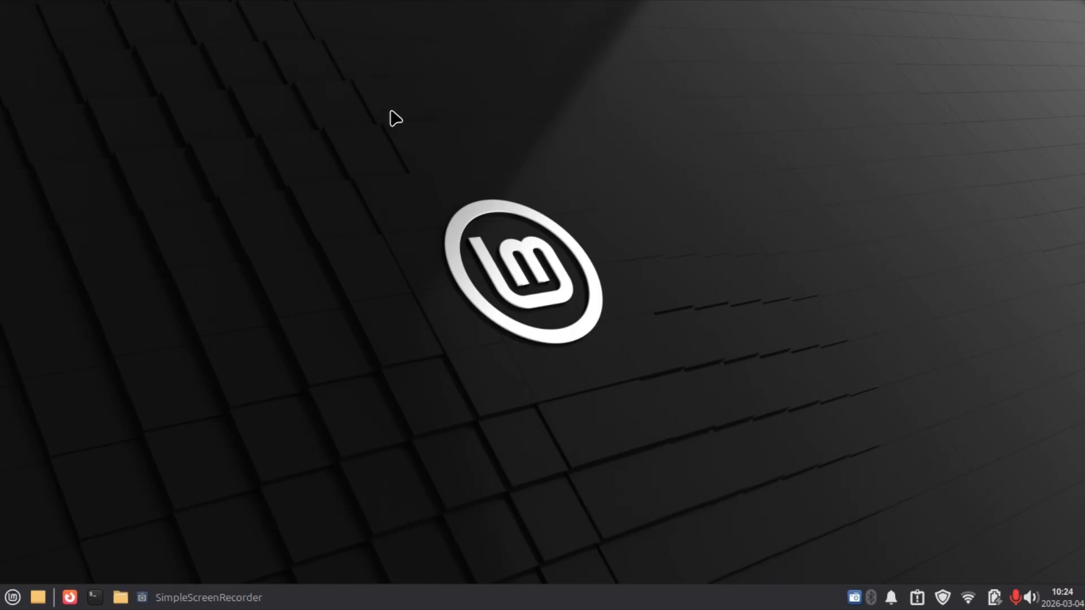
Open System Information from the System category, maximise it to review the computer's specifications, and close it.
left_click(4, 603)
mouse_move(31, 514)
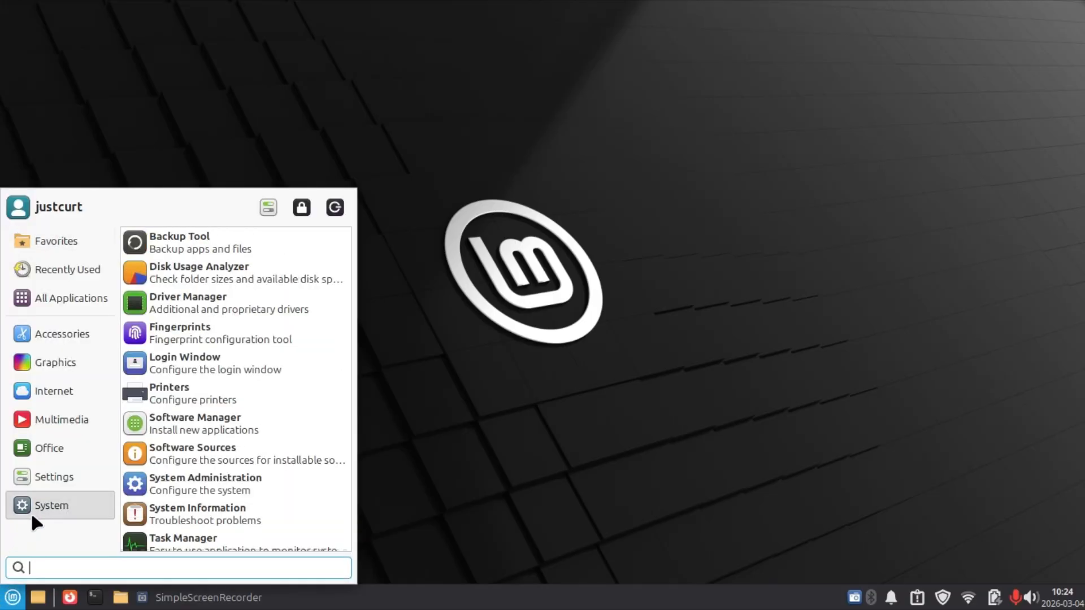
left_click(144, 524)
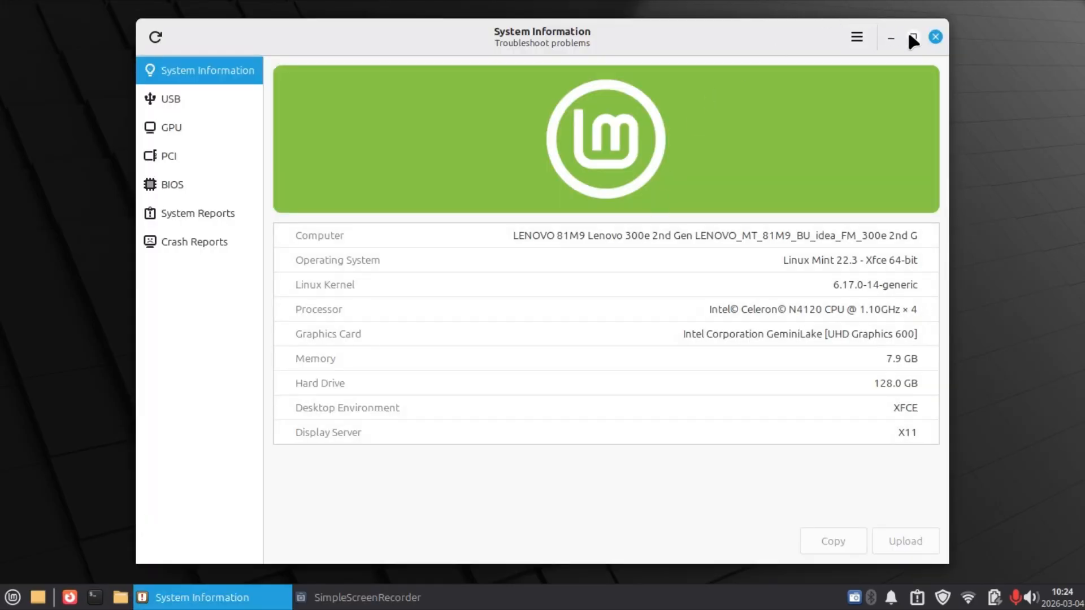
left_click(911, 37)
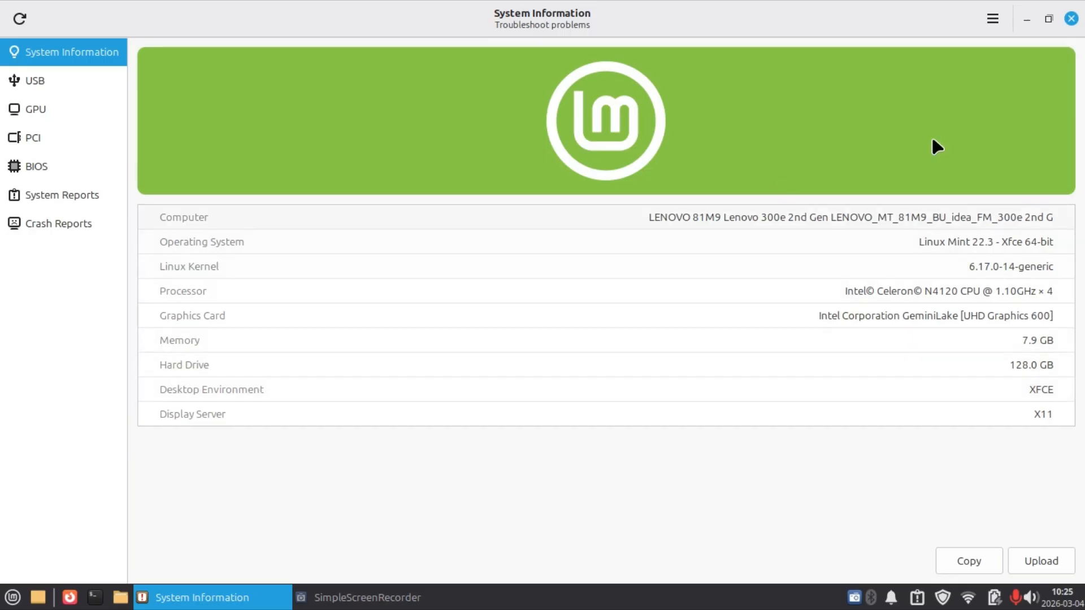
left_click(1071, 19)
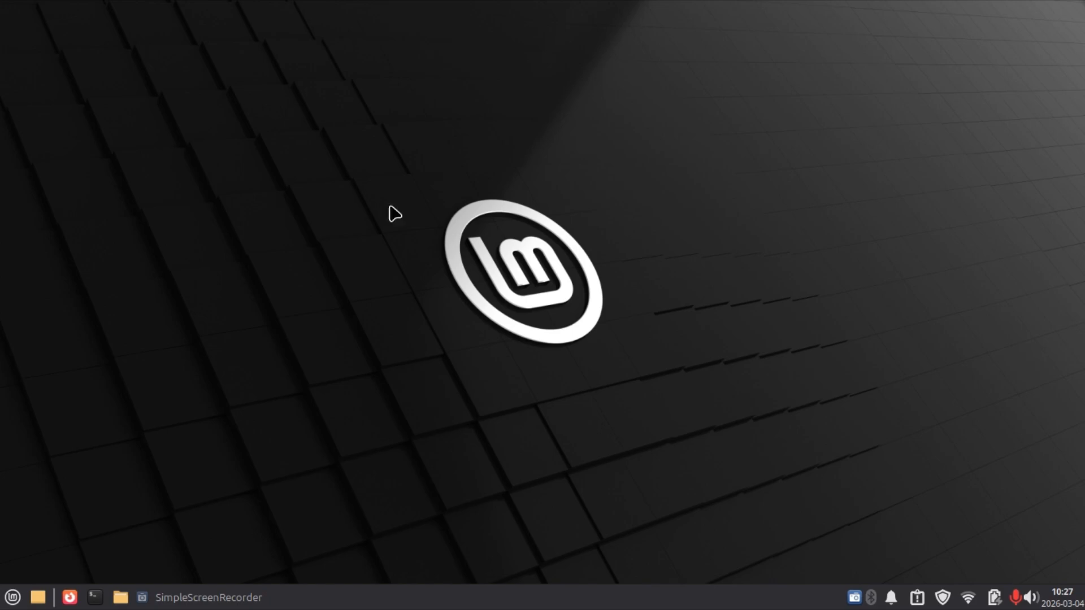
Browse the preinstalled applications in the Accessories, Graphics, Internet, Multimedia and Office categories of the application menu.
left_click(12, 598)
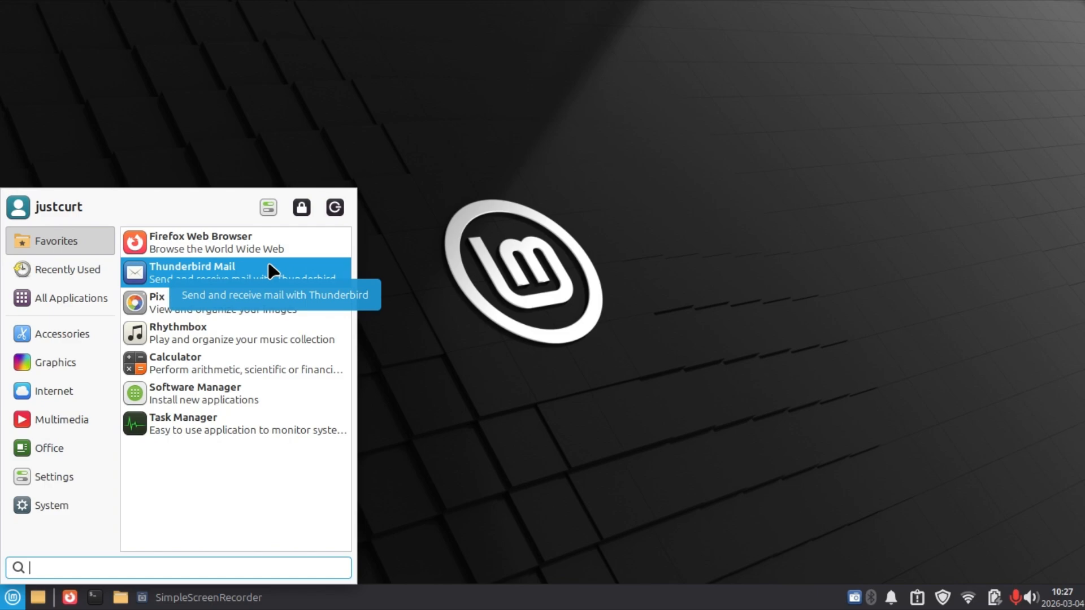
left_click(99, 332)
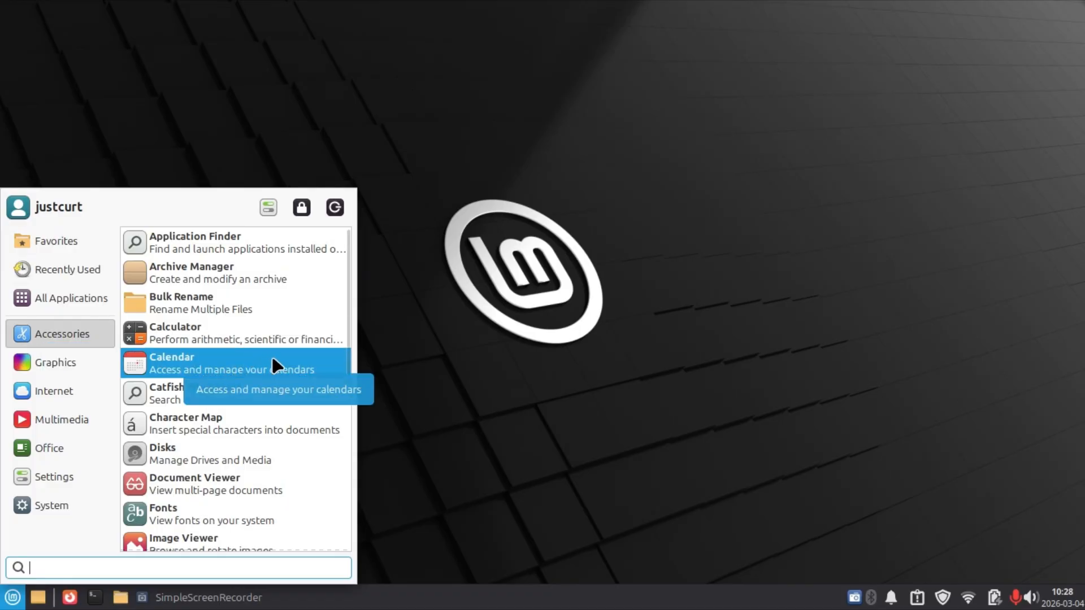
scroll(264, 362, "down", 3)
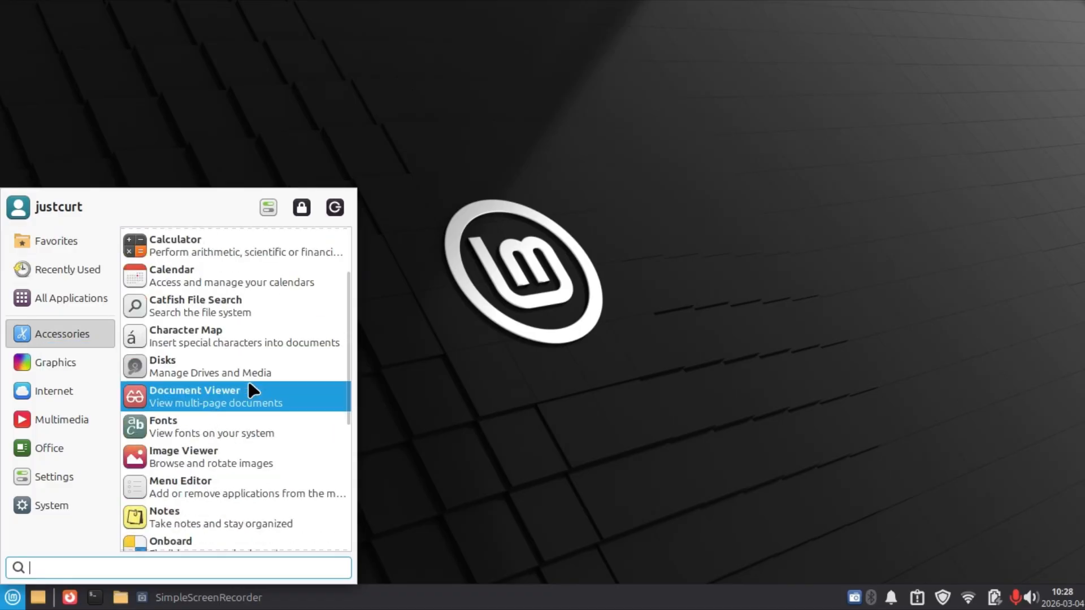
scroll(254, 446, "down", 3)
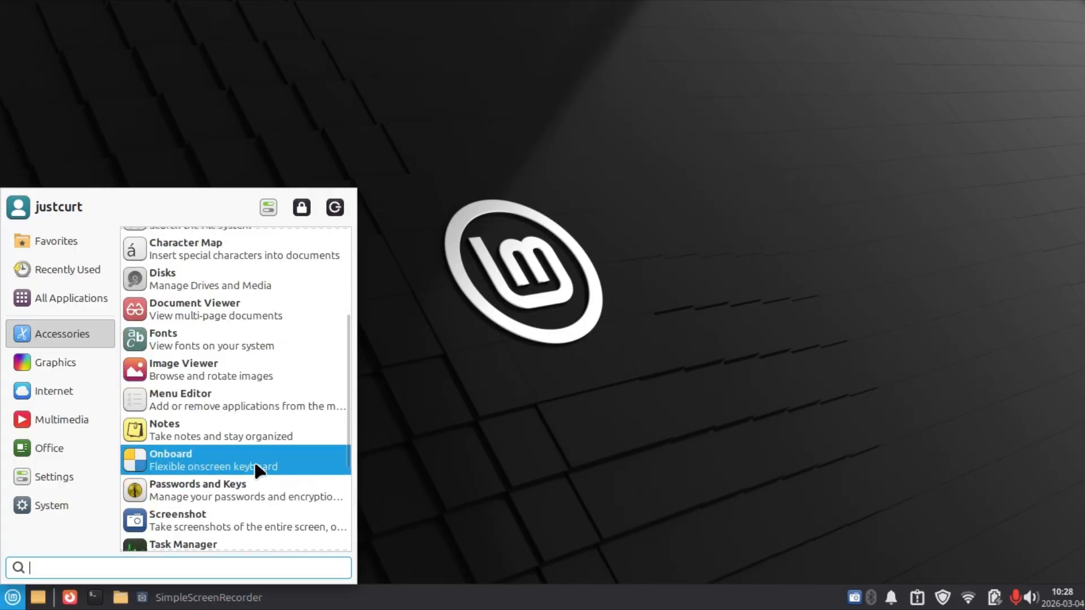
scroll(250, 438, "down", 4)
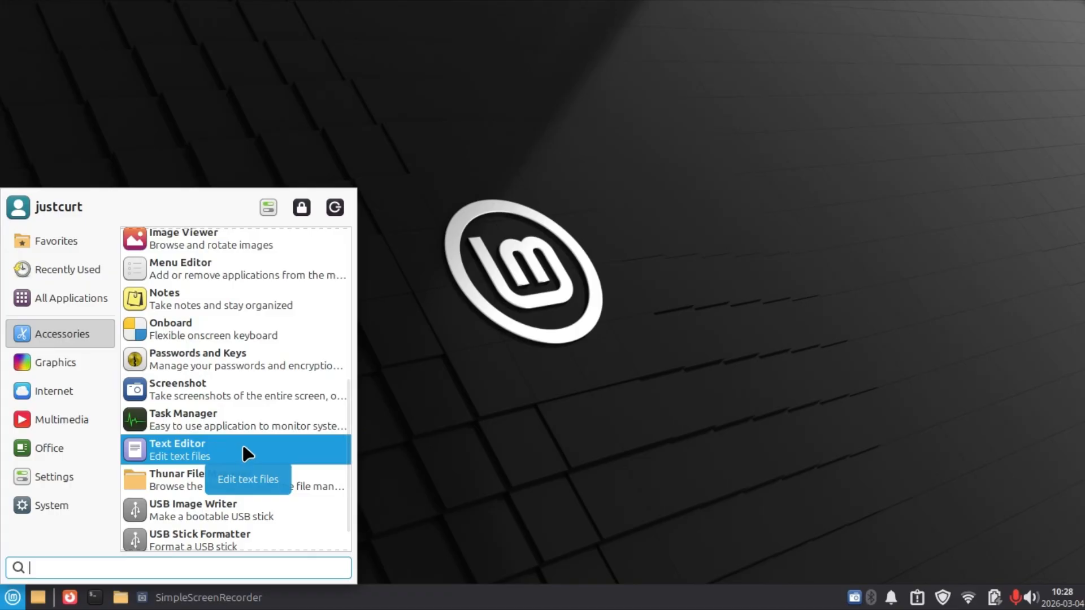
mouse_move(76, 365)
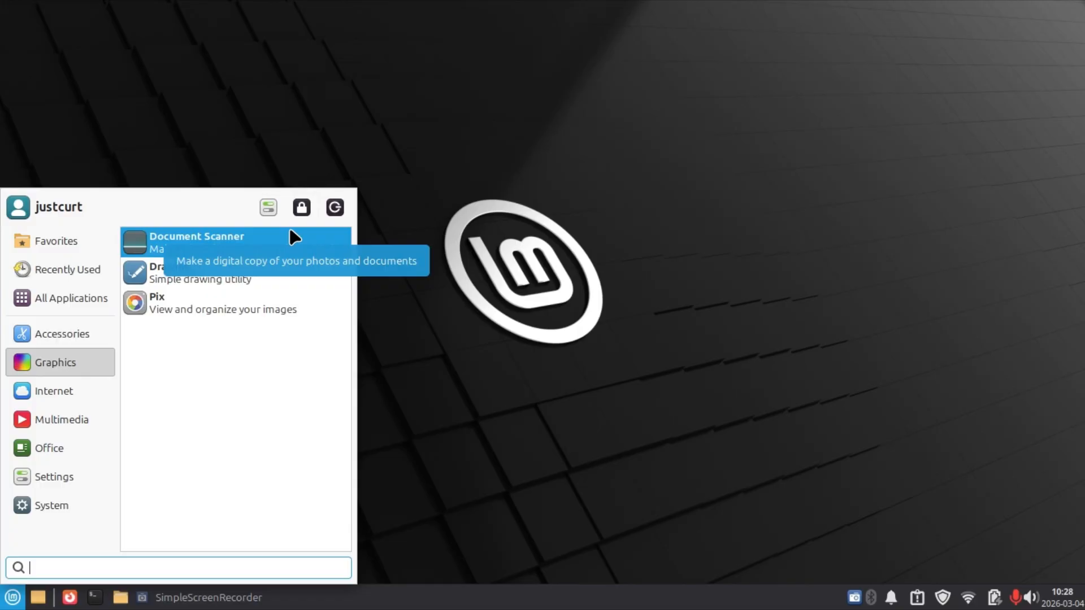
mouse_move(62, 394)
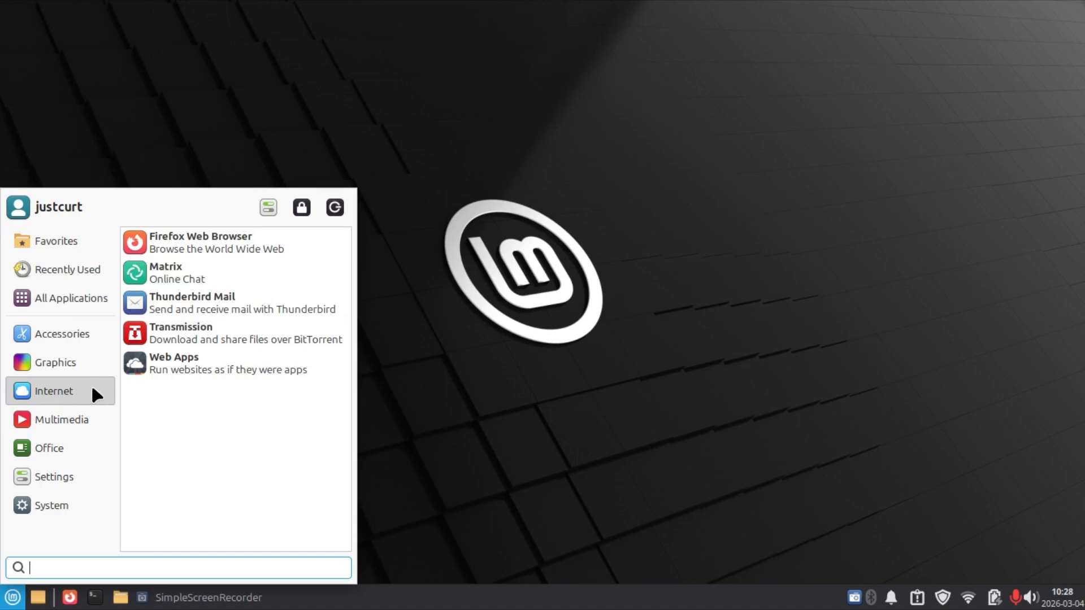
left_click(76, 418)
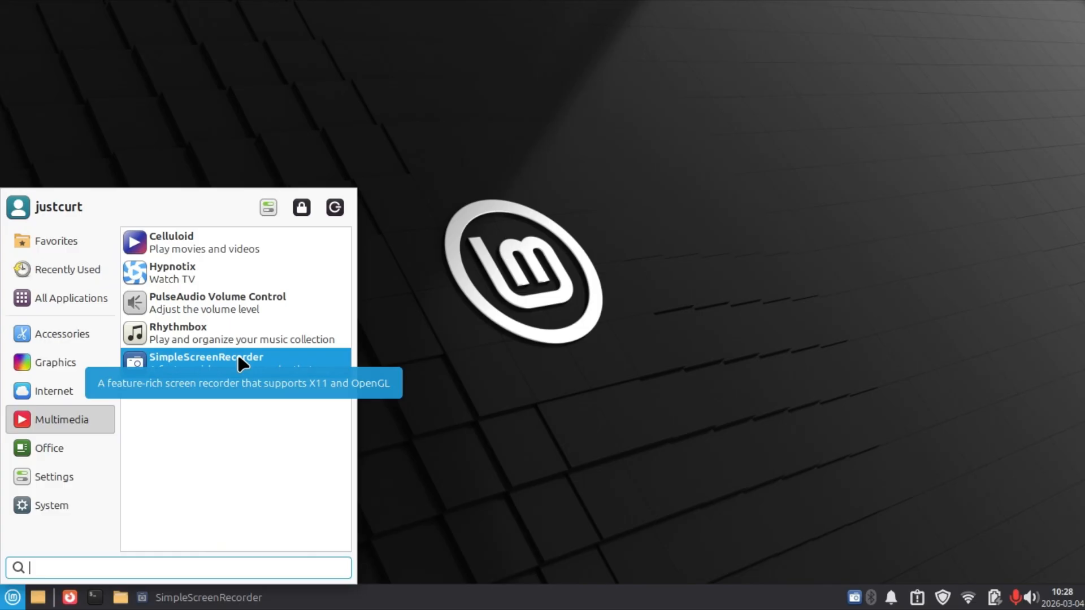
left_click(46, 447)
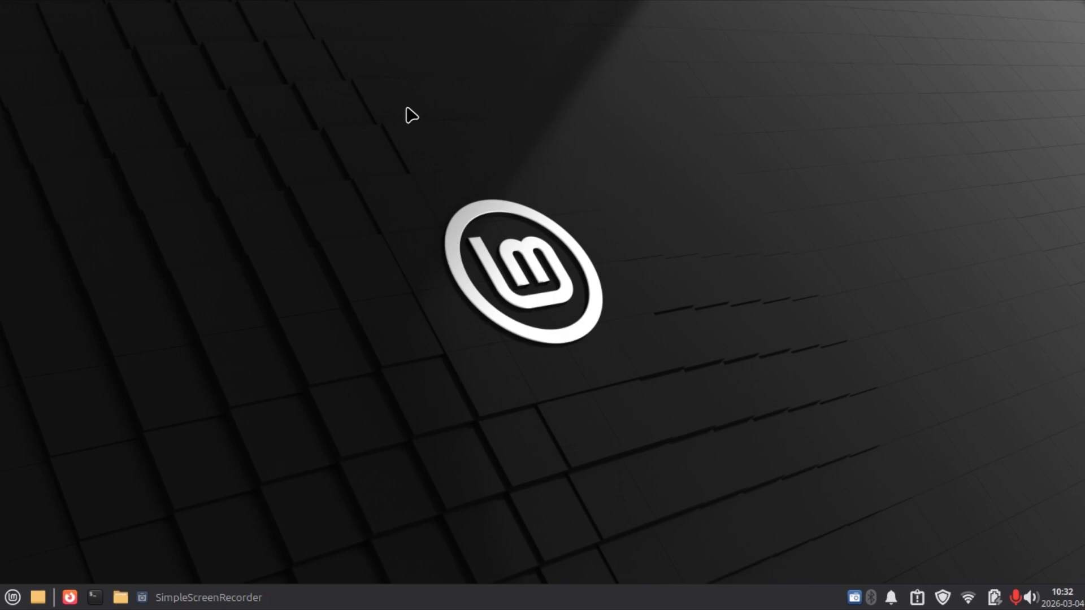
Open Software Manager maximised, search for okular, and open the details of the Okular "Universal document viewer" system package.
left_click(13, 597)
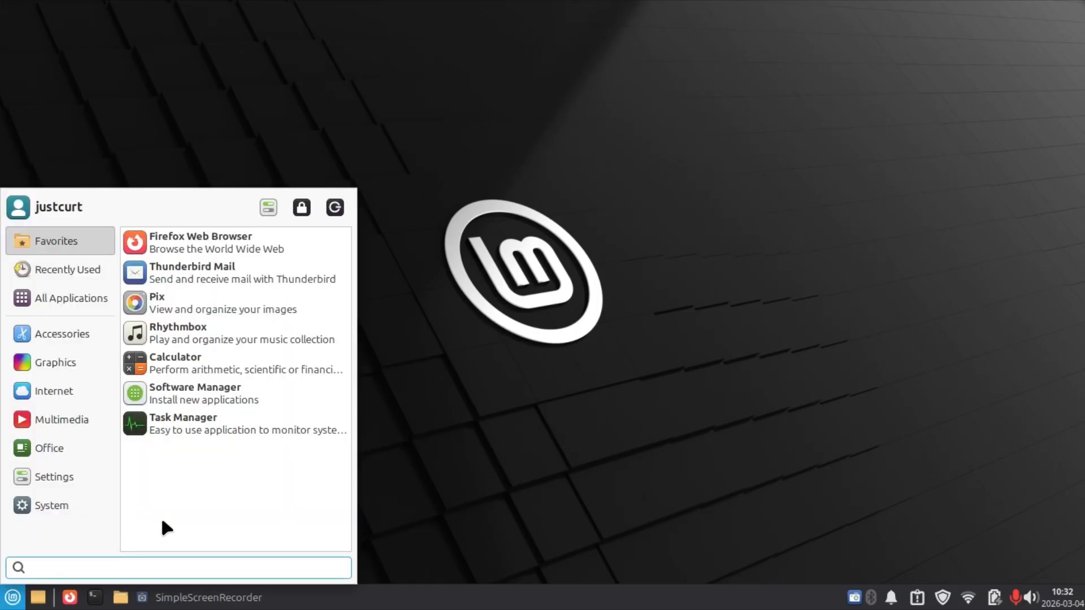
left_click(167, 407)
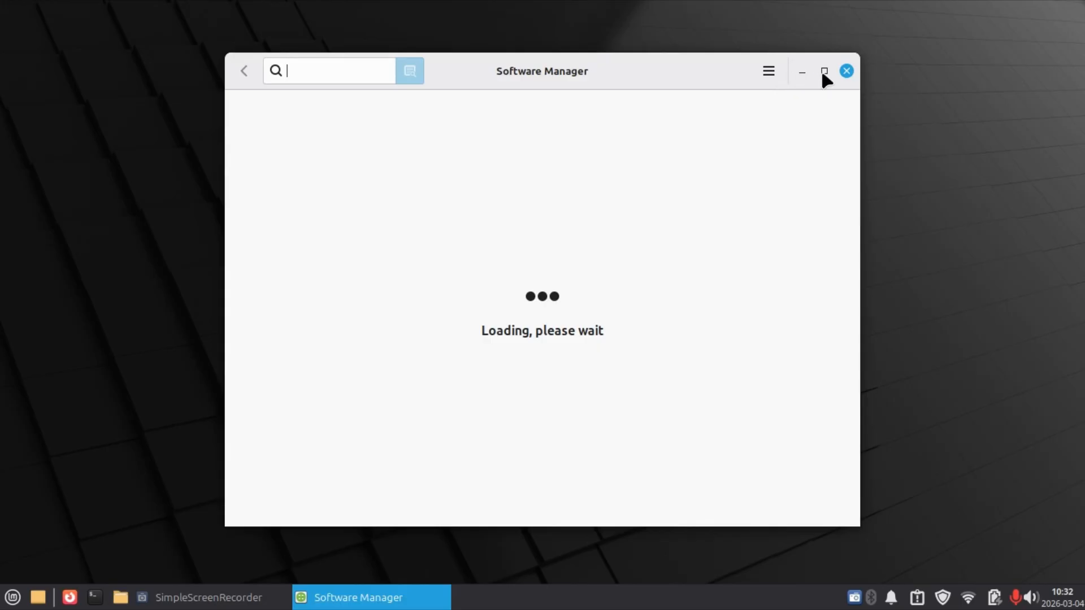
left_click(824, 70)
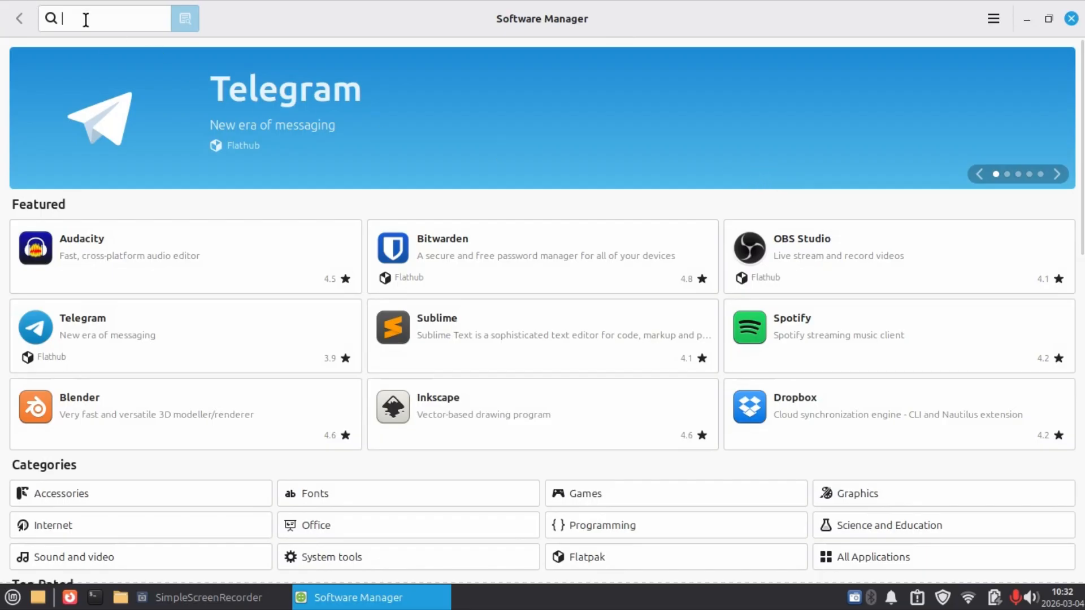
type("okular")
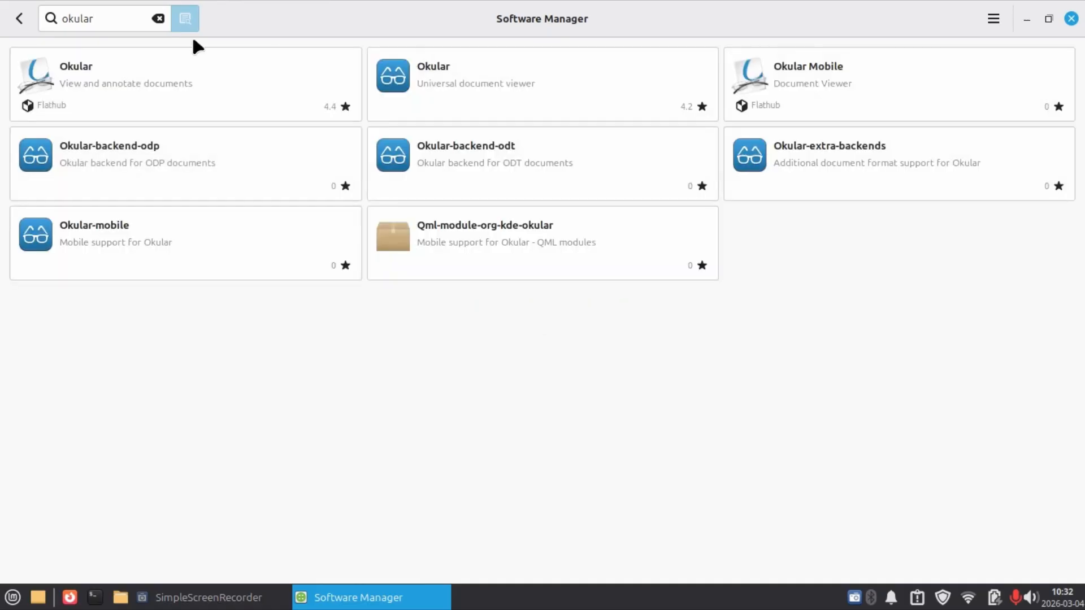
left_click(505, 83)
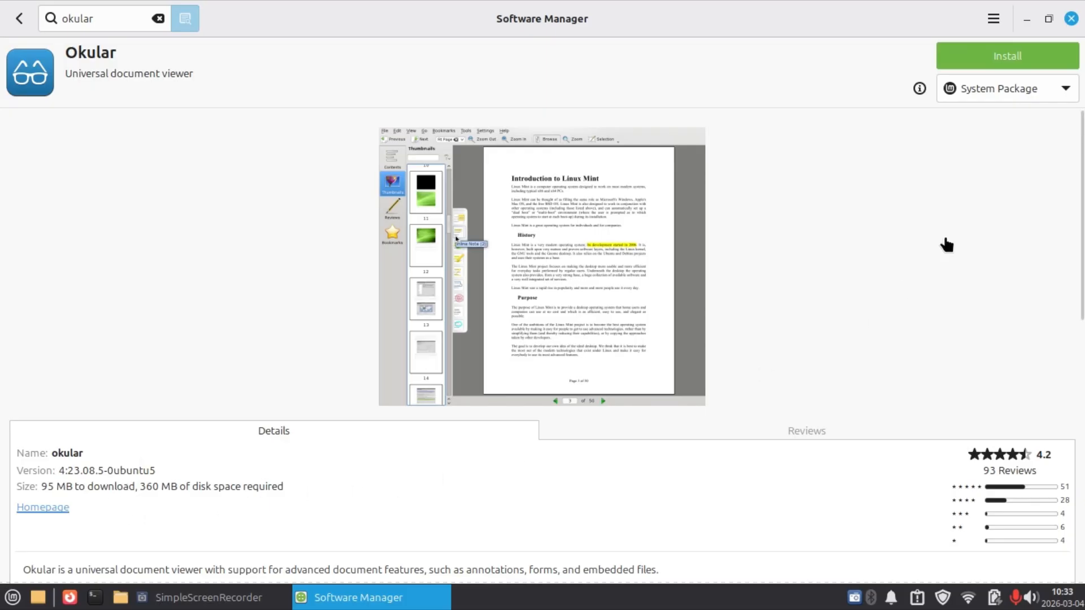
Compare Okular's Flatpak (Flathub) version and size details with those of the System Package, ending on the System Package.
left_click(992, 91)
left_click(981, 112)
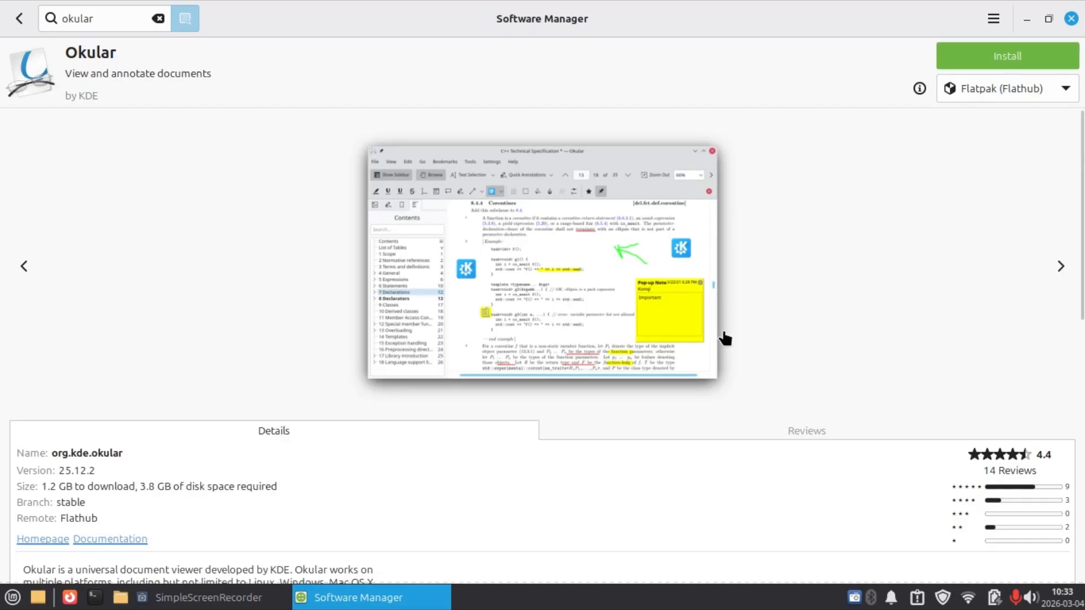
left_click(972, 97)
left_click(965, 65)
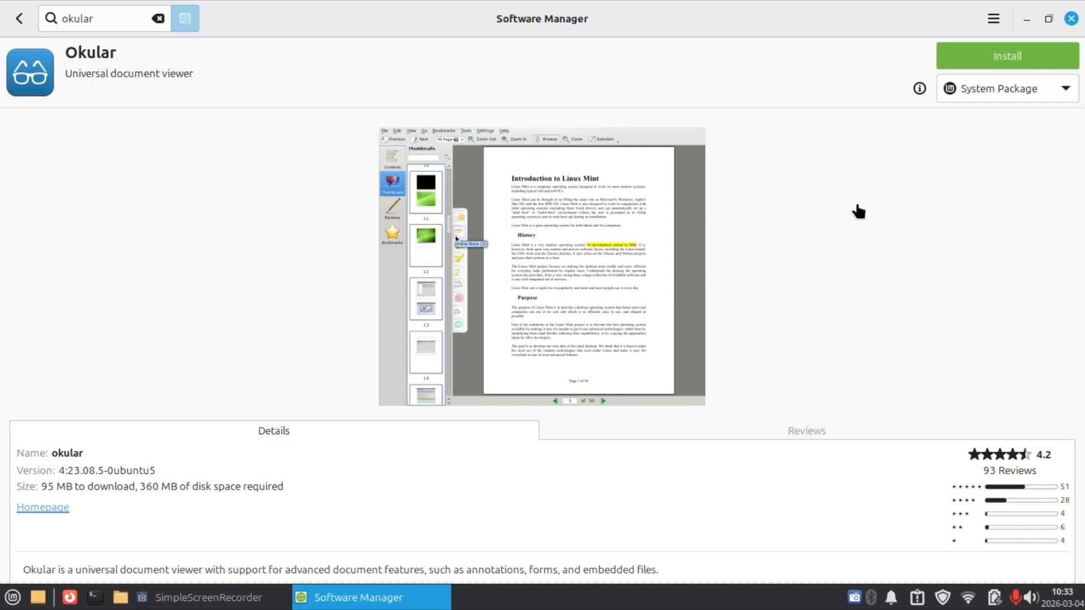
Open a terminal window, move it toward the middle of the screen, and run sudo apt install okular.
key("ctrl+alt+t")
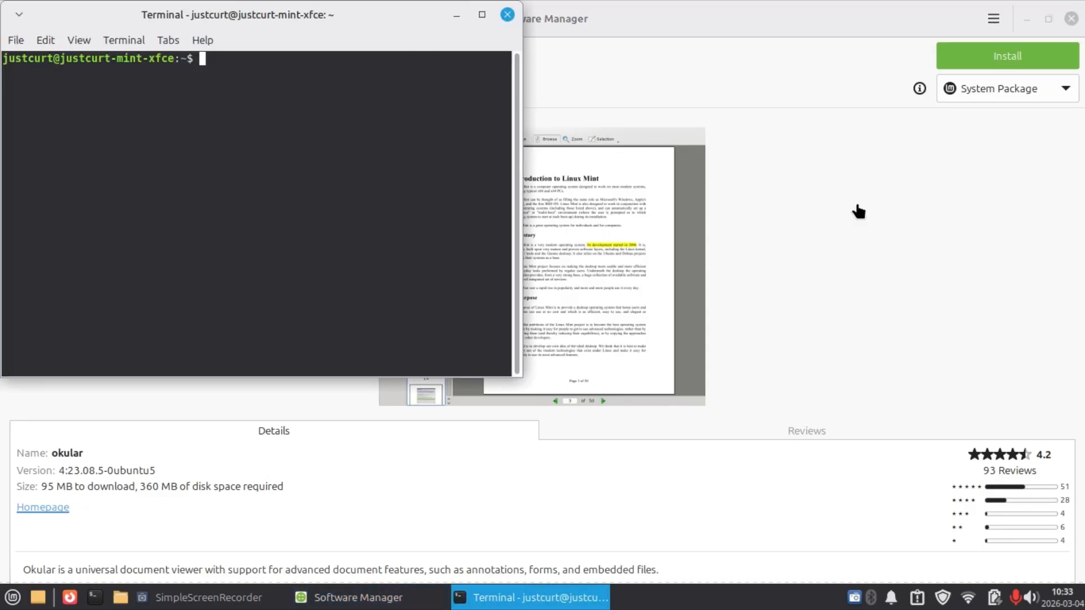
left_click_drag(400, 28, 695, 87)
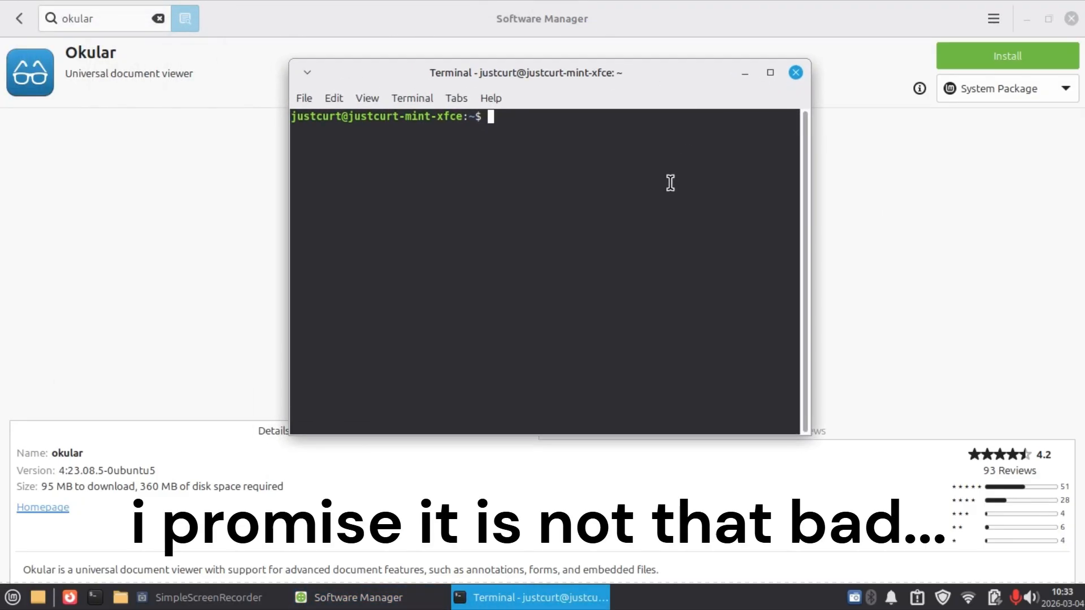
type("sudo apt install ok")
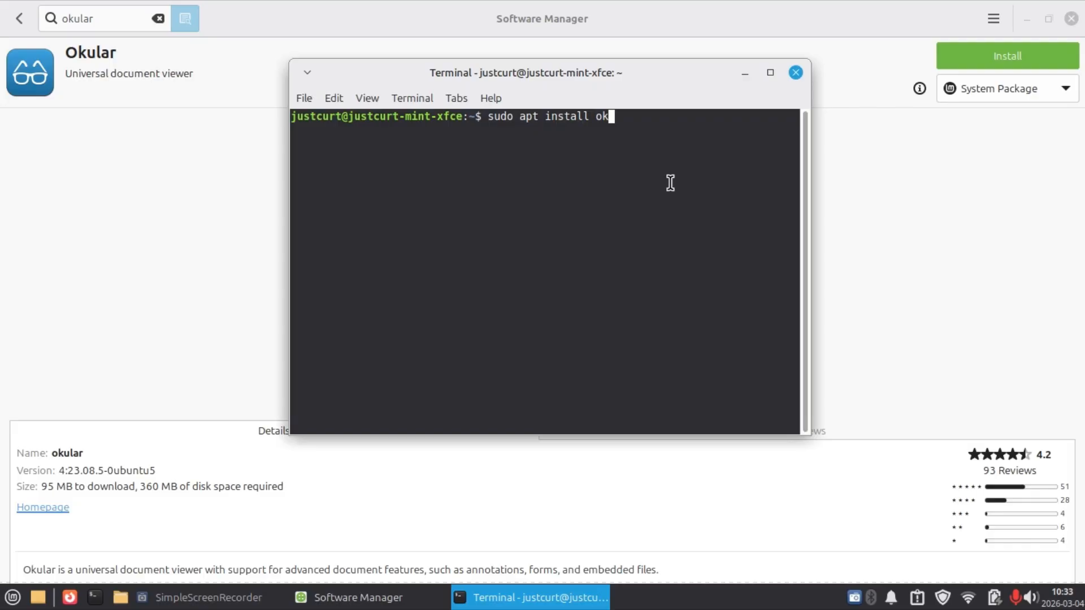
type("ular")
key("Return")
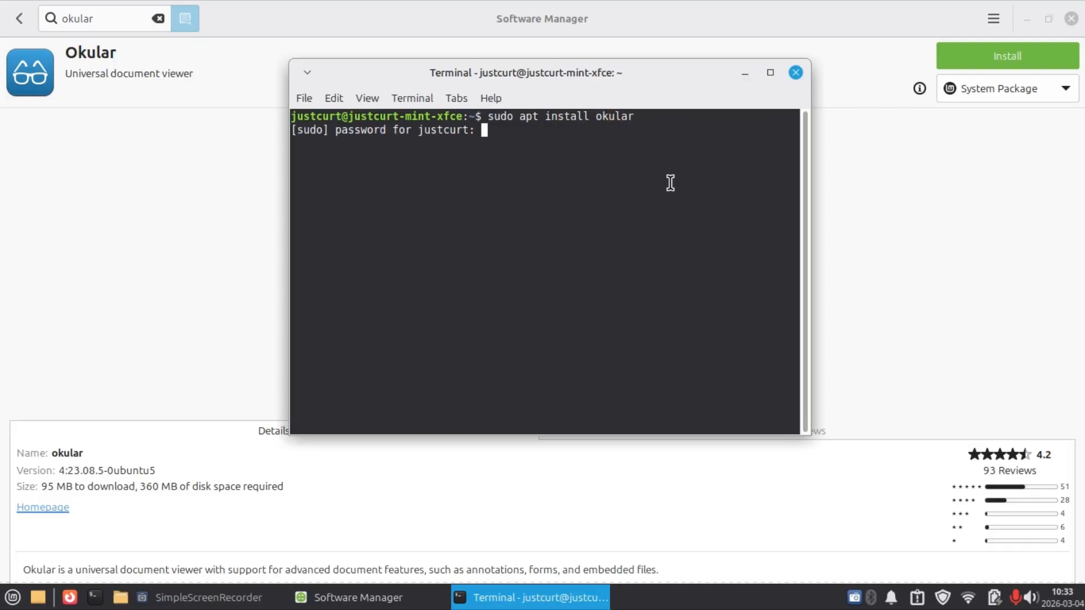
Enter the sudo password, highlight the required disk space in the output, and answer y to proceed with the Okular installation.
type("********")
key("Return")
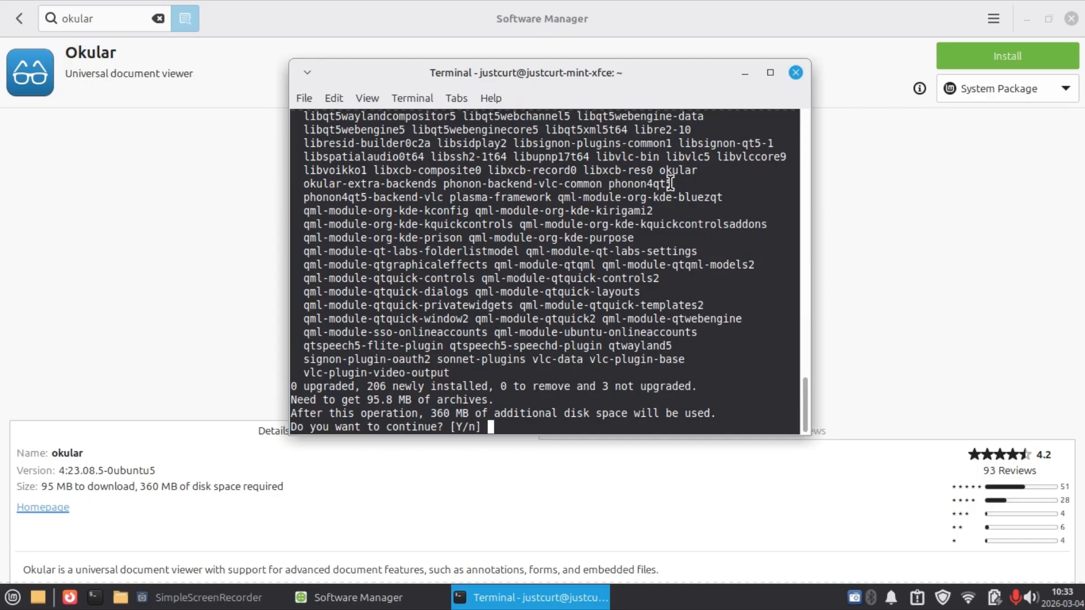
type("y")
left_click_drag(438, 408, 470, 413)
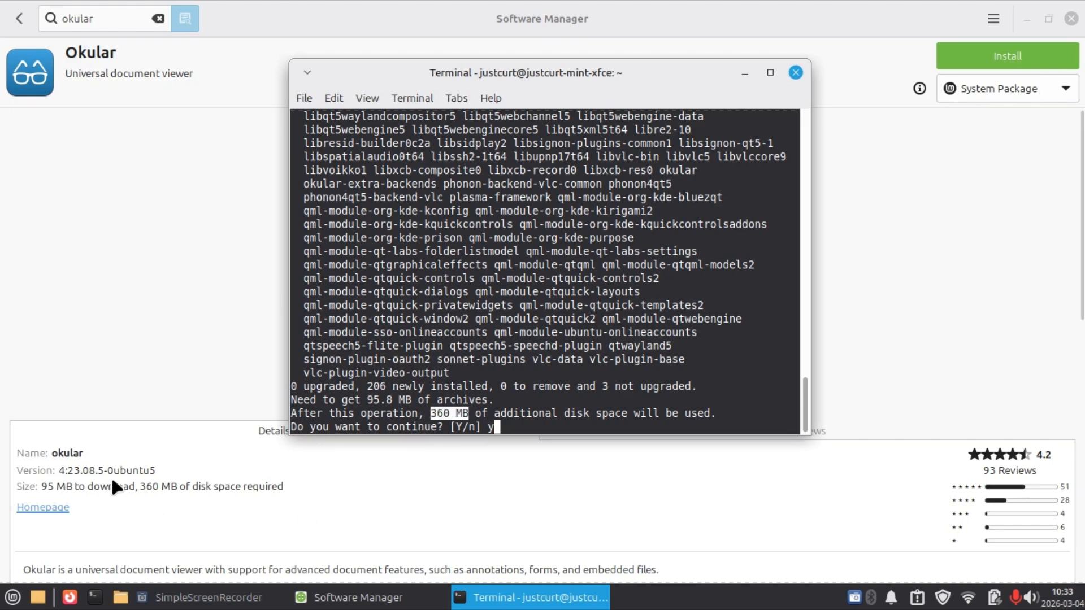
left_click(525, 423)
key("Return")
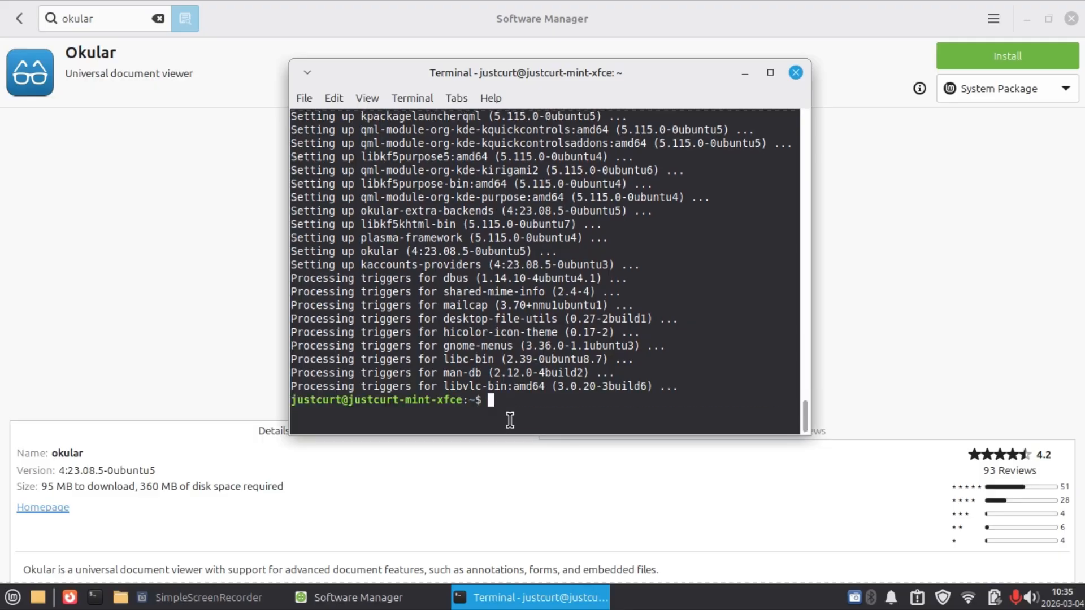
Clear the terminal output and minimise the terminal window.
type("clear")
key("Return")
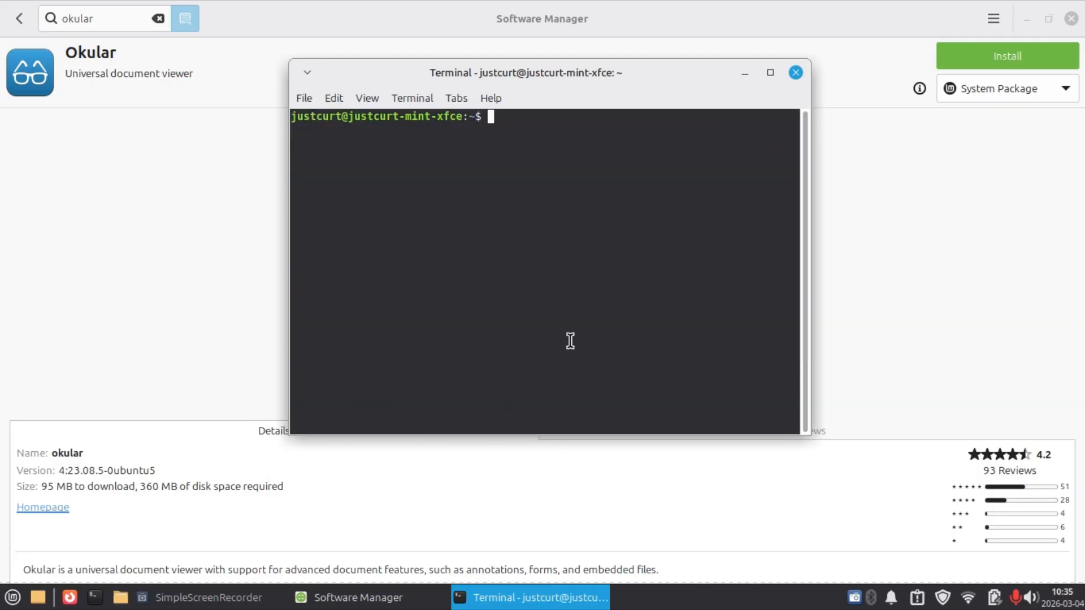
left_click(745, 72)
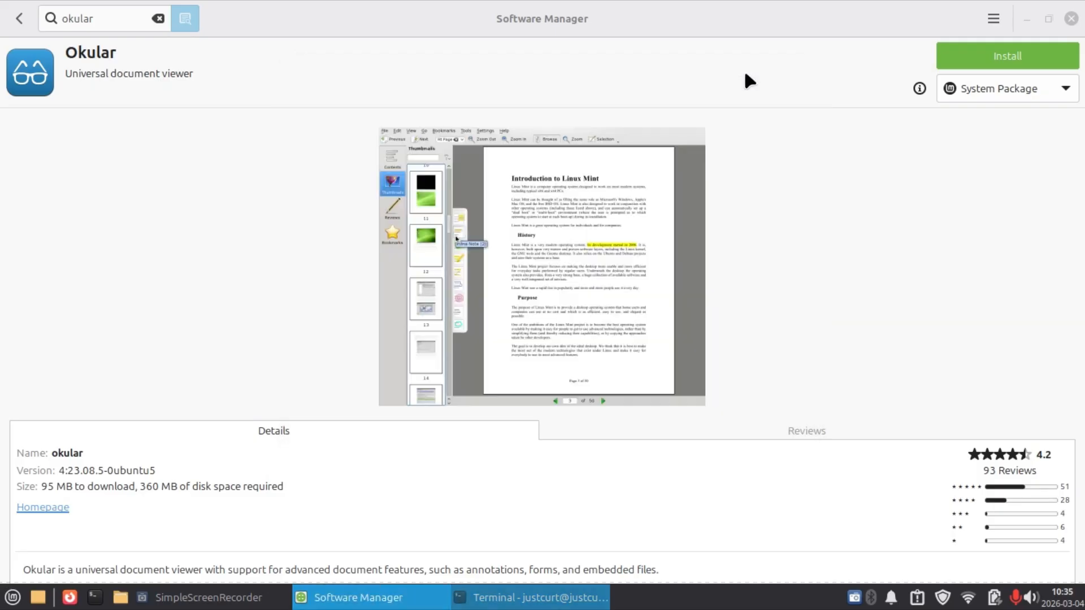
Replace the Software Manager search with pdfarranger and open the details of the Pdfarranger system package.
left_click(158, 20)
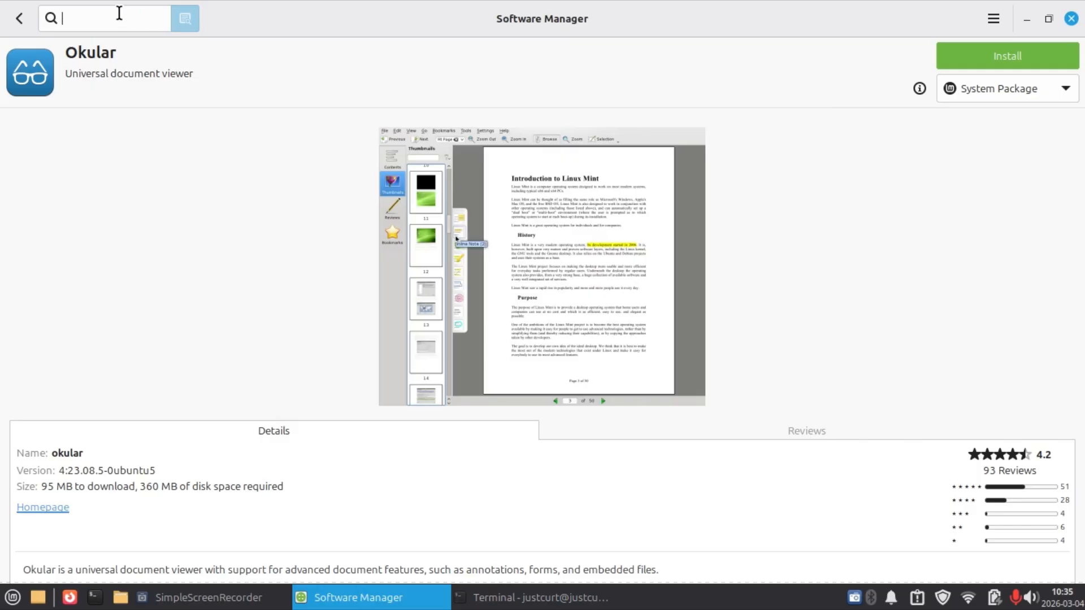
type("pdf")
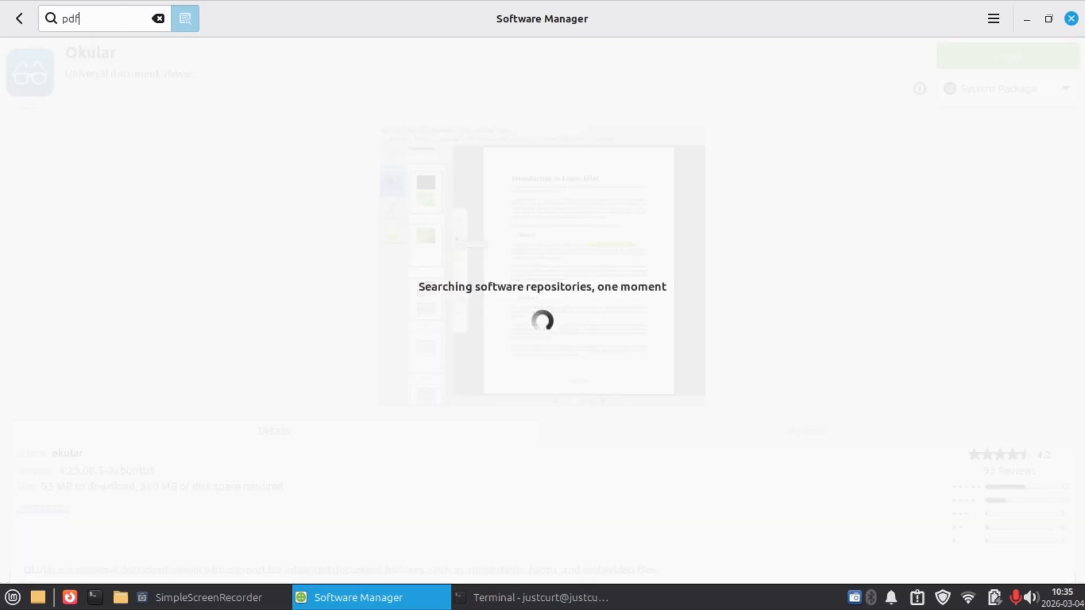
type("arranger")
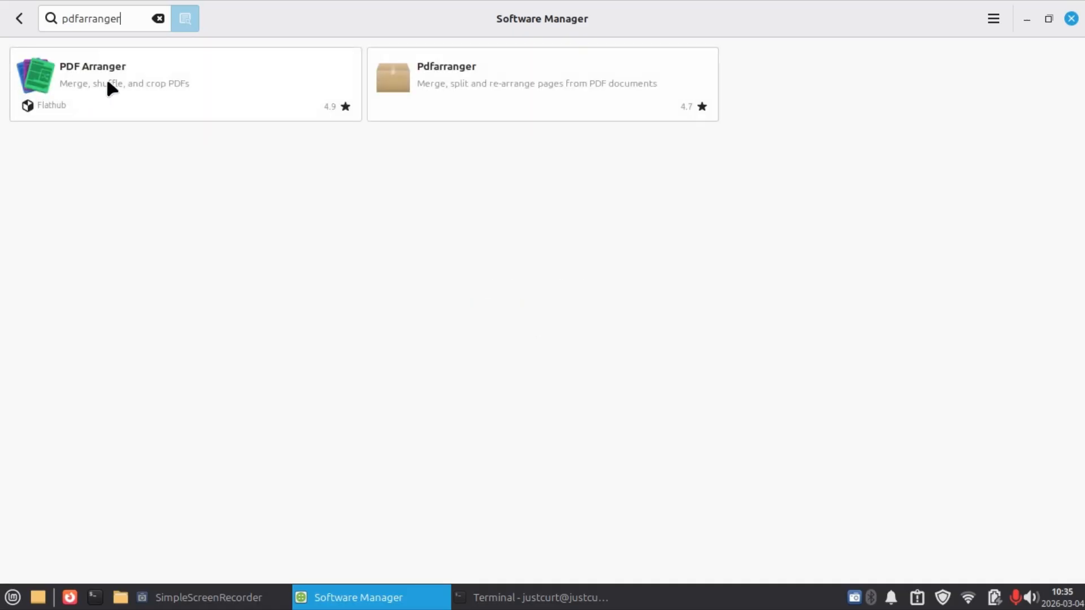
left_click(408, 106)
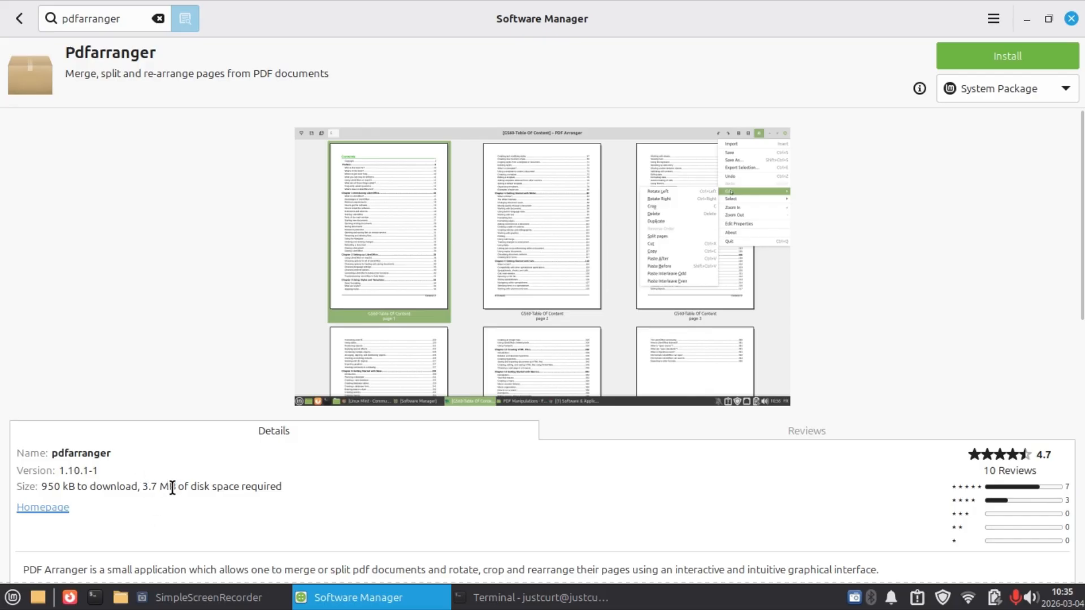
Compare PDF Arranger's Flatpak (Flathub) download and disk sizes with the System Package's, ending on the System Package.
left_click(1014, 90)
left_click(986, 115)
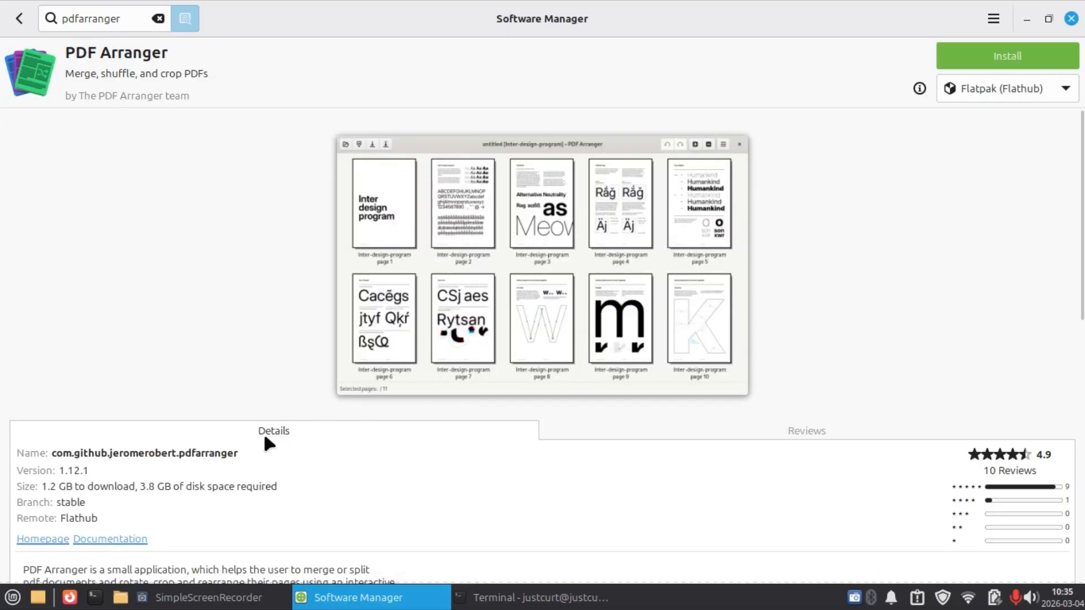
left_click(986, 92)
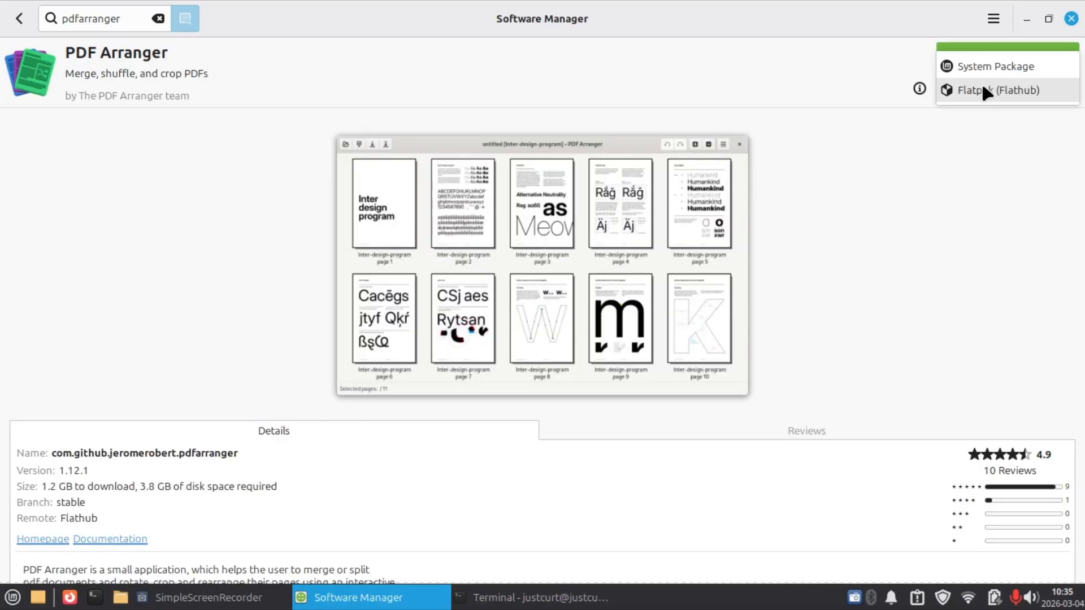
left_click(983, 89)
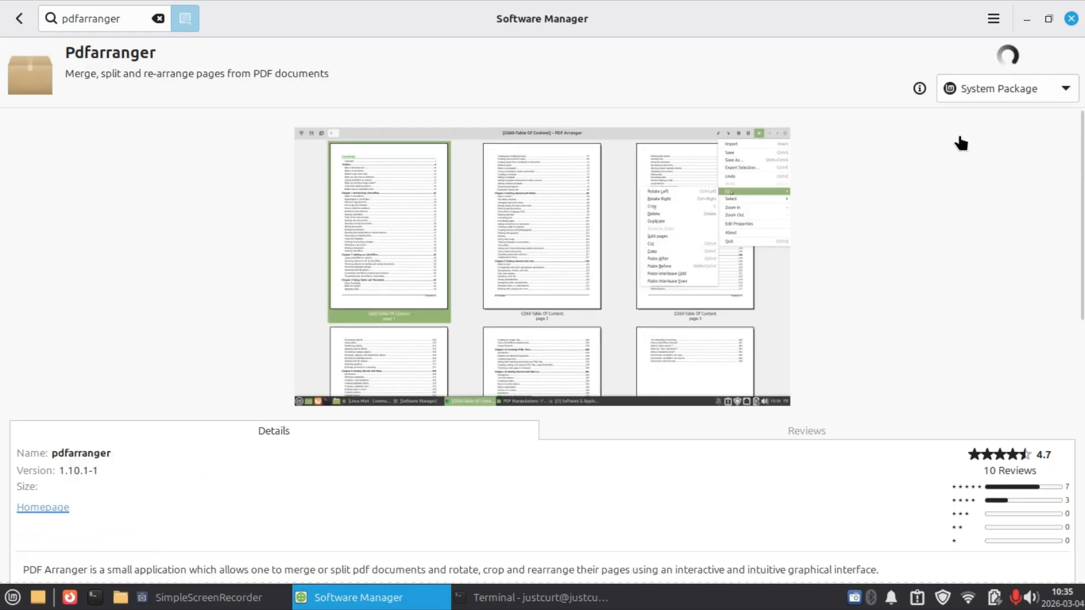
Switch to the terminal, run sudo apt install pdfarranger and answer y to proceed with the installation.
left_click(522, 598)
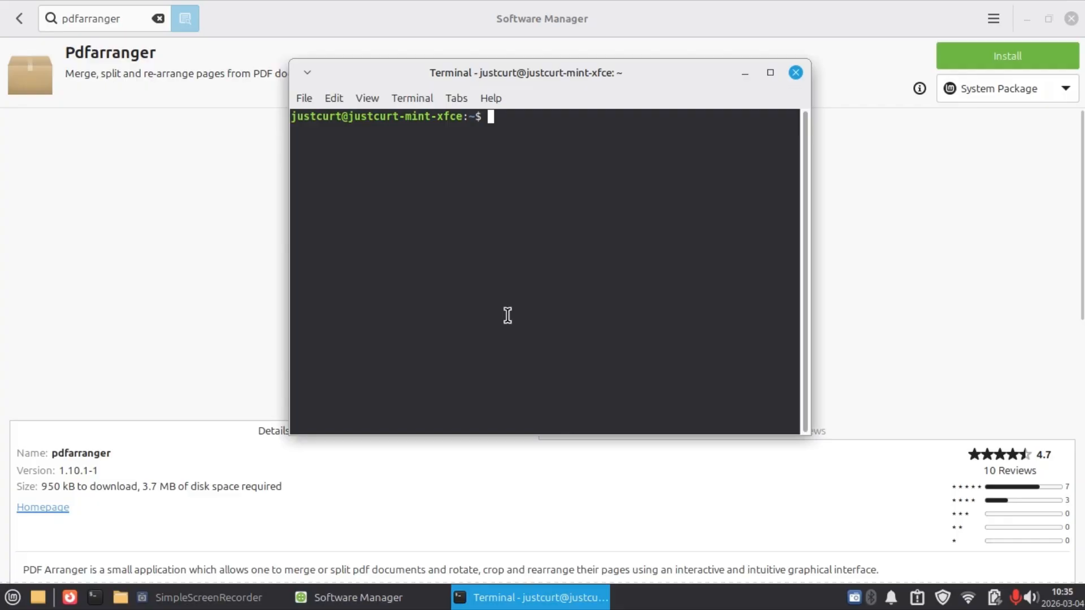
type("sudo apt ")
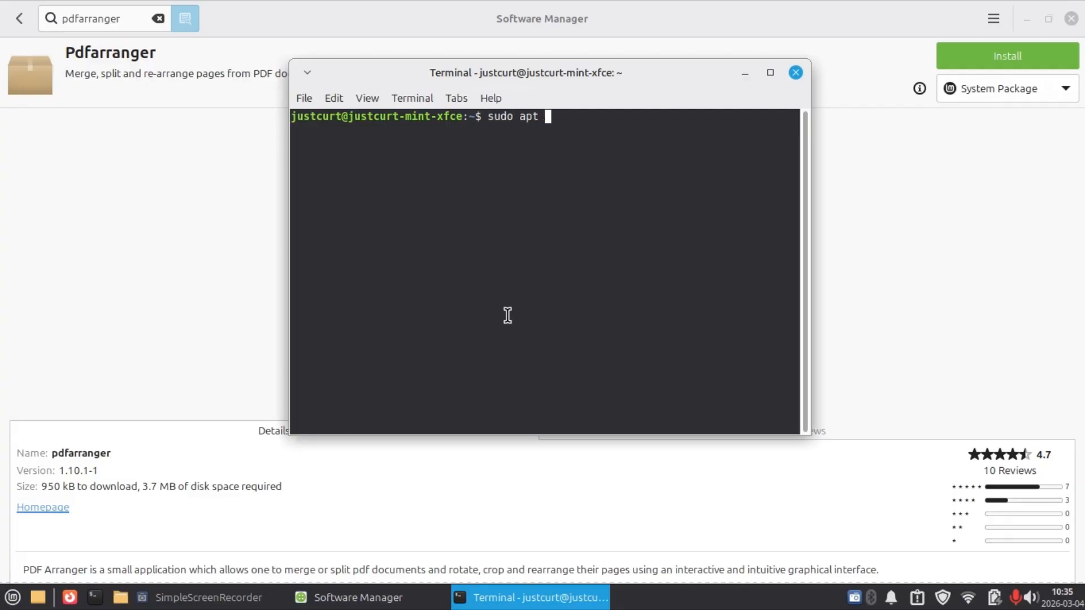
type("install pdfarra")
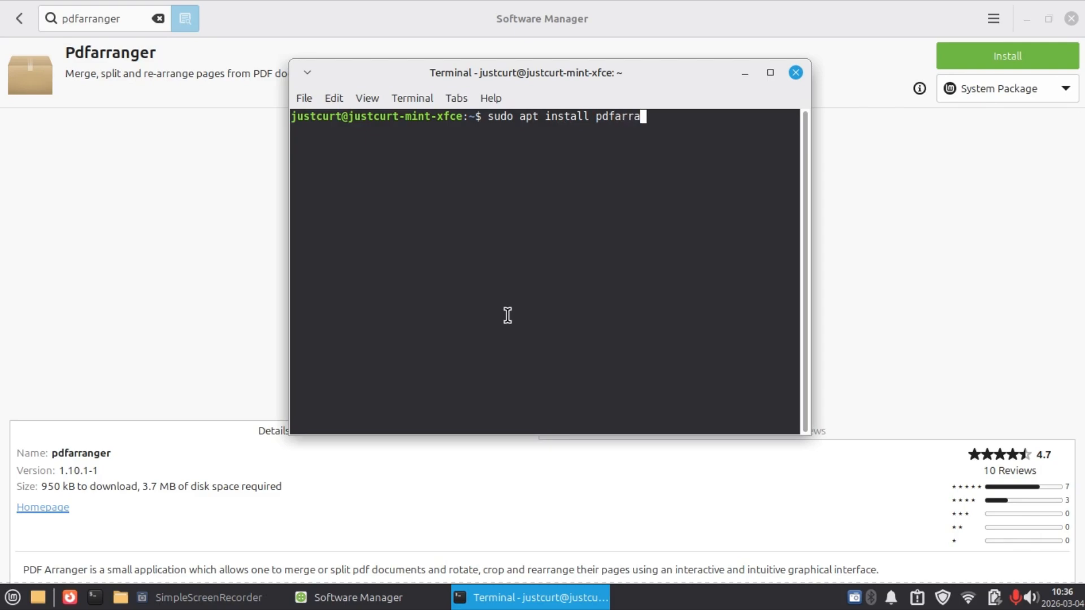
type("nger")
key("Return")
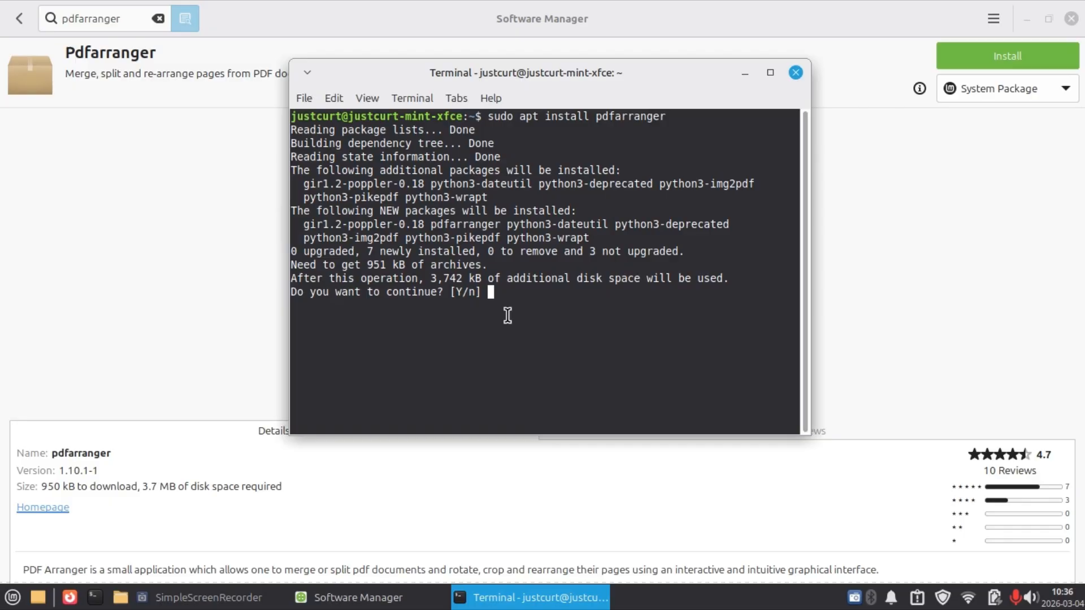
type("y")
key("Return")
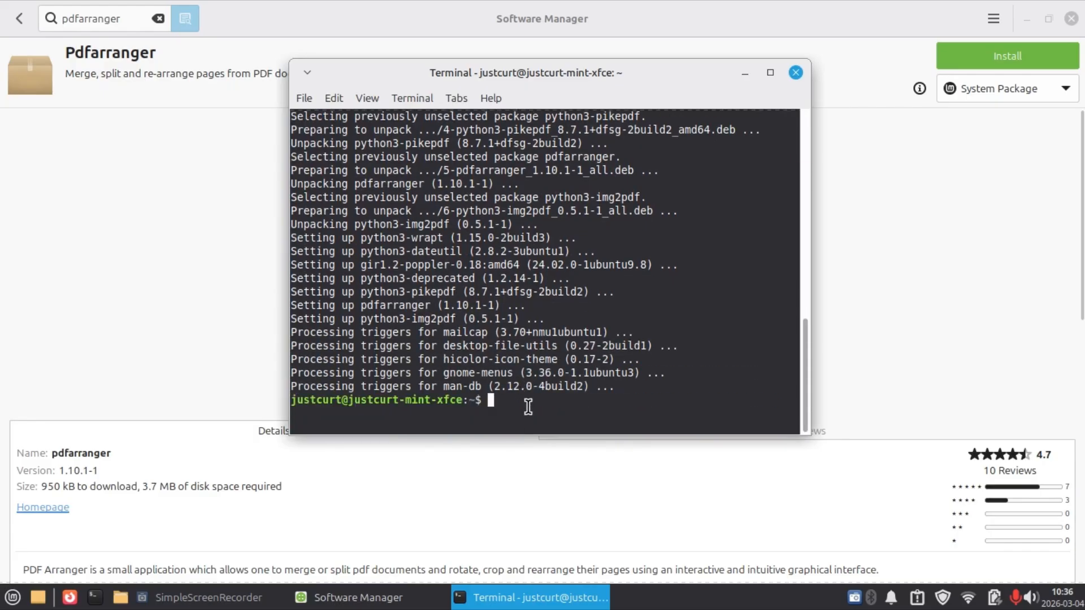
Clear the terminal output of the pdfarranger installation and minimise the terminal window.
type("clear")
key("Return")
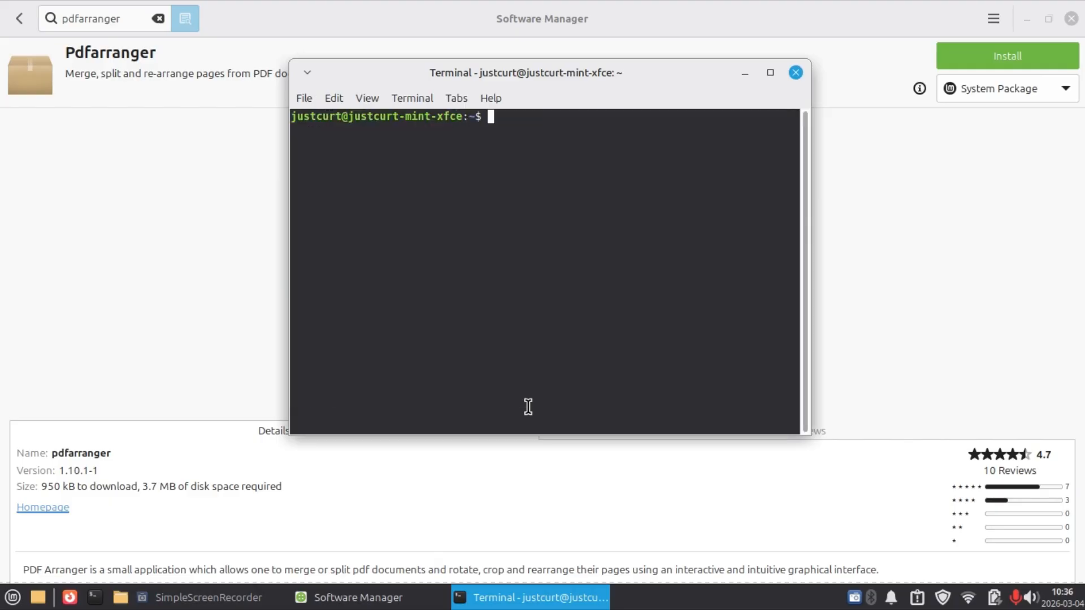
left_click(745, 72)
Replace the Software Manager search with geany and open the details of the Geany IDE package.
left_click(158, 18)
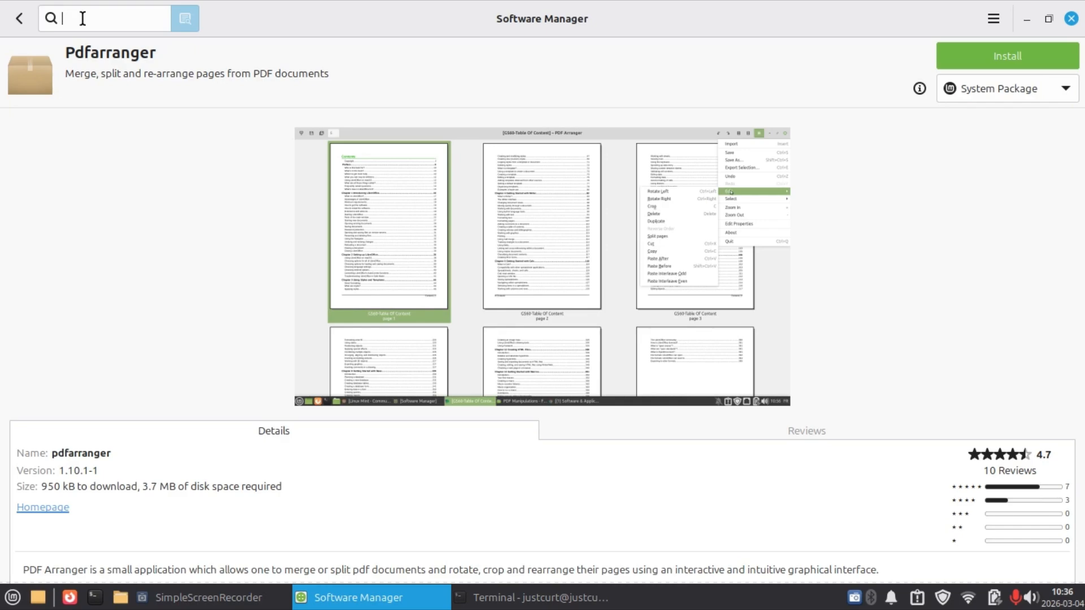
type("geany")
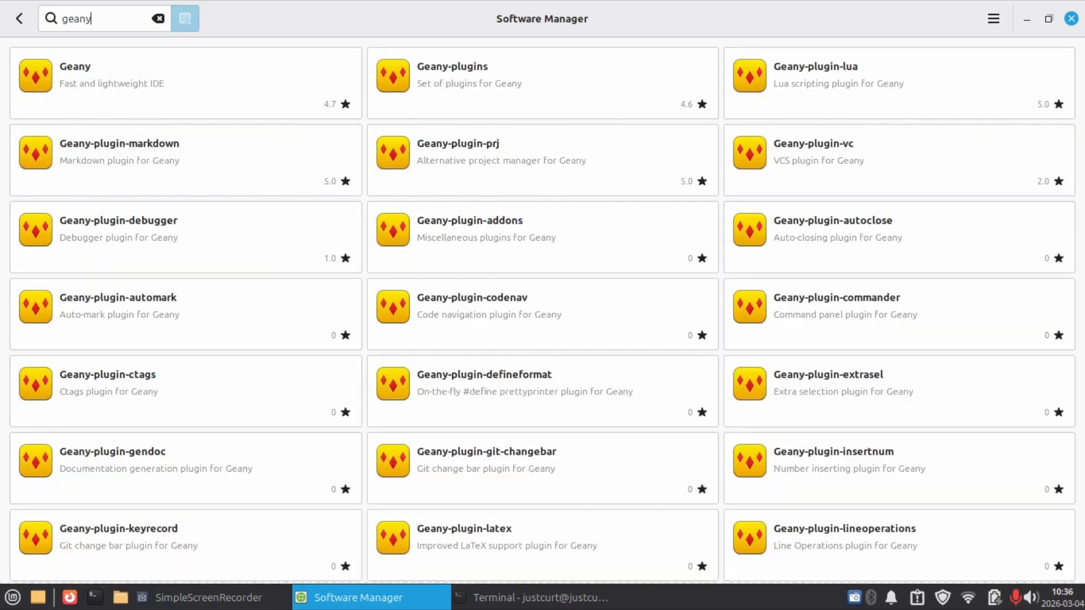
left_click(125, 51)
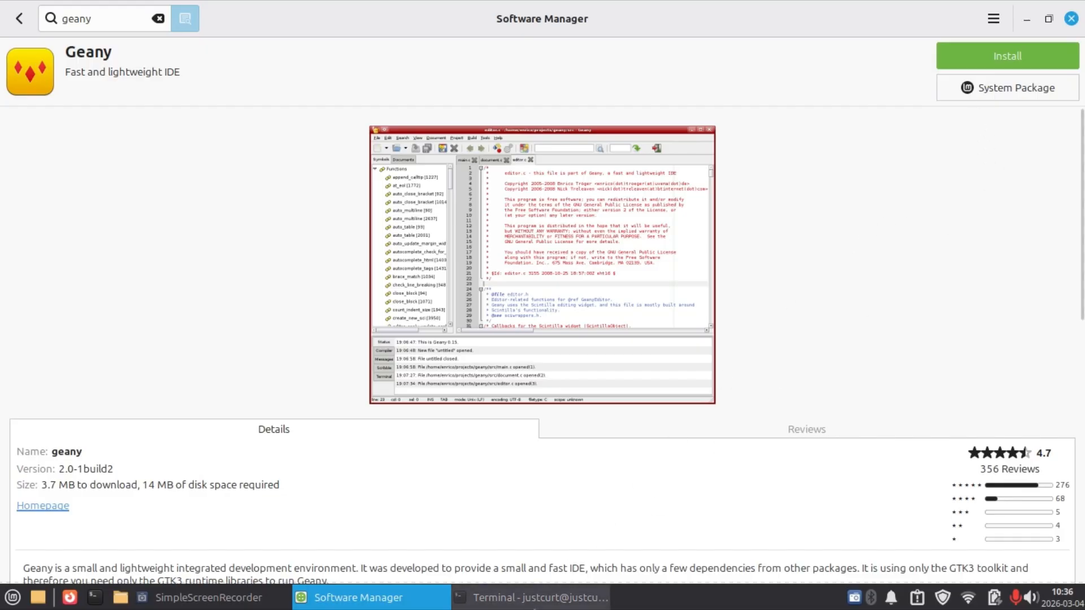
Switch to the terminal, run sudo apt install geany and answer y to proceed with the installation.
left_click(565, 597)
type("sudo apt")
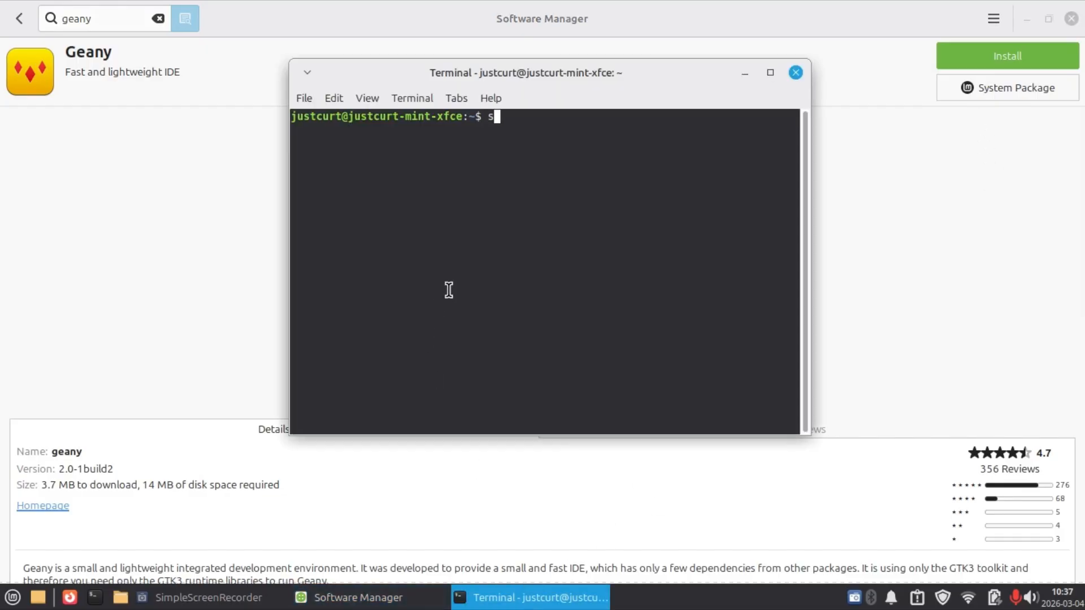
type(" install")
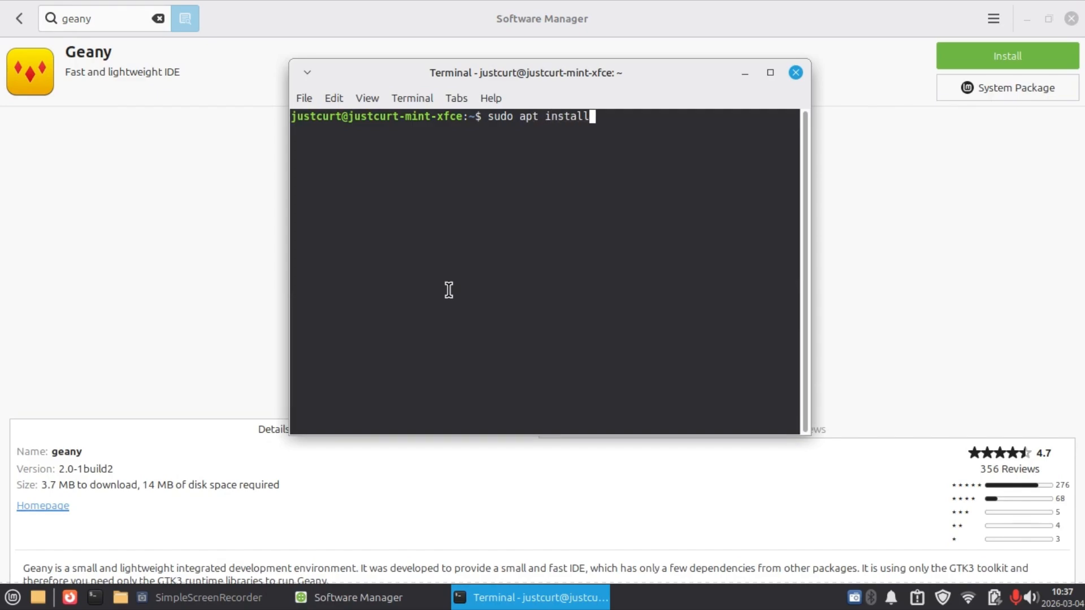
type(" geany")
key("Return")
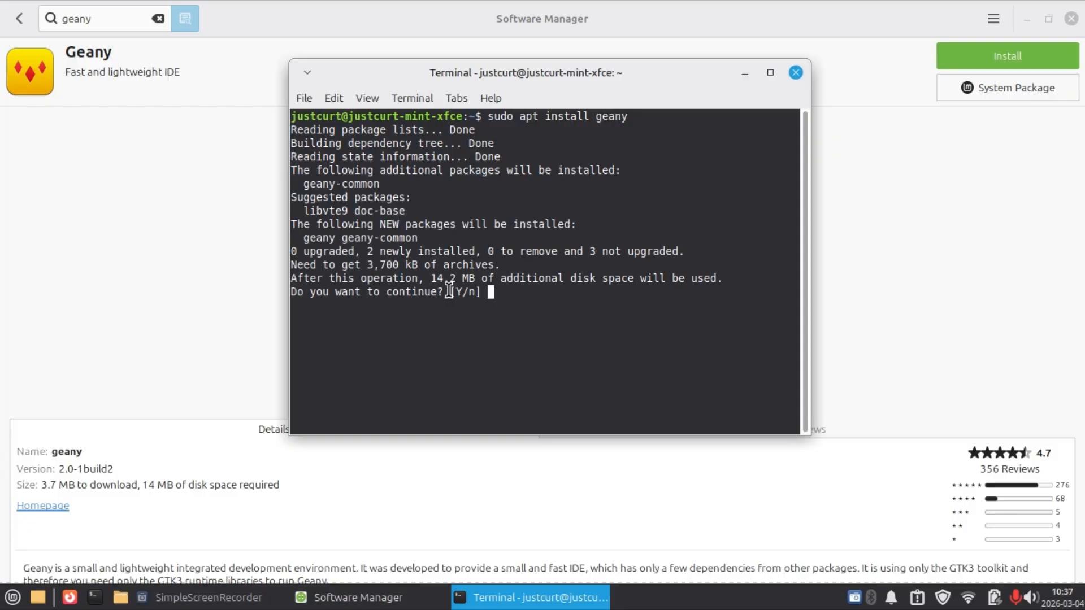
type("y")
key("Return")
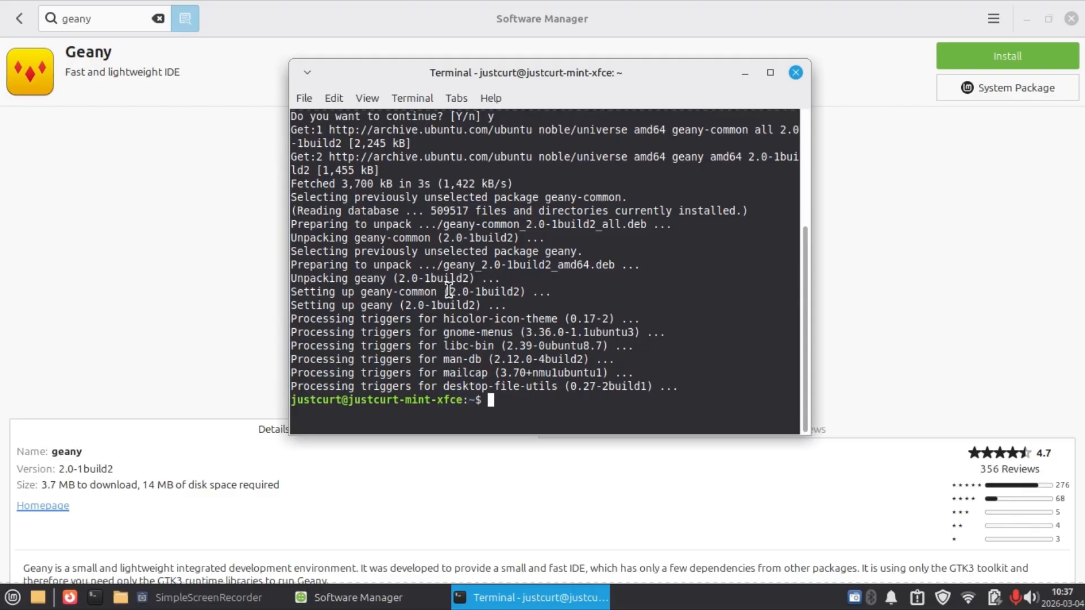
Clear the terminal output of the geany installation and minimise the terminal window.
type("clear")
key("Return")
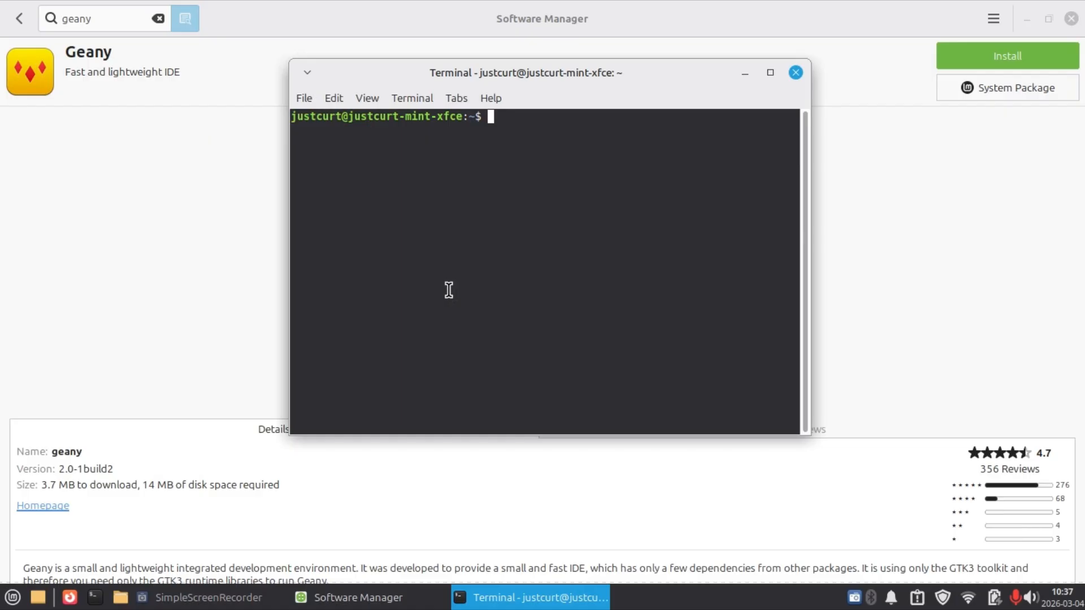
left_click(745, 72)
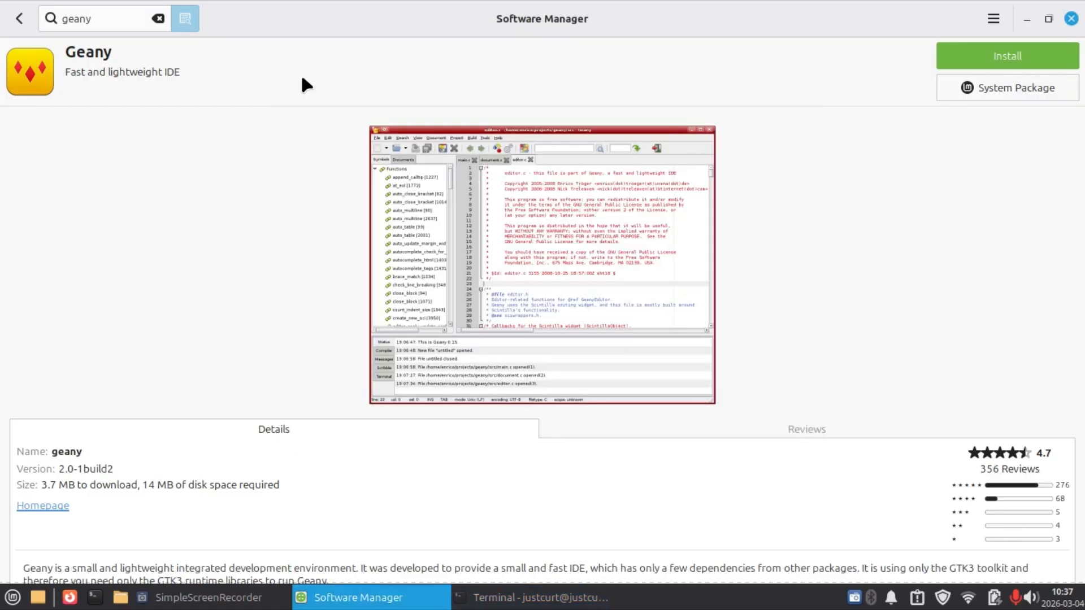
Replace the Software Manager search with openshot and open the details of the Openshot-qt package.
left_click(158, 18)
type("openshot")
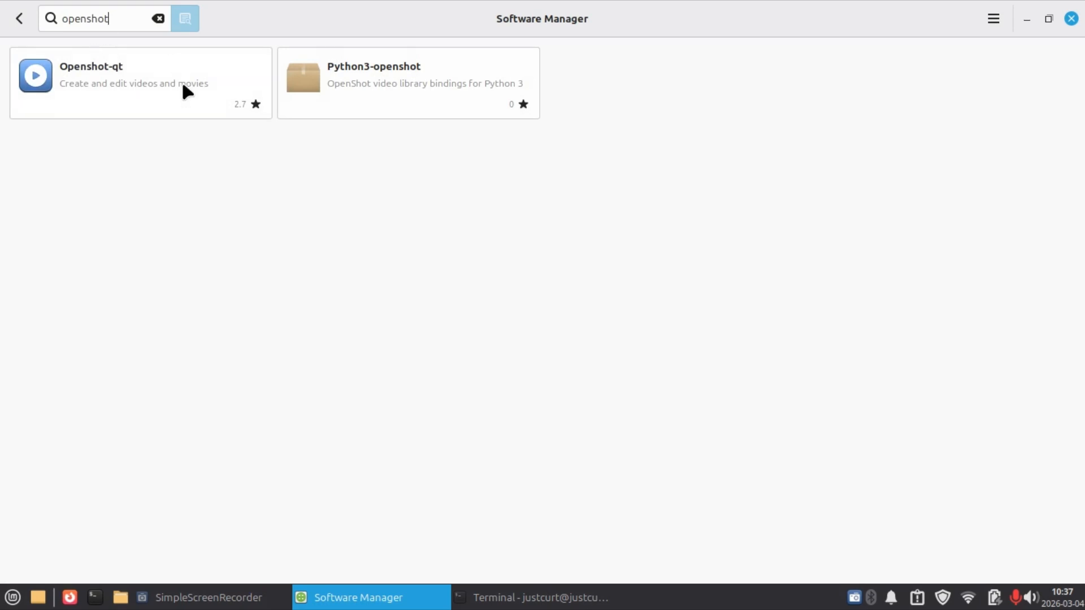
left_click(147, 106)
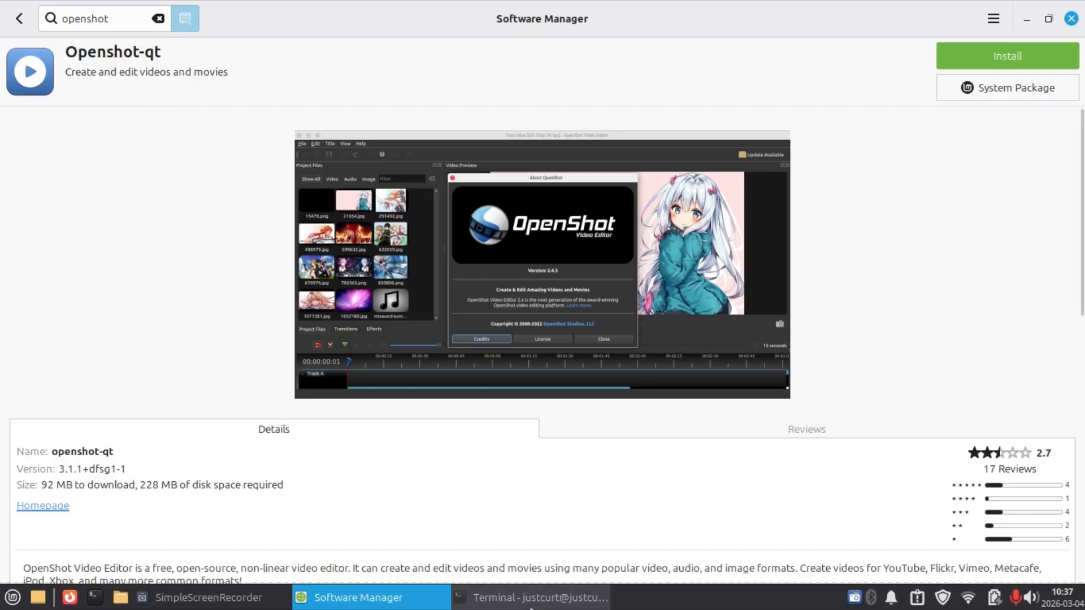
Switch to the terminal and try to install OpenShot with sudo apt install openshot.
left_click(491, 598)
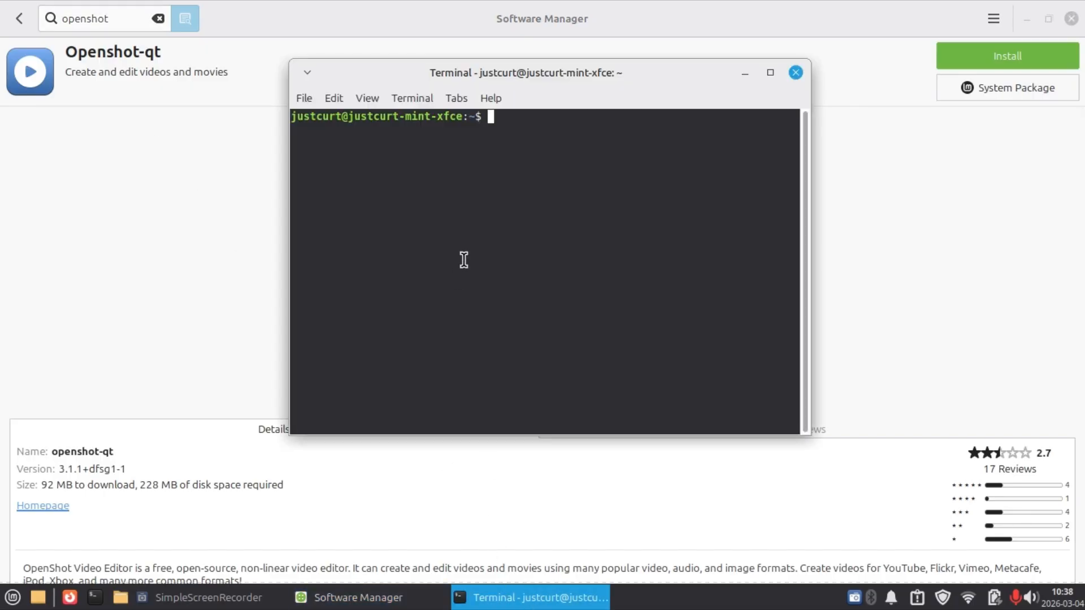
type("sudo apt inst")
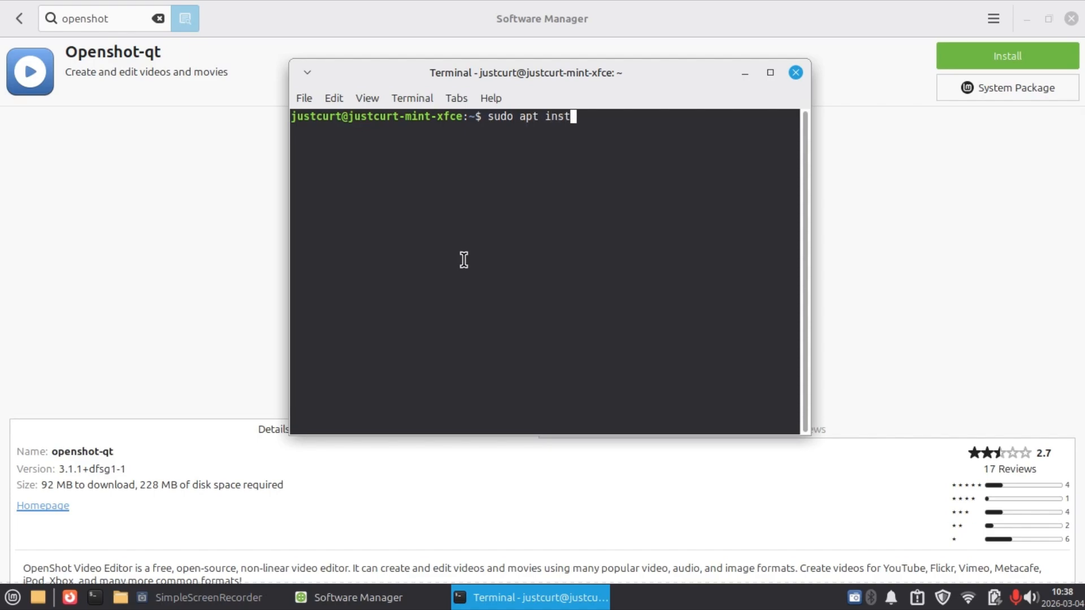
type("all openshot")
key("Return")
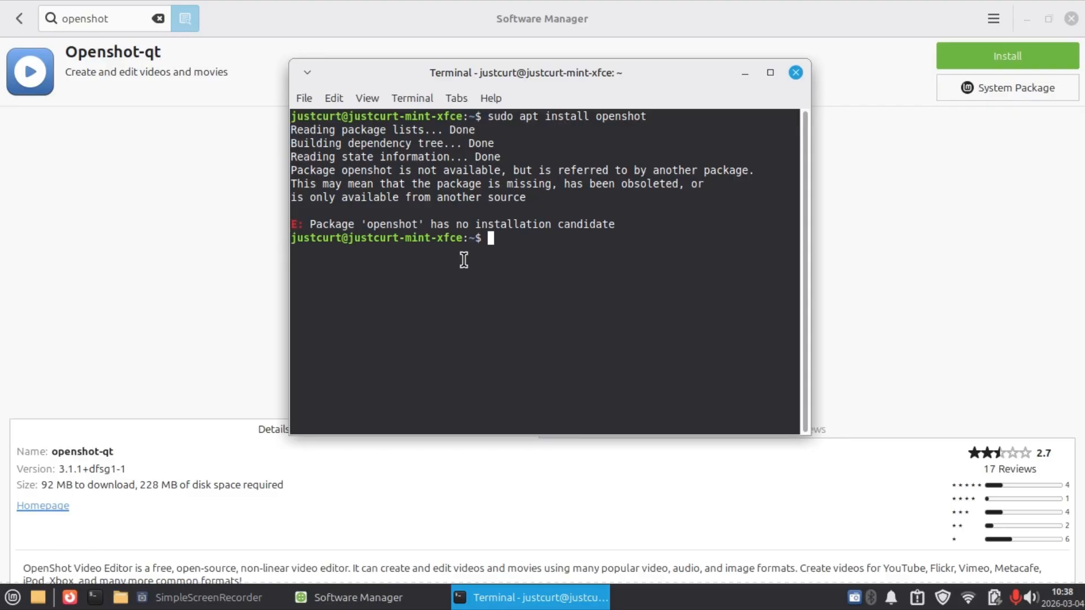
Install OpenShot with sudo apt install openshot-qt, shift the terminal window slightly, and answer y to proceed.
type("sudo apt install ")
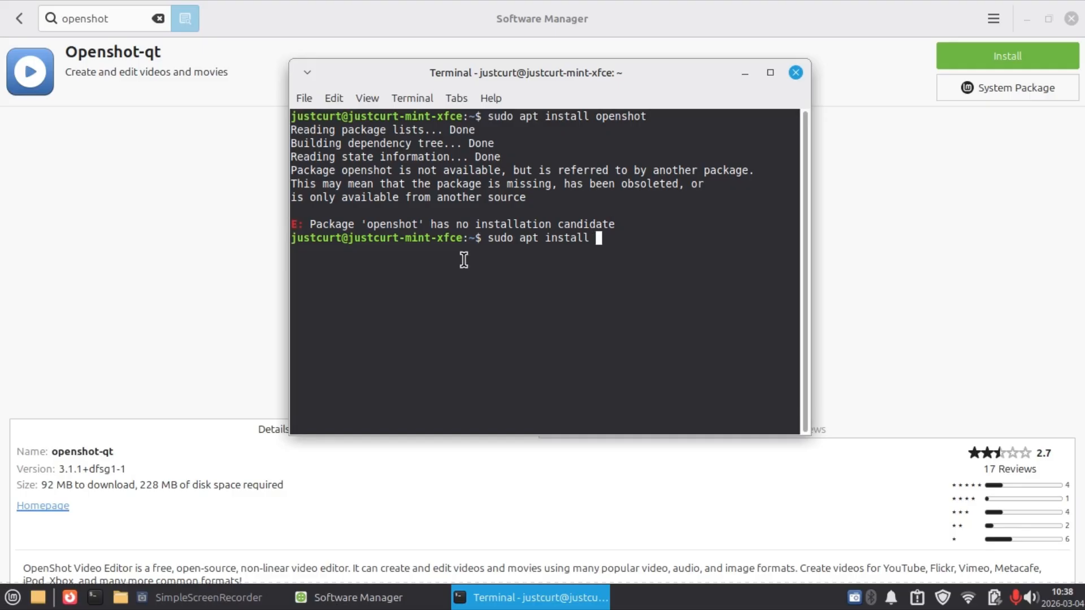
type("openshot-qt")
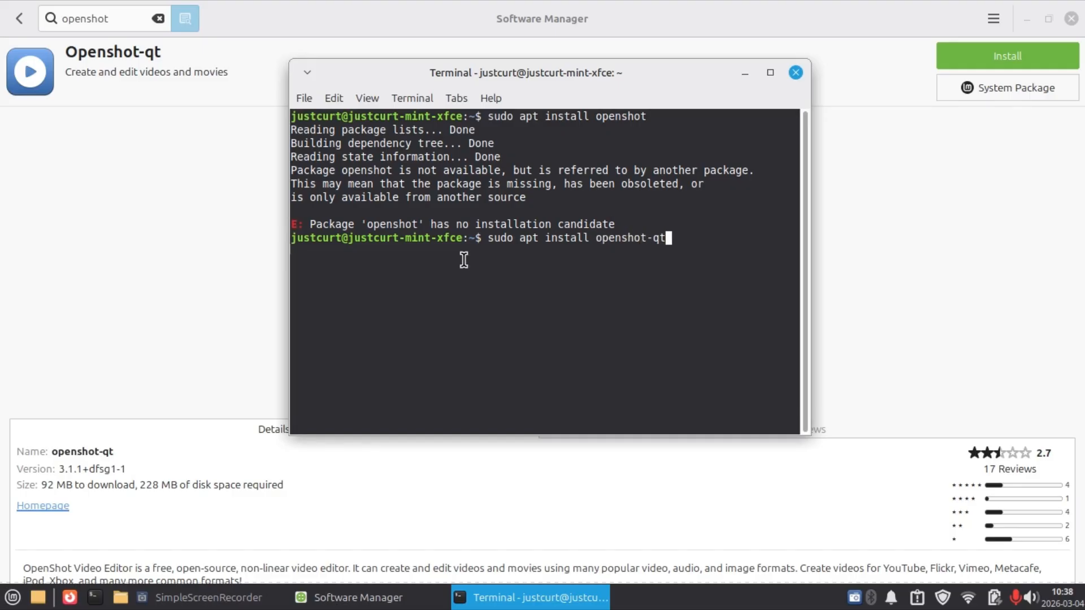
key("Return")
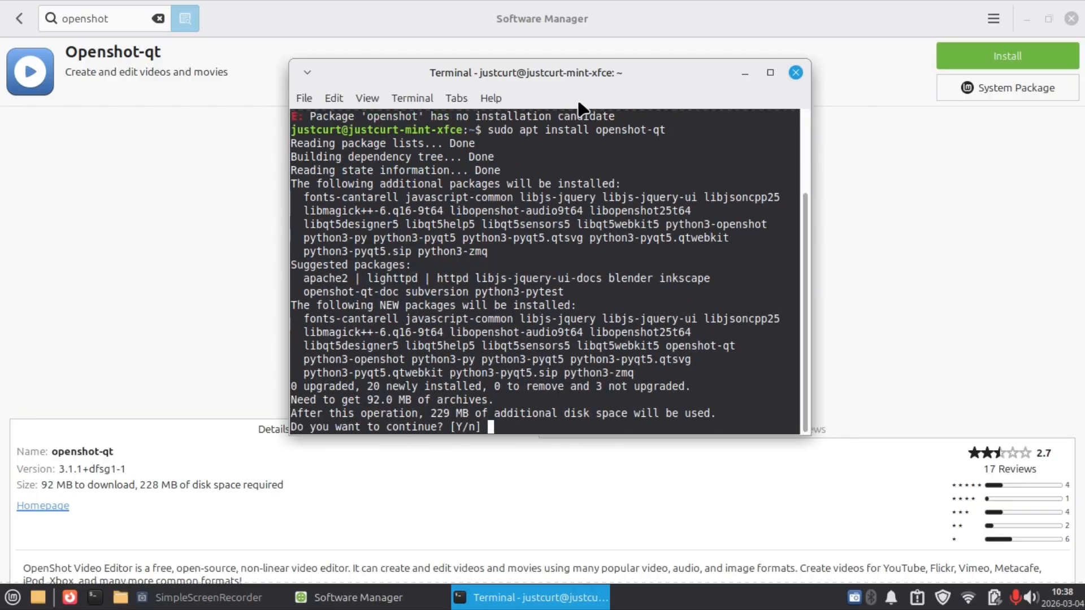
left_click_drag(579, 97, 607, 104)
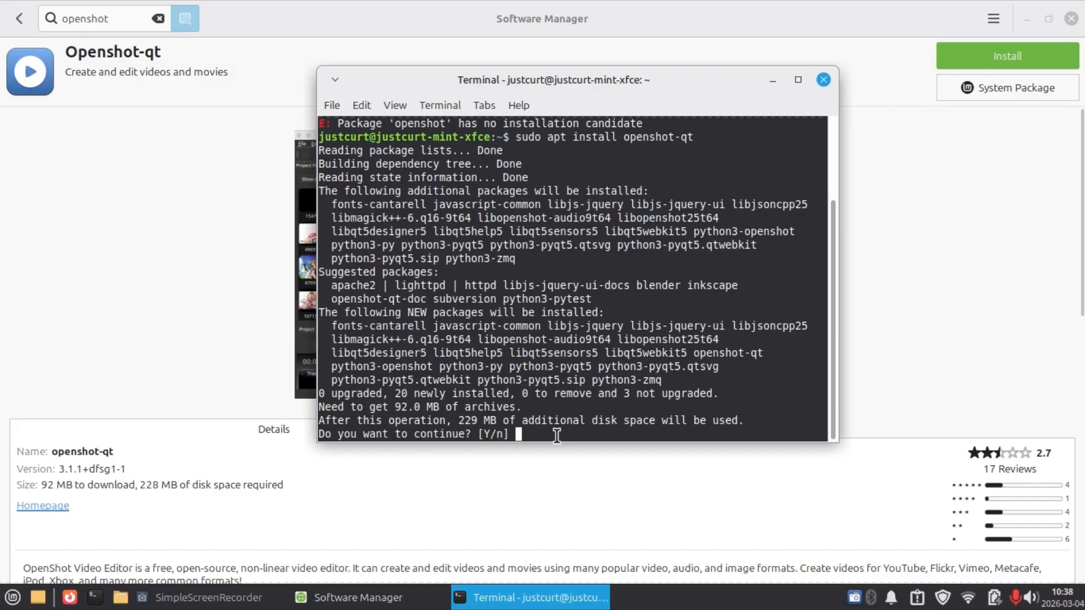
type("y")
key("Return")
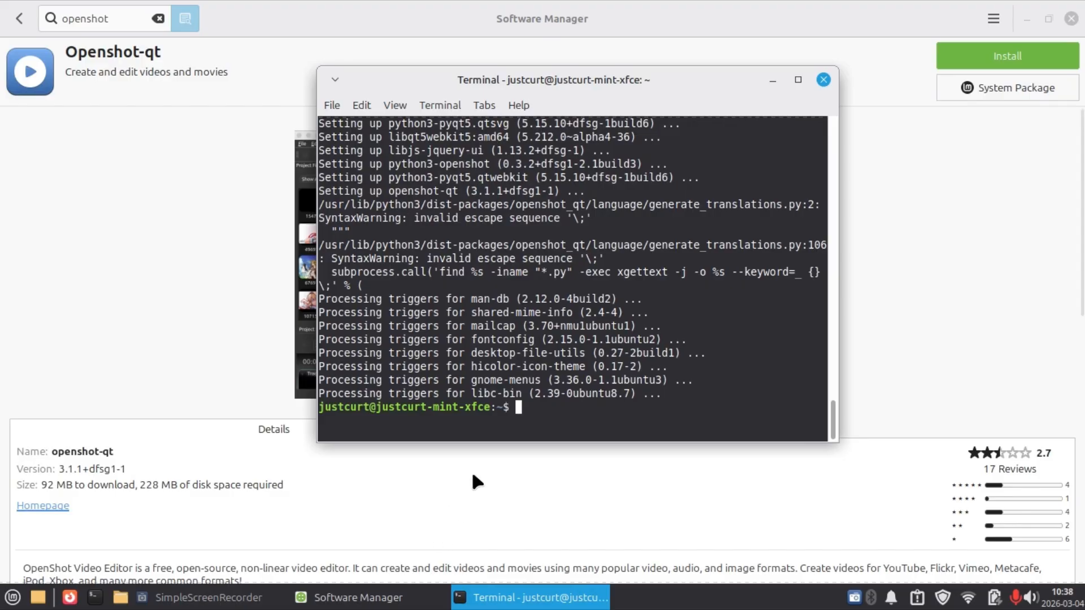
Clear the terminal output of the openshot-qt installation and minimise the terminal window.
type("clea")
type("r")
key("Return")
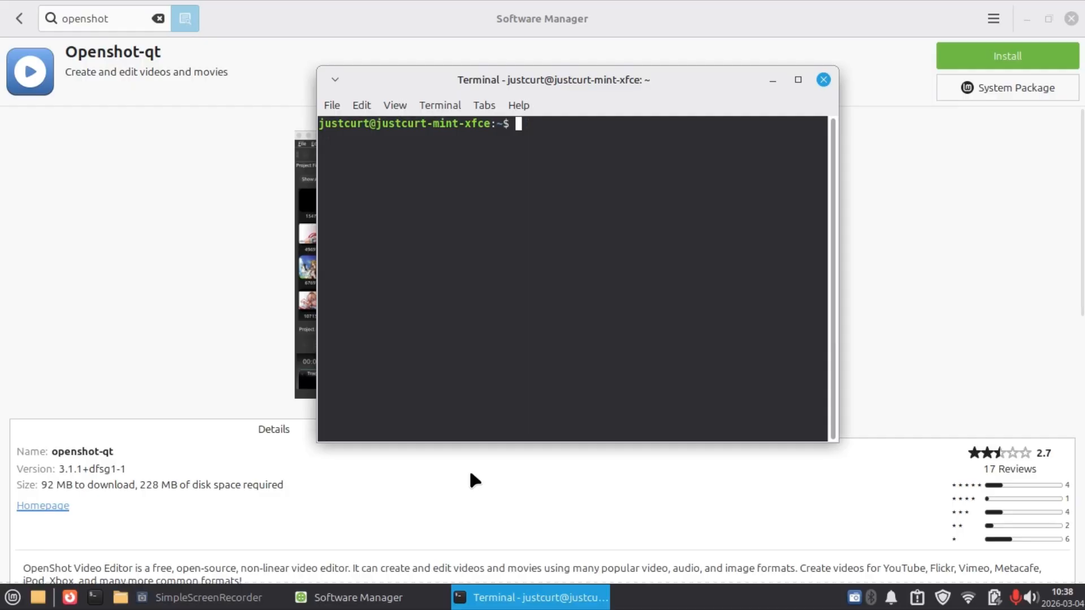
left_click(772, 80)
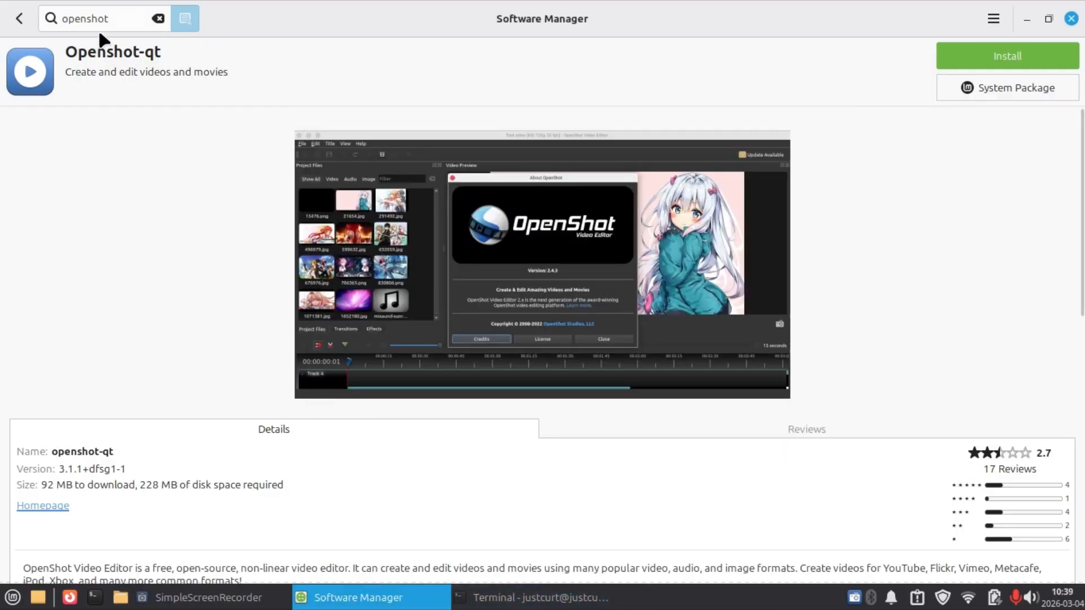
Replace the Software Manager search with kdenlive and open the details of the Kdenlive system package.
left_click(158, 19)
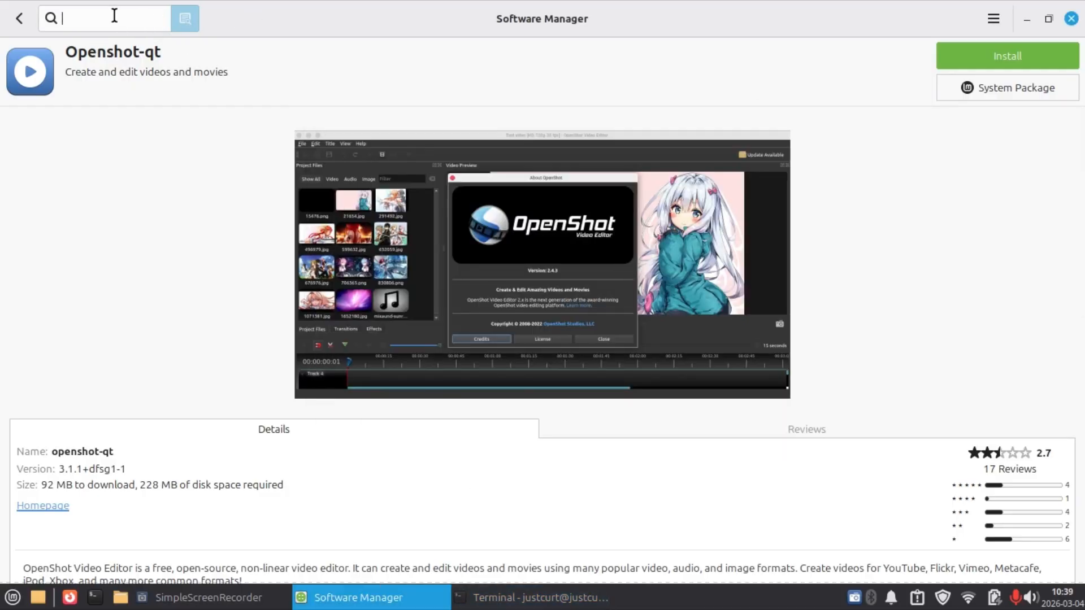
type("kden")
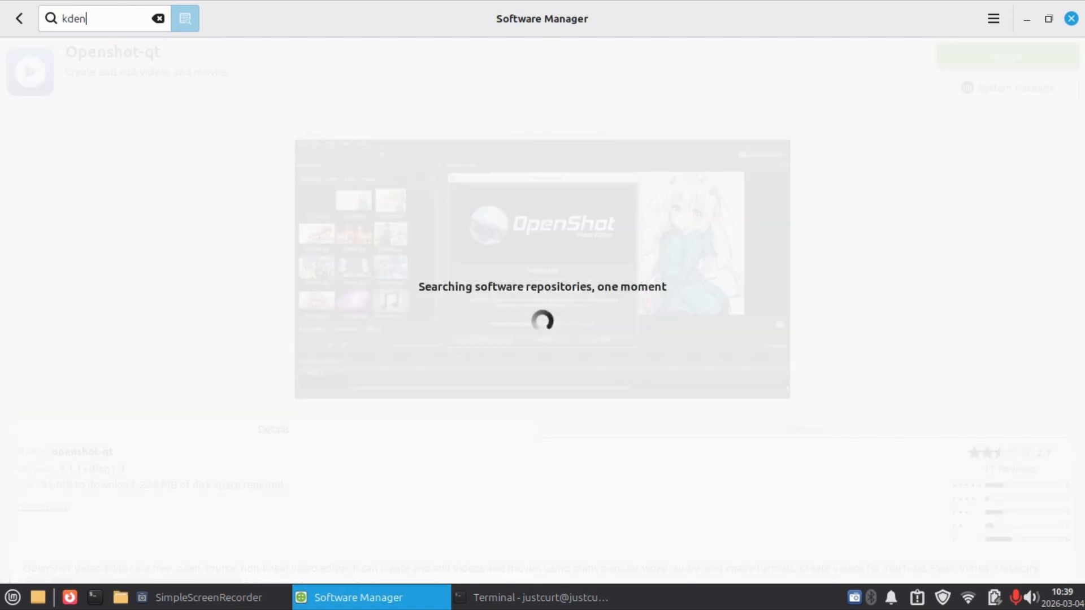
type("live")
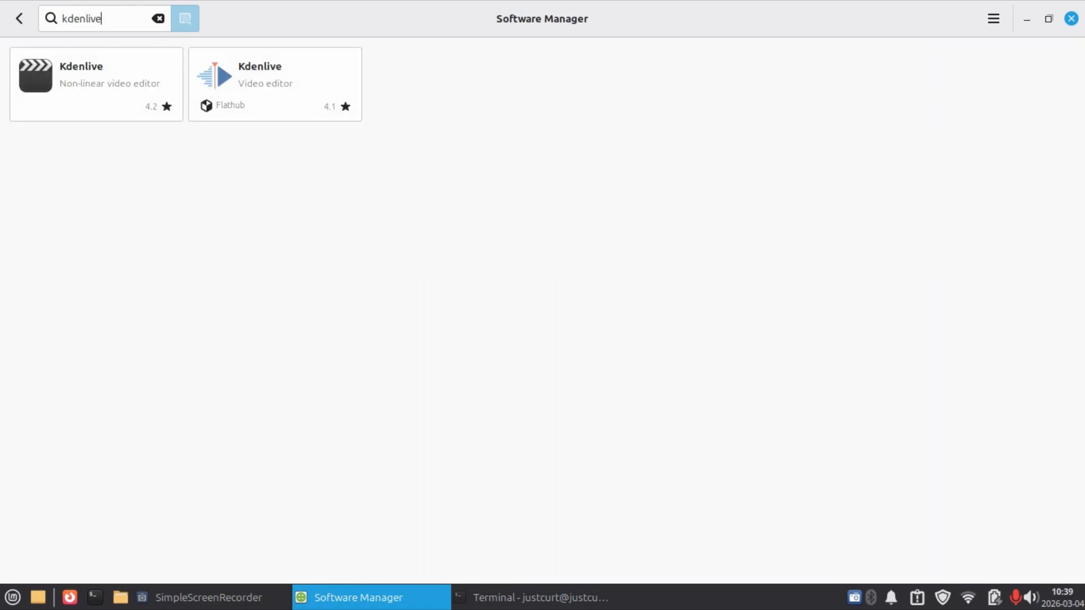
left_click(111, 93)
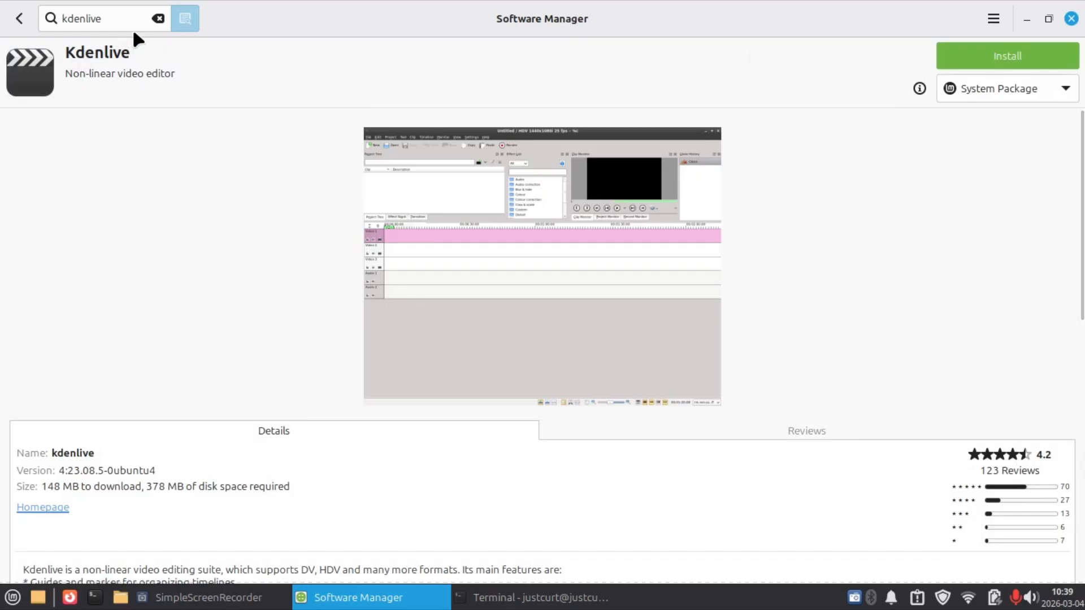
Replace the Software Manager search with gpodder and open the details of the Gpodder podcast client.
left_click(158, 19)
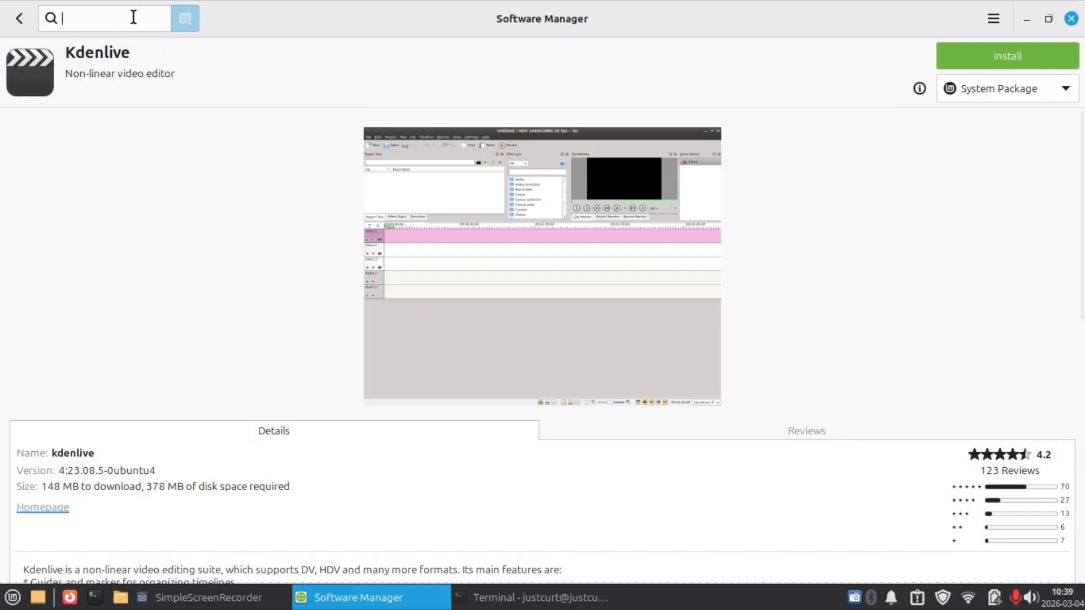
type("gpodder")
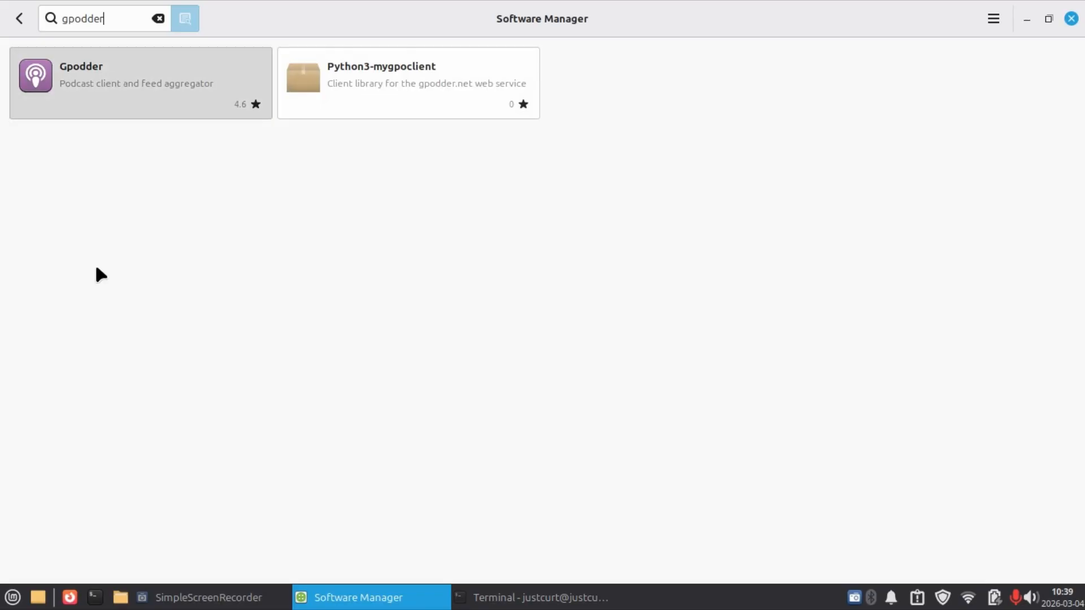
left_click(89, 109)
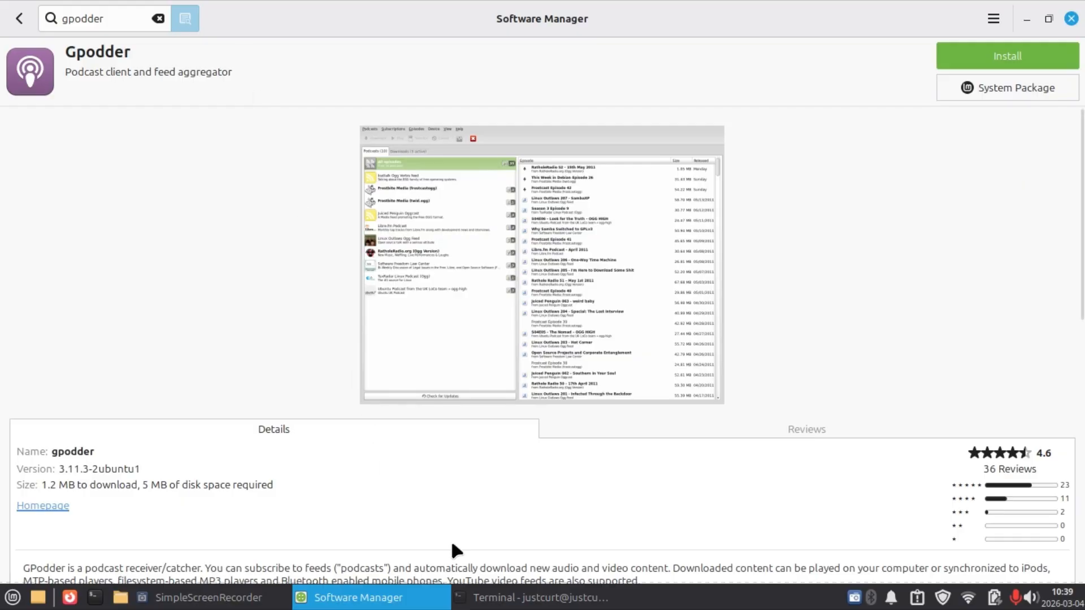
Switch to the terminal, install gPodder with sudo apt install gpodder, and answer y to proceed.
left_click(534, 598)
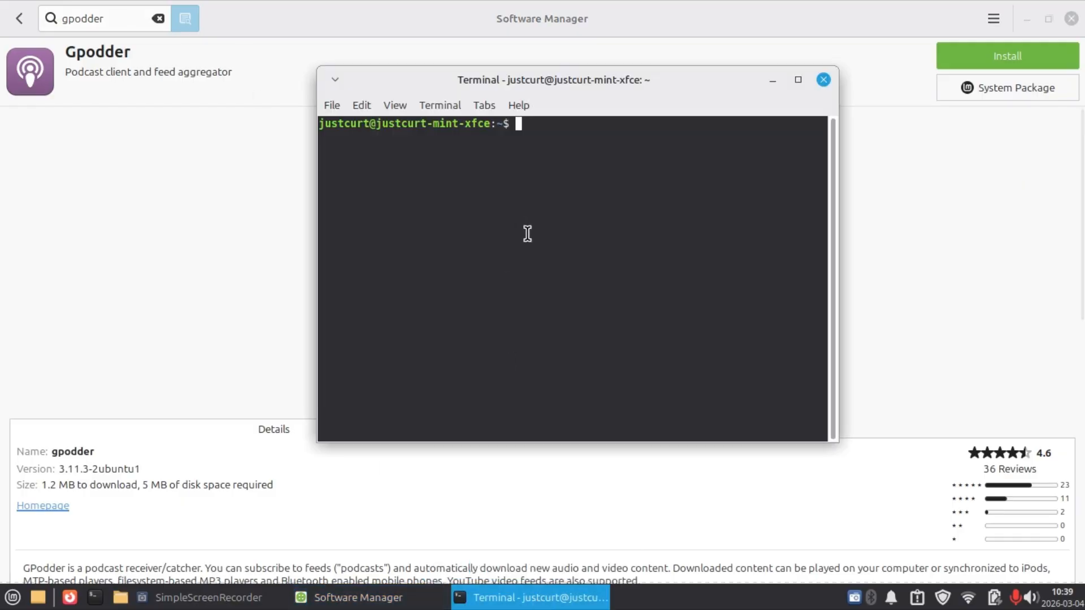
type("sudo ")
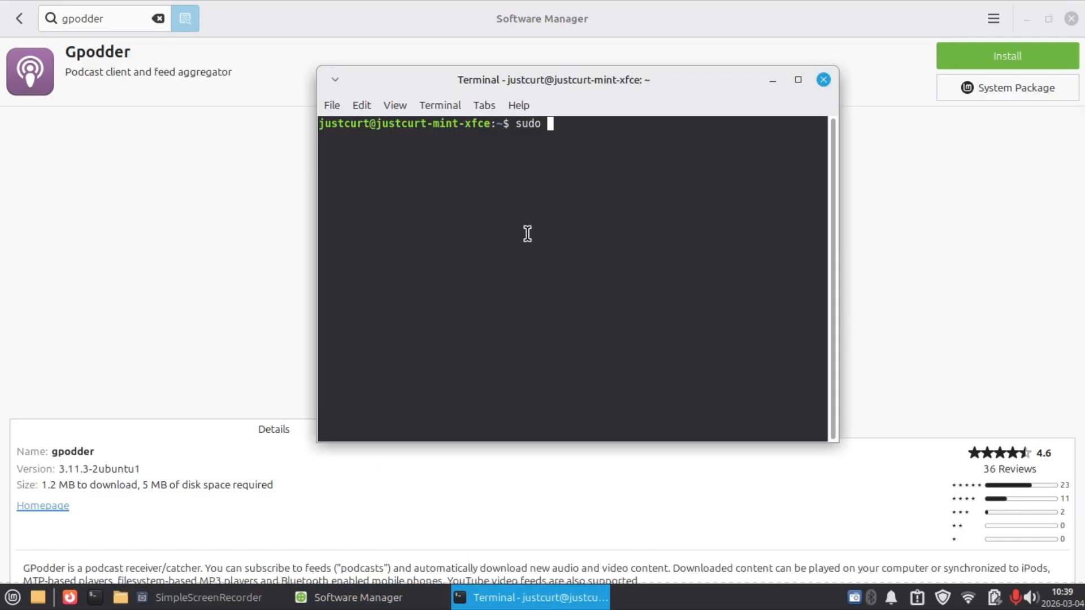
type("apt install g")
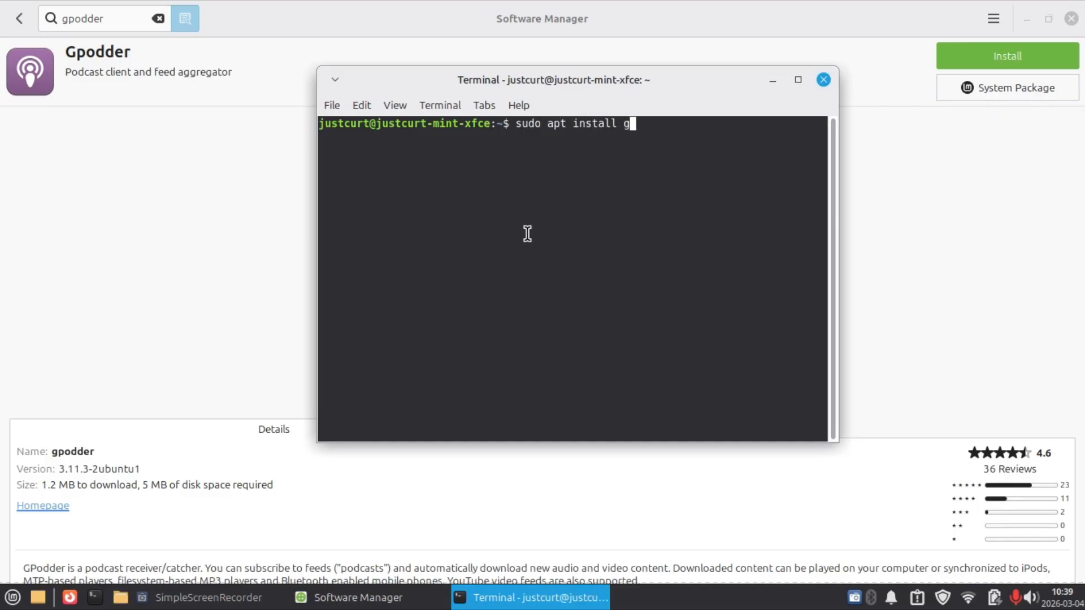
type("podder")
key("Return")
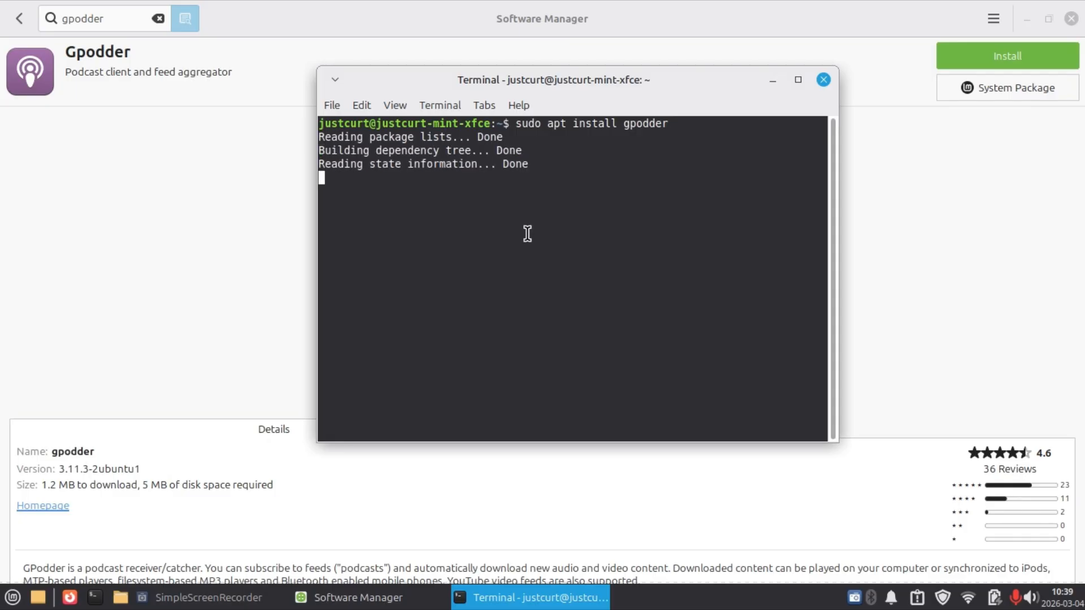
type("y")
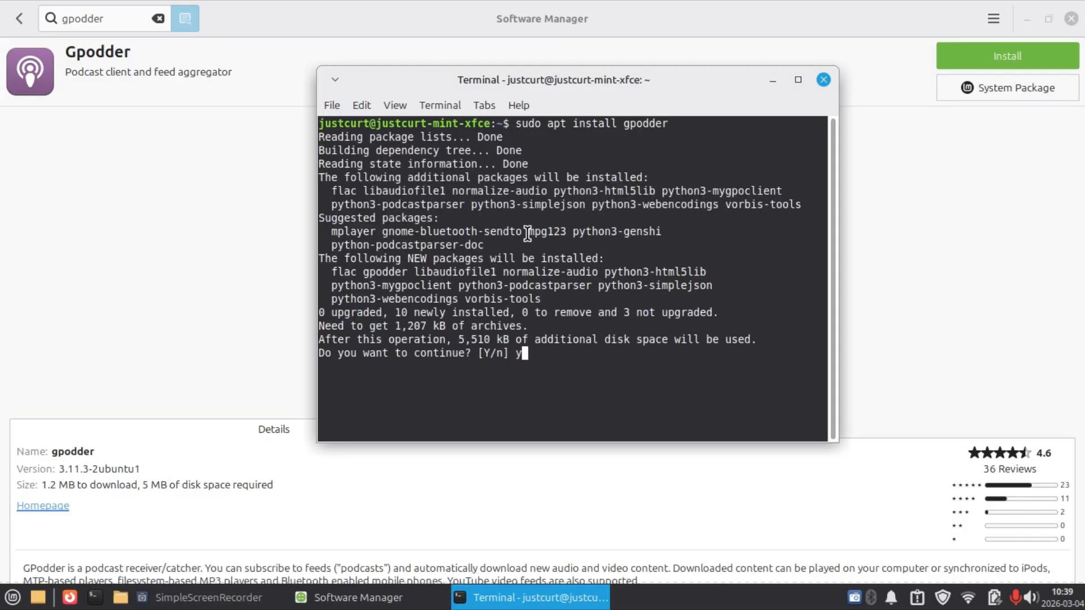
key("Return")
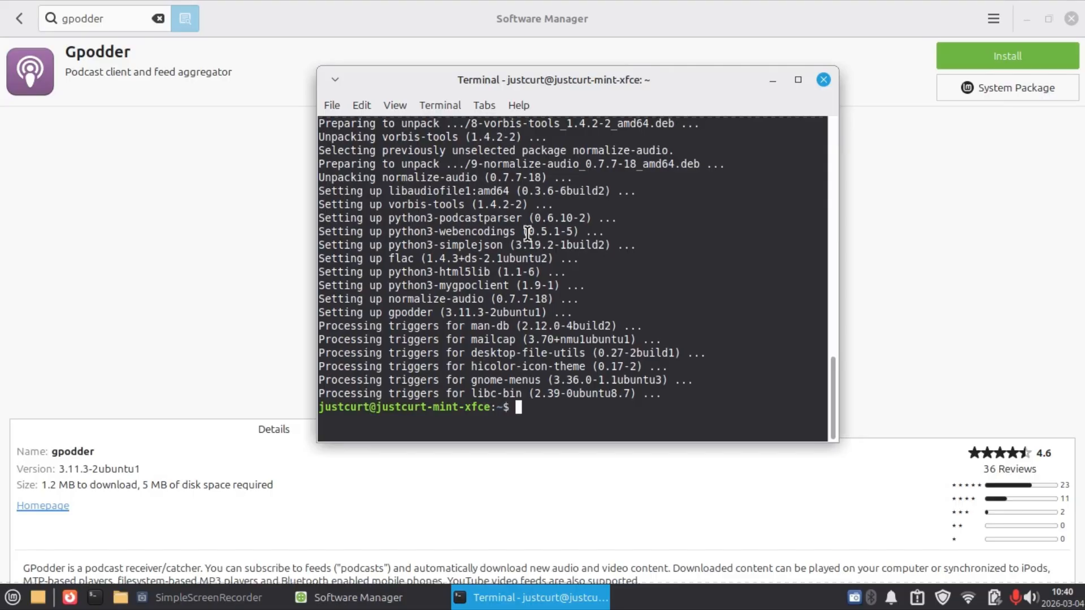
Clear the terminal output of the gpodder installation and minimise the terminal window.
type("clear")
key("Return")
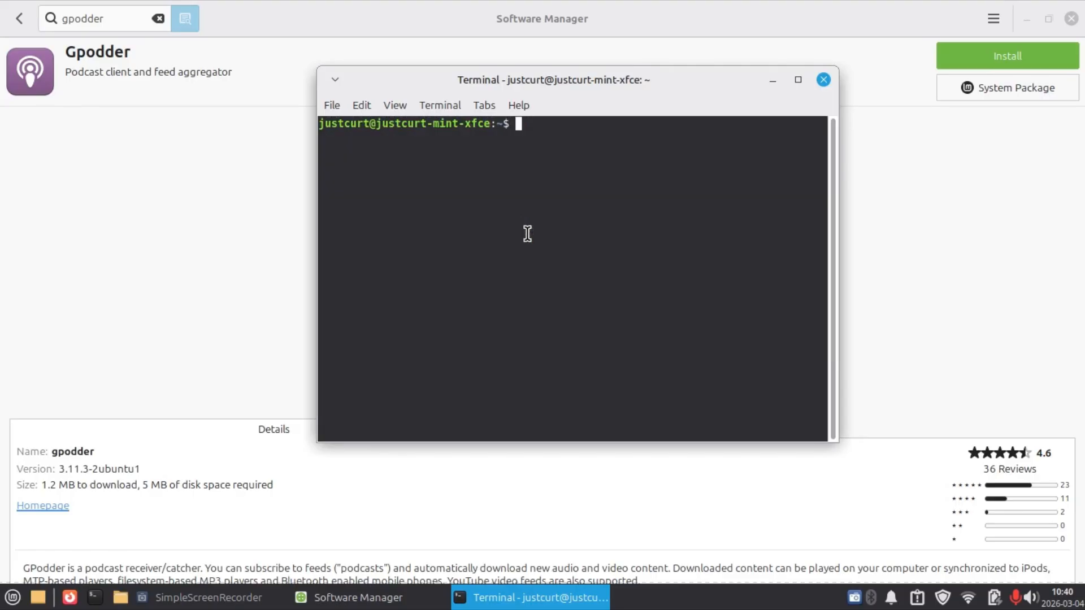
left_click(773, 81)
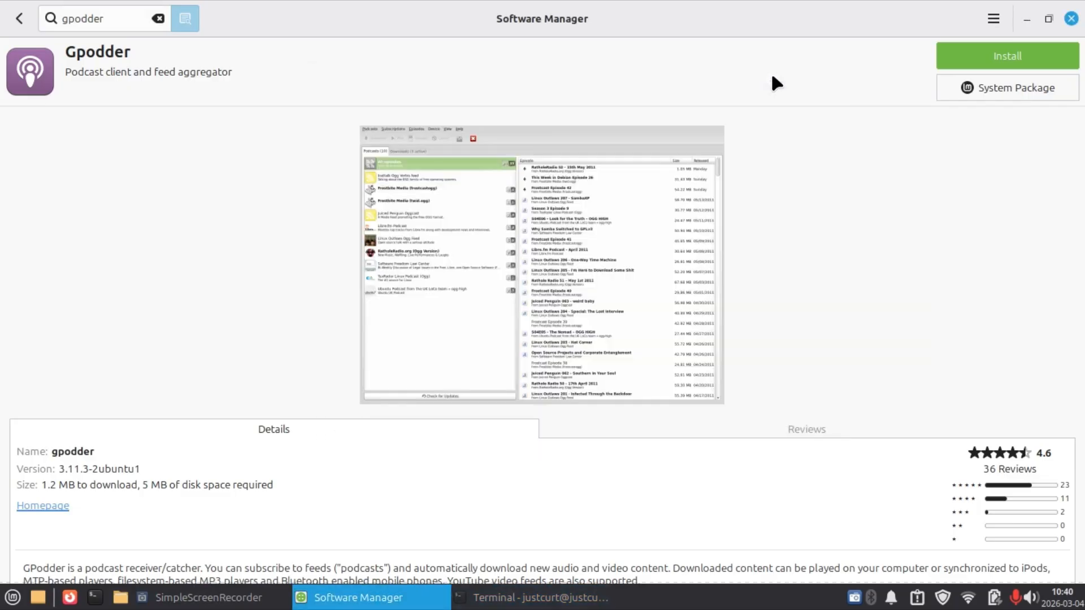
Clear the gpodder search, show the installed applications in Software Manager, and close it.
left_click(159, 18)
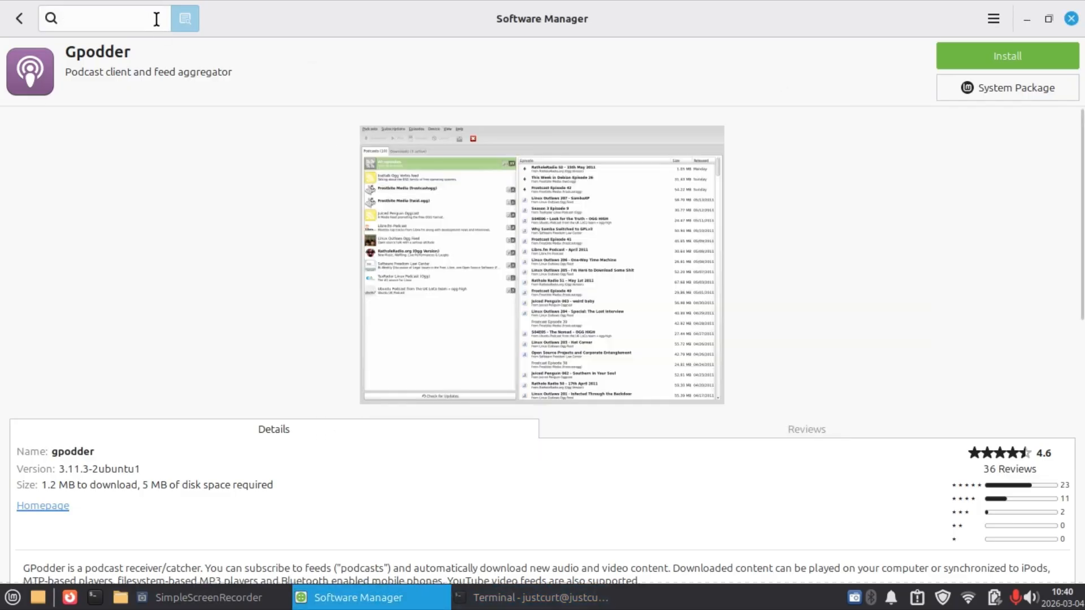
left_click(19, 20)
left_click(22, 17)
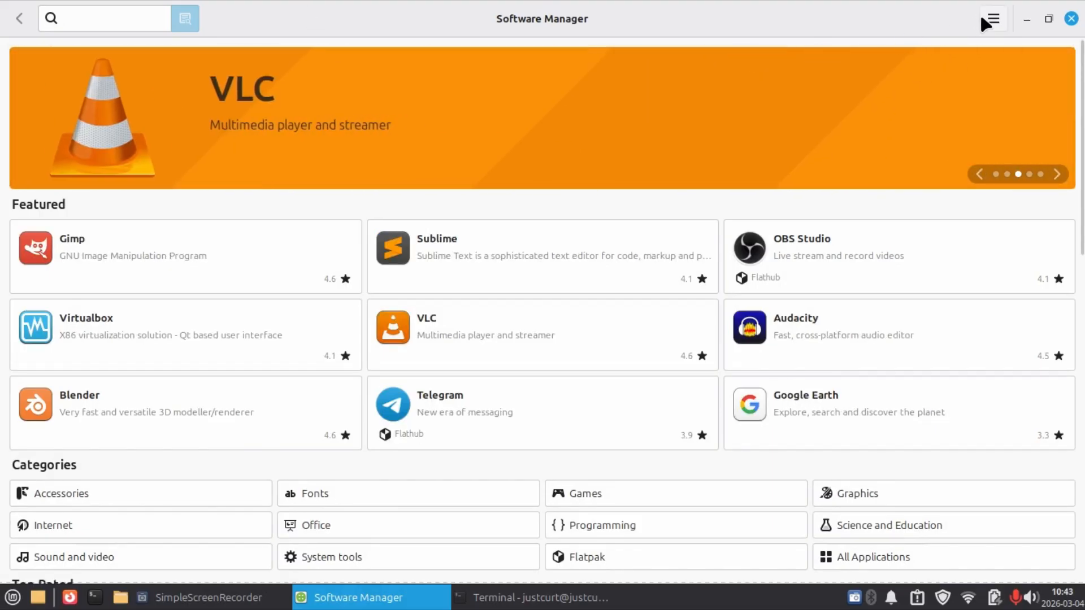
left_click(989, 17)
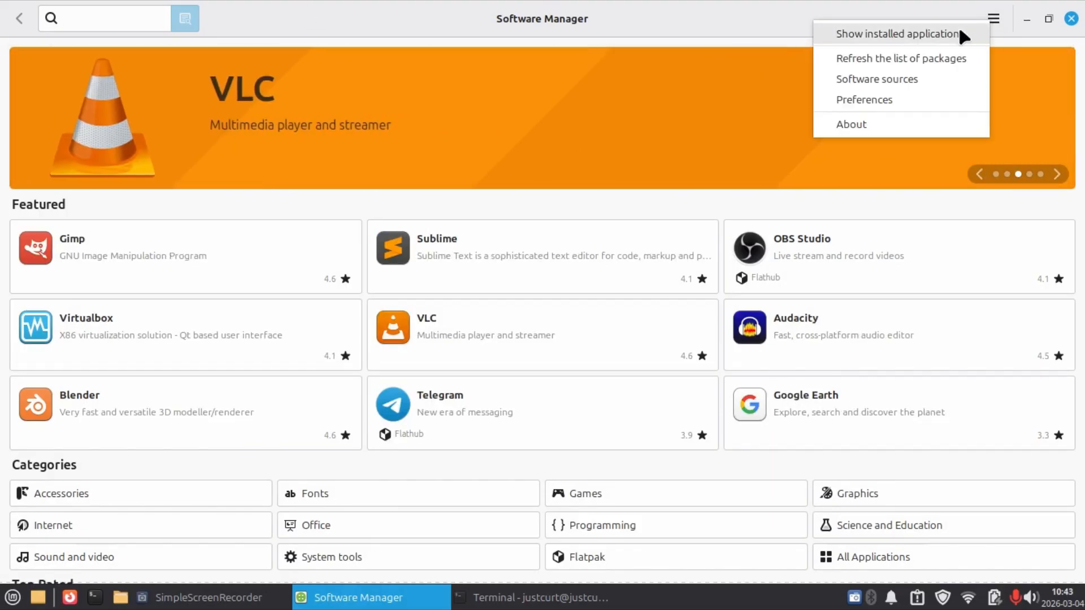
left_click(944, 30)
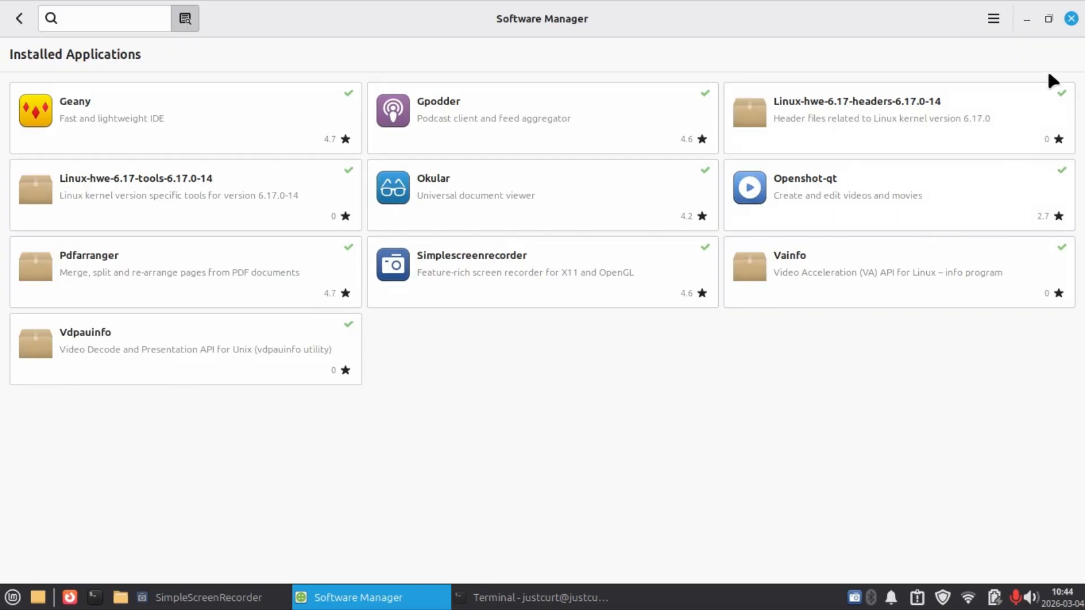
left_click(1071, 19)
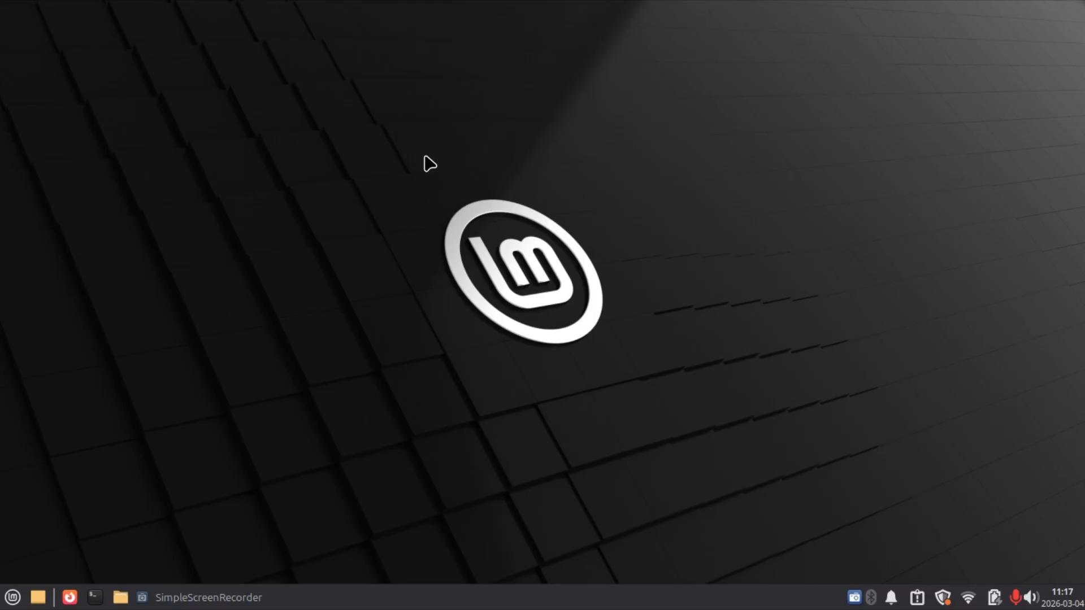
Open the Thunar file manager, move its window towards the screen centre, and browse to Documents/demo_items/libreoffice-ex.
left_click(128, 607)
left_click_drag(290, 39, 559, 107)
double_click(509, 194)
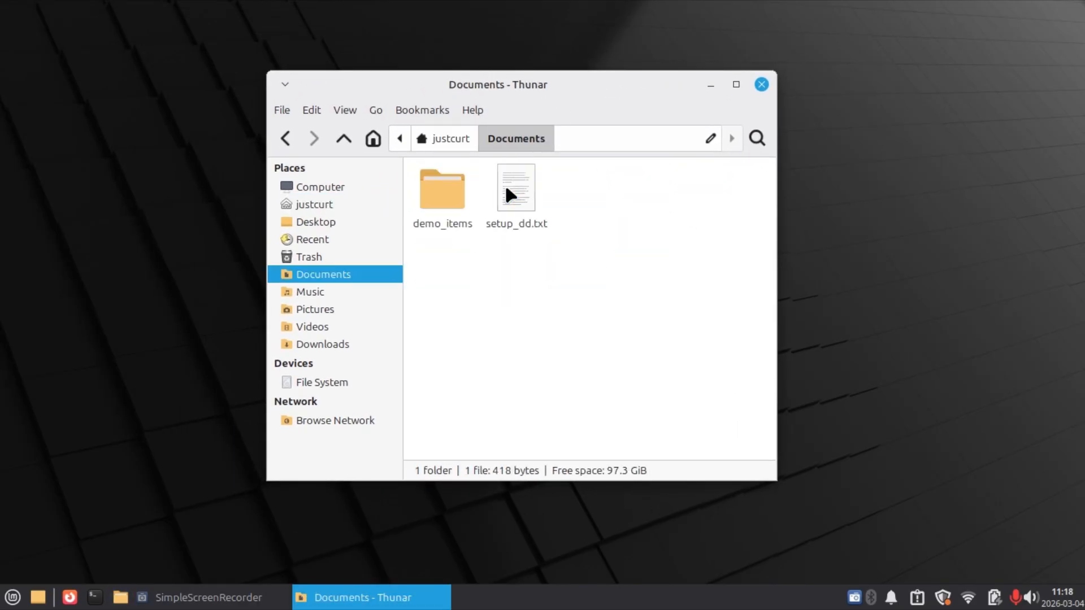
double_click(427, 184)
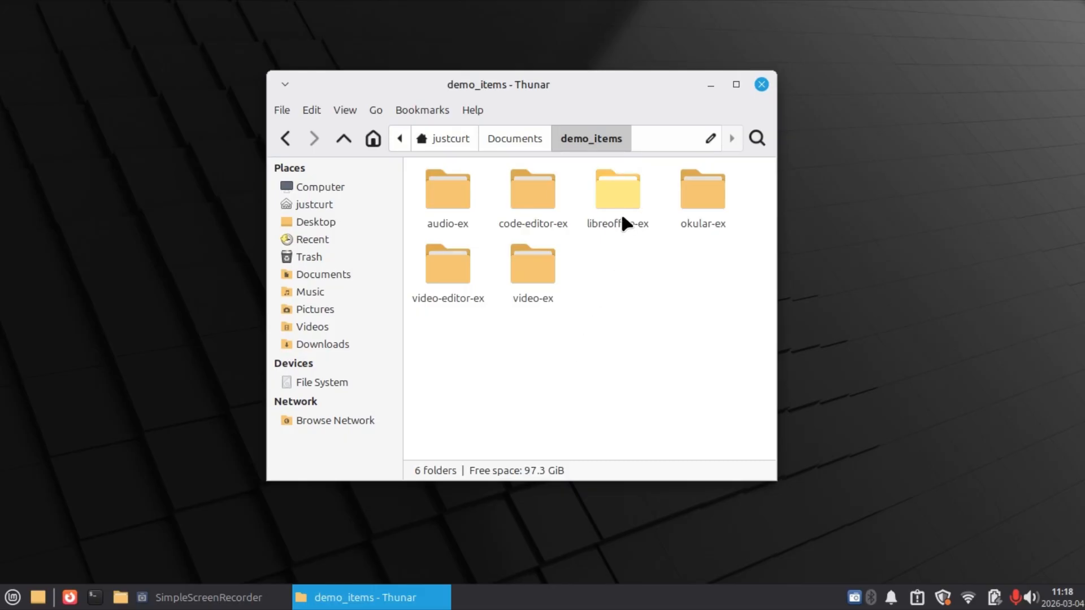
double_click(613, 188)
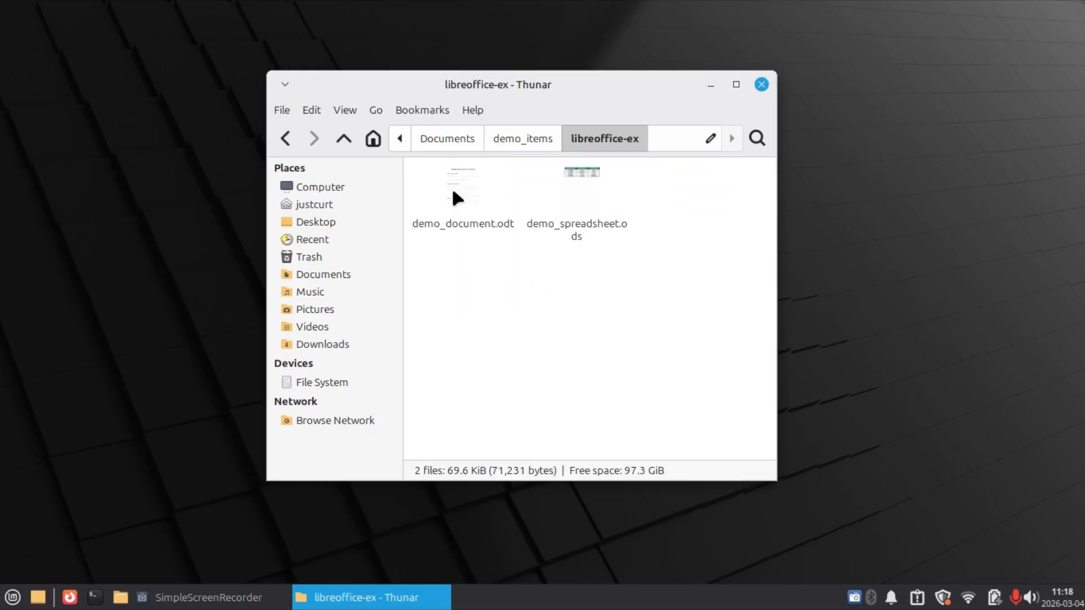
Open demo_document.odt in LibreOffice Writer, look through its pages, and close it.
double_click(457, 197)
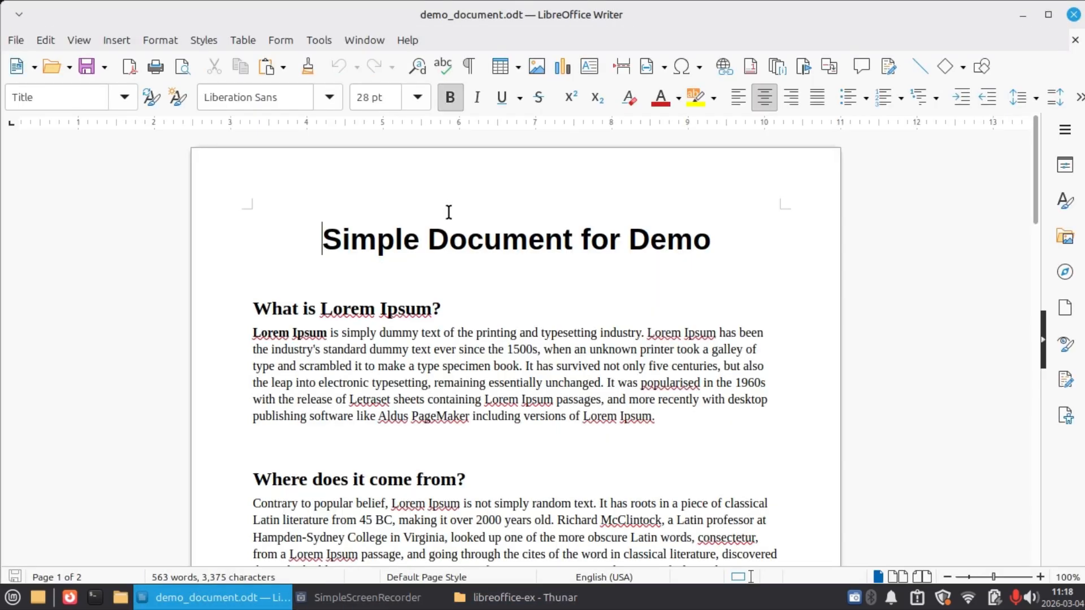
scroll(449, 214, "down", 3)
scroll(451, 223, "down", 20)
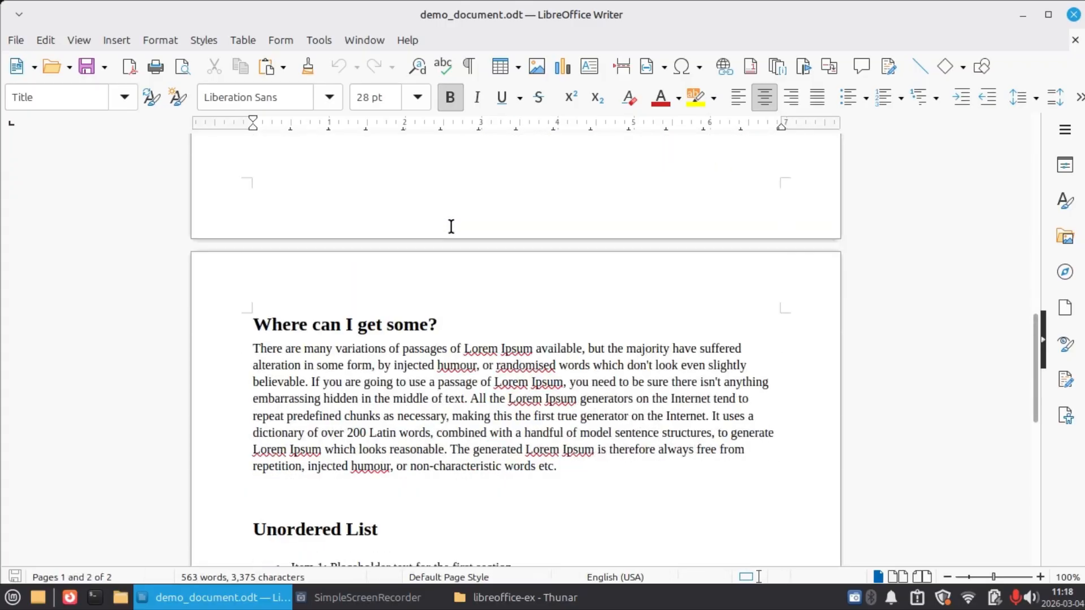
scroll(451, 231, "down", 2)
scroll(449, 230, "up", 20)
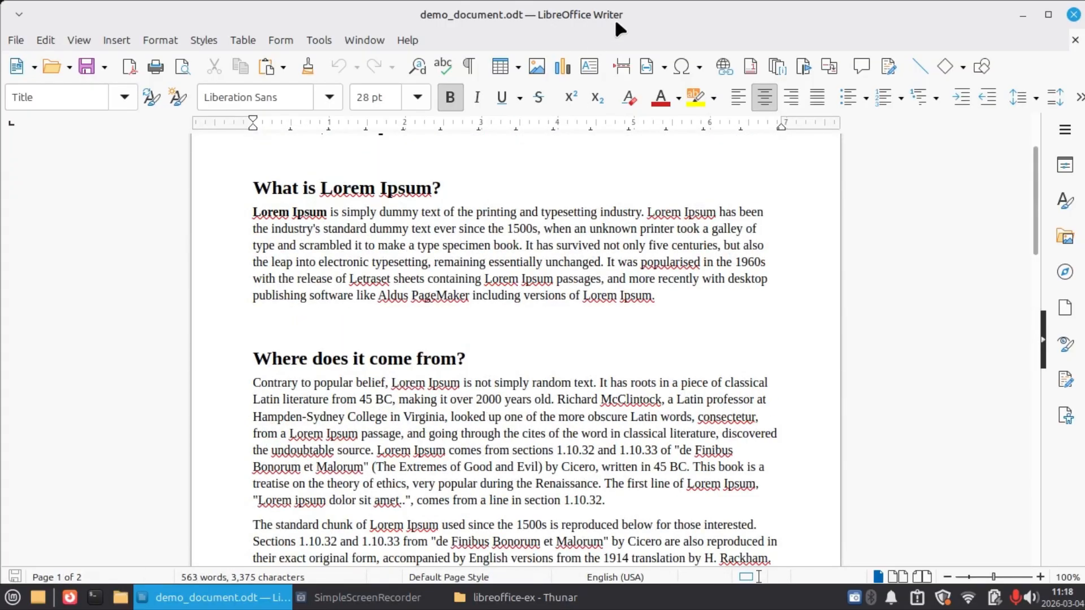
left_click(1074, 15)
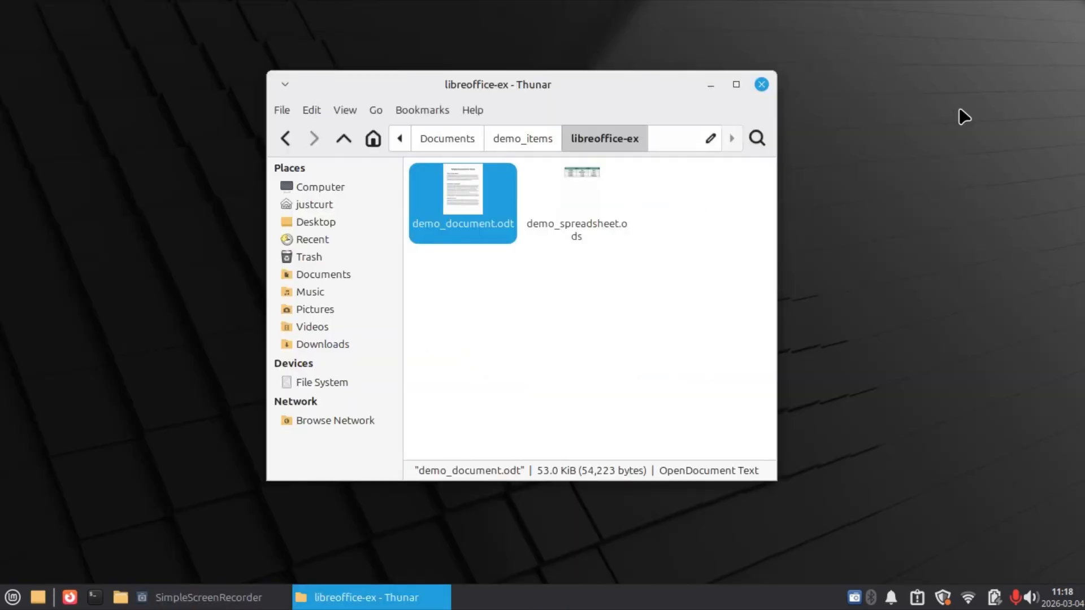
Open demo_spreadsheet.ods in LibreOffice Calc, inspect the Employee ID column's filter options, and close the spreadsheet.
double_click(569, 202)
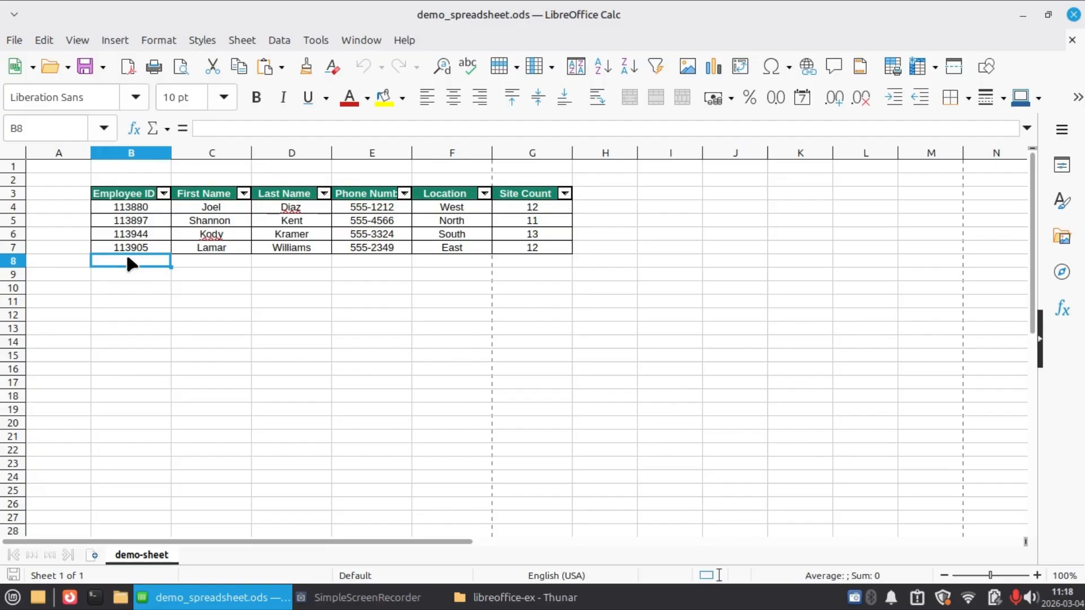
left_click(164, 193)
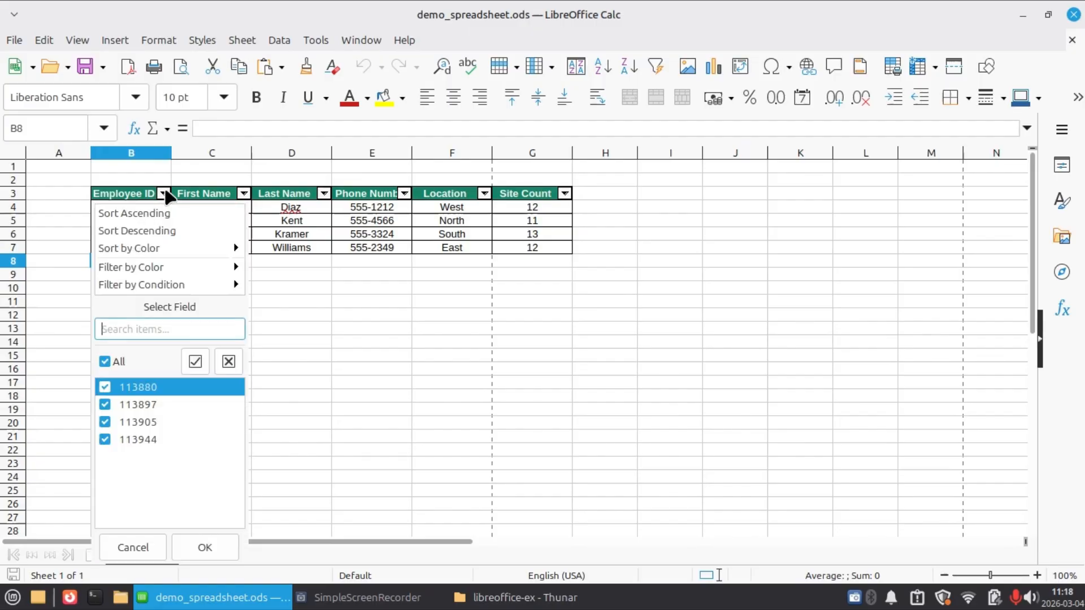
left_click(185, 169)
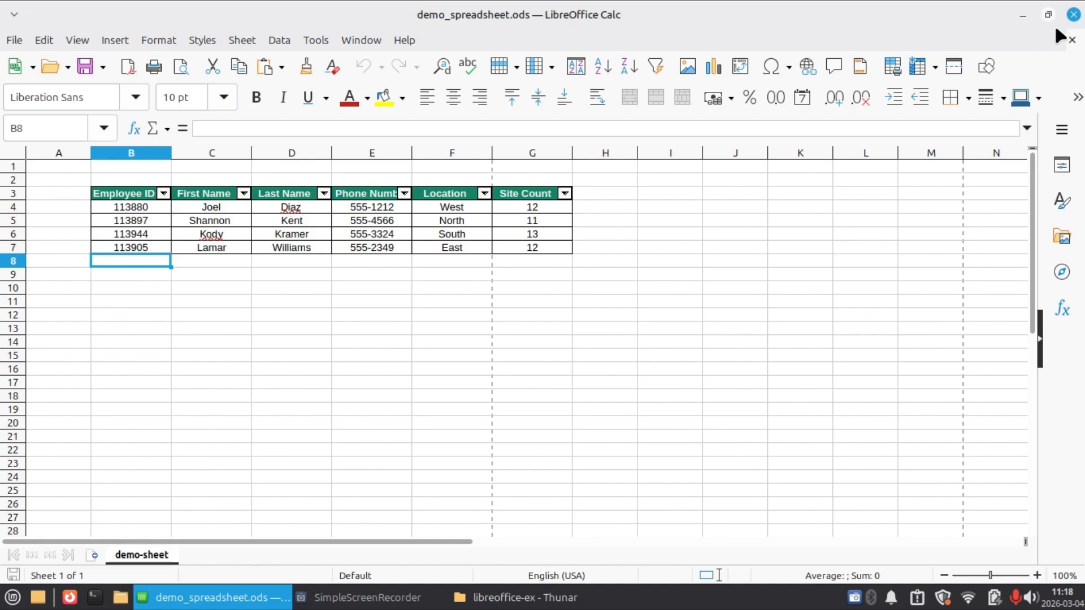
left_click(1073, 14)
Go to the okular-ex folder in demo_items, view demo_document.pdf in the default document viewer, and close it.
left_click(518, 137)
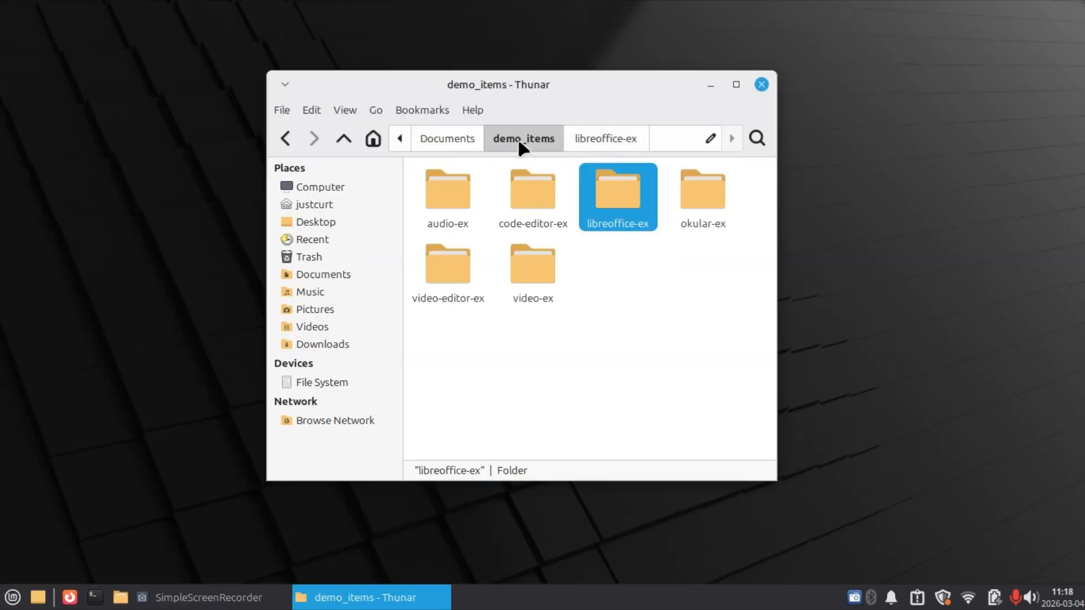
double_click(704, 191)
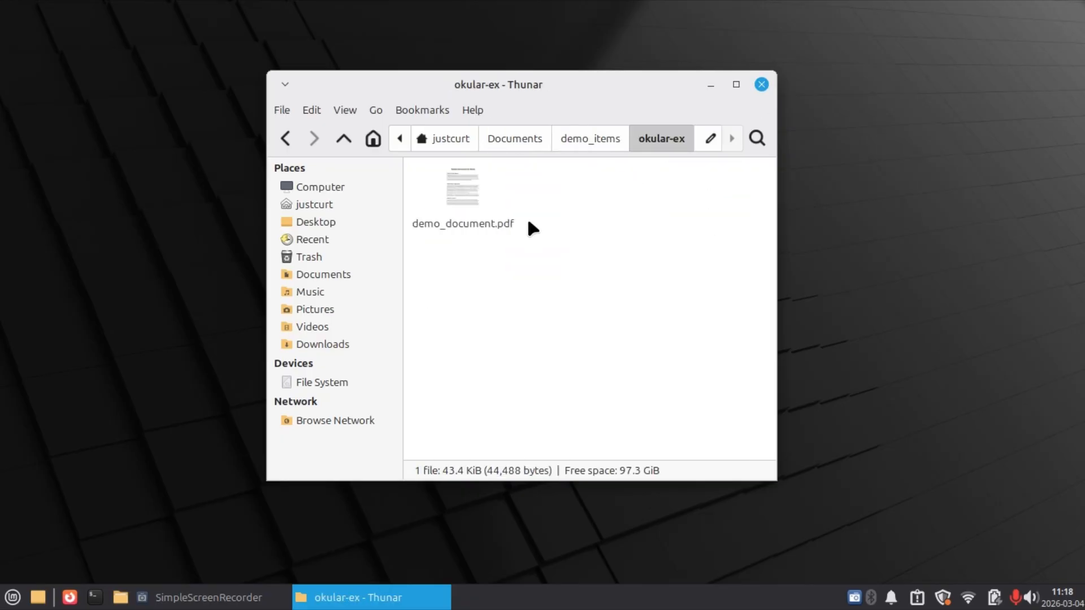
double_click(444, 187)
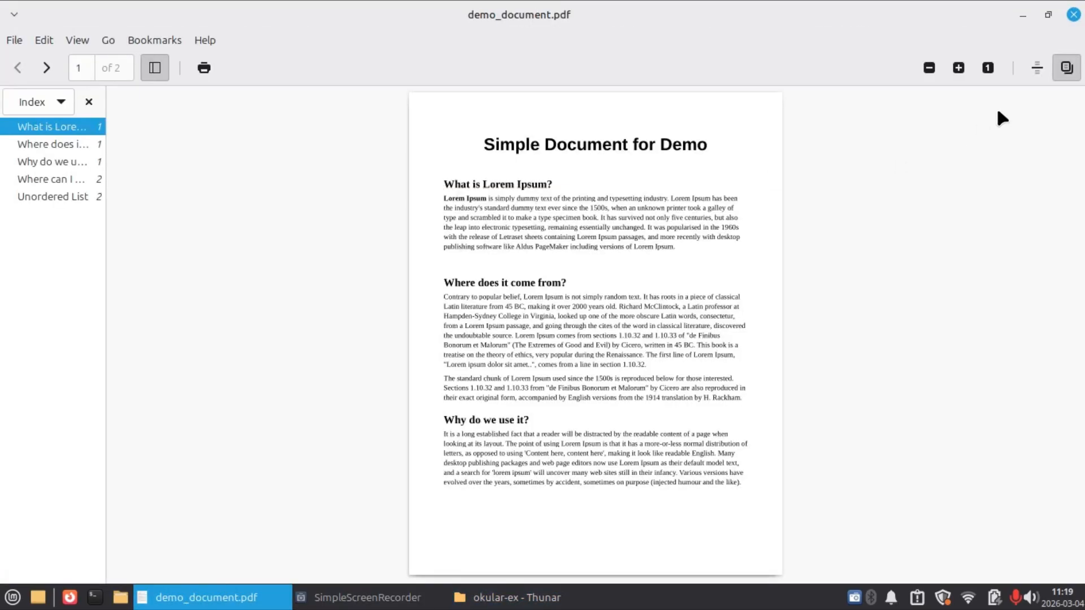
left_click(1070, 16)
left_click(573, 209)
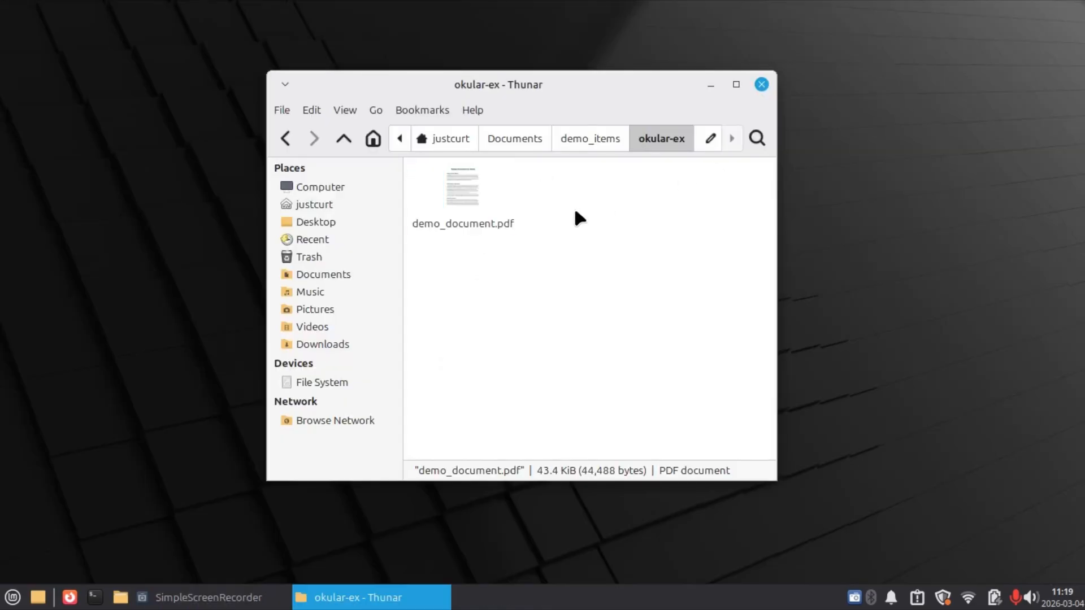
Open demo_document.pdf with Okular instead of the default viewer and view the start of page 1.
right_click(472, 207)
mouse_move(565, 241)
left_click(704, 261)
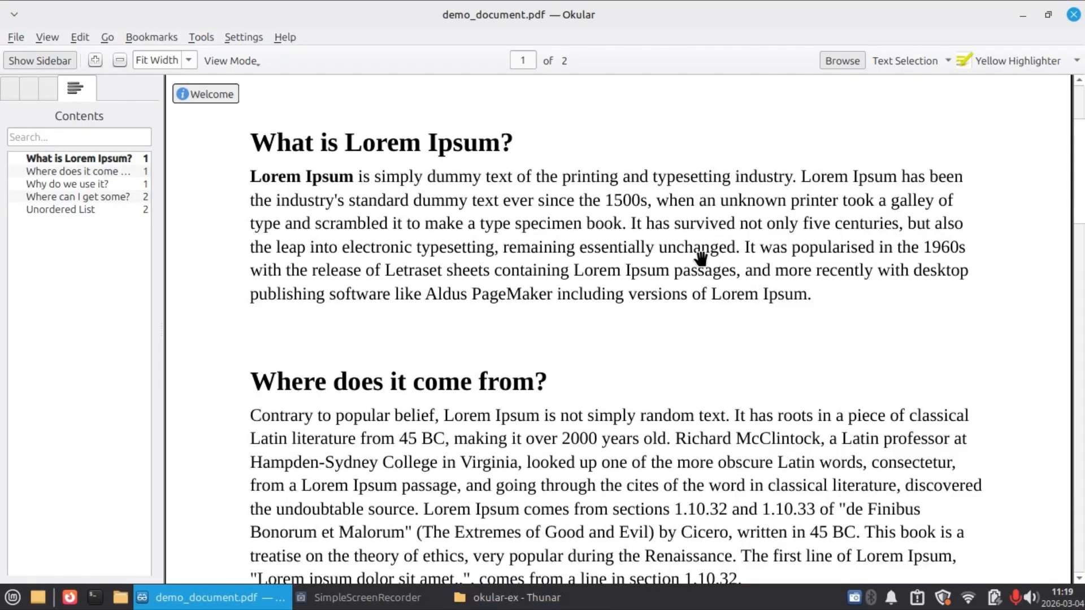
scroll(700, 259, "up", 3)
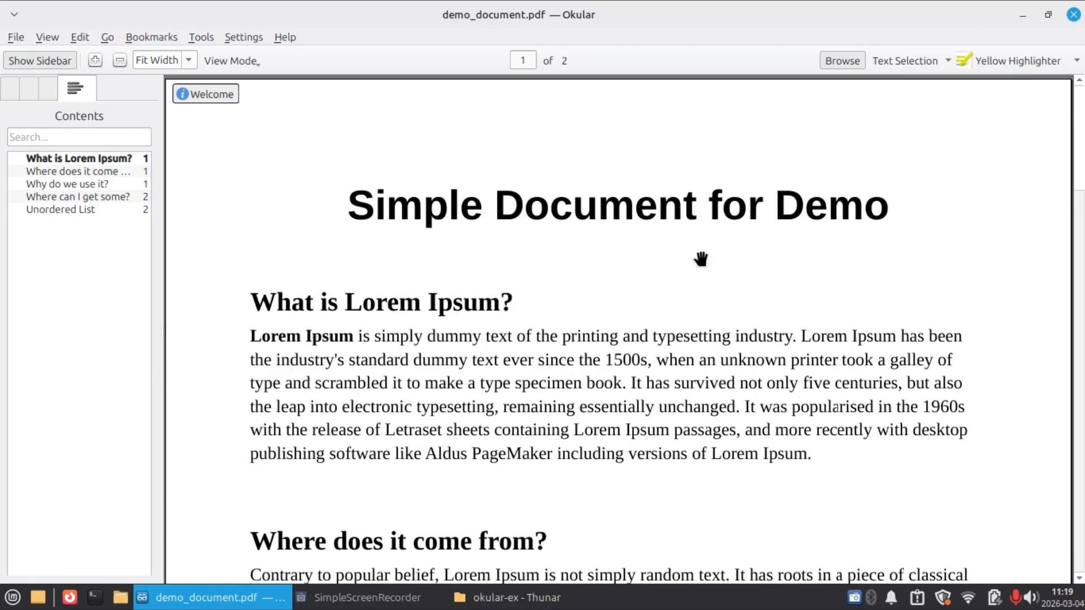
Highlight the first two sentences under "What is Lorem Ipsum?" in yellow, and close the document discarding the changes.
left_click(1035, 66)
mouse_move(247, 333)
left_mouse_down()
mouse_move(535, 380)
mouse_move(626, 383)
left_mouse_up()
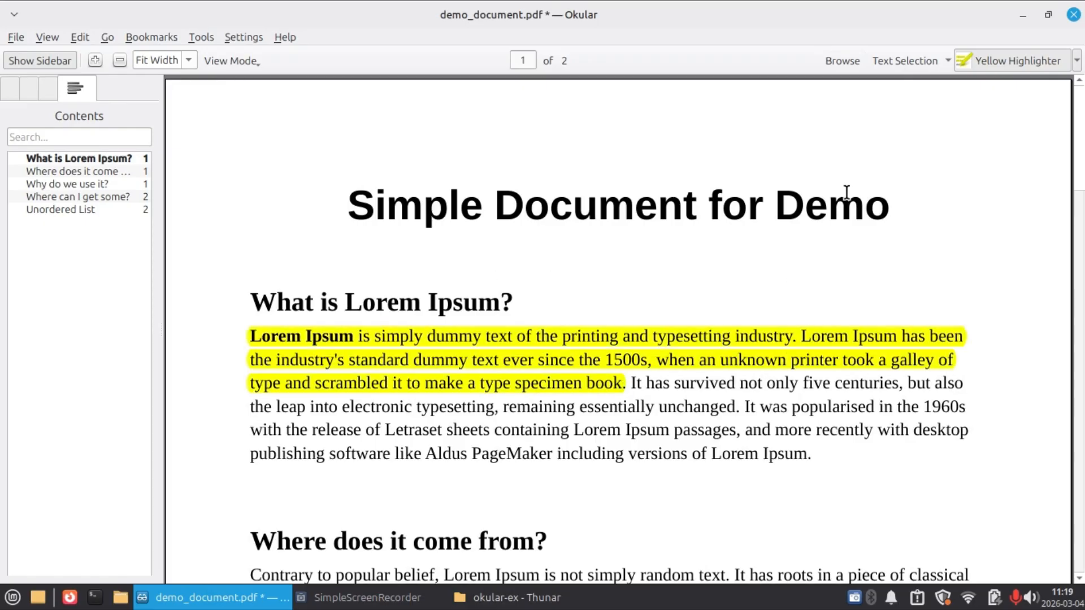
left_click(1074, 15)
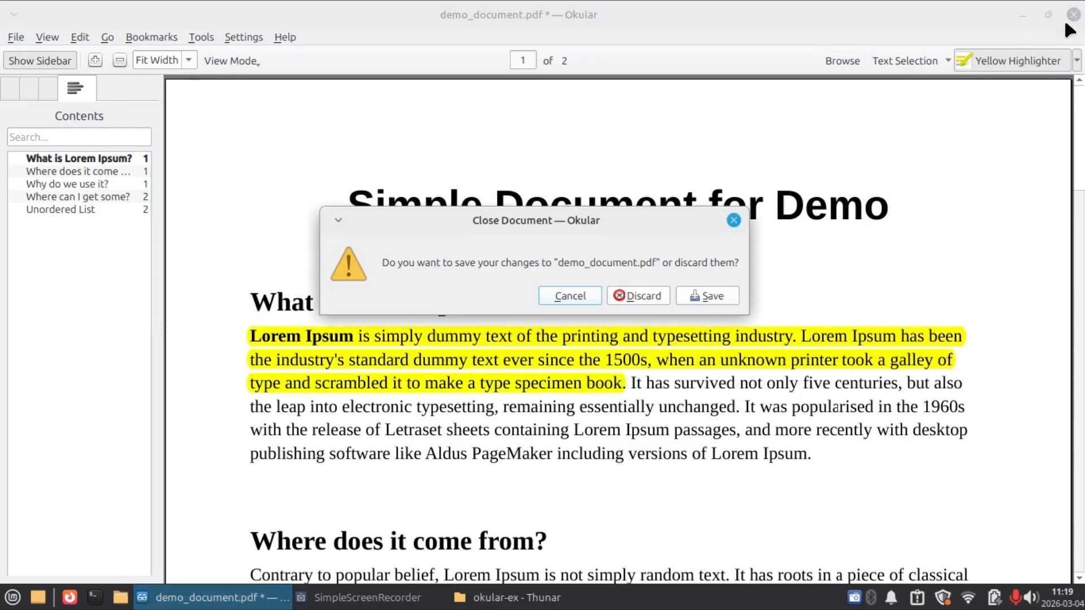
left_click(645, 294)
left_click(645, 293)
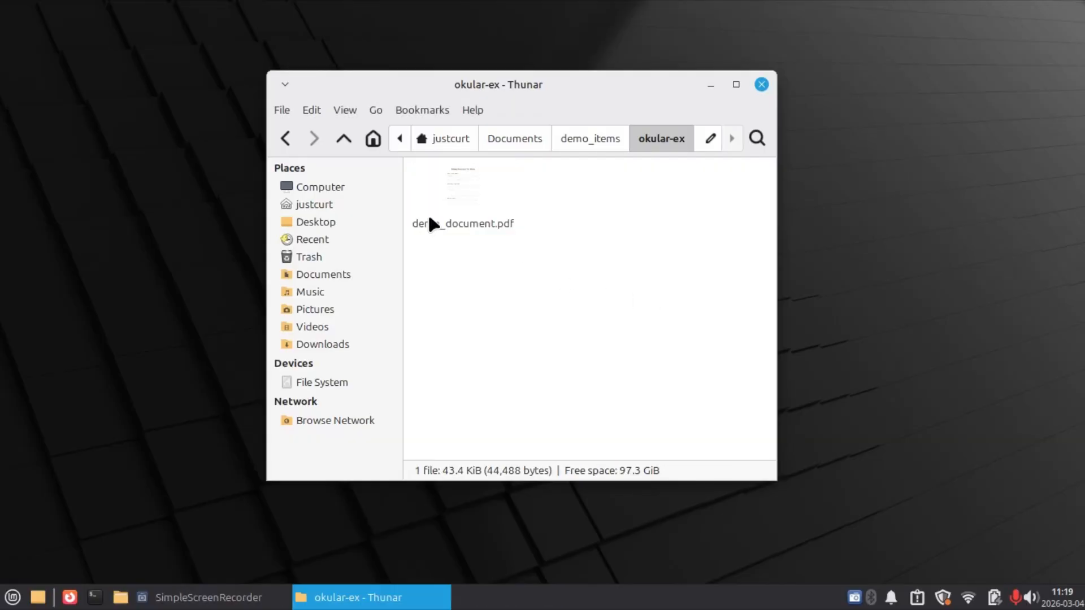
Open demo_document.pdf with PDF Arranger and move page 2 in front of page 1.
left_click(459, 194)
right_click(459, 195)
mouse_move(511, 233)
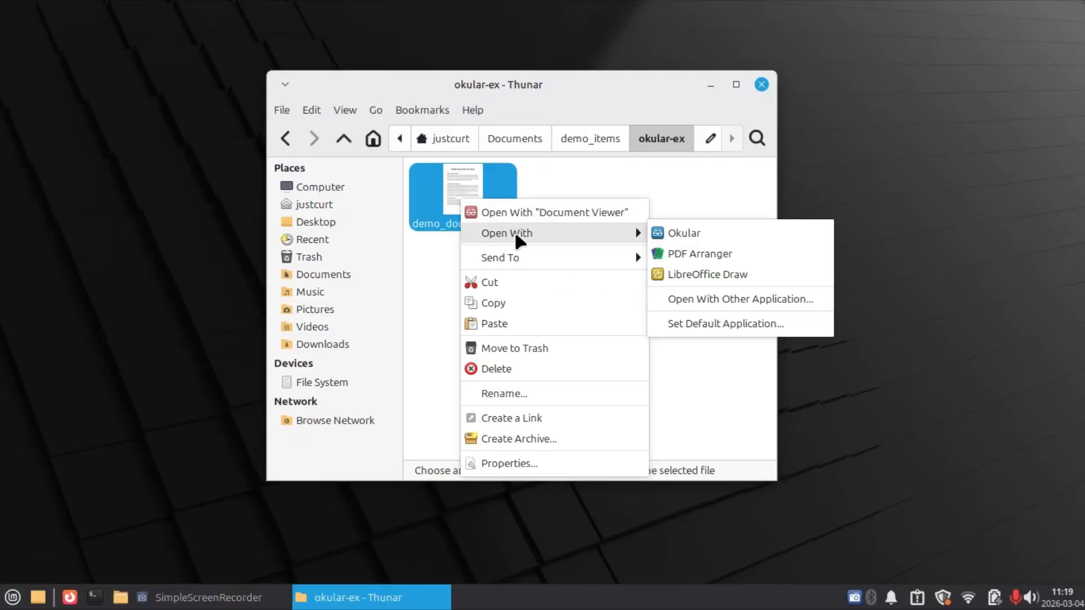
left_click(688, 265)
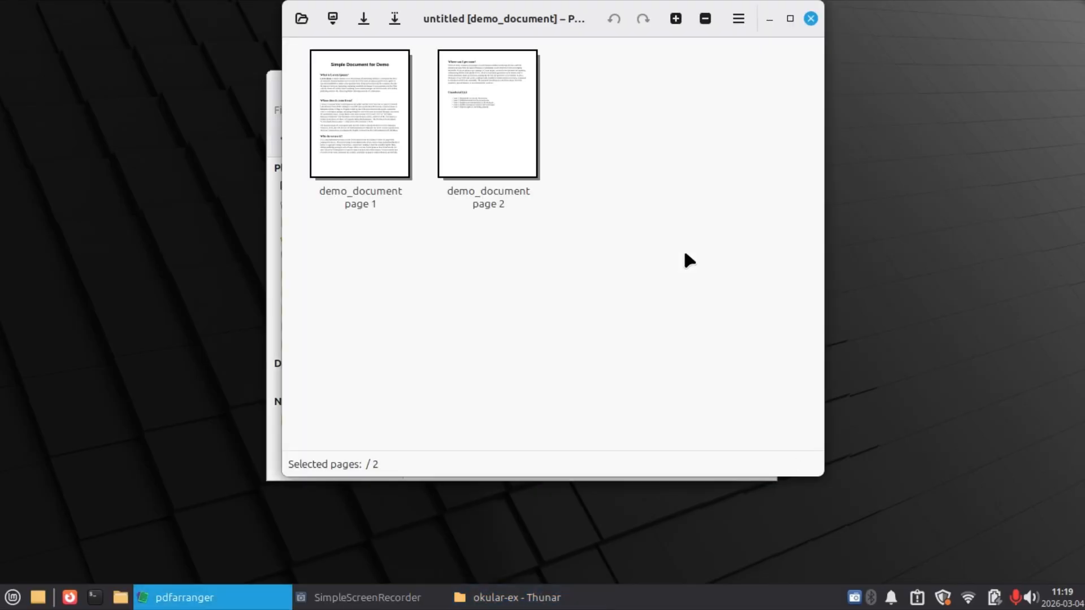
left_click_drag(509, 187, 308, 175)
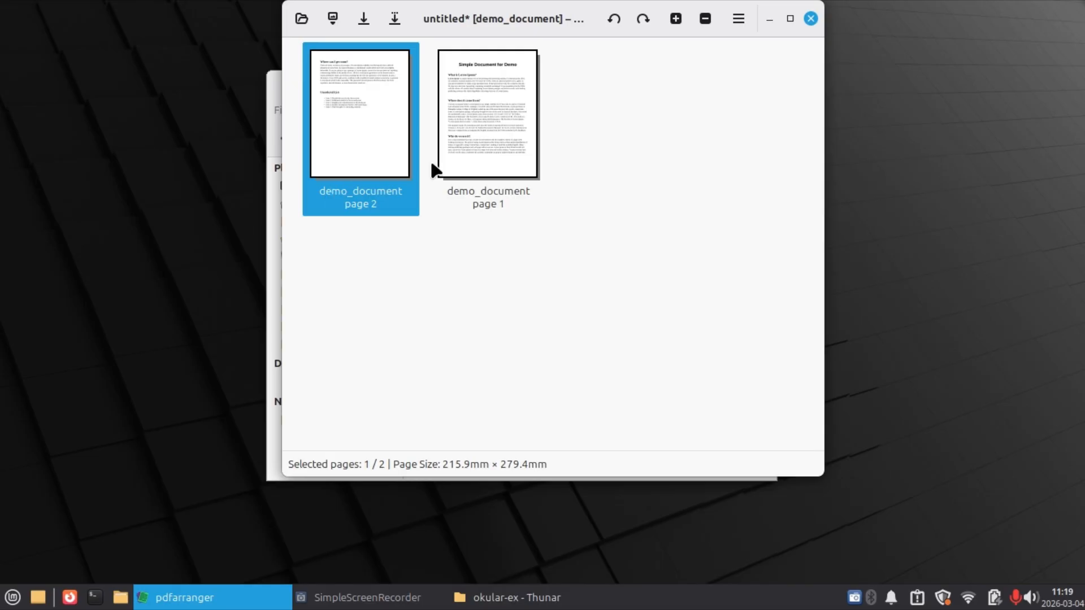
Move page 1 of demo_document back in front of page 2 and delete page 2.
left_click_drag(506, 136, 314, 158)
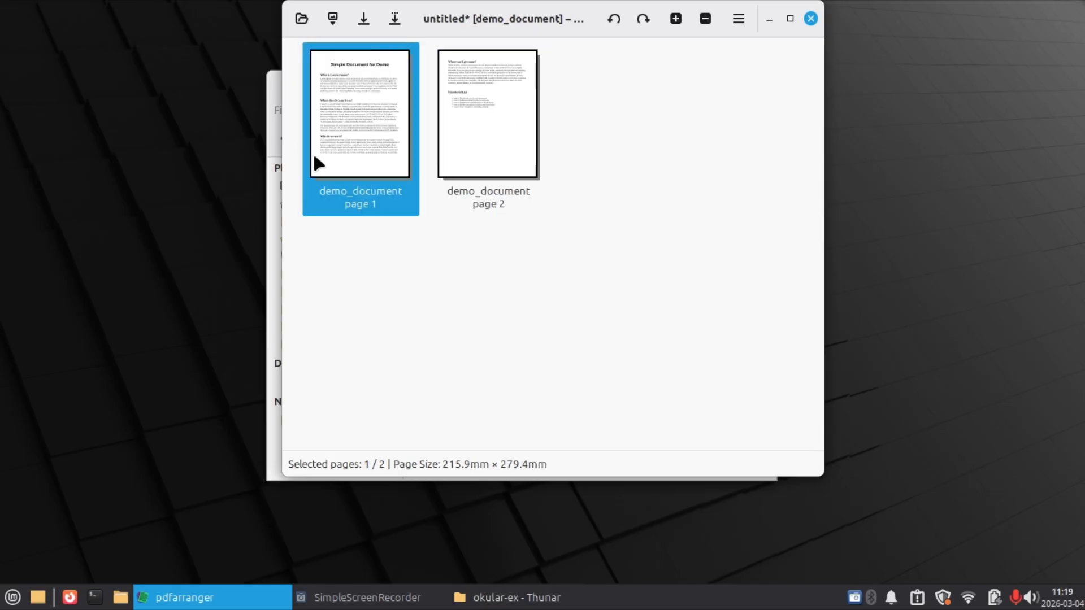
left_click(457, 125)
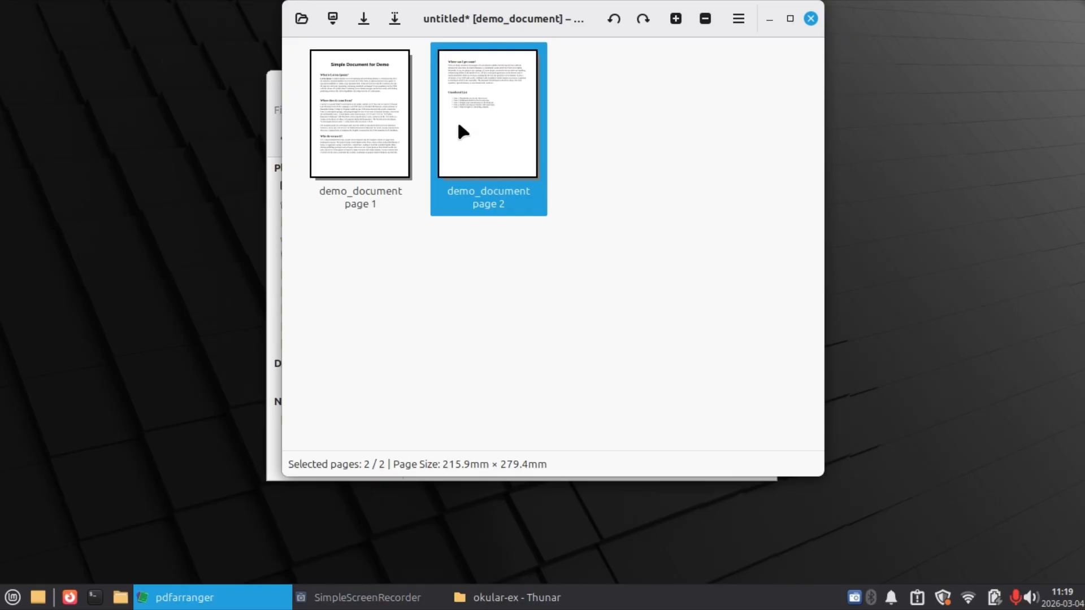
key("Delete")
left_click(459, 125)
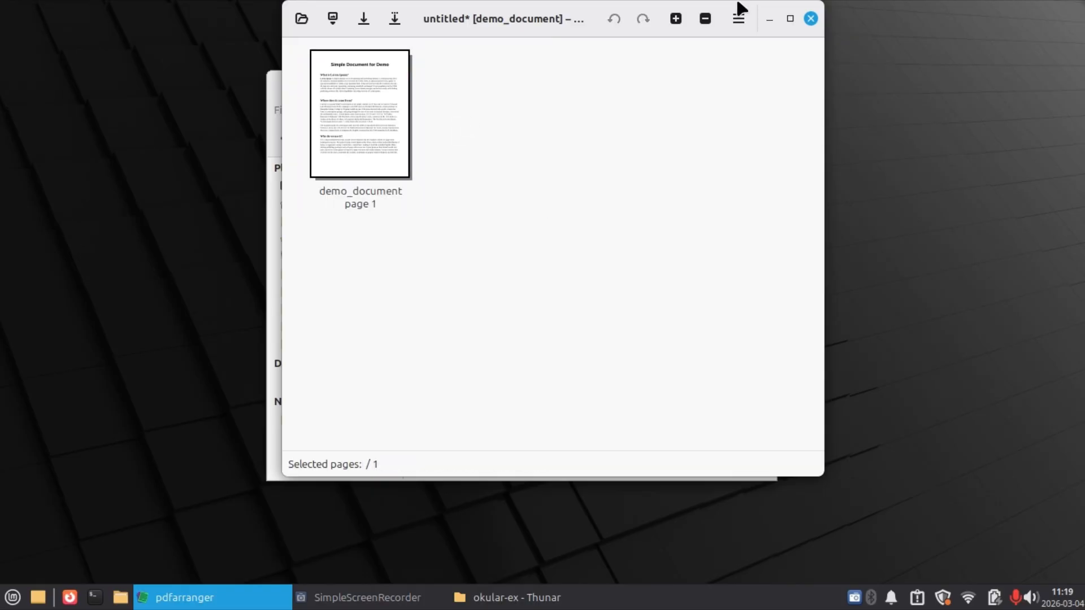
Close PDF Arranger without saving the changes to demo_document.
left_click(812, 20)
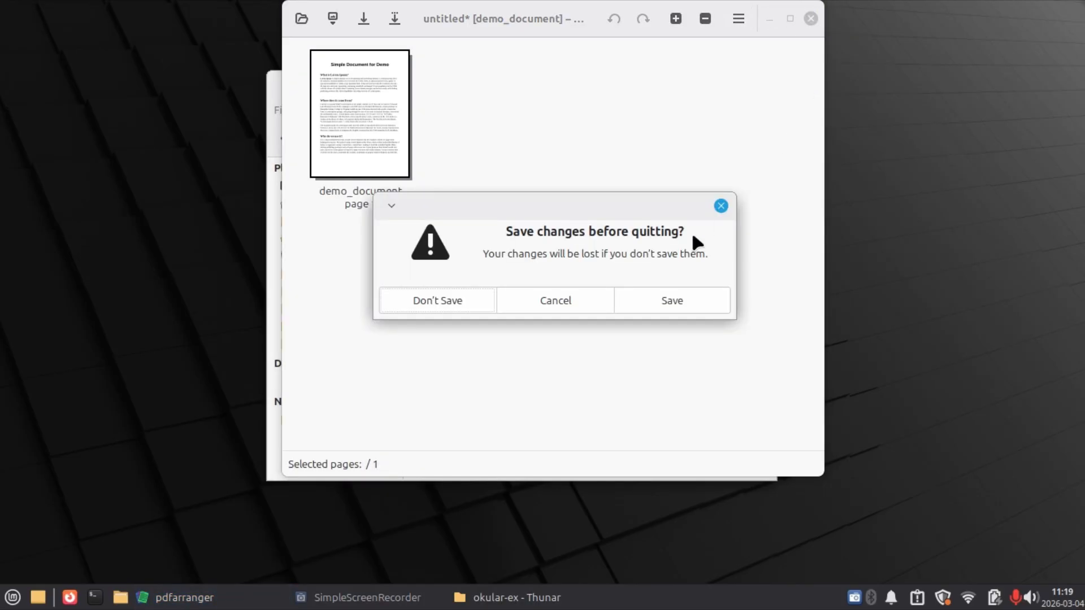
left_click(469, 302)
left_click(469, 302)
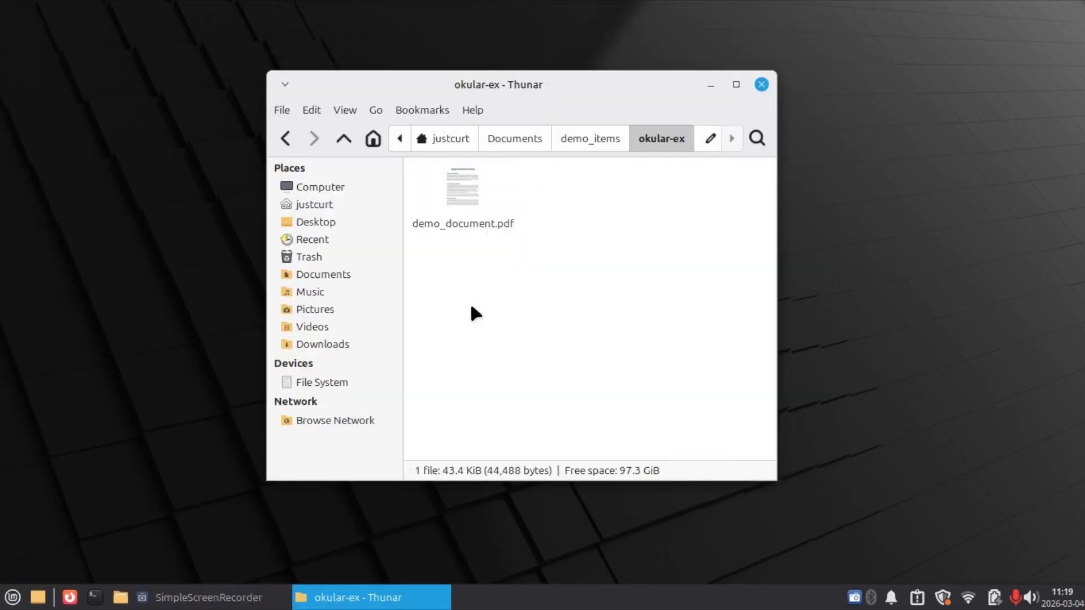
Go to the audio-ex folder in demo_items and open copyright-free-audio.mp3 with Rhythmbox.
left_click(589, 140)
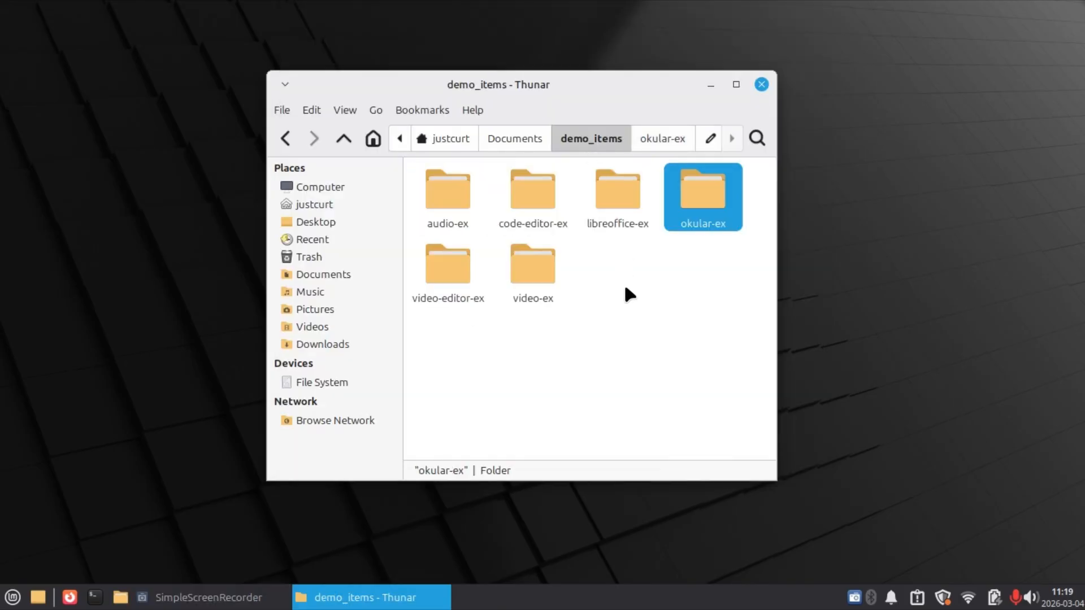
left_click(626, 290)
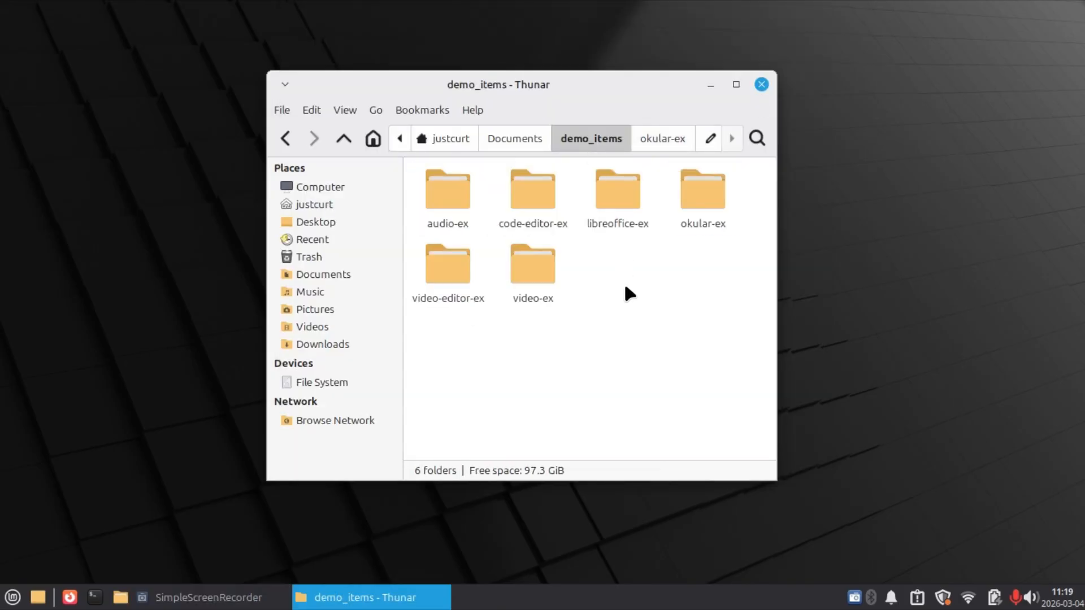
double_click(455, 205)
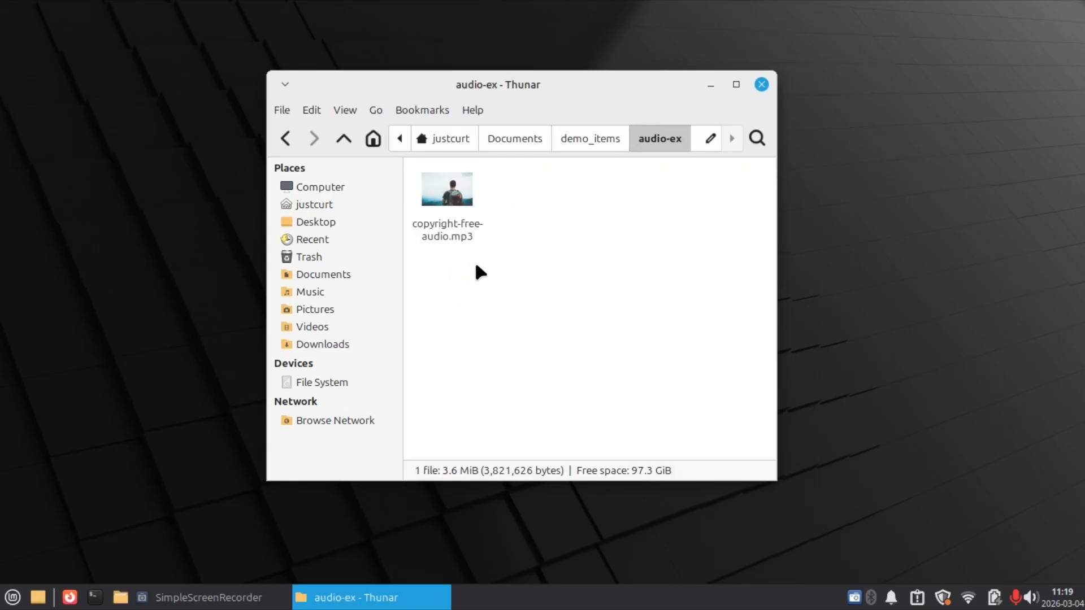
right_click(455, 237)
mouse_move(477, 268)
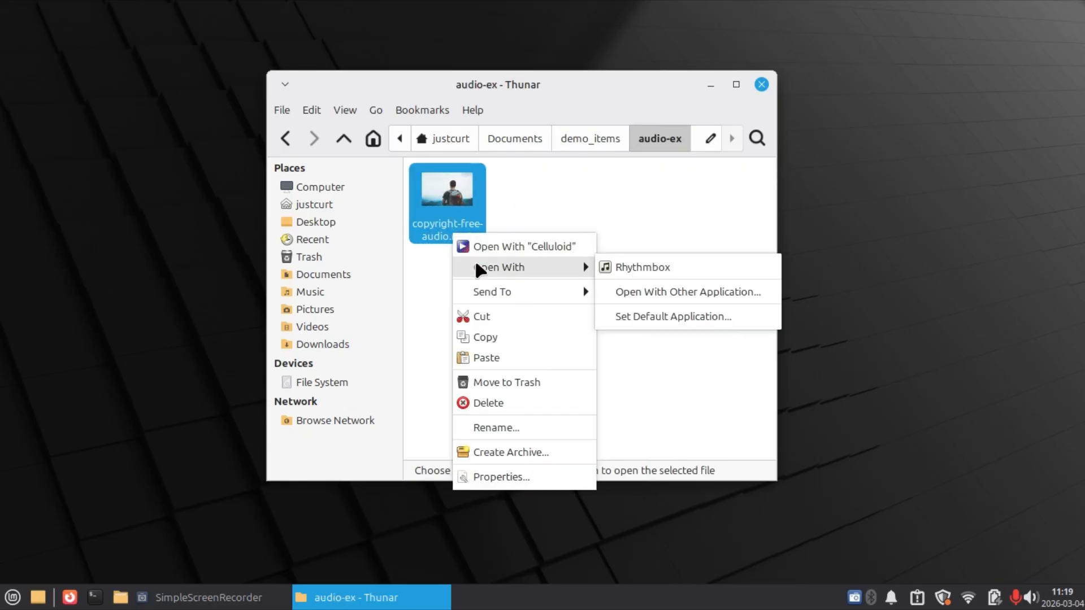
left_click(611, 278)
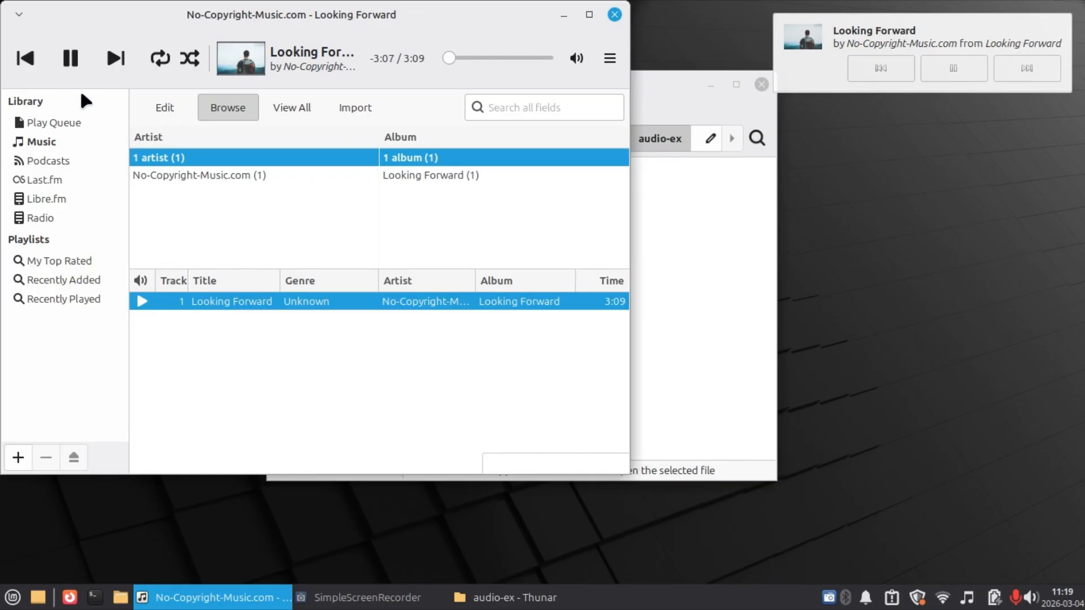
Pause the track and quit Rhythmbox completely, including its instance still running in the background.
left_click(70, 58)
left_click(615, 15)
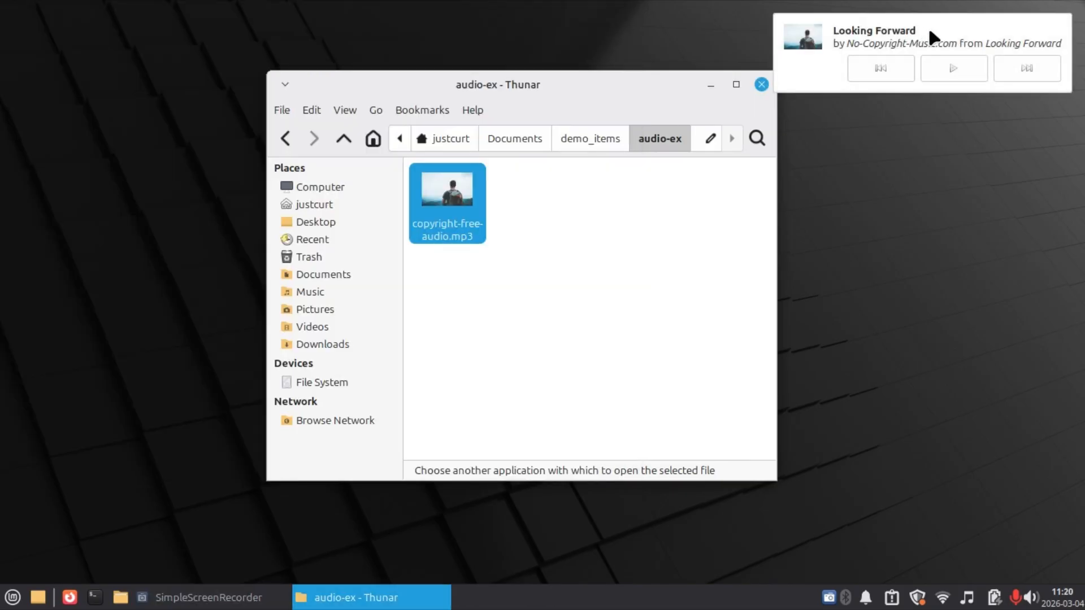
left_click(930, 33)
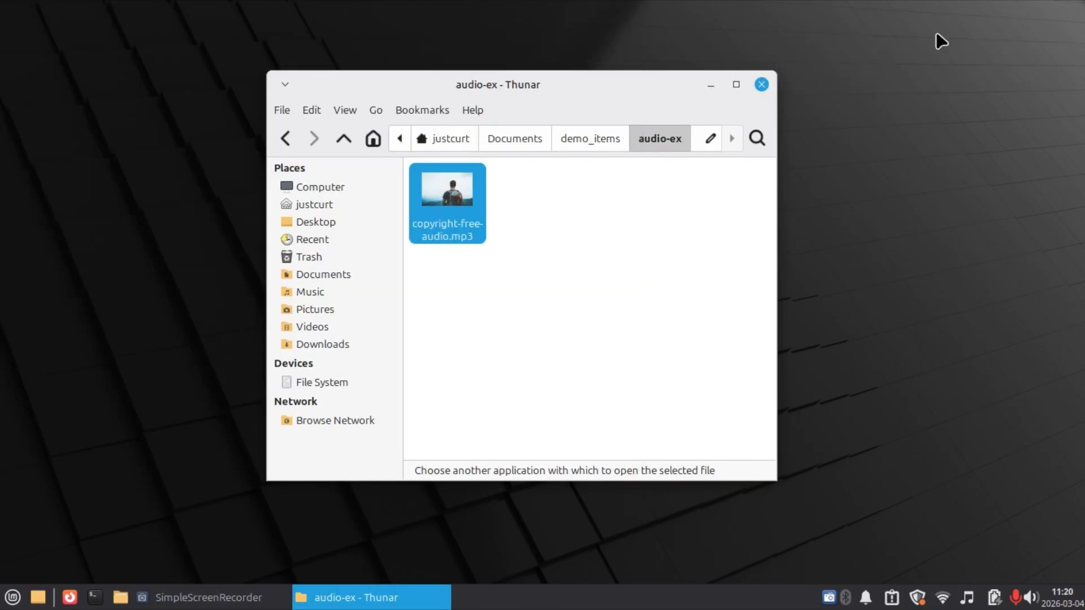
left_click(967, 598)
left_click(965, 576)
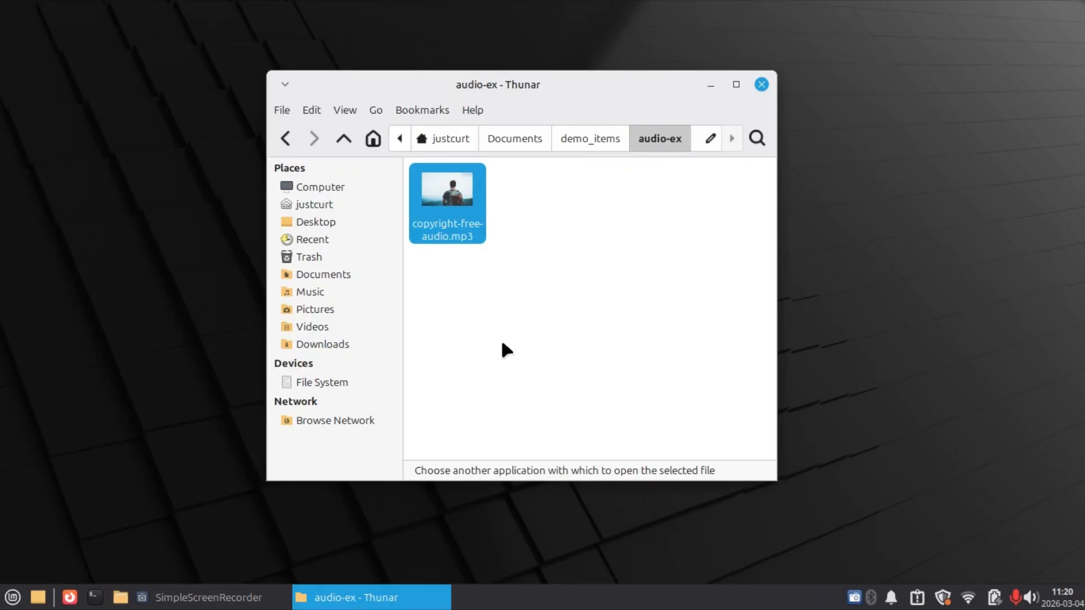
left_click(502, 343)
Go to the video-ex folder in demo_items and play Shorts_Video_Redo.mp4 in the default video player.
left_click(596, 137)
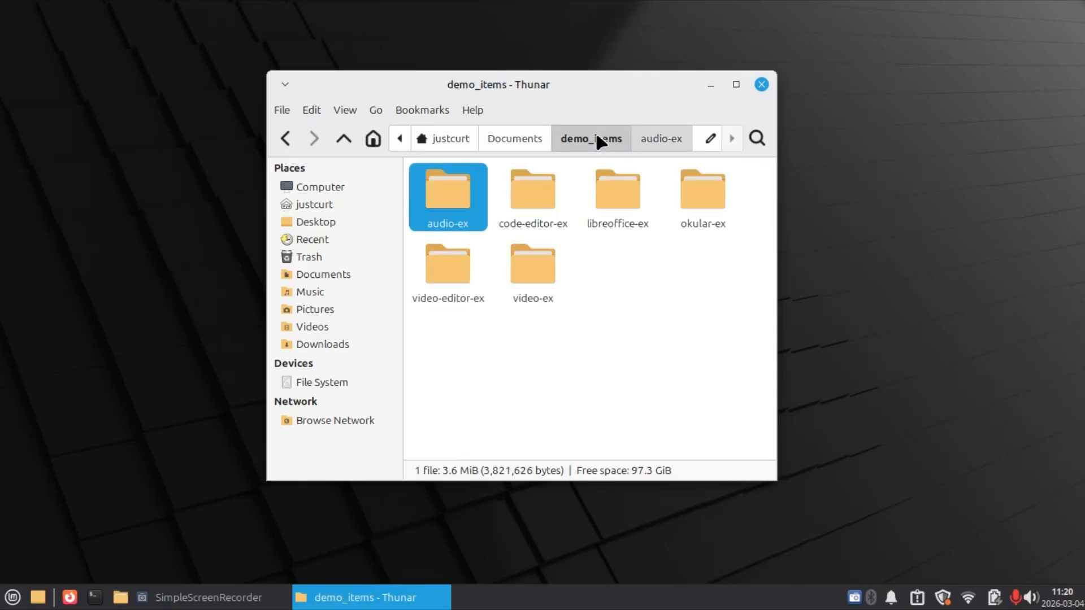
left_click(617, 285)
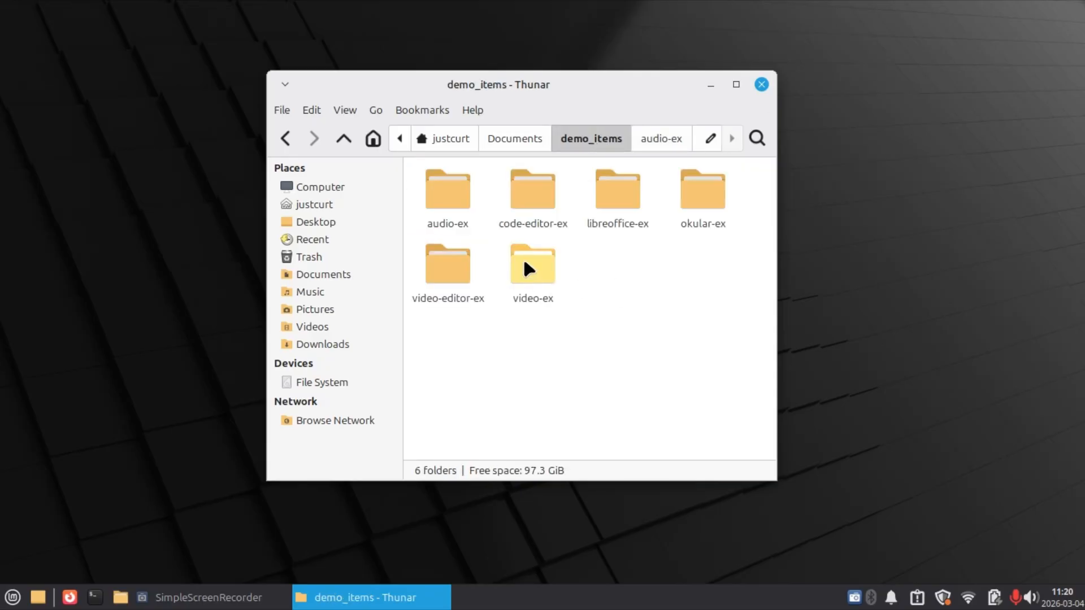
double_click(524, 258)
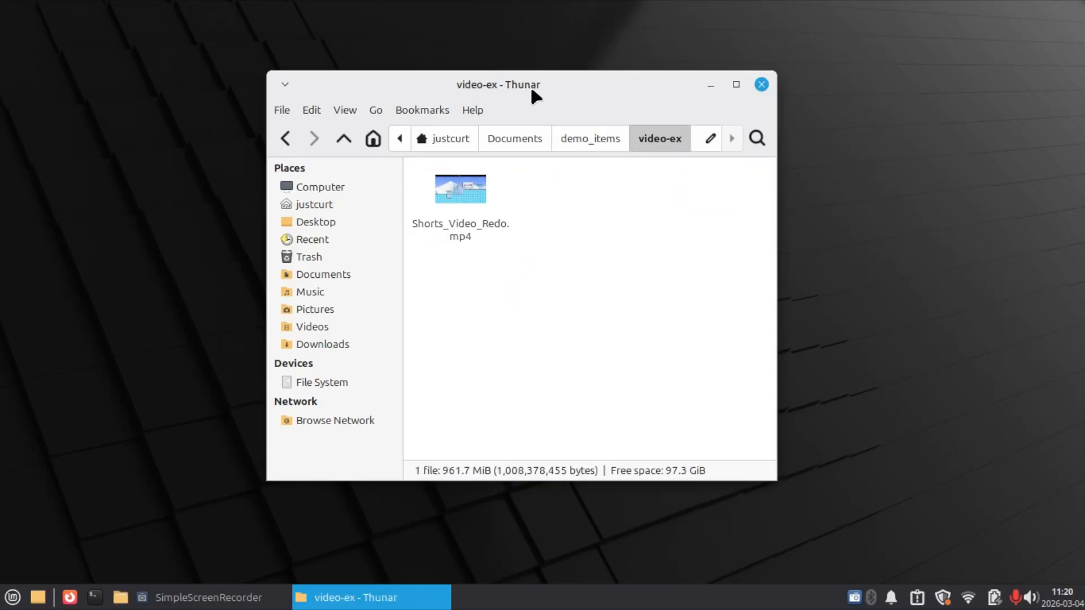
left_click_drag(531, 86, 649, 78)
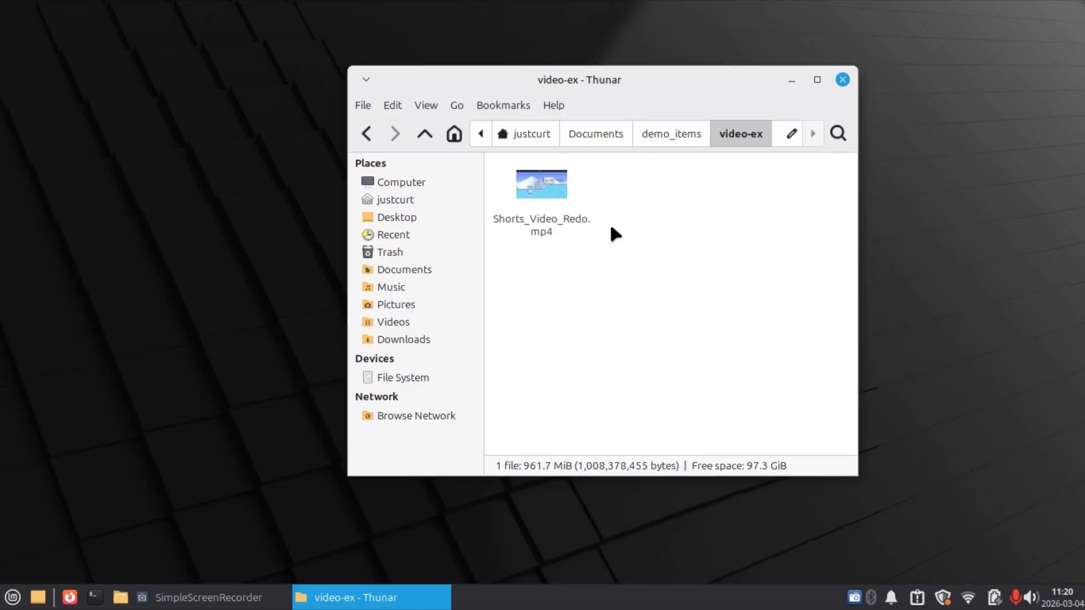
double_click(537, 229)
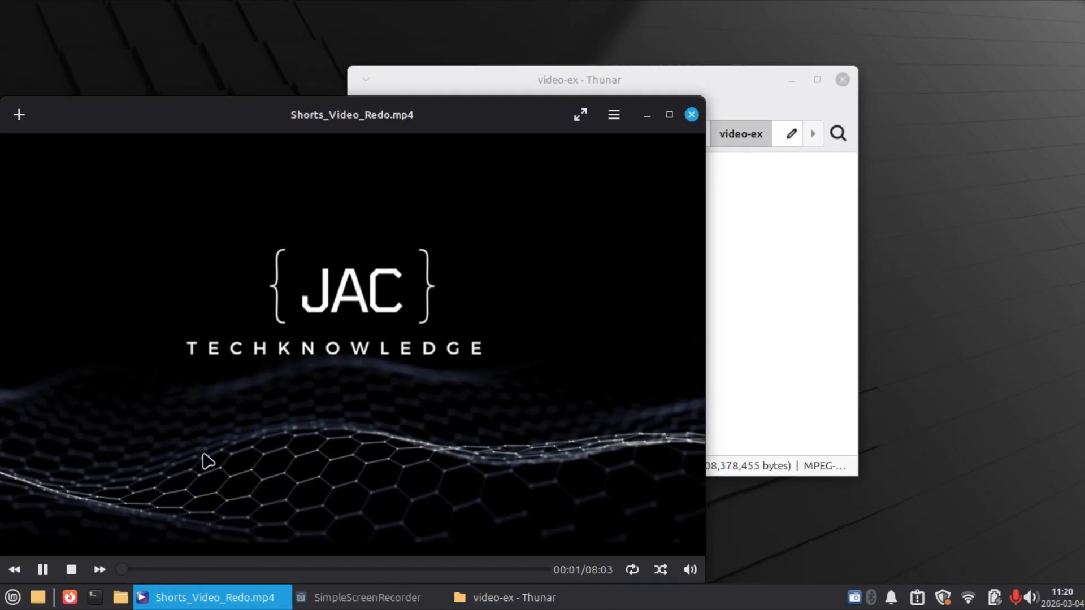
Skip ahead through the video to about 0:40, 1:00, 2:00 and 3:30, and close the player.
left_click(160, 572)
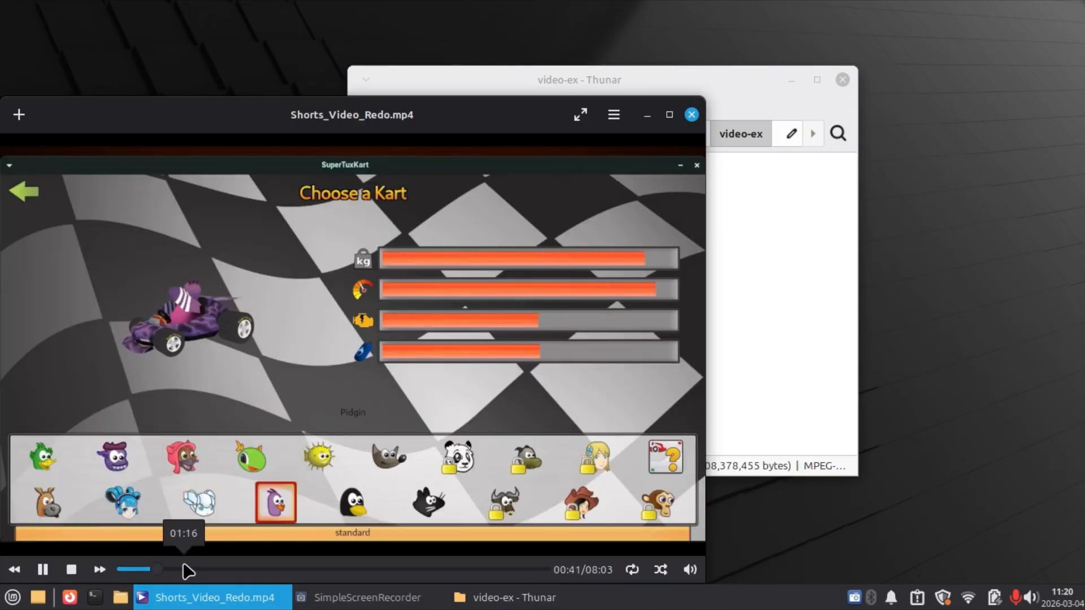
left_click(175, 572)
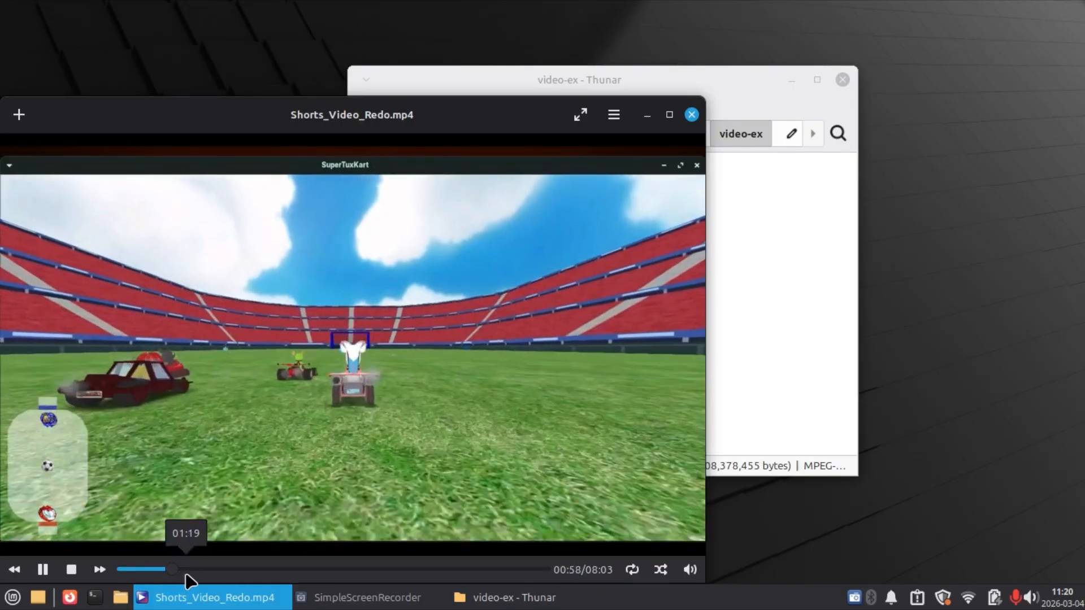
left_click(226, 572)
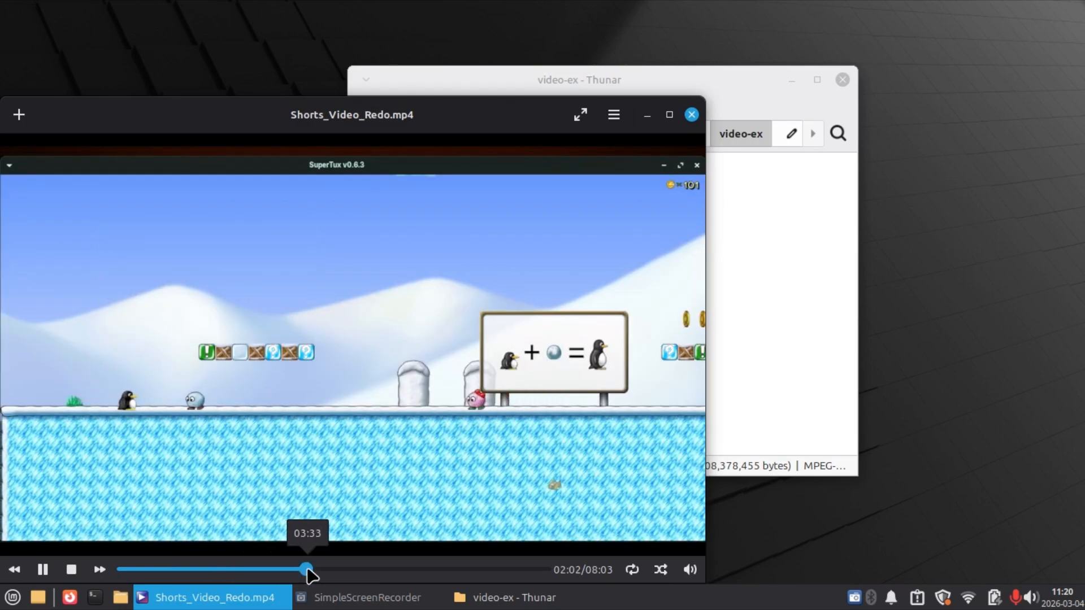
left_click(308, 571)
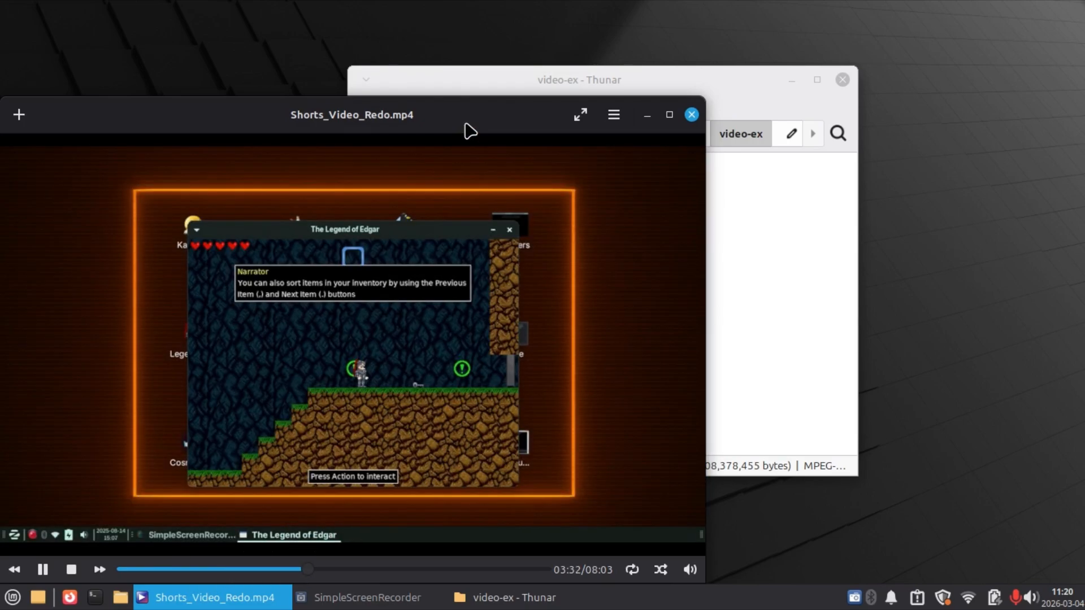
left_click_drag(468, 128, 547, 139)
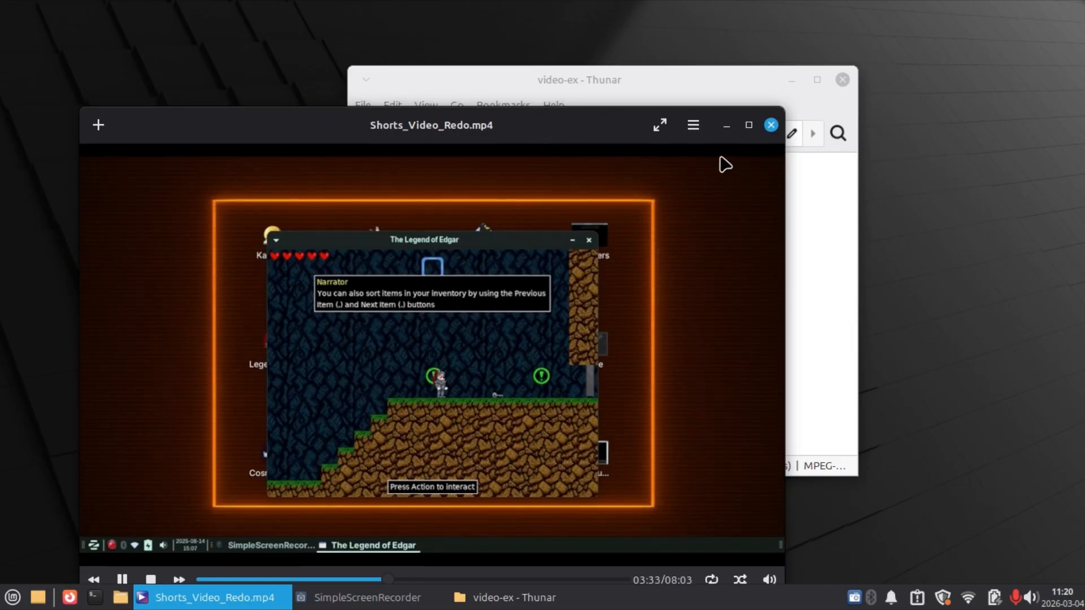
left_click(772, 124)
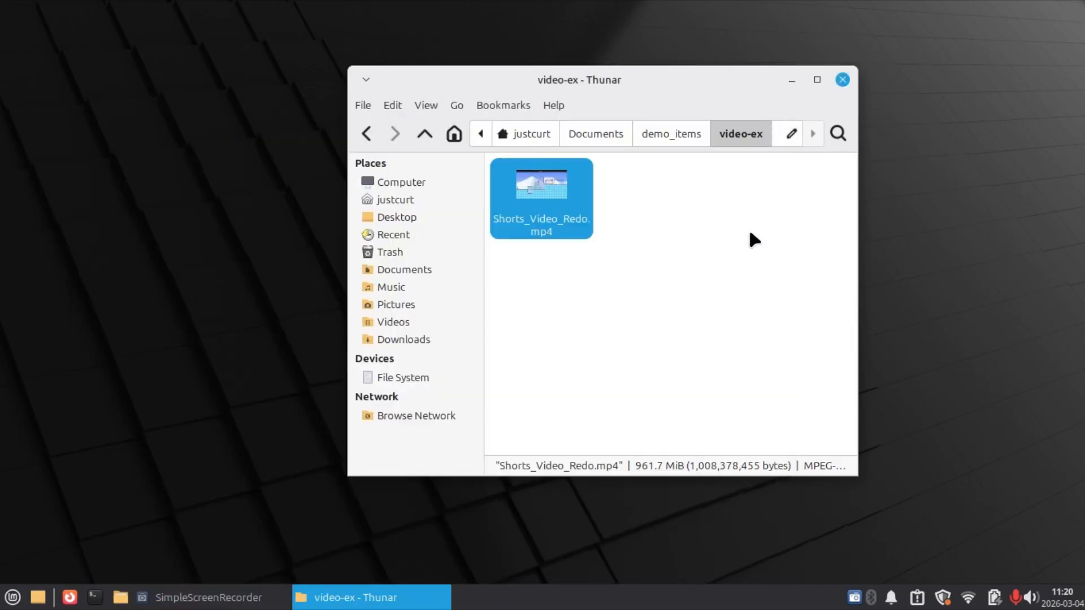
Go to the code-editor-ex folder in demo_items and open index.html with Geany.
left_click(675, 134)
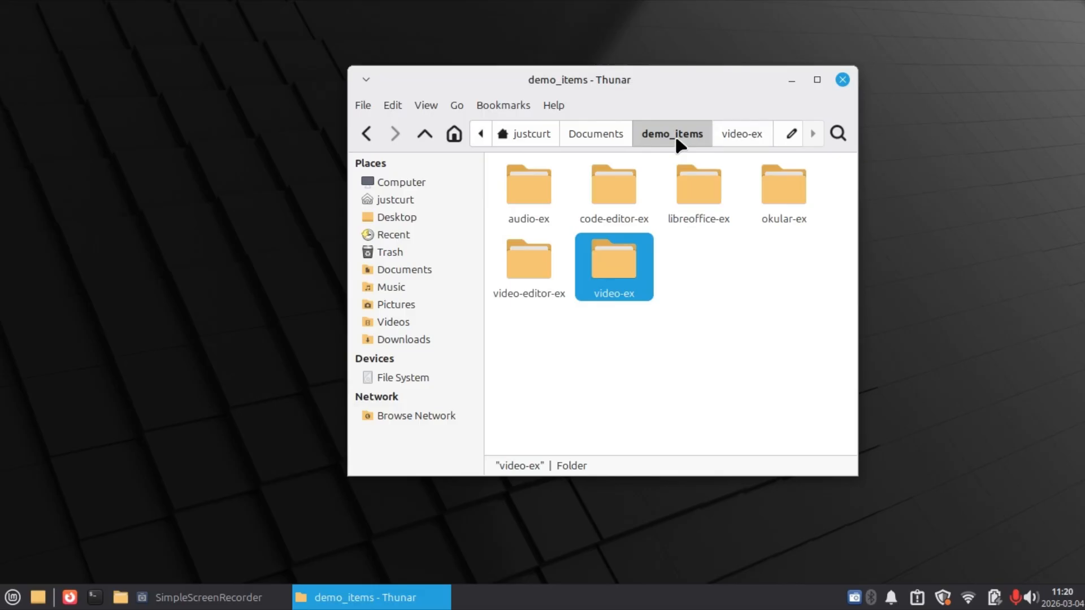
left_click(732, 336)
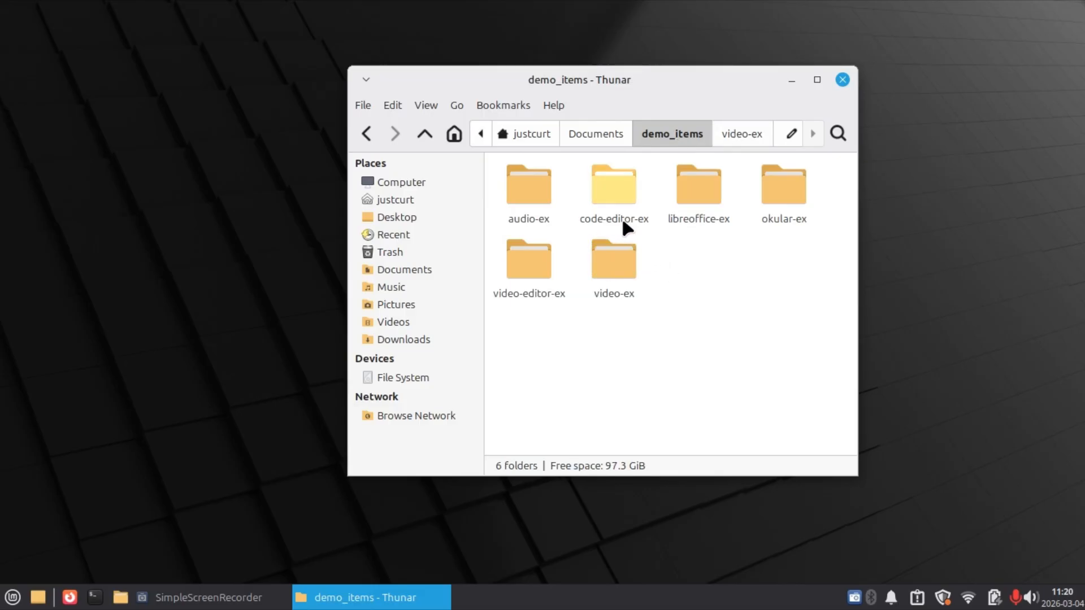
left_click(612, 198)
double_click(611, 195)
left_click_drag(649, 96, 666, 69)
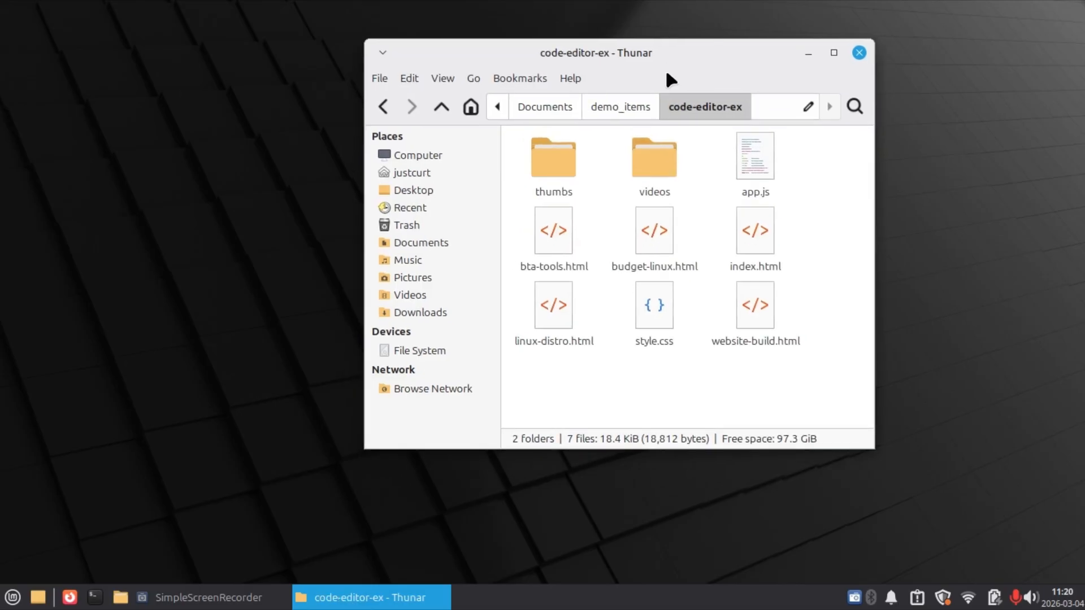
left_click(756, 236)
right_click(755, 236)
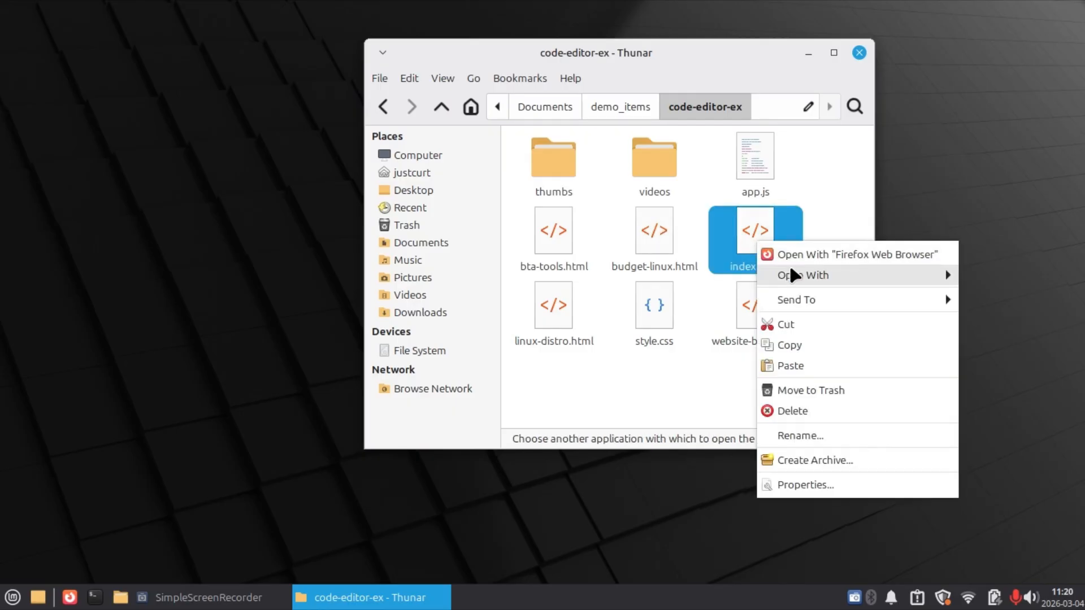
mouse_move(792, 271)
left_click(739, 276)
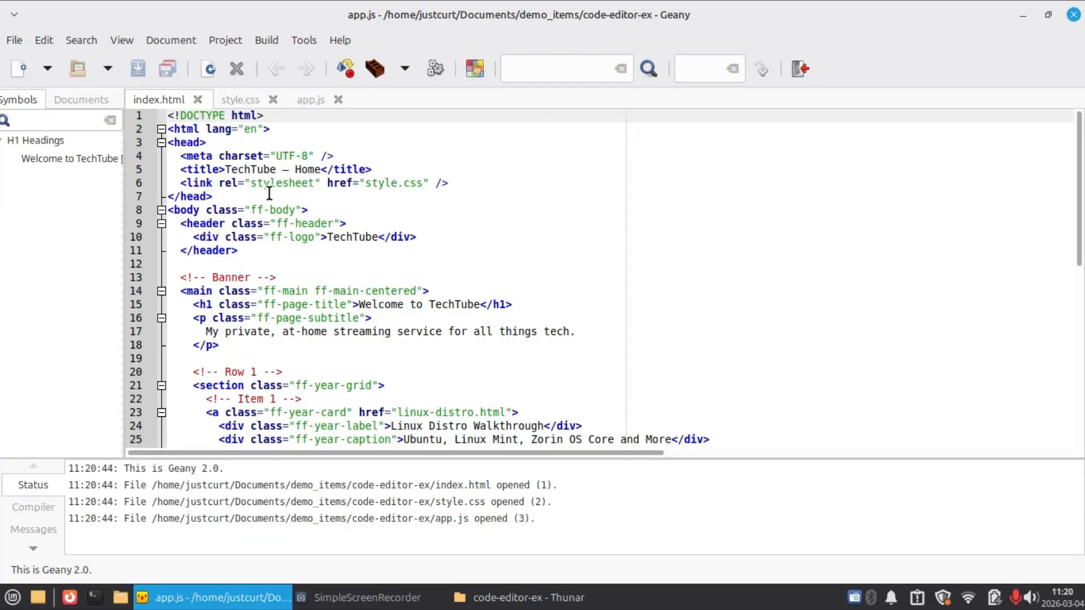
Look through the code of index.html, style.css and app.js in Geany, and close the editor.
scroll(287, 238, "down", 5)
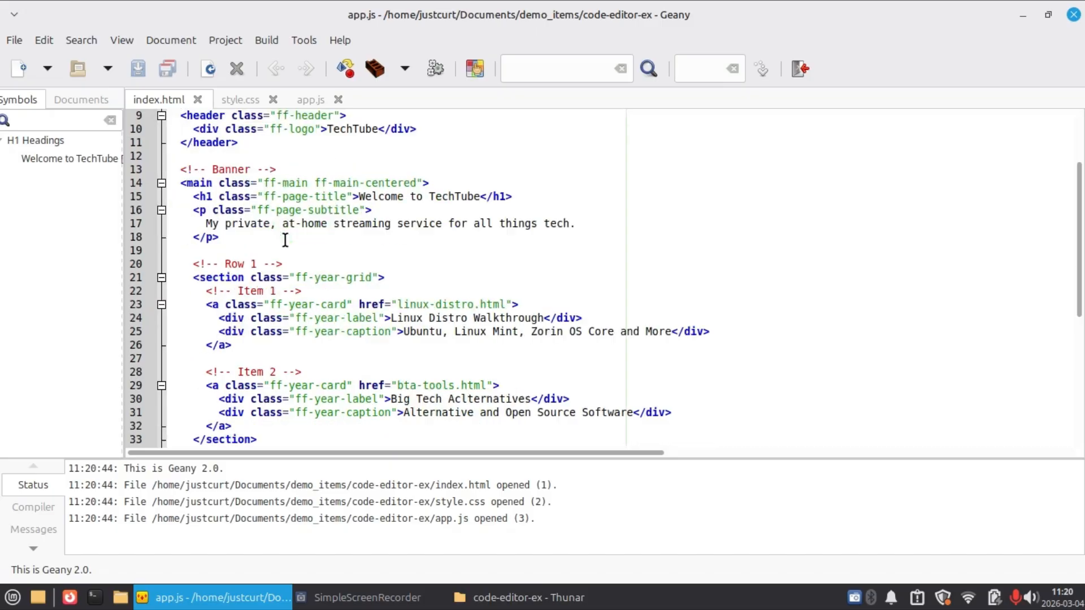
left_click(236, 96)
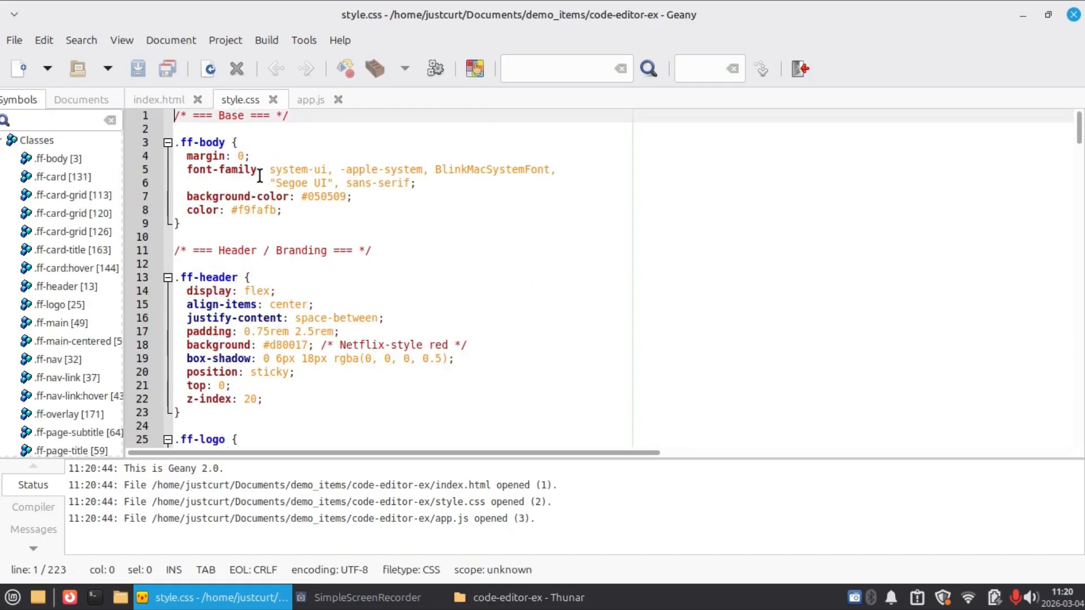
scroll(257, 186, "down", 10)
scroll(259, 196, "down", 5)
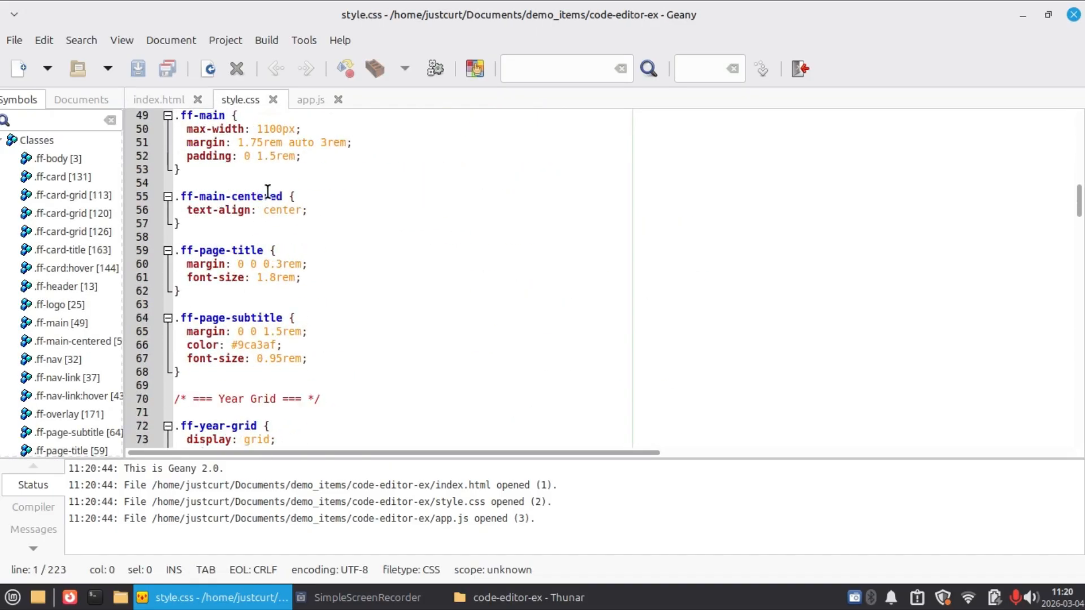
left_click(312, 97)
scroll(370, 194, "down", 8)
scroll(370, 194, "down", 2)
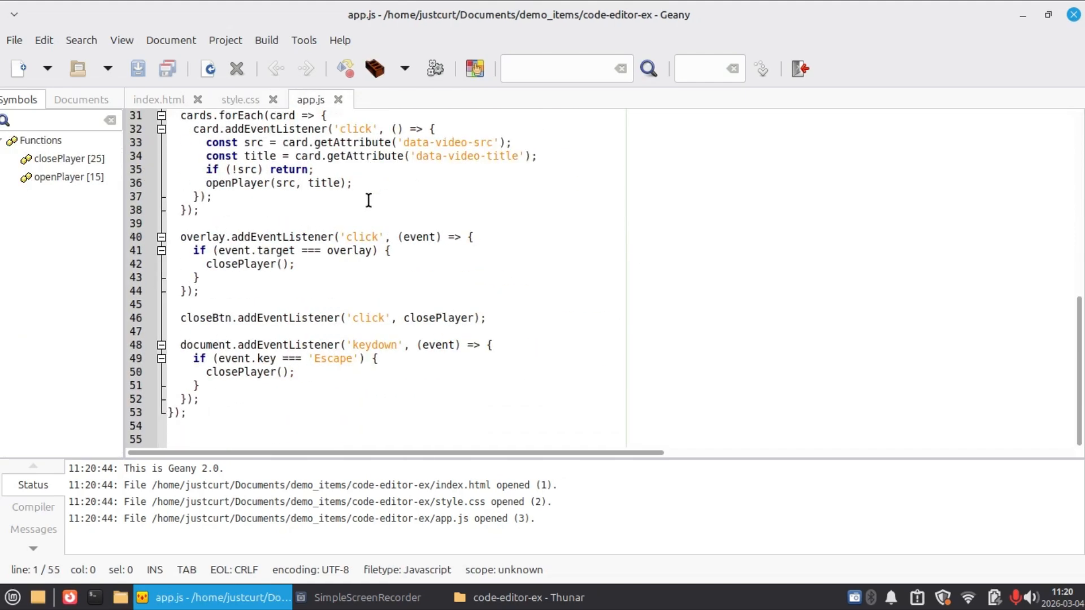
left_click(1074, 16)
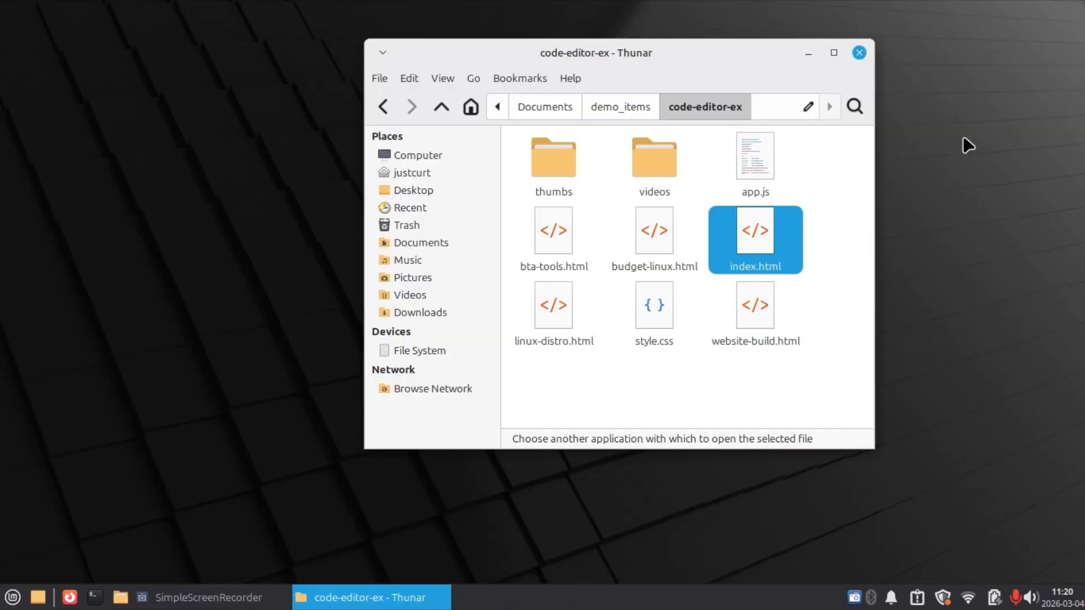
left_click(873, 206)
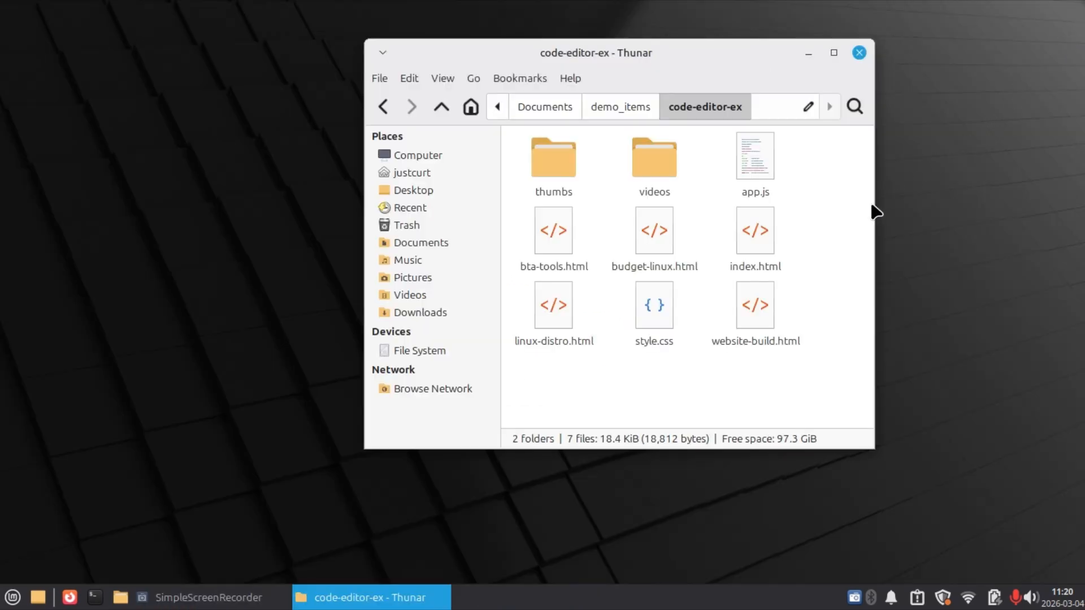
Open index.html in the Firefox browser, go to Website Build Showcase, play and pause the Terminal Portfolio Site video, and close the browser.
double_click(757, 229)
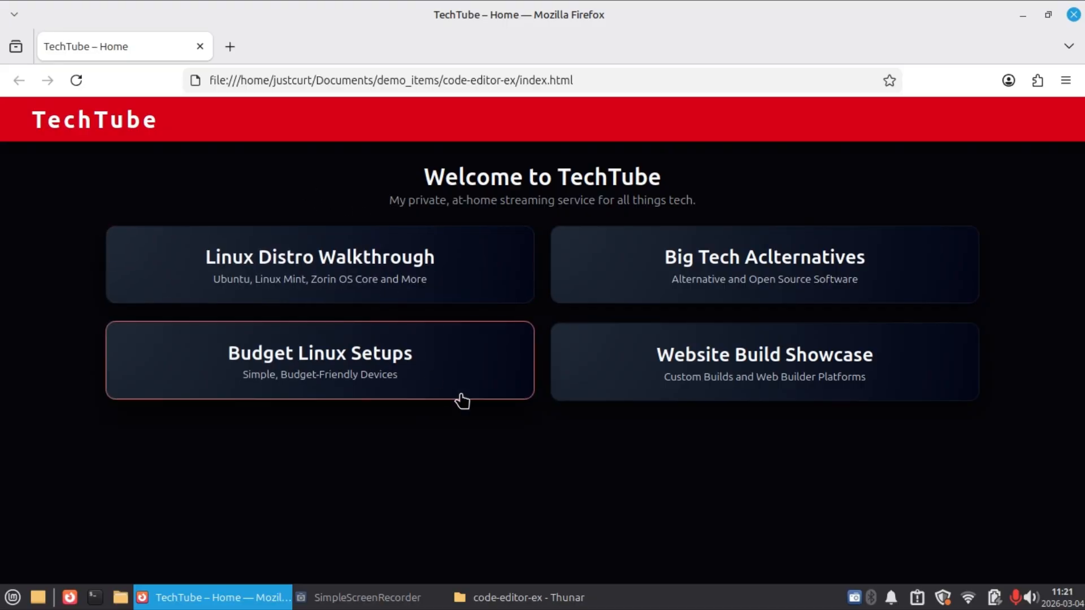
left_click(645, 354)
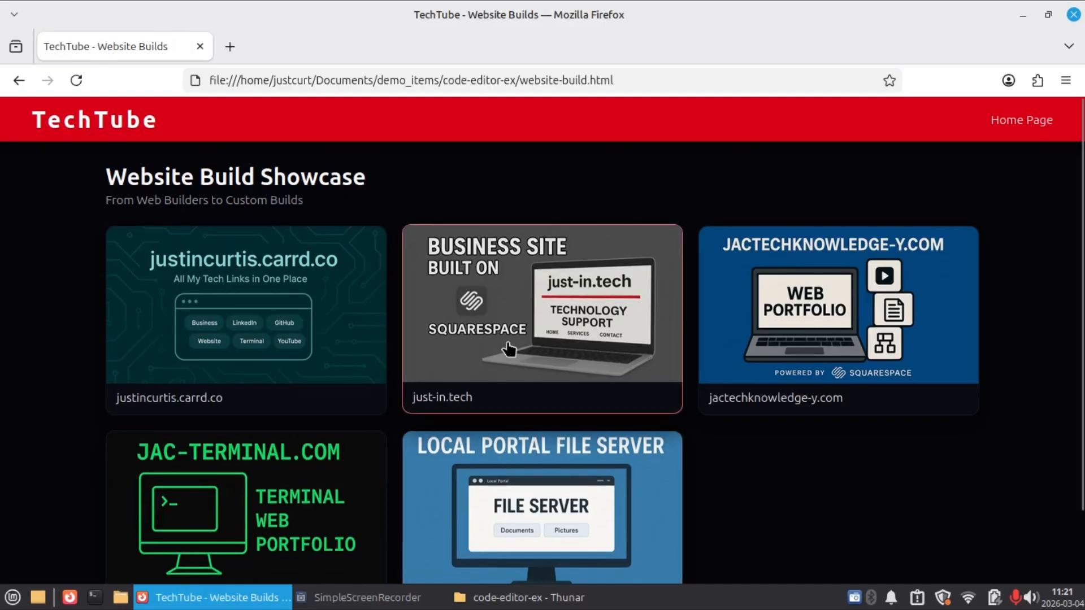
left_click(314, 492)
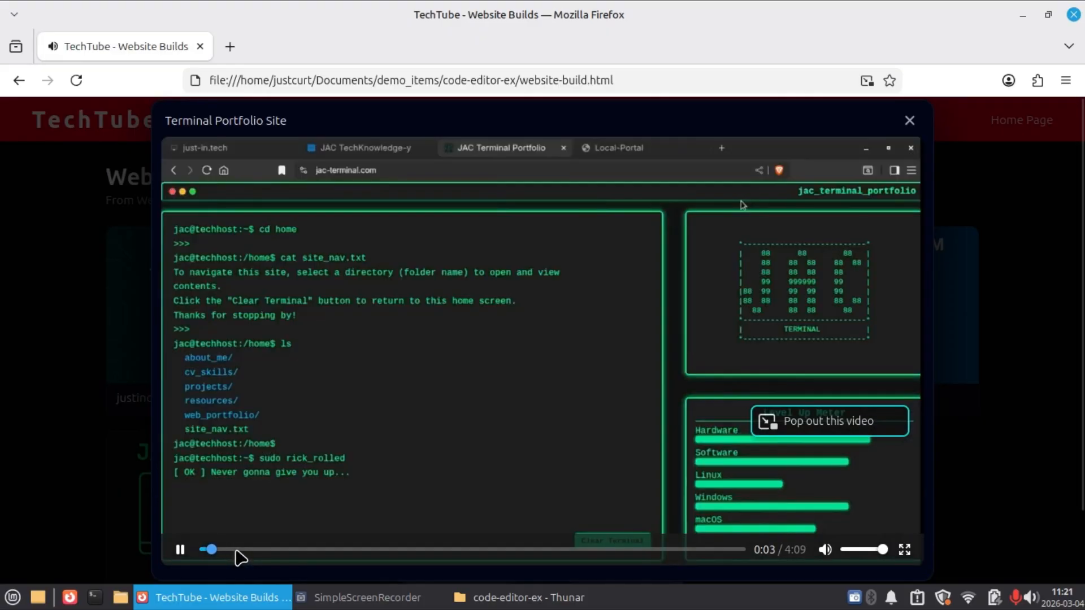
left_click(541, 356)
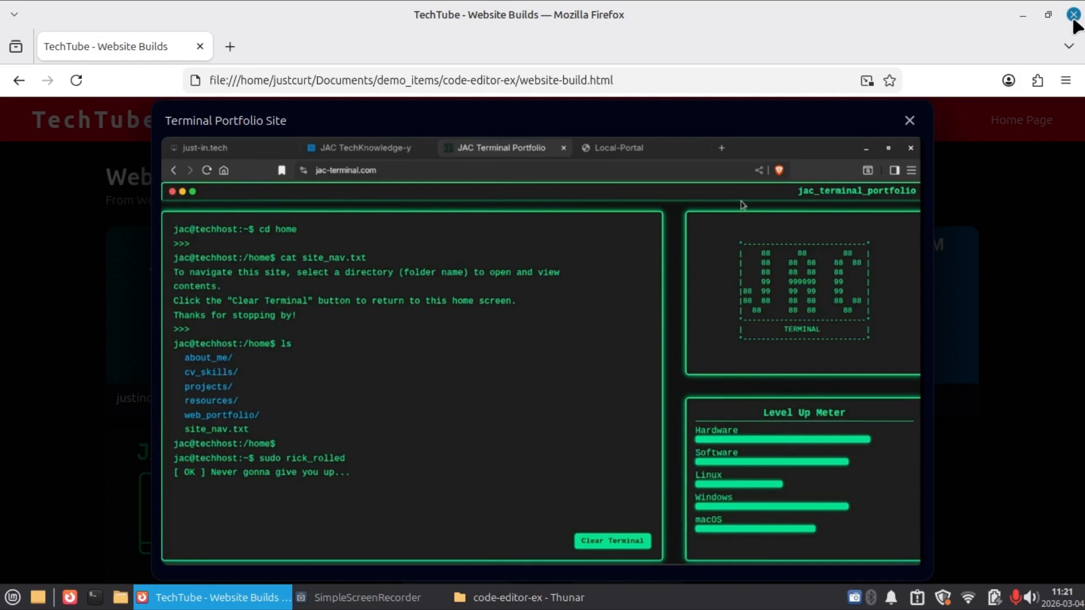
left_click(1074, 21)
Go to the video-editor-ex folder in demo_items and minimise the file manager window.
left_click(601, 108)
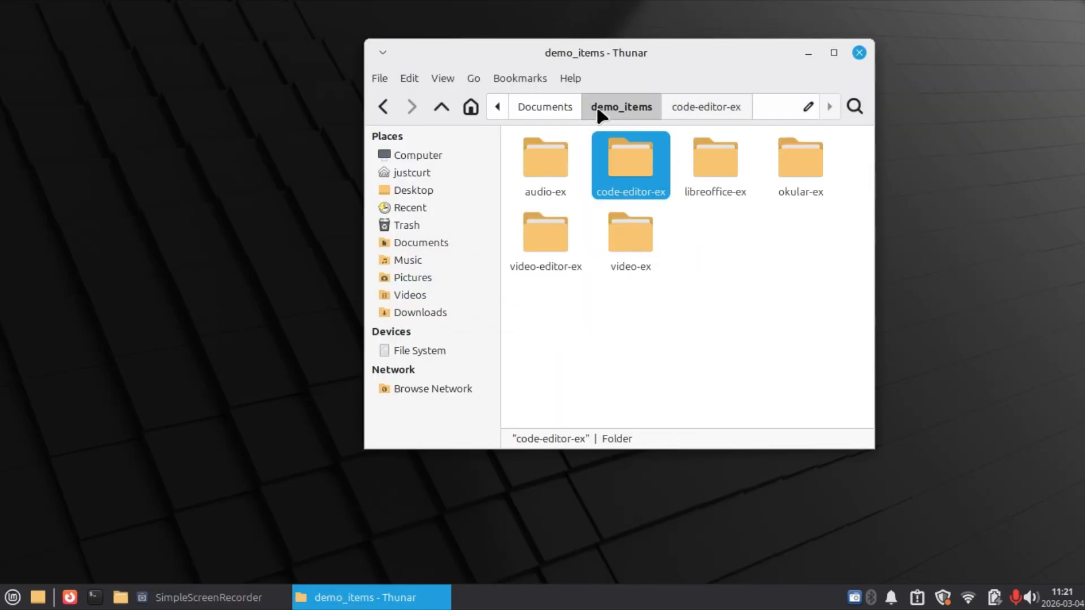
left_click(668, 329)
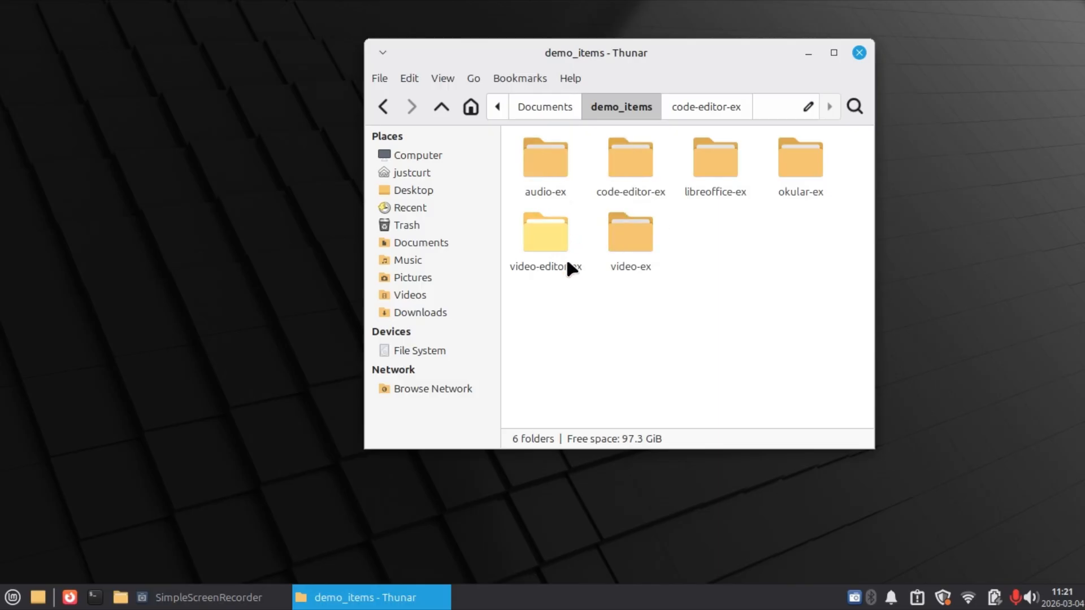
double_click(551, 230)
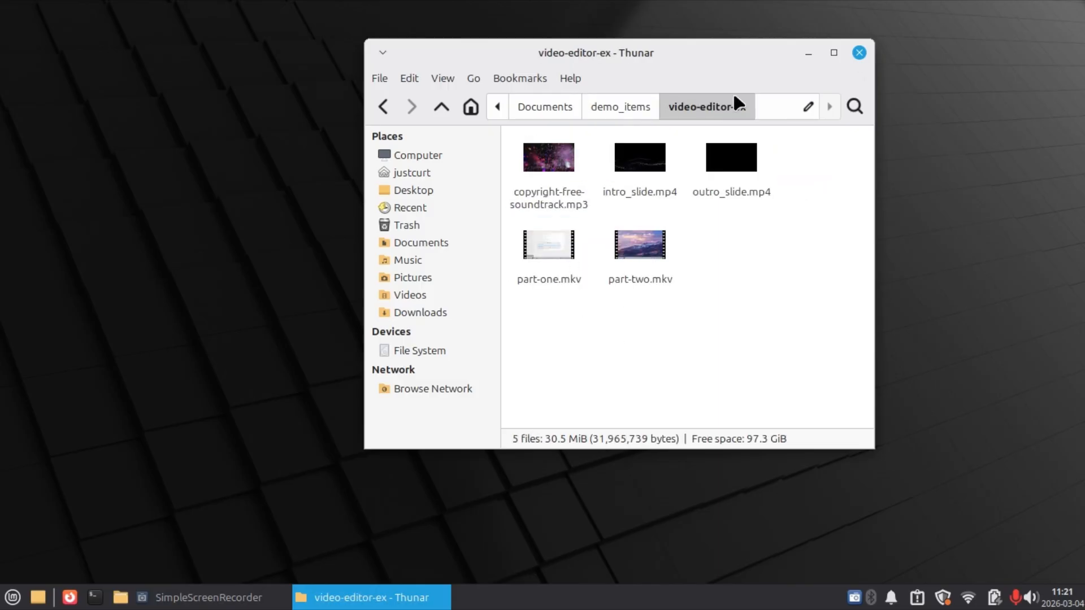
left_click_drag(758, 68, 798, 63)
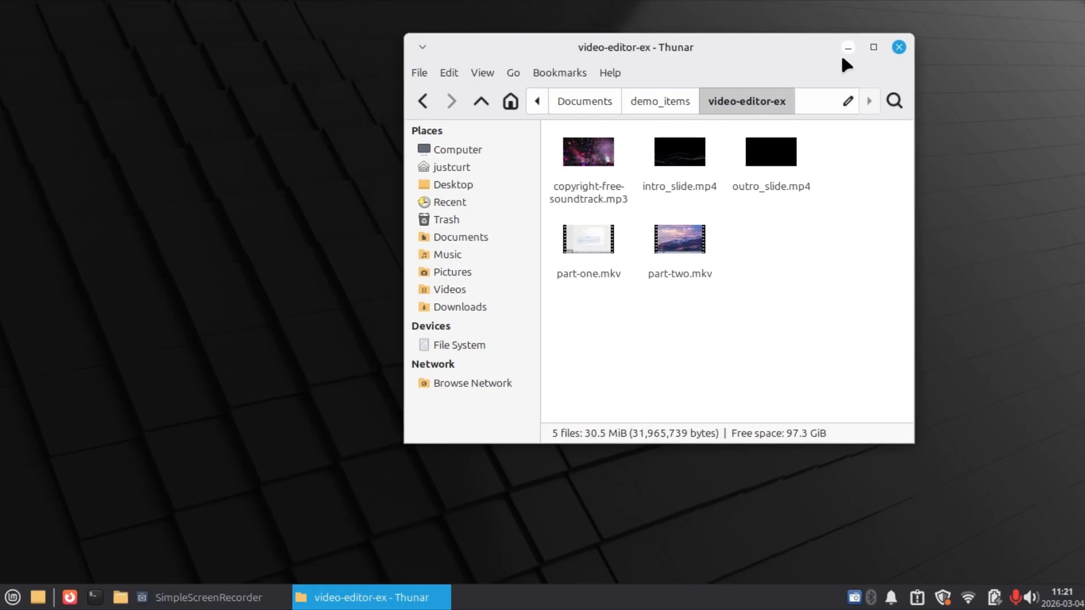
left_click(846, 50)
Launch OpenShot Video Editor and make the area above the timeline slightly taller.
key("super")
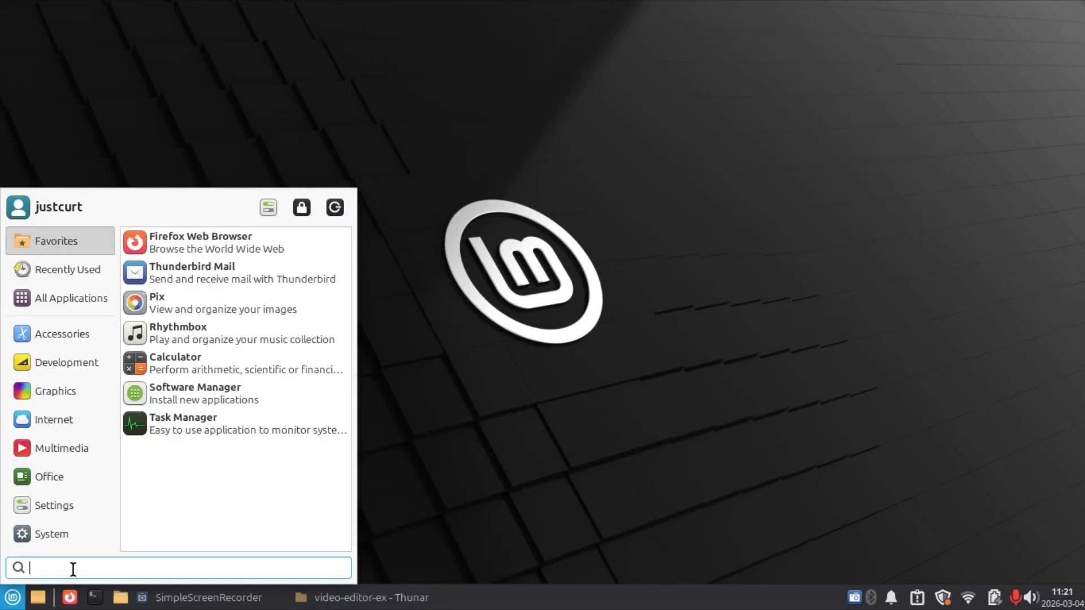
type("openshot")
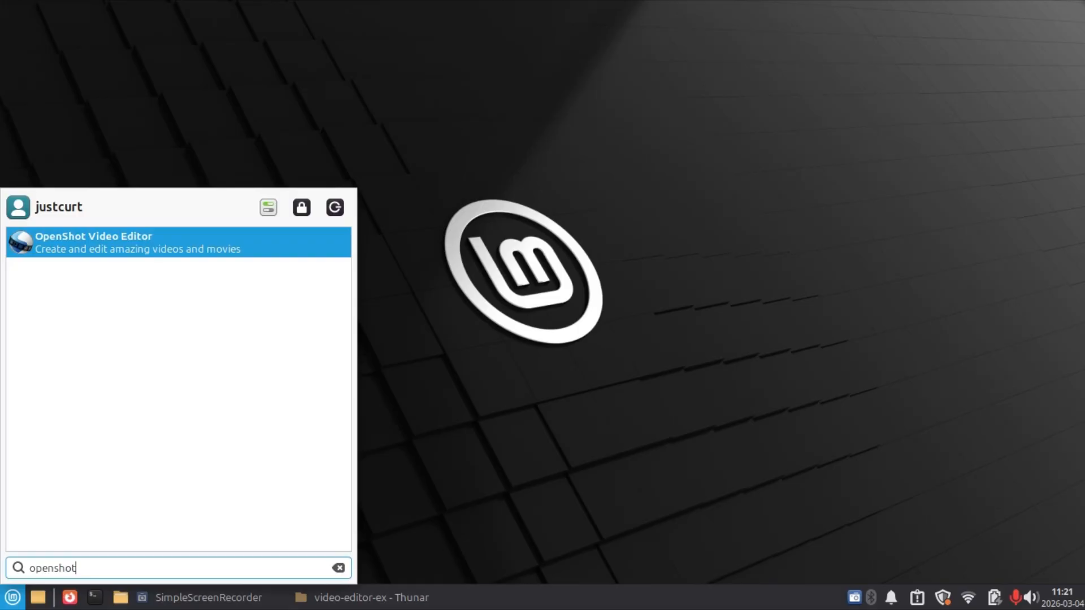
key("Return")
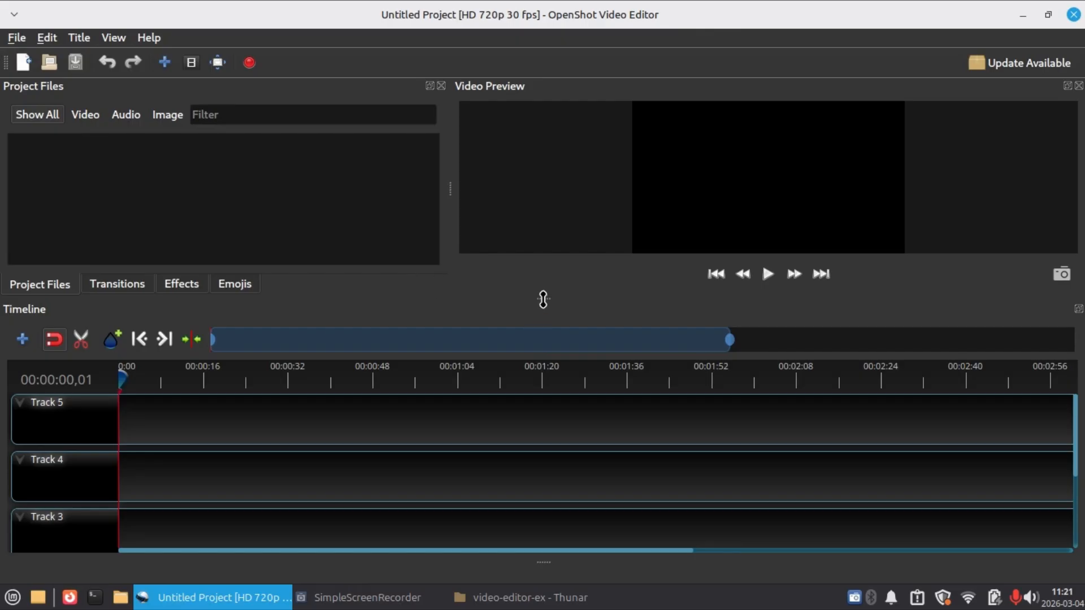
left_click_drag(544, 299, 545, 306)
Import intro_slide.mp4, outro_slide.mp4, part-two.mkv and copyright-free-soundtrack.mp3 from the video-editor-ex folder into the project files.
left_click(530, 597)
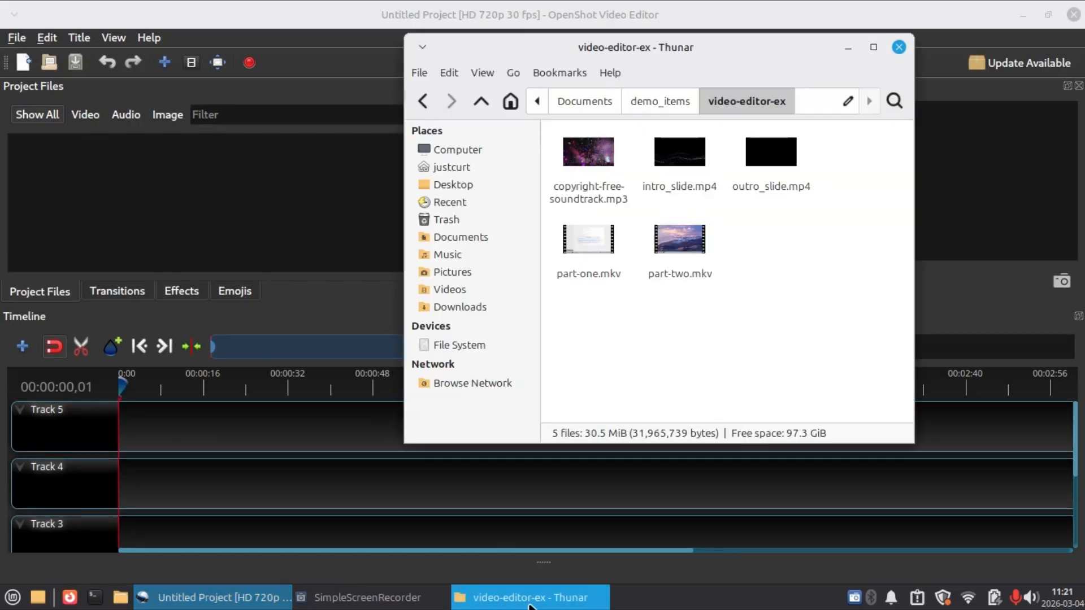
left_click_drag(732, 43, 786, 55)
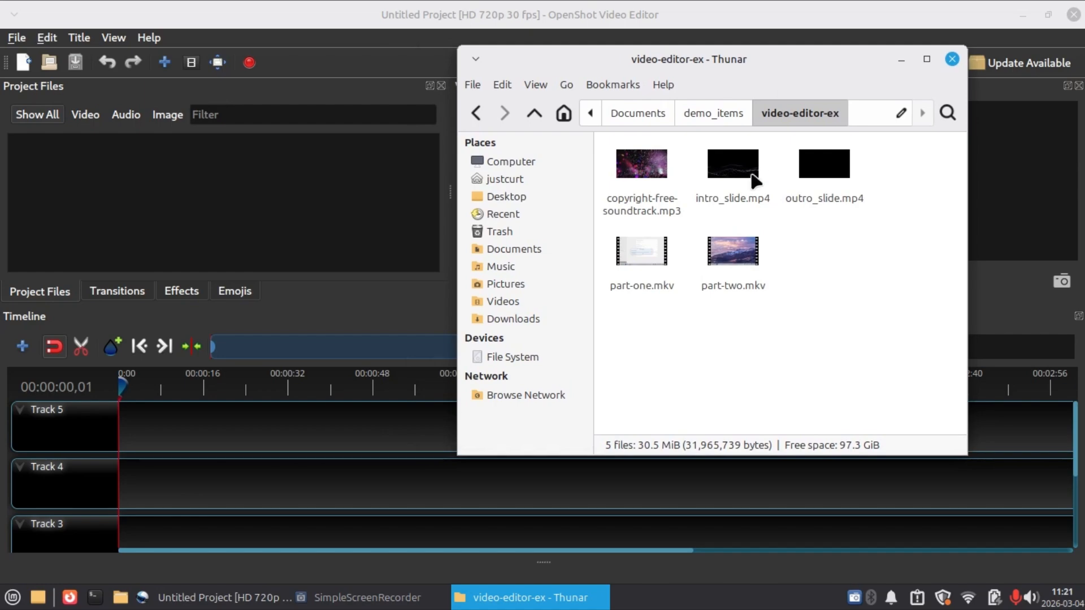
left_click_drag(738, 180, 252, 170)
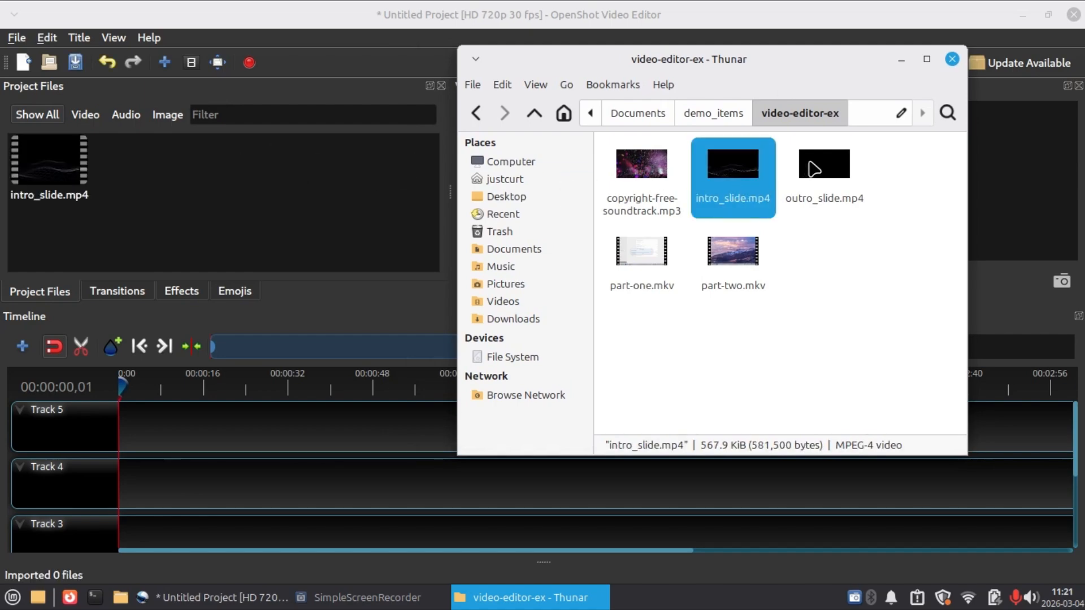
left_click_drag(814, 169, 265, 160)
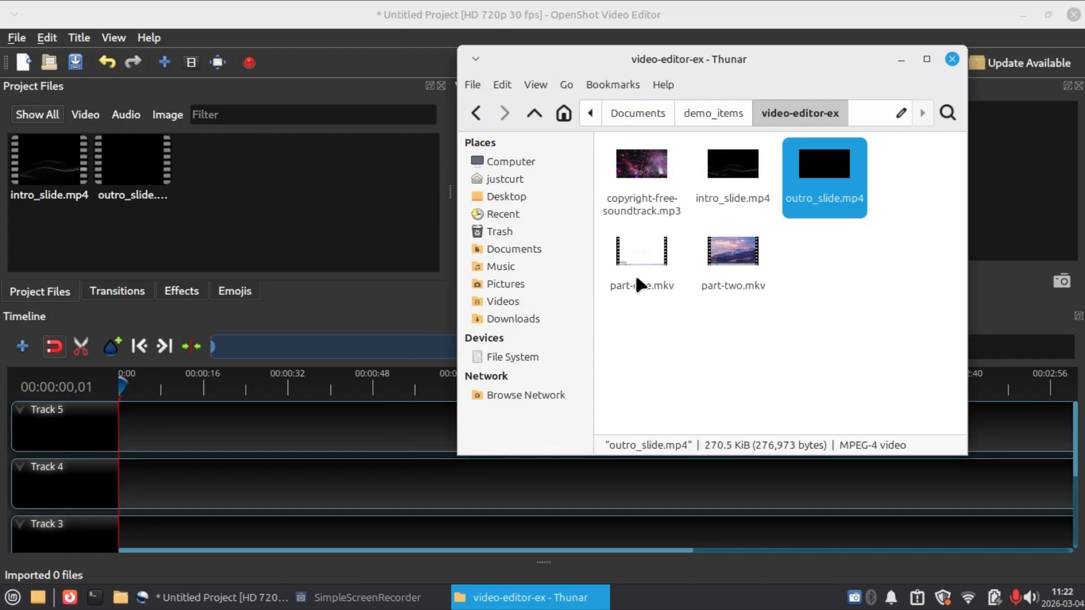
left_click_drag(752, 265, 264, 189)
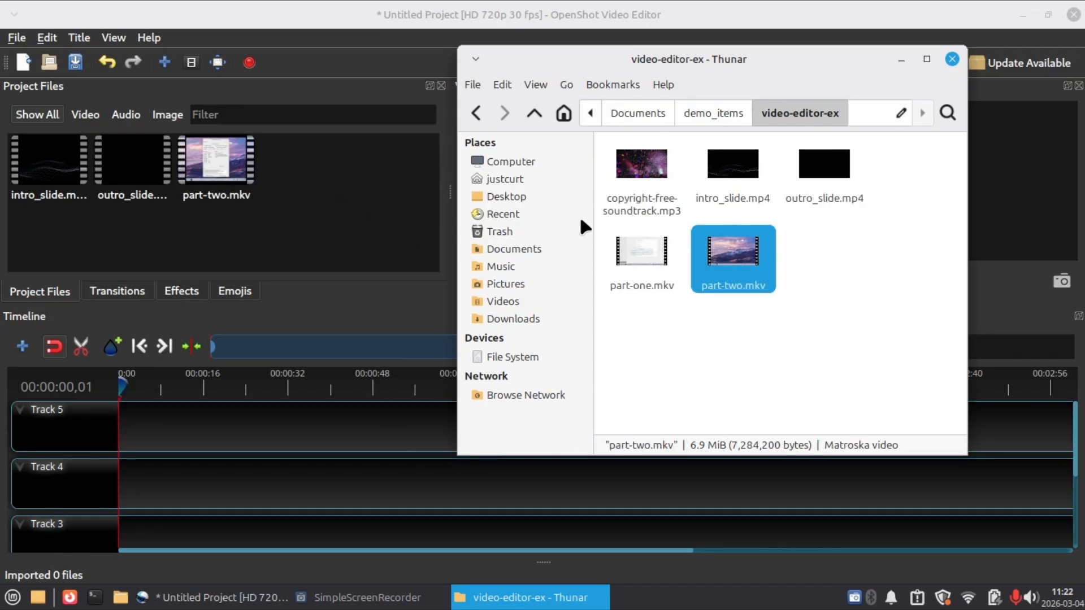
left_click_drag(656, 182, 345, 213)
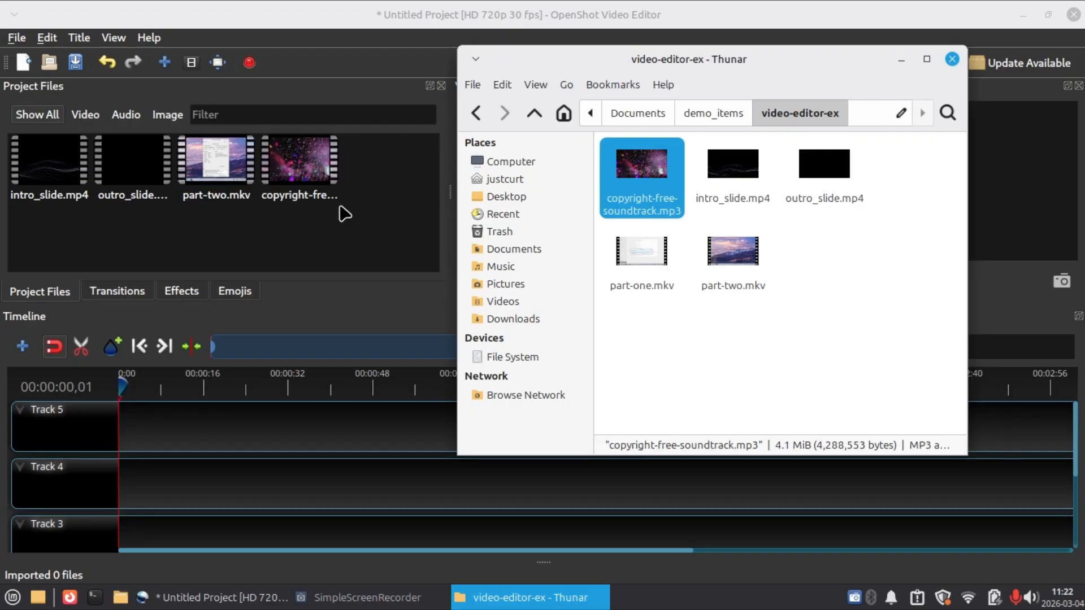
left_click(903, 60)
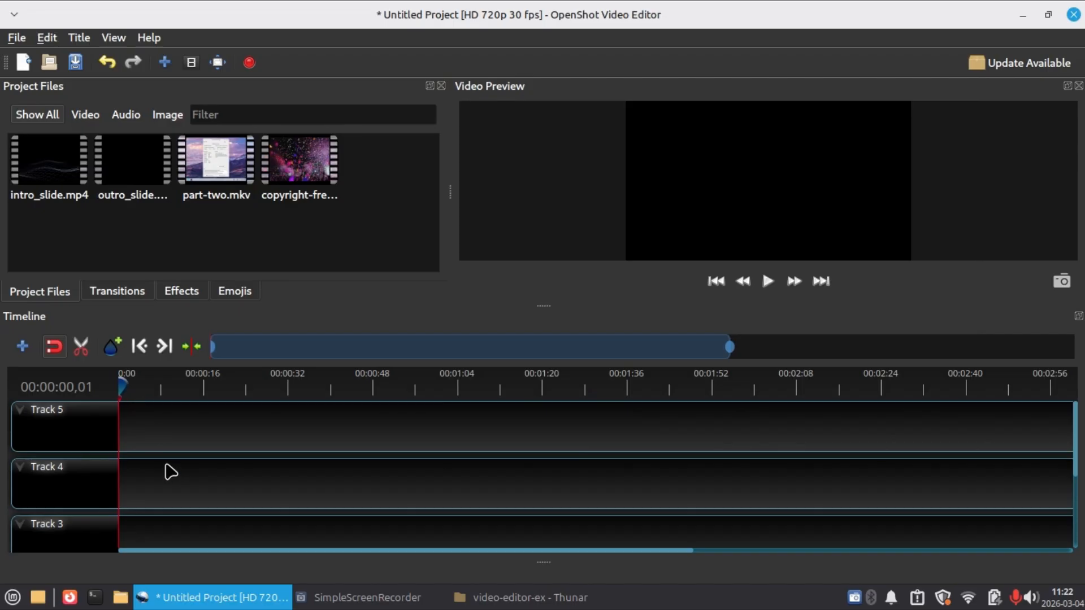
Place intro_slide.mp4 at the start of Track 5 and part-two.mkv directly after it.
scroll(171, 472, "up", 5)
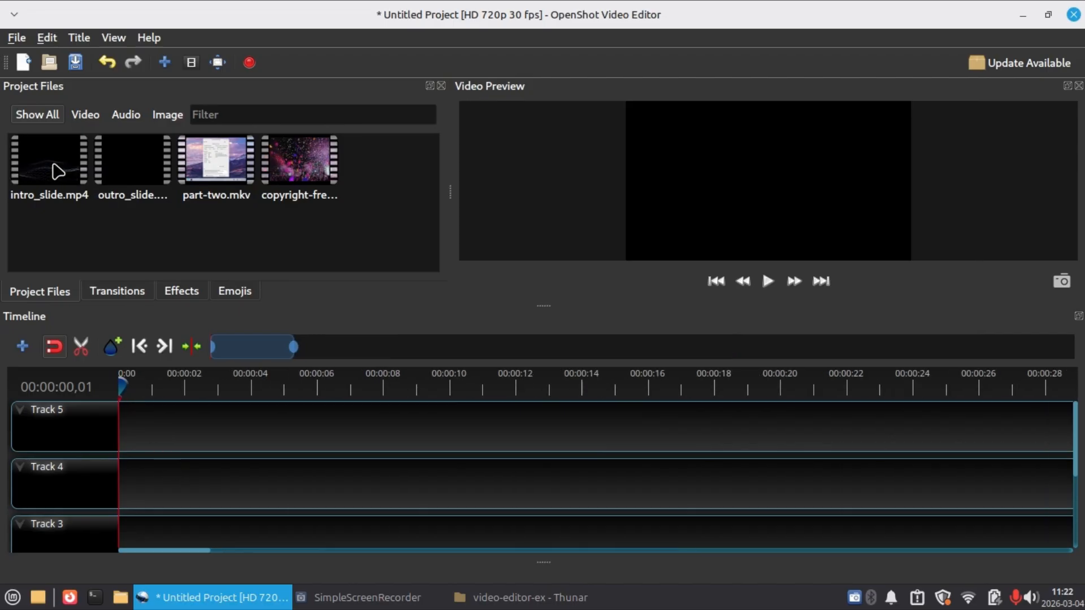
left_click_drag(54, 167, 113, 431)
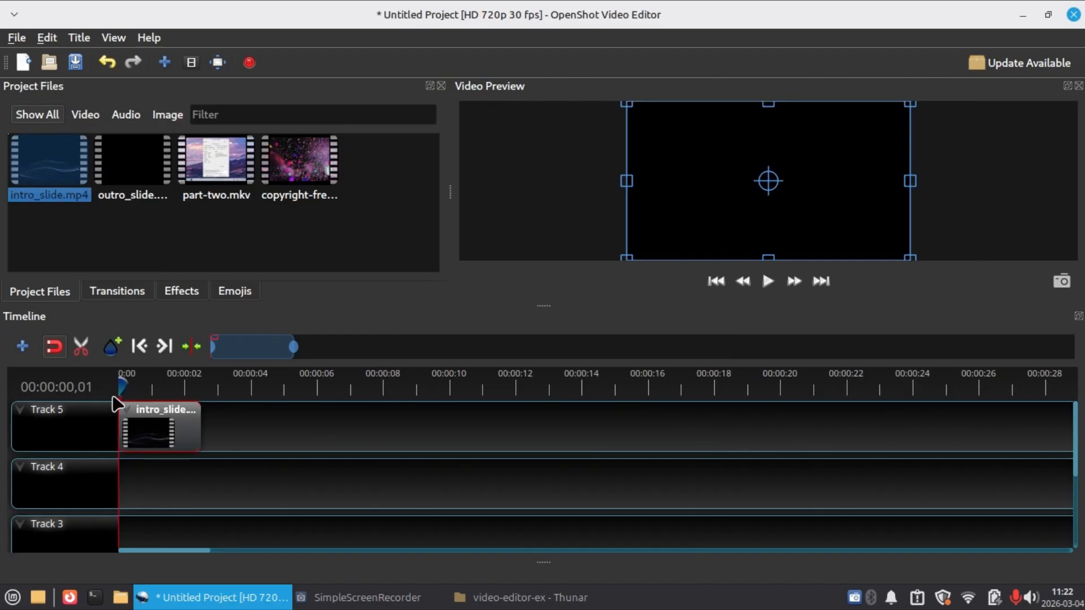
left_click_drag(216, 164, 211, 421)
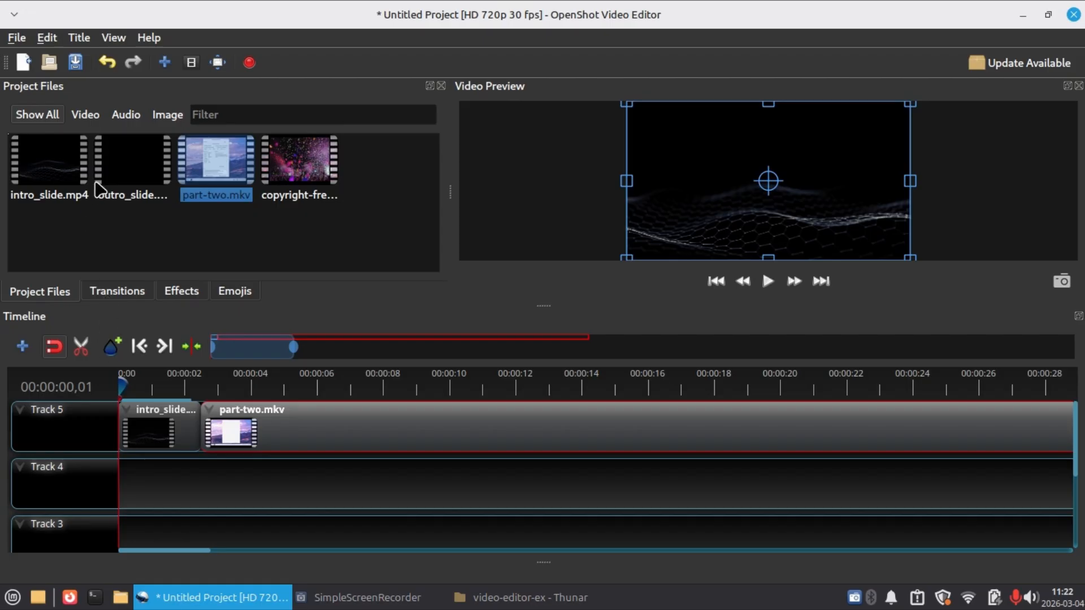
Preview part-two.mkv from about 3 to 7 seconds on the timeline, and return the playhead to about 1 second.
key("ctrl+minus")
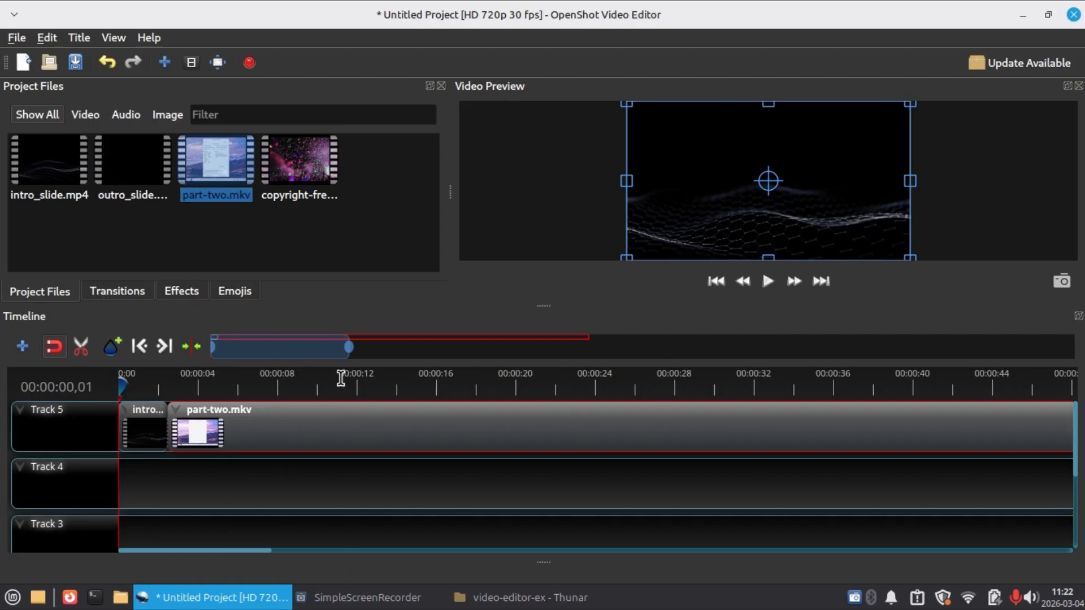
left_click(179, 389)
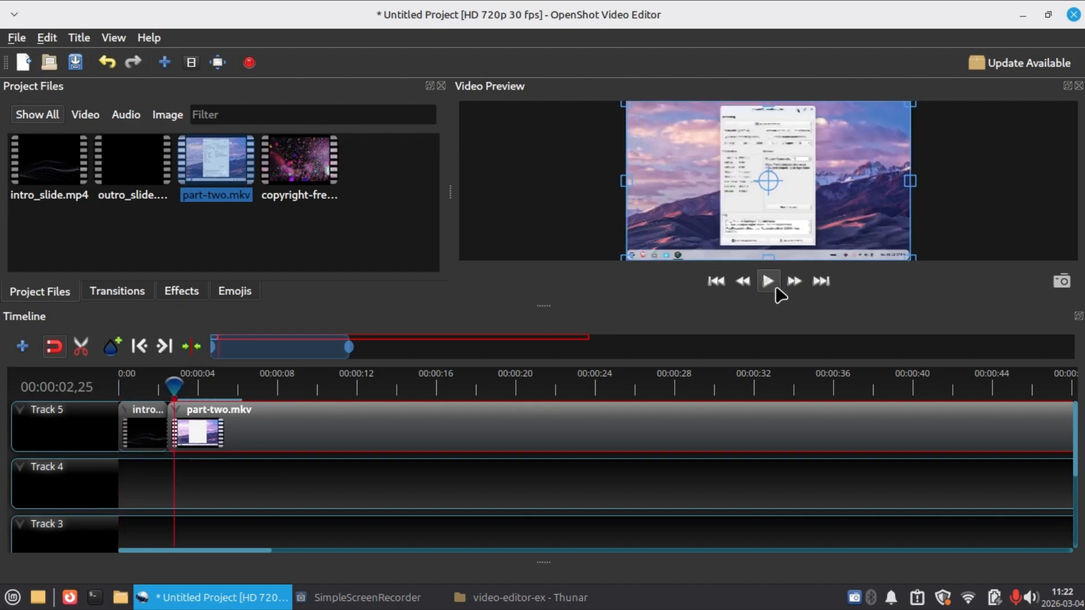
left_click(768, 282)
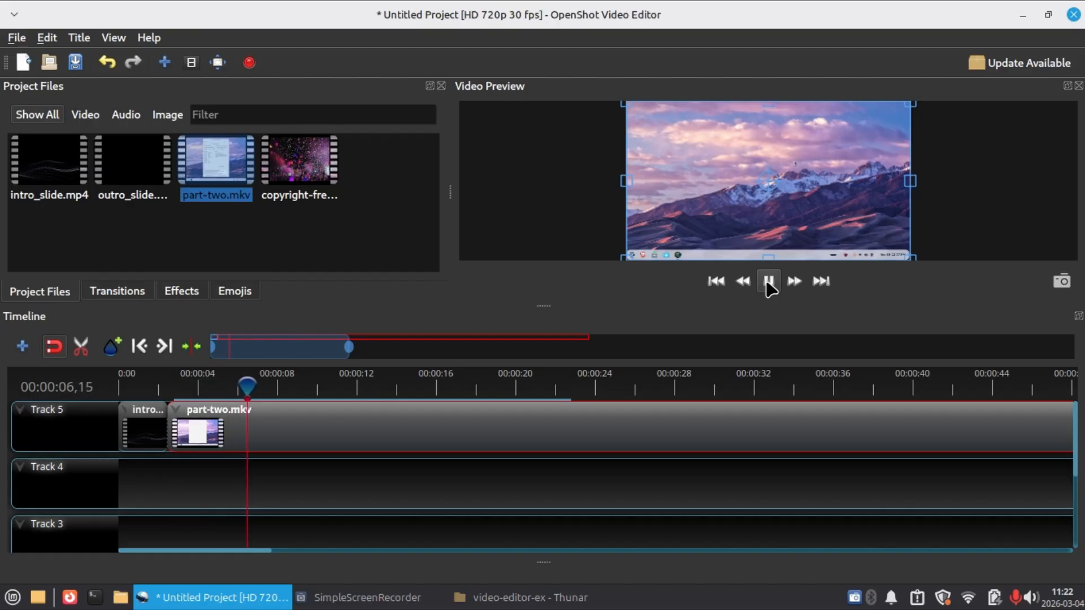
left_click(768, 282)
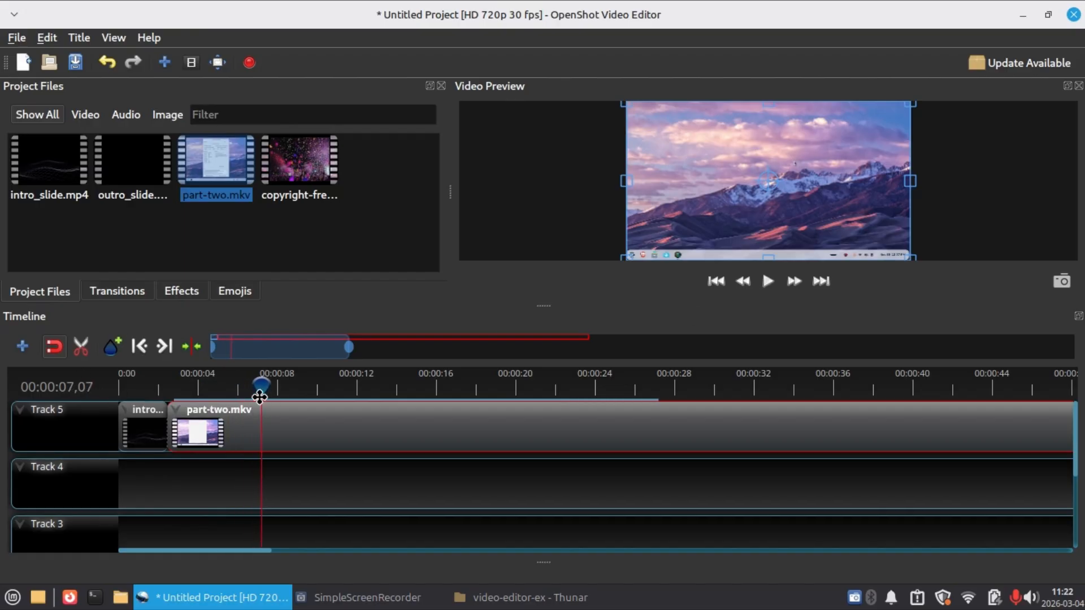
left_click_drag(261, 385, 144, 385)
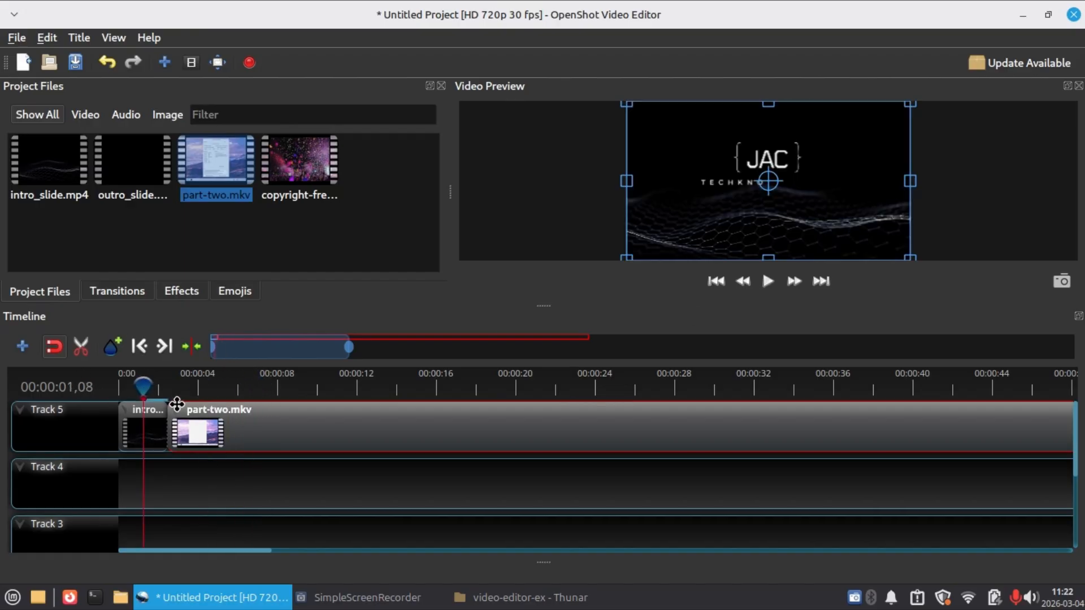
Place copyright-free-soundtrack.mp3 on Track 4 aligned with the start of part-two.mkv, and slice part-two.mkv at about 7 seconds.
left_click_drag(316, 161, 162, 488)
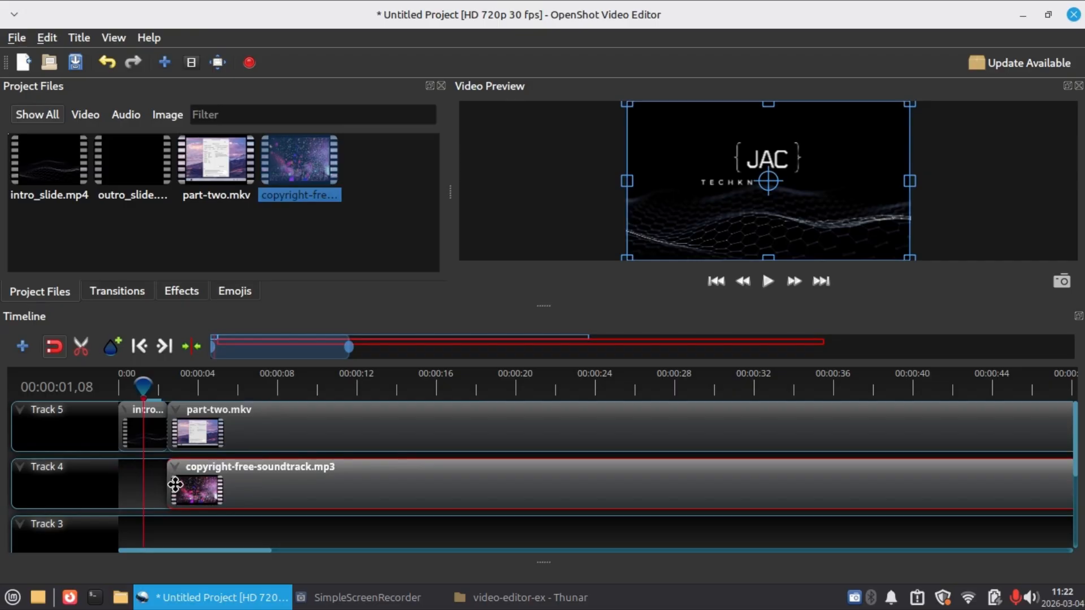
left_click(80, 351)
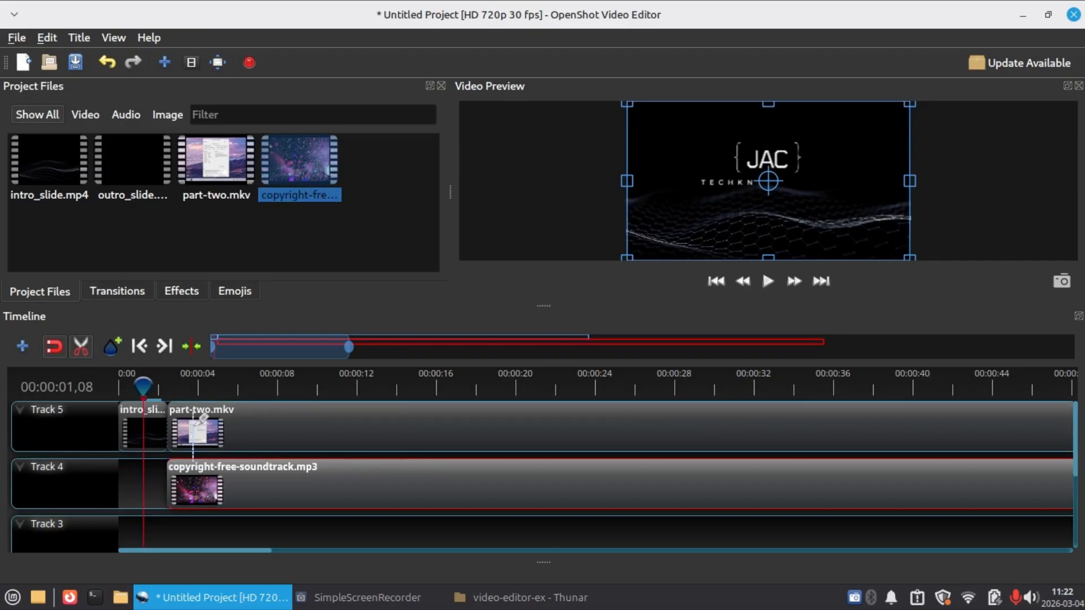
left_click(260, 409)
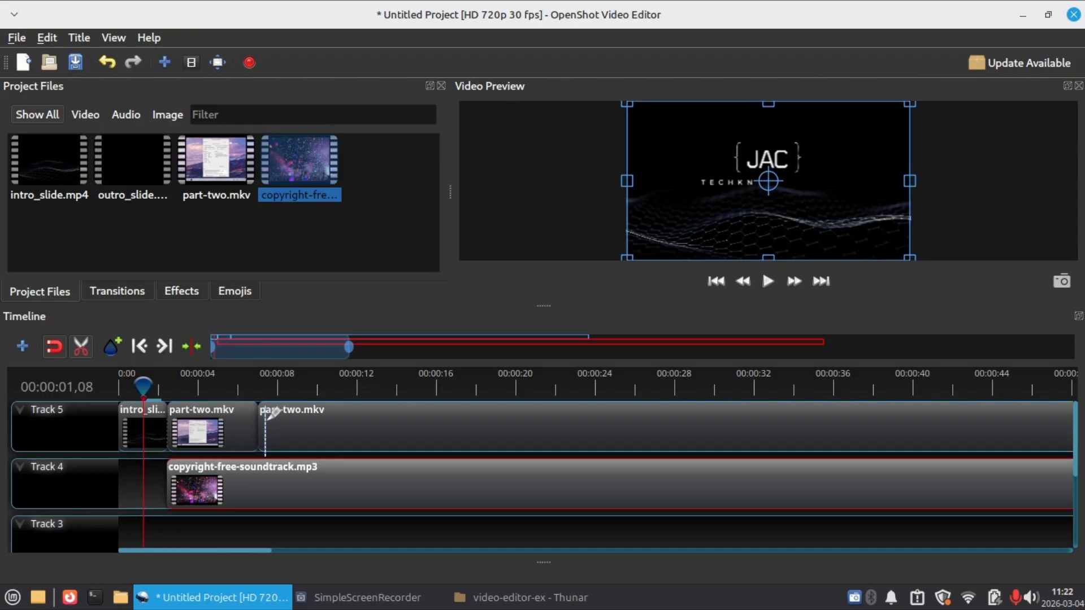
left_click(85, 347)
Delete the first piece of part-two.mkv and move the remaining piece up against the intro clip.
left_click(238, 433)
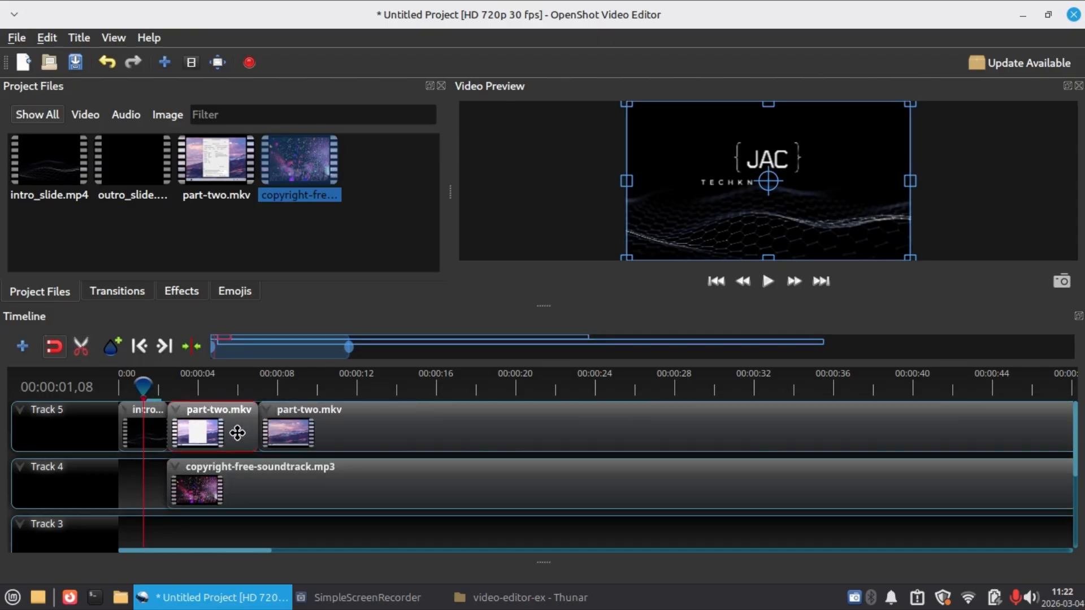
key("Delete")
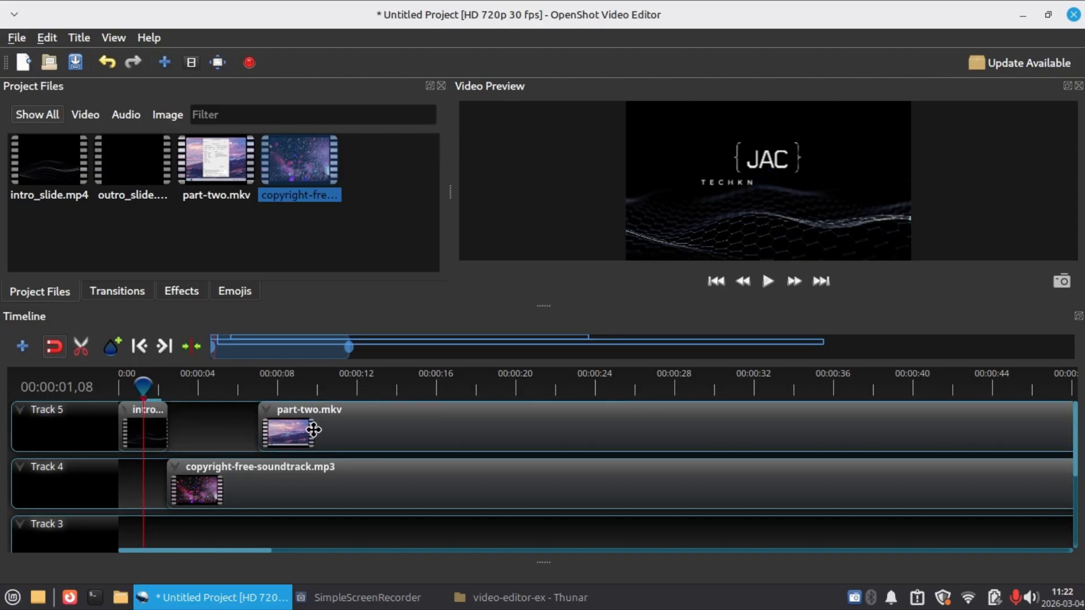
left_click_drag(311, 429, 224, 428)
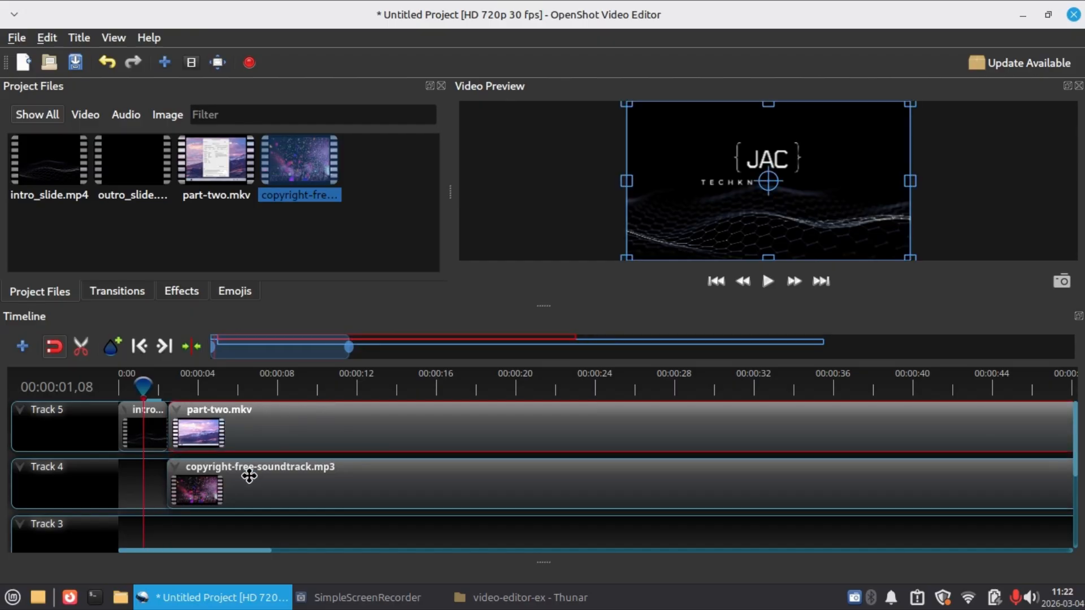
Add outro_slide.mp4 to Track 5 directly after the end of part-two.mkv.
scroll(249, 476, "down", 5, "ctrl")
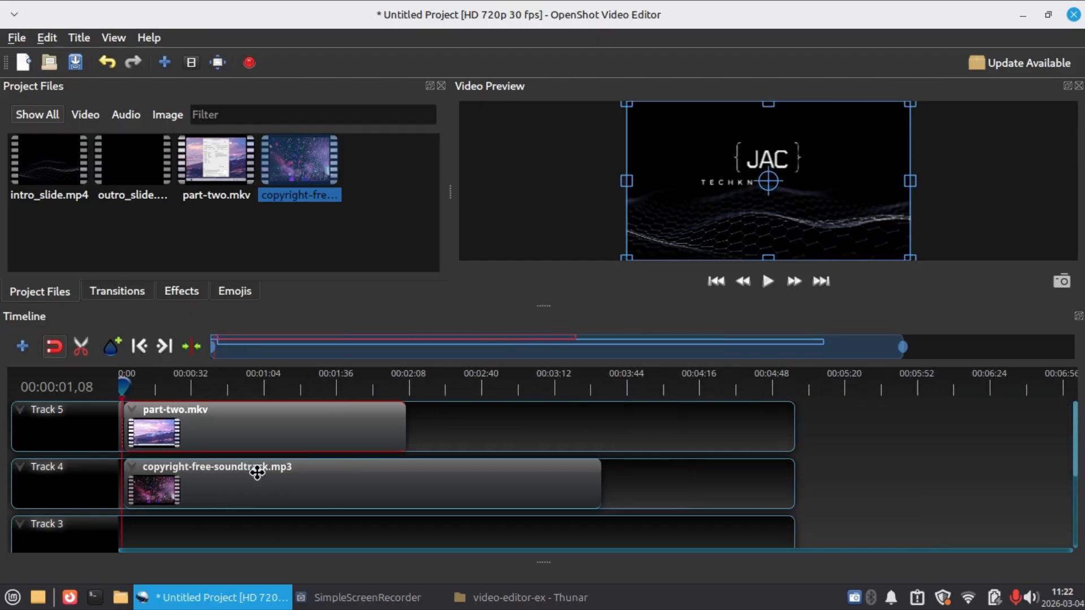
left_click_drag(123, 177, 467, 440)
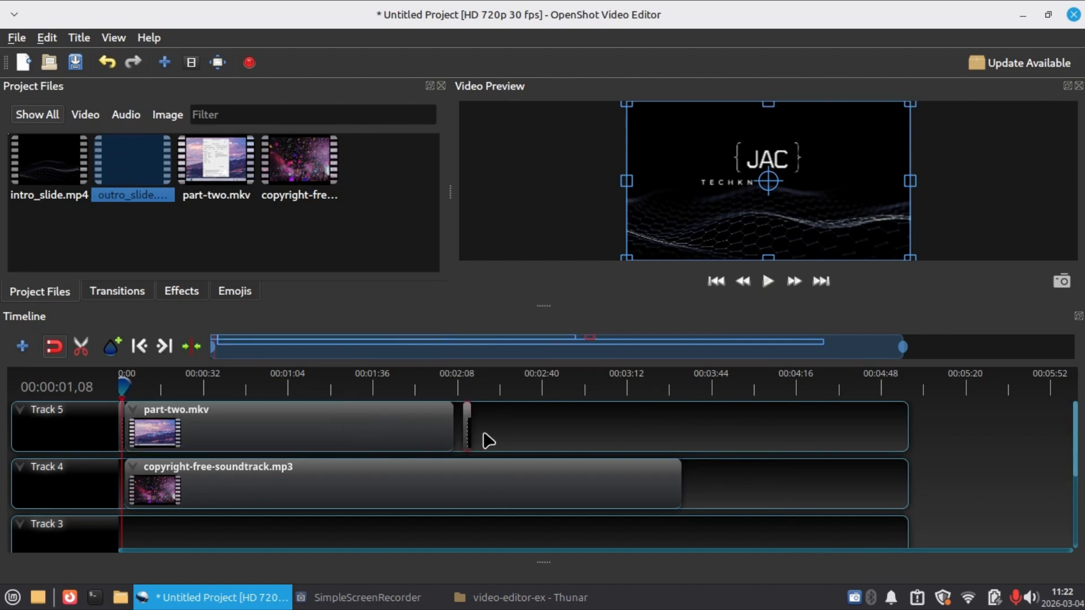
scroll(488, 440, "up", 2, "ctrl")
left_click_drag(816, 438, 811, 451)
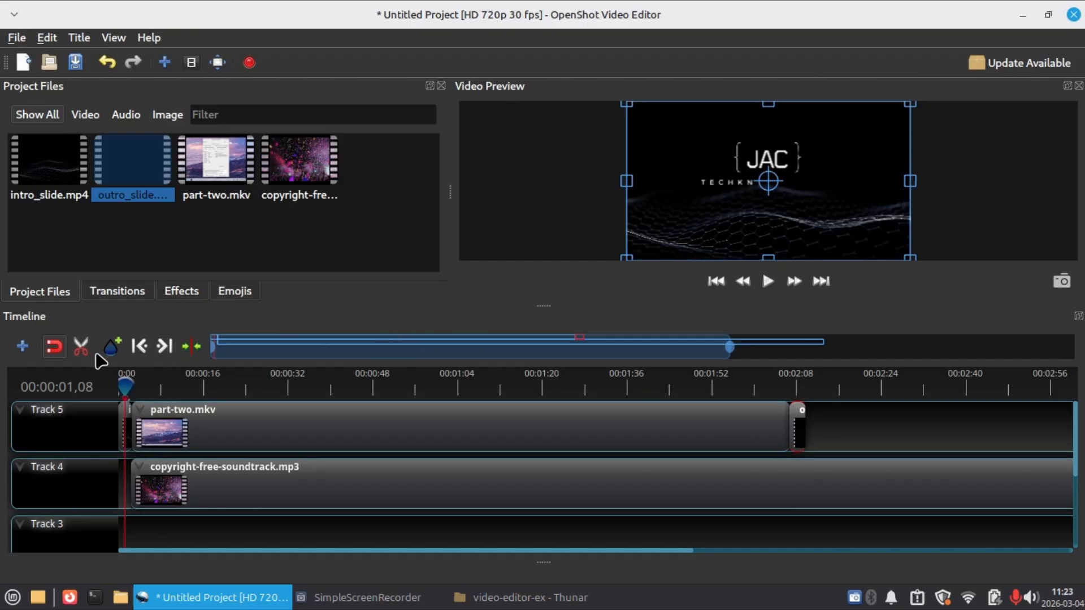
Slice copyright-free-soundtrack.mp3 on Track 4 at about 2:08, below the outro clip, and delete the piece after the cut.
left_click(81, 347)
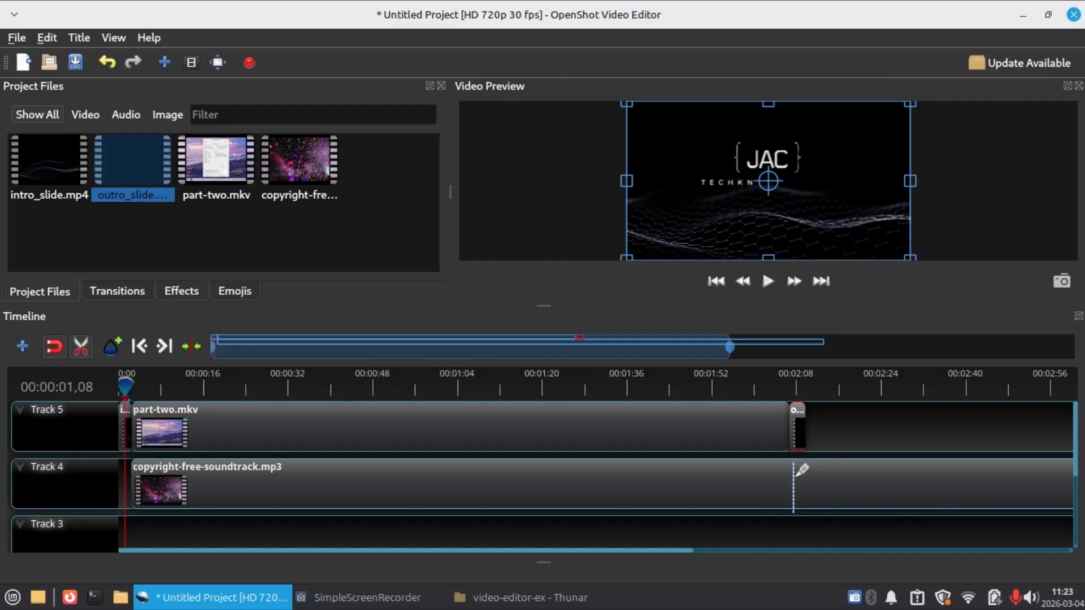
left_click(801, 478)
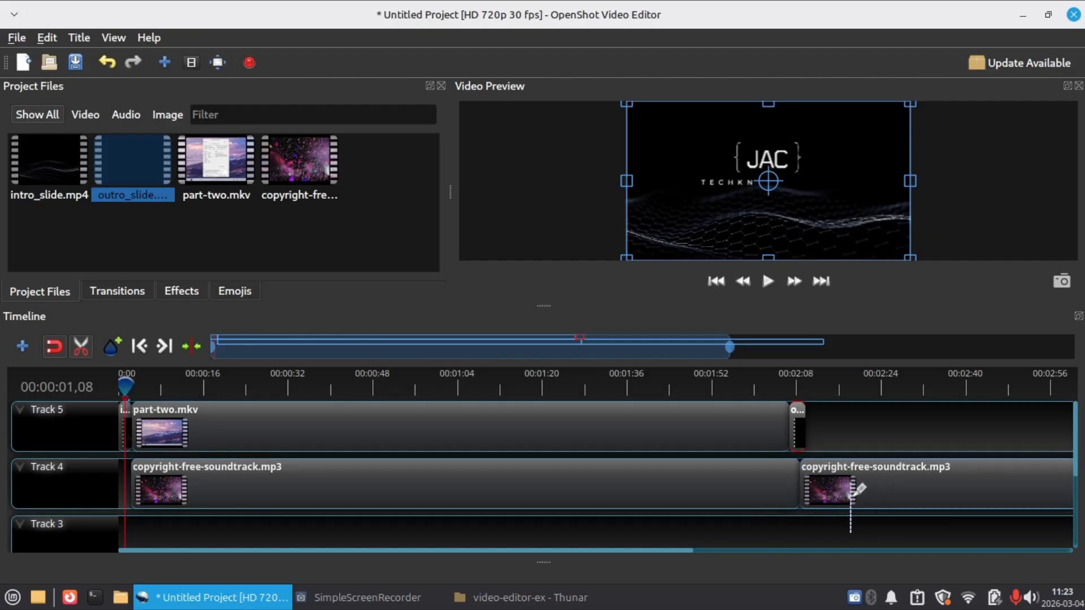
left_click(83, 354)
left_click(868, 482)
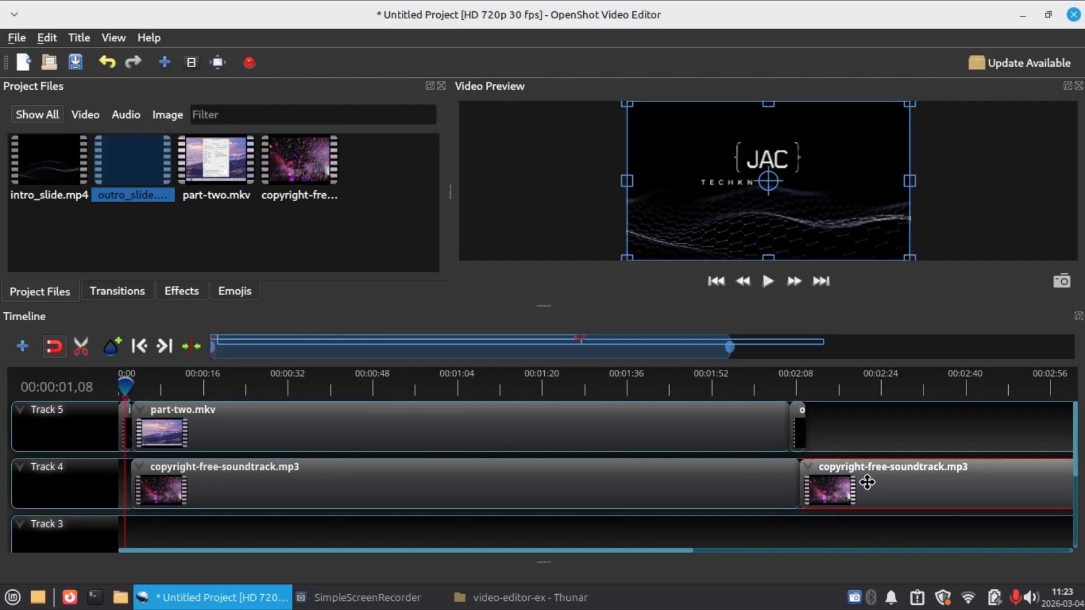
key("Delete")
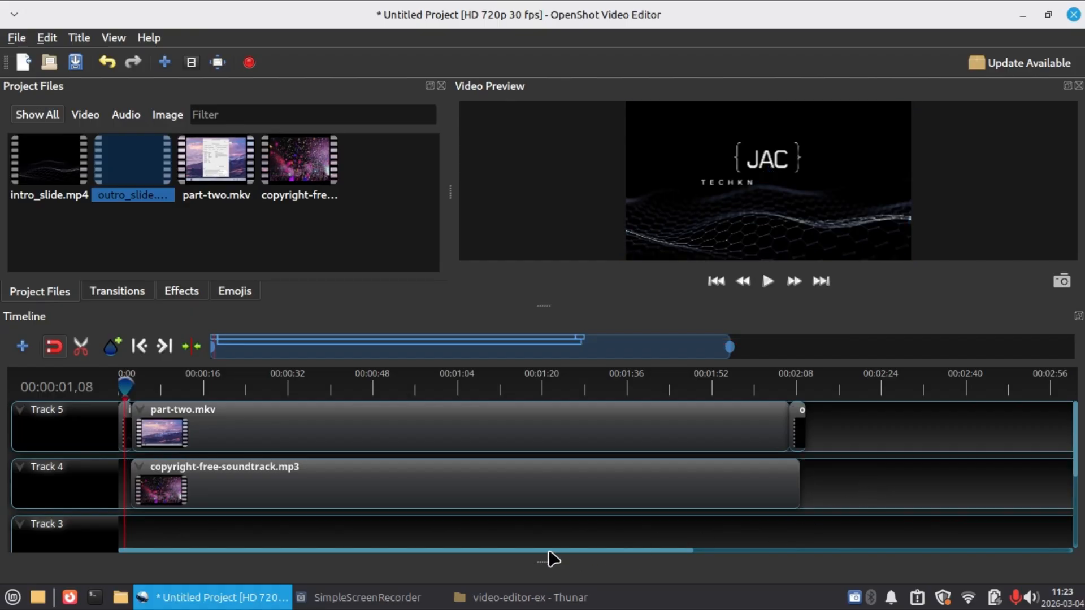
Set the volume of the entire copyright-free-soundtrack.mp3 clip on Track 4 to 10%.
right_click(263, 485)
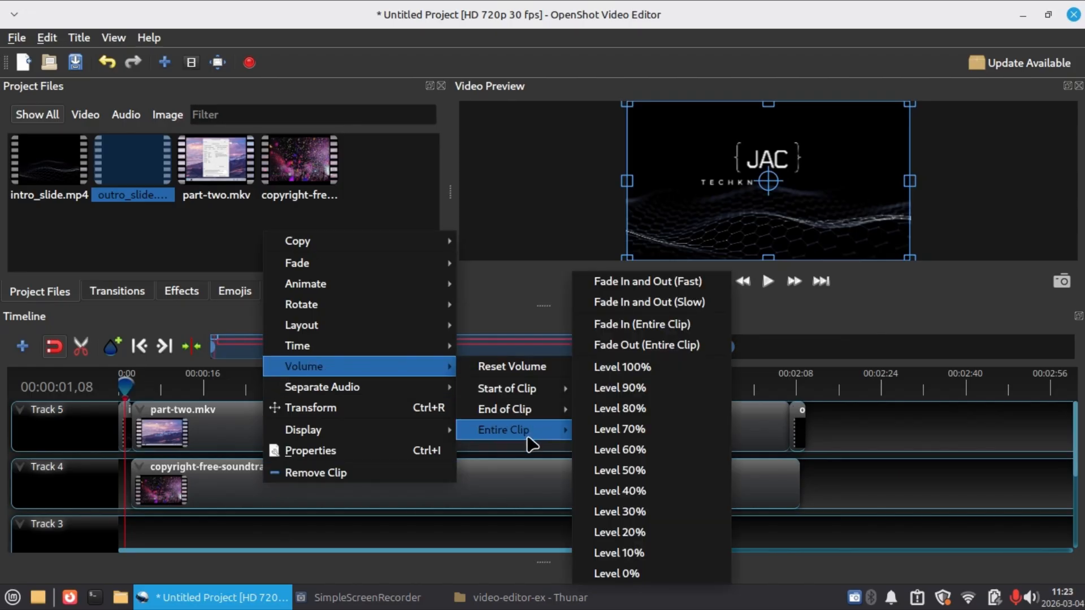
left_click(523, 477)
right_click(523, 477)
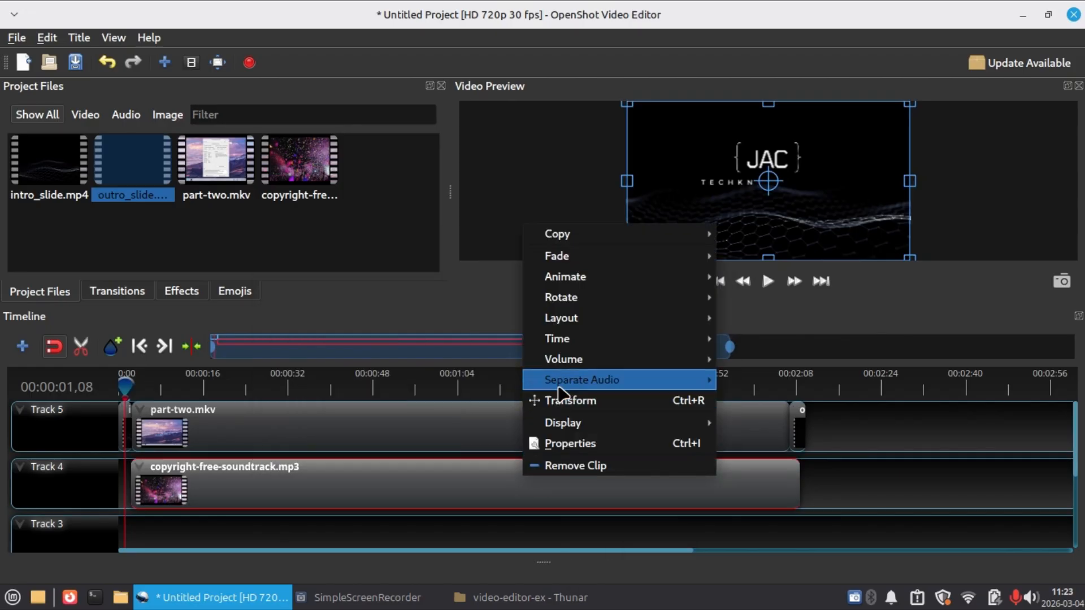
mouse_move(564, 367)
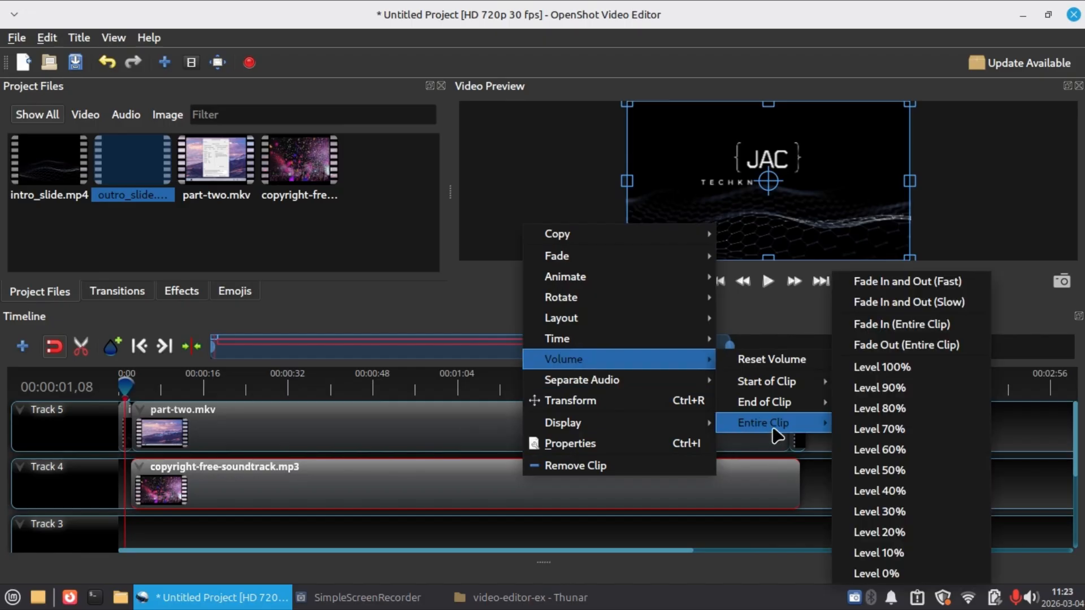
left_click(902, 554)
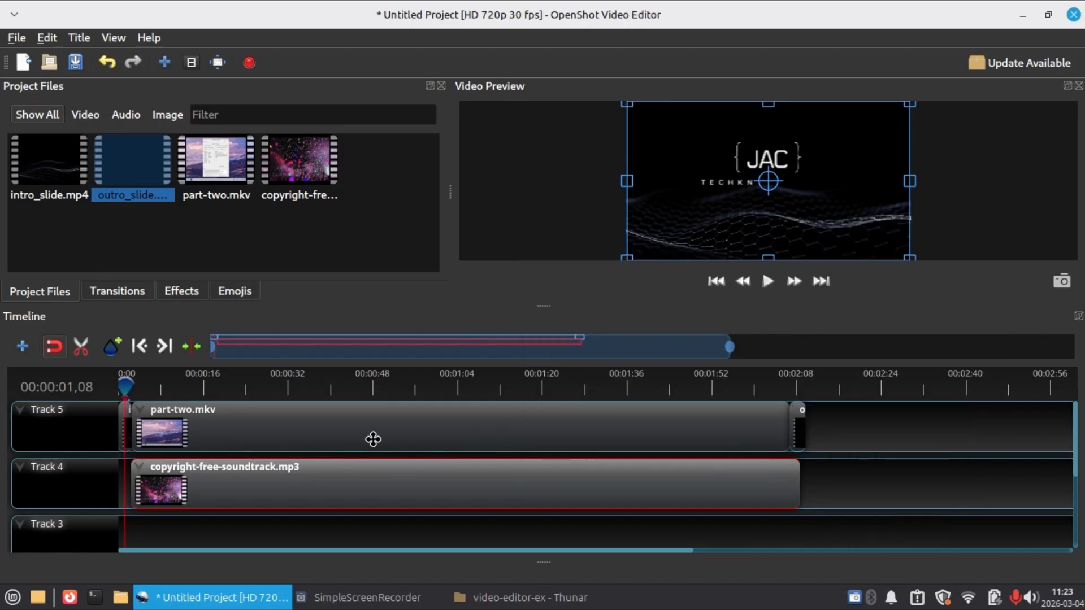
Set the volume of the entire intro_slide.mp4 clip on Track 5 to 10%.
scroll(377, 463, "up", 5)
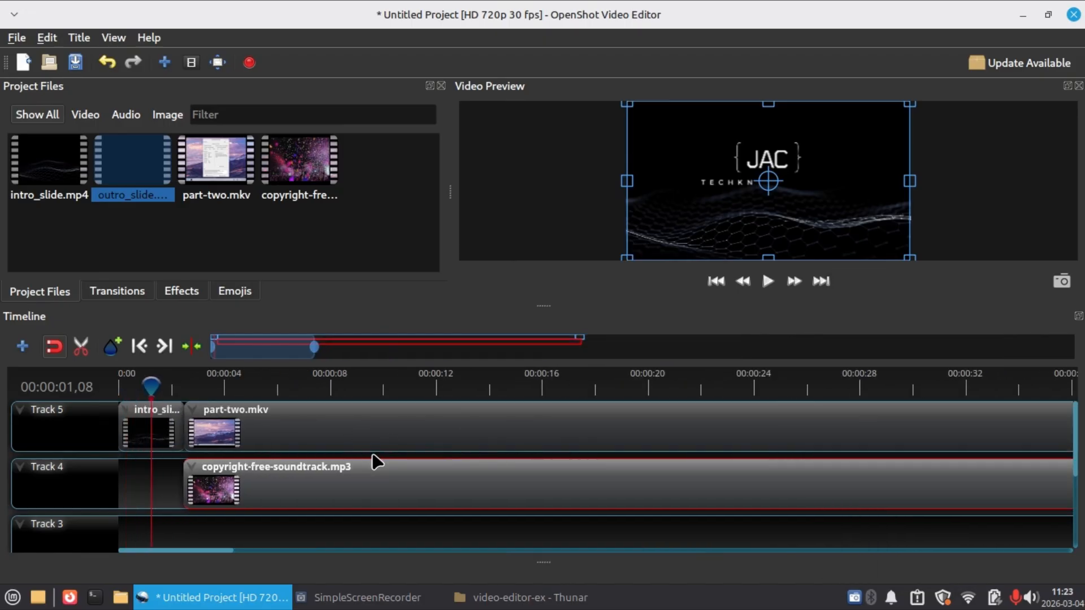
scroll(148, 432, "up", 2)
right_click(150, 430)
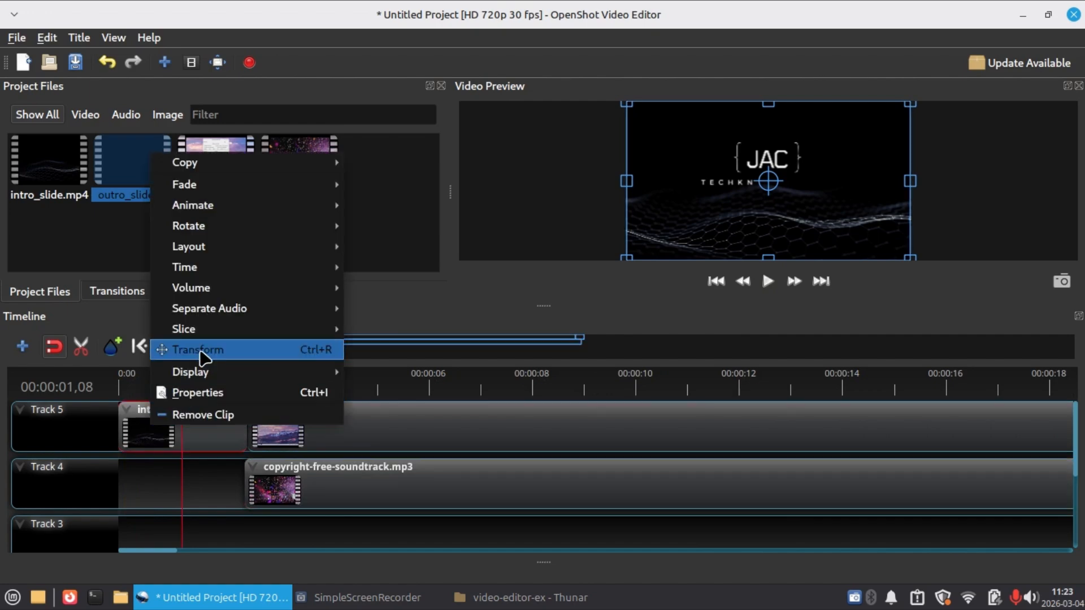
mouse_move(381, 351)
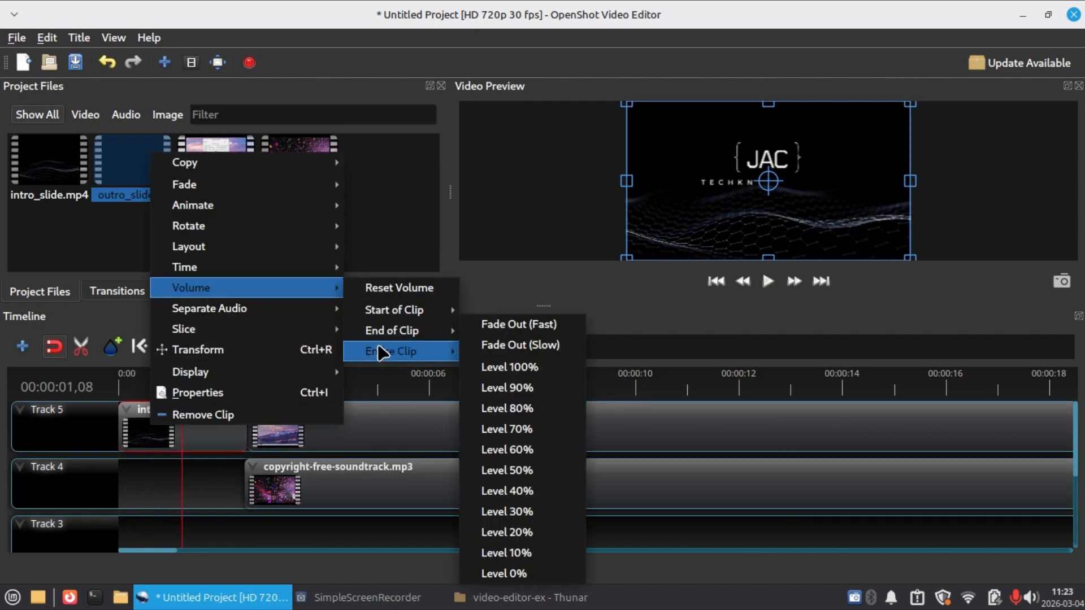
left_click(546, 549)
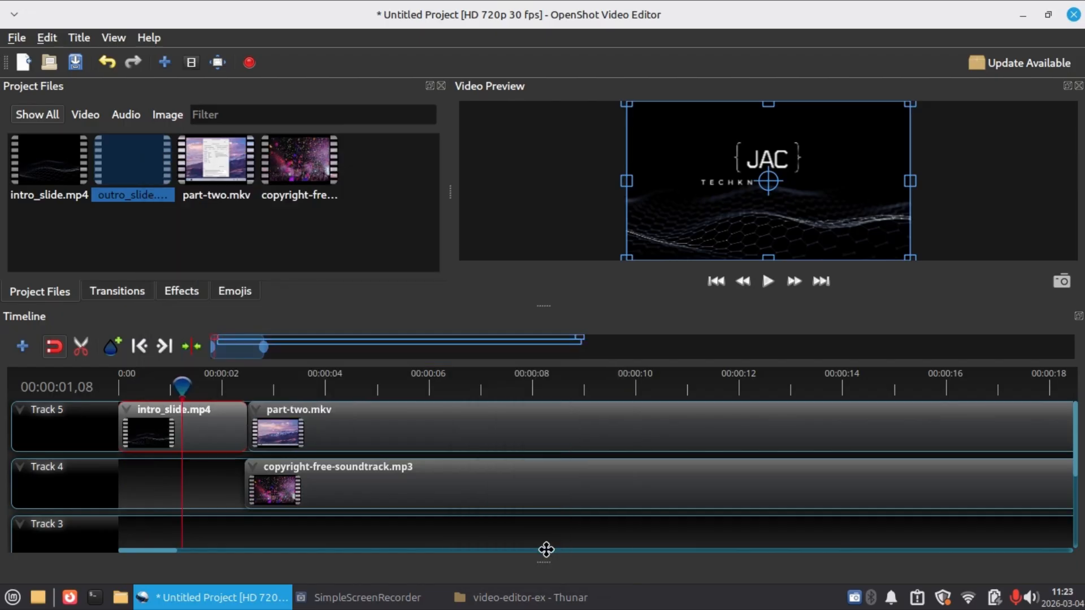
Set the volume of the entire part-two.mkv clip on Track 5 to 100%.
right_click(460, 428)
mouse_move(503, 309)
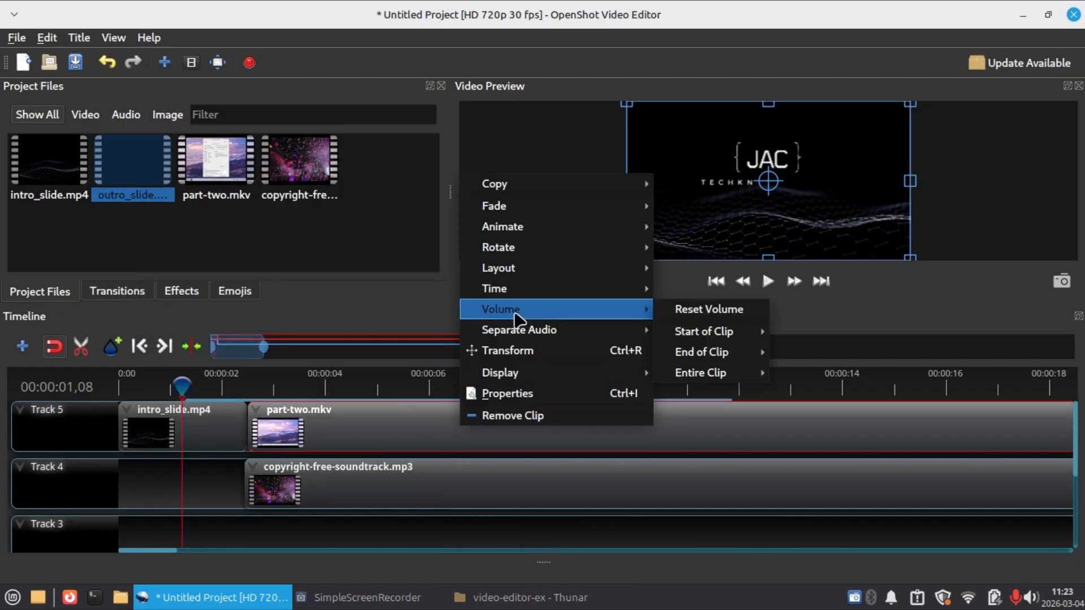
mouse_move(698, 373)
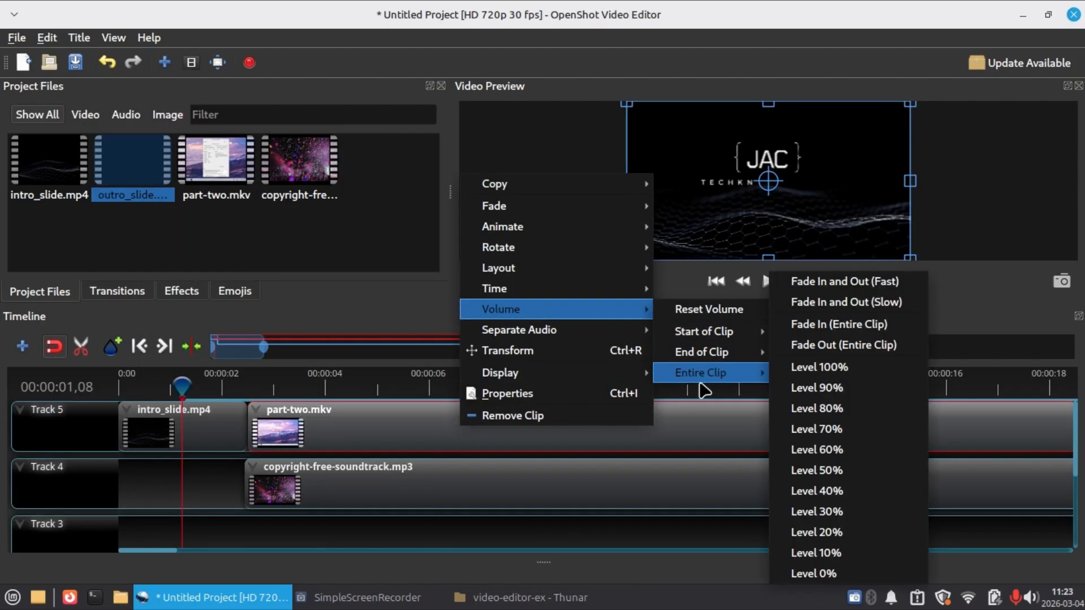
left_click(816, 367)
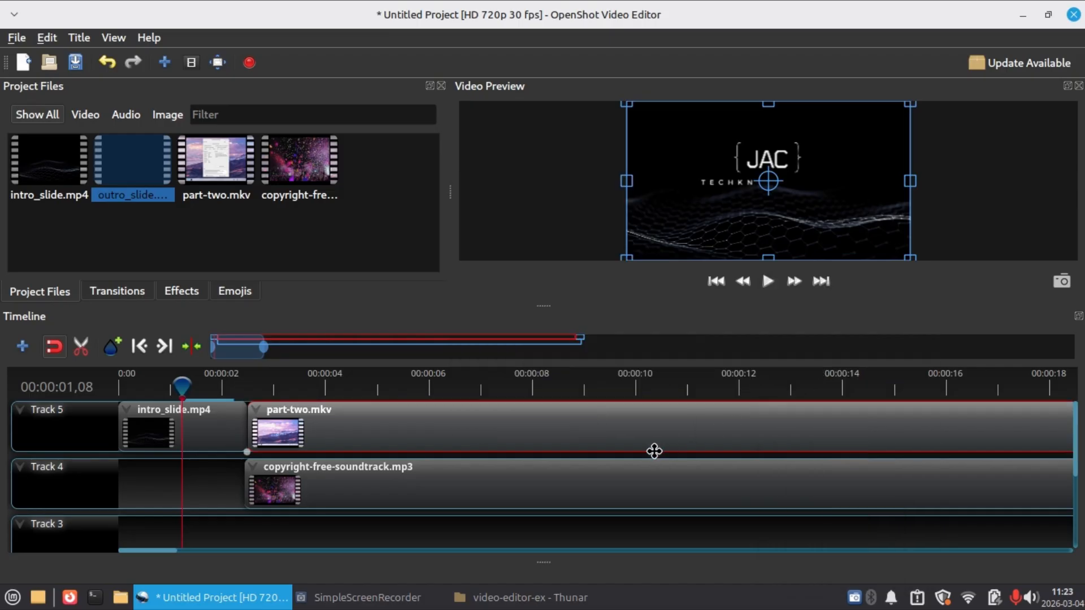
Preview the edited video from the start to about 9 seconds, enlarging the video preview area partway through.
left_click(175, 383)
left_click_drag(175, 384, 120, 385)
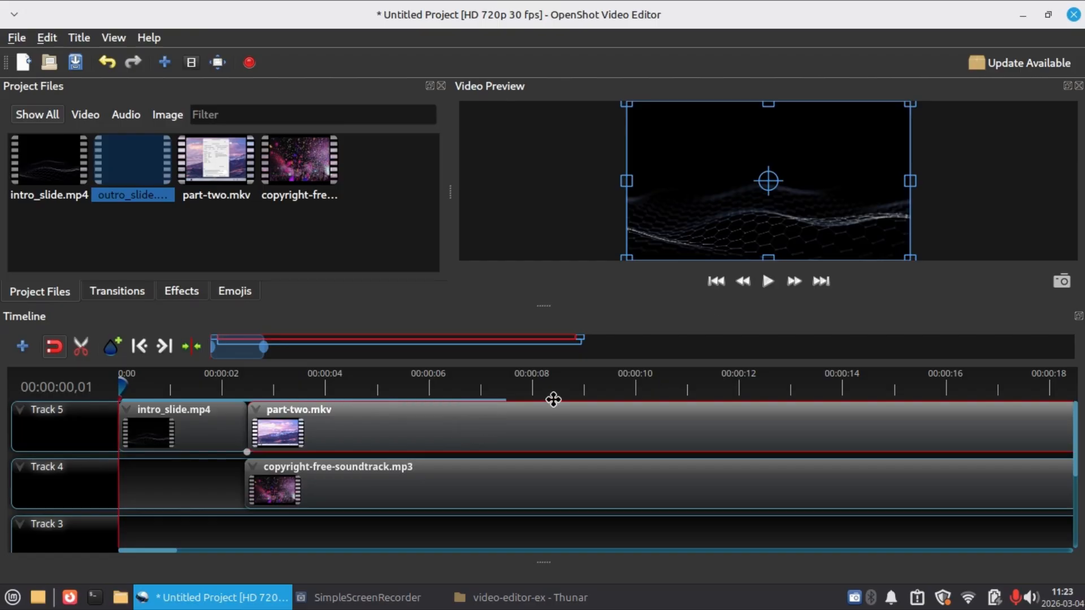
left_click(769, 282)
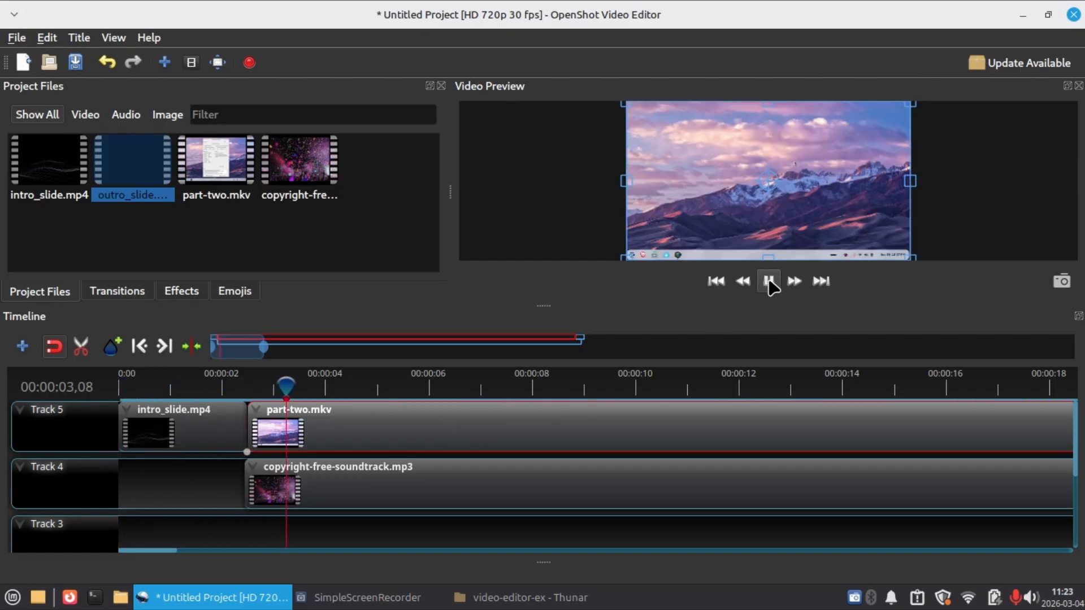
left_click(770, 282)
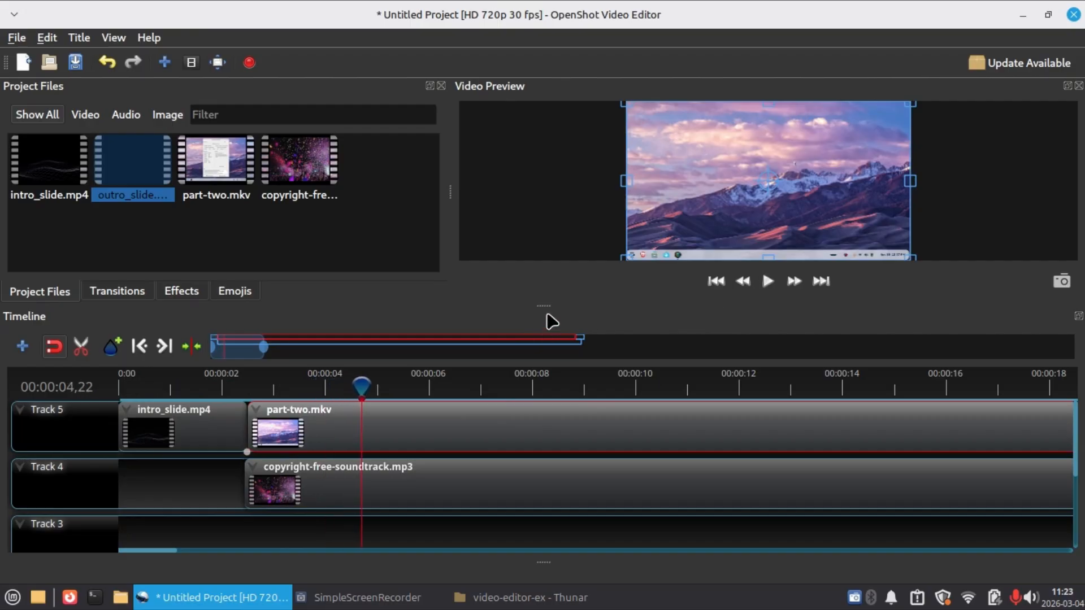
left_click_drag(543, 304, 523, 440)
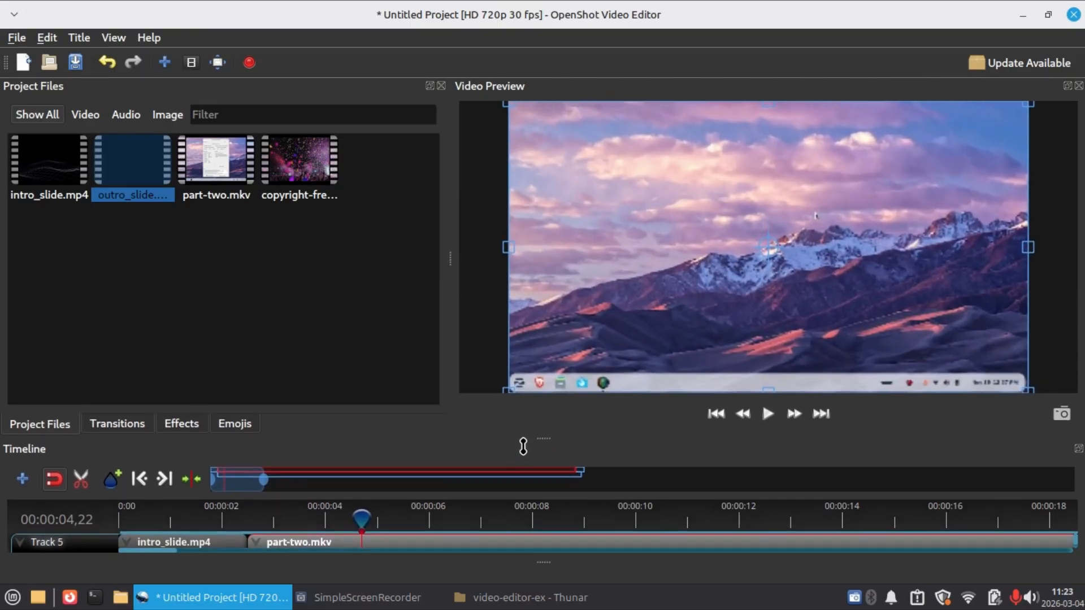
left_click(767, 413)
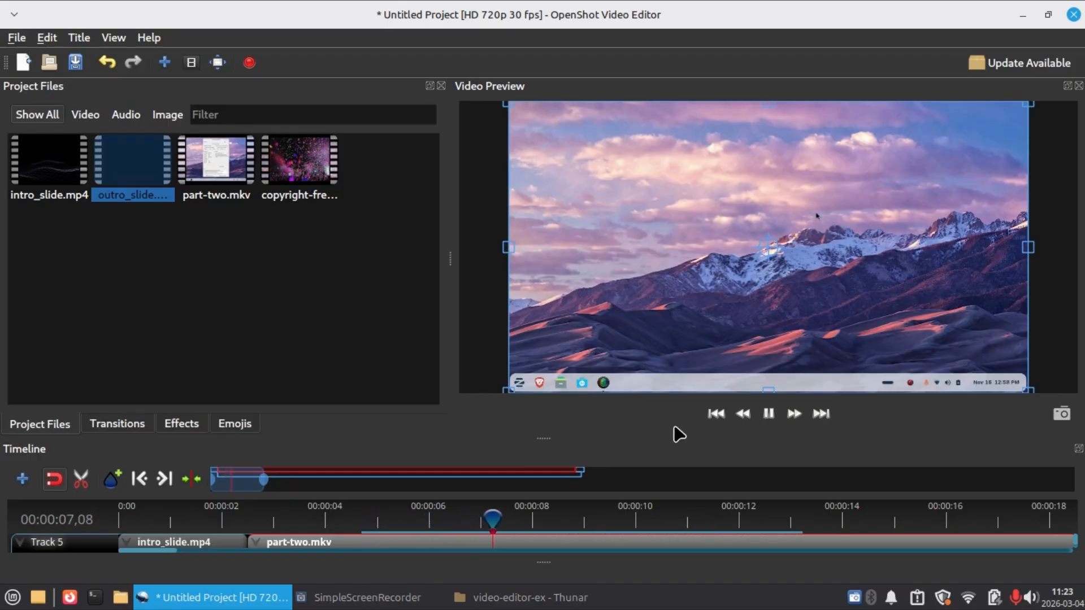
left_click(772, 419)
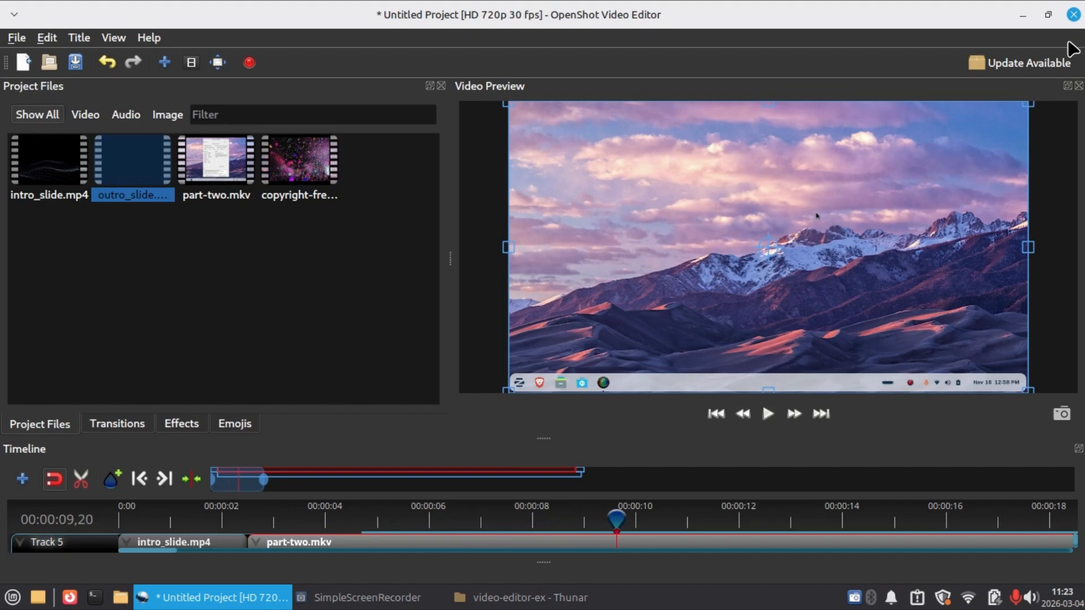
Close the video editor without saving the project.
left_click(22, 38)
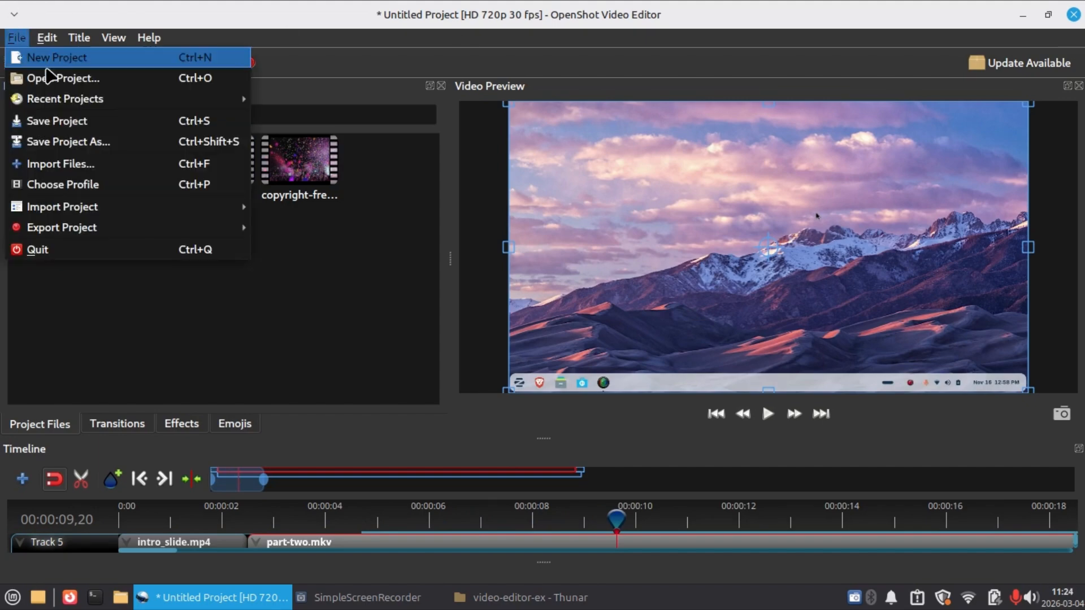
left_click(549, 73)
left_click(1074, 14)
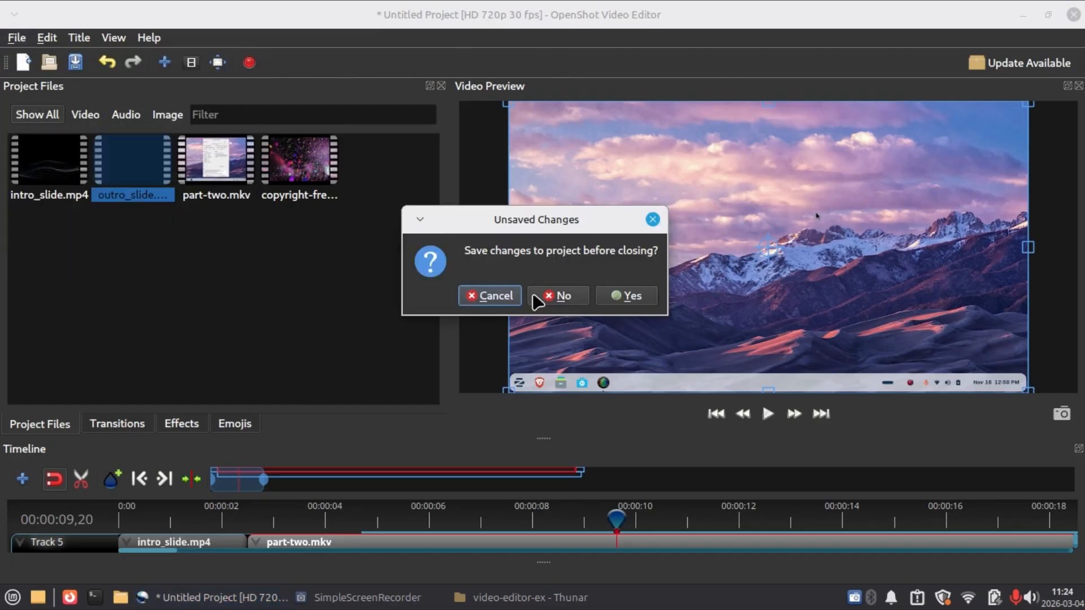
left_click(559, 296)
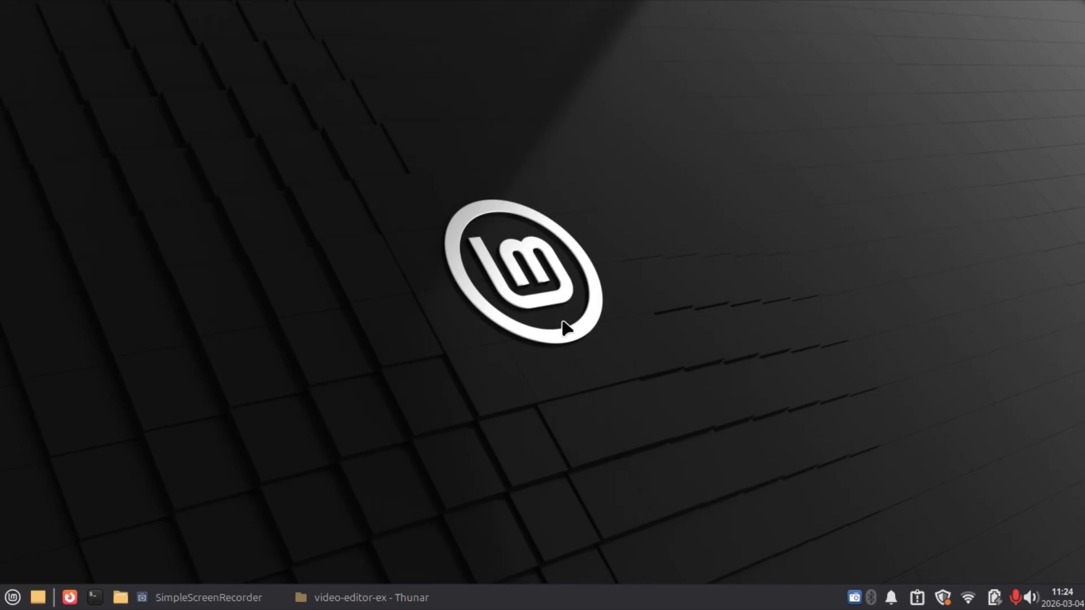
Launch gPodder from the system's application search and dismiss its getting-started dialog.
left_click(12, 597)
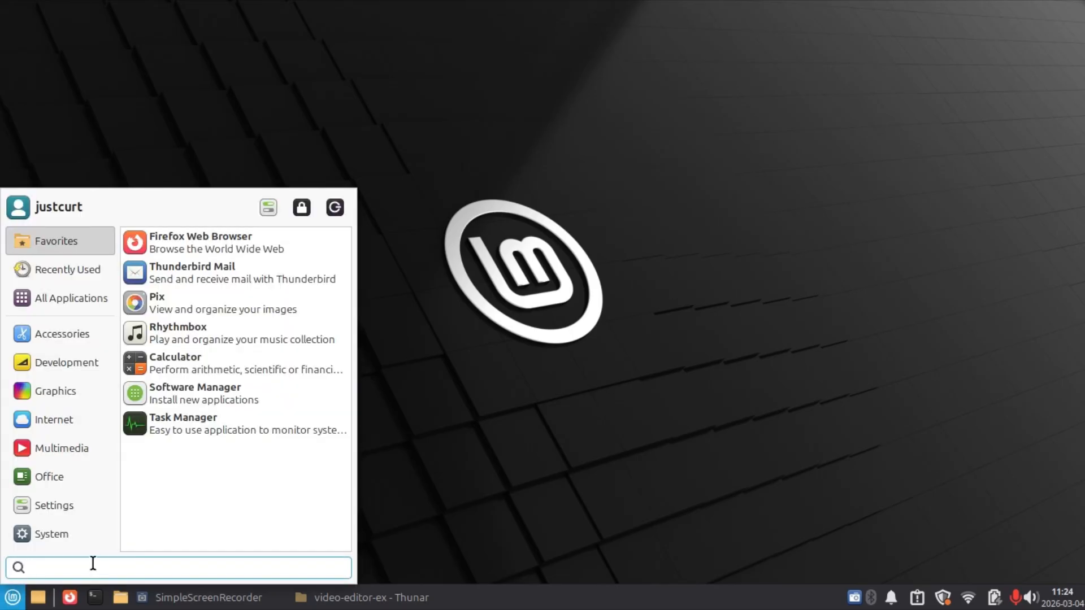
type("gpodder")
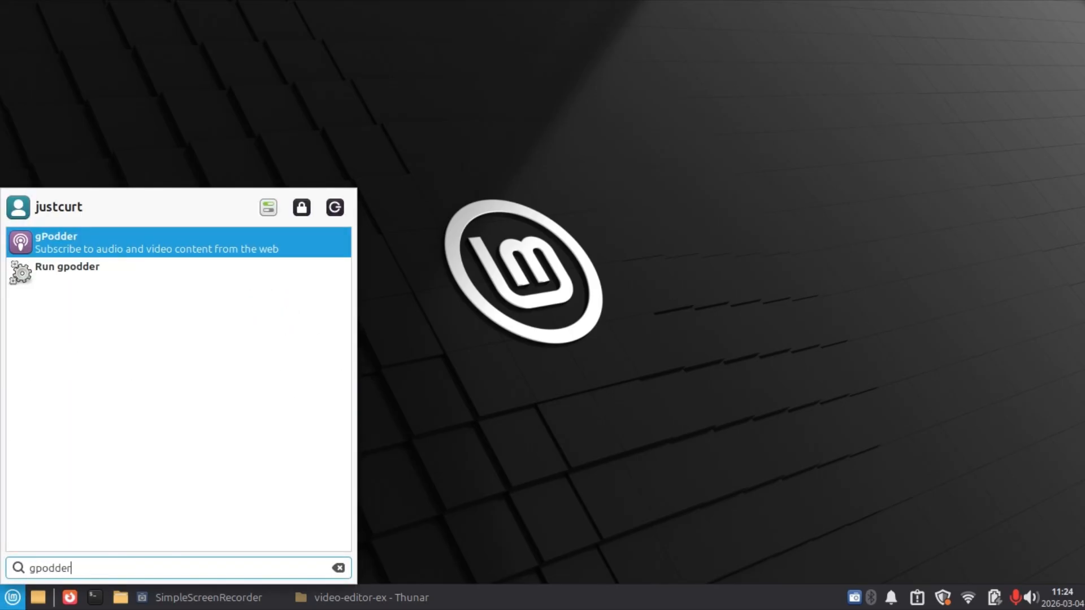
key("Return")
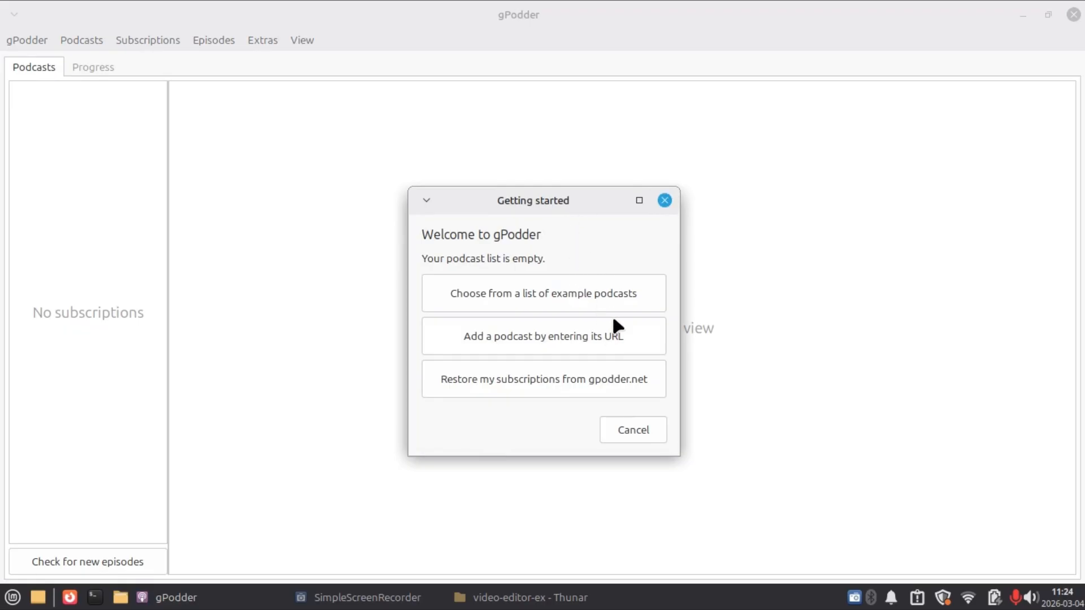
left_click(665, 200)
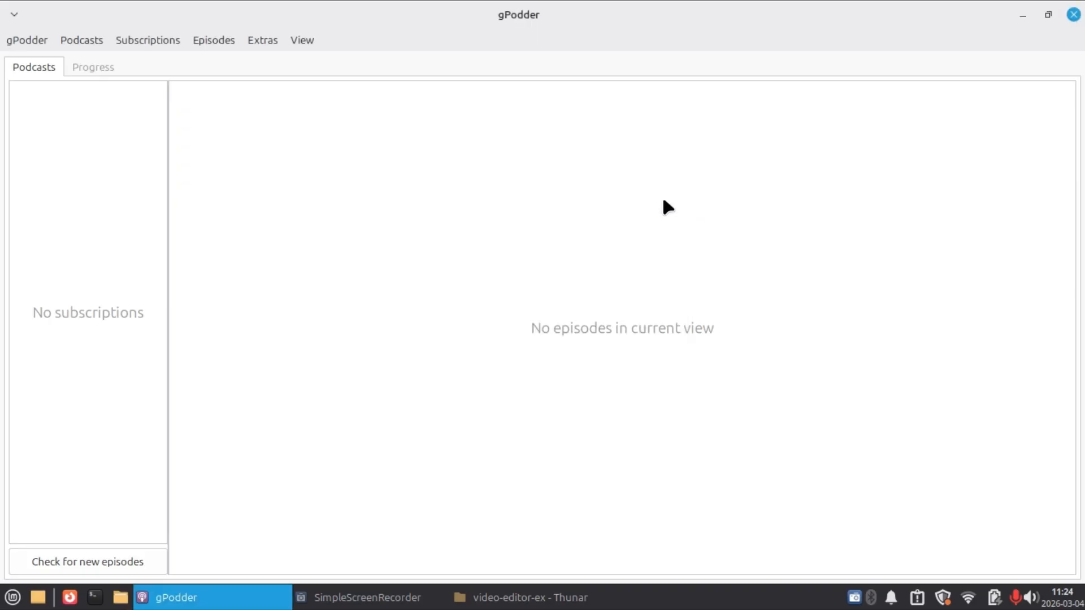
Open the search for new podcasts and browse the gpodder.net Top 50 list.
left_click(136, 38)
left_click(155, 64)
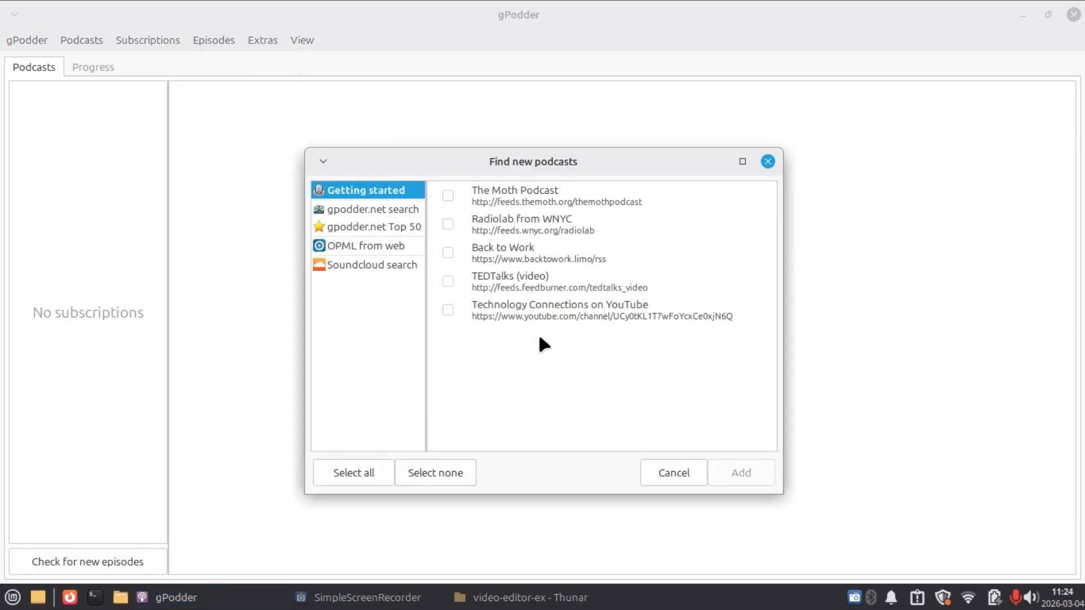
left_click(377, 227)
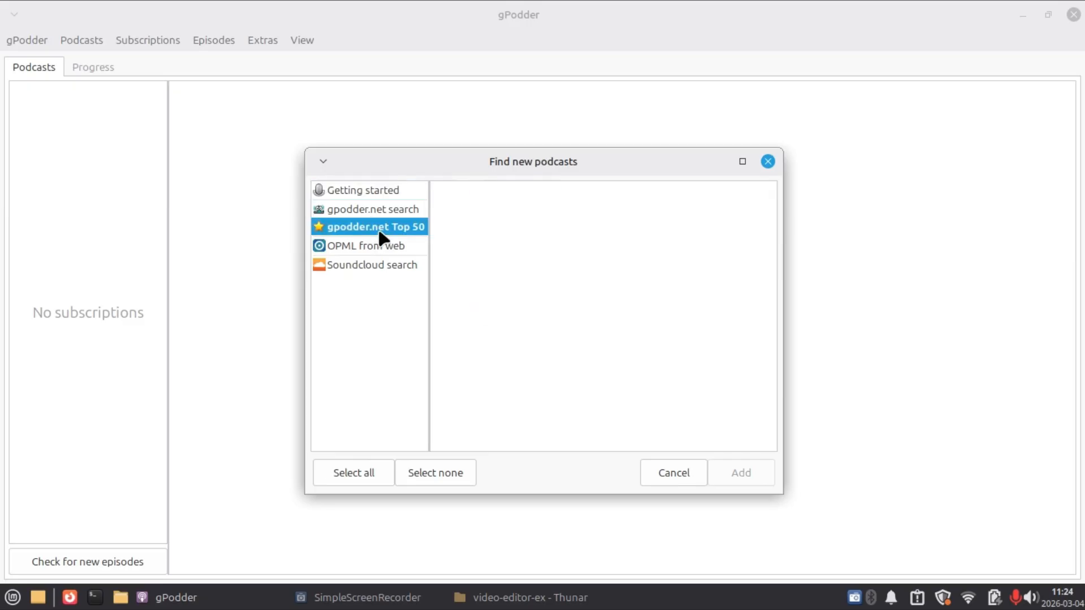
scroll(536, 223, "down", 6)
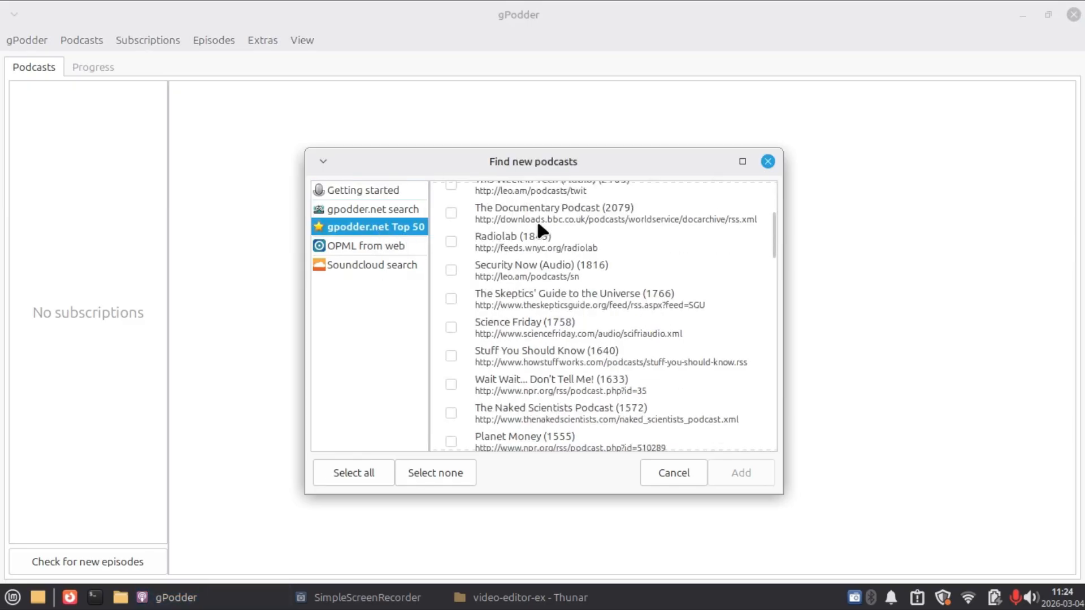
scroll(536, 223, "up", 3)
scroll(536, 215, "up", 3)
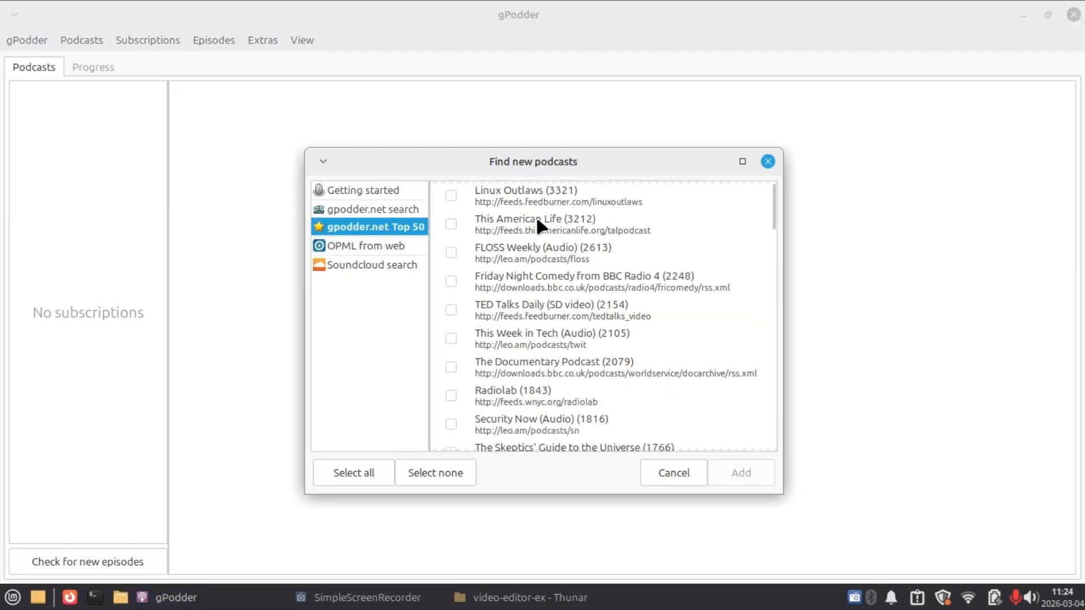
Search gpodder.net for "The Wan Show" and subscribe to the anchor.fm feed of The WAN Show.
left_click(332, 209)
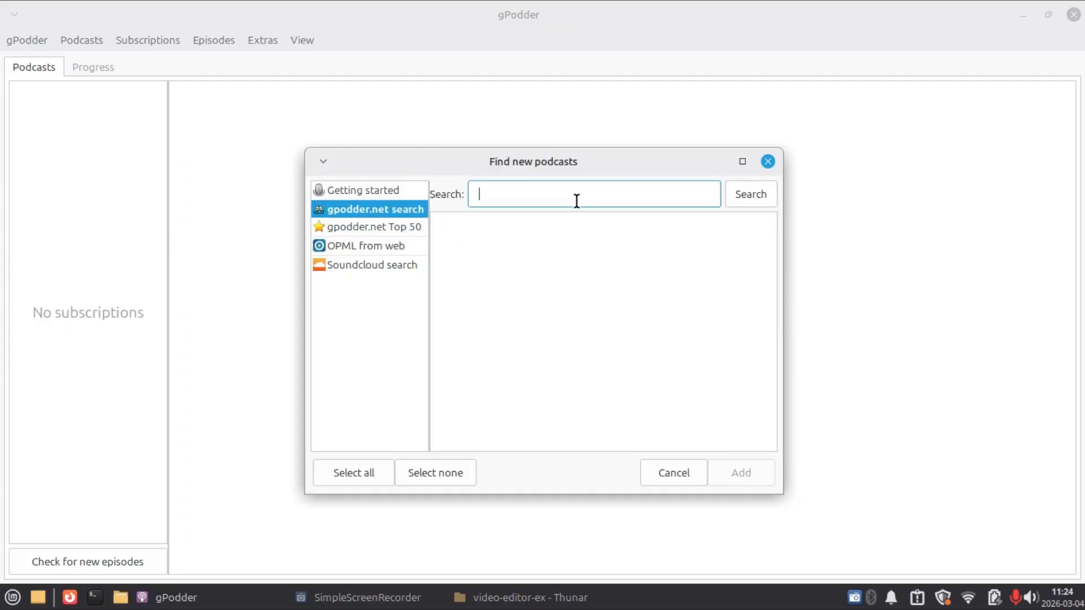
type("The Wan SHhow")
key("Return")
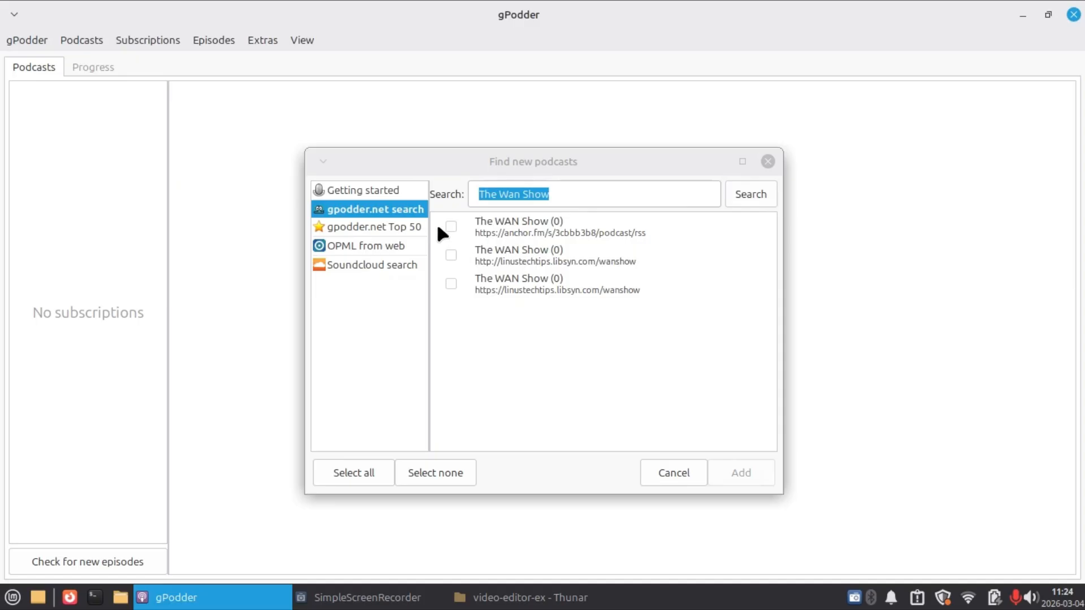
left_click(450, 226)
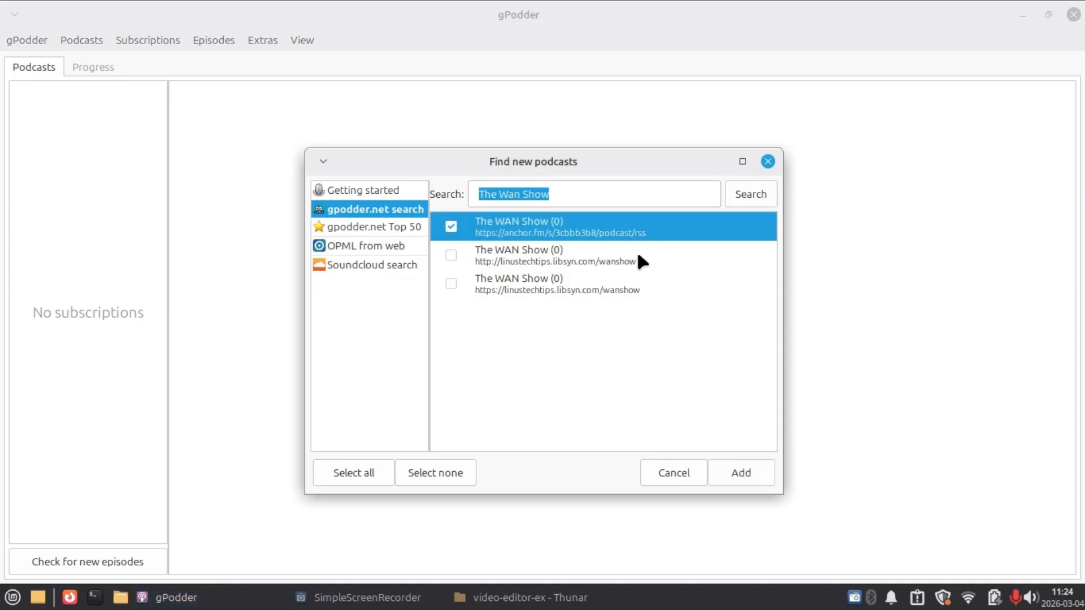
left_click(735, 476)
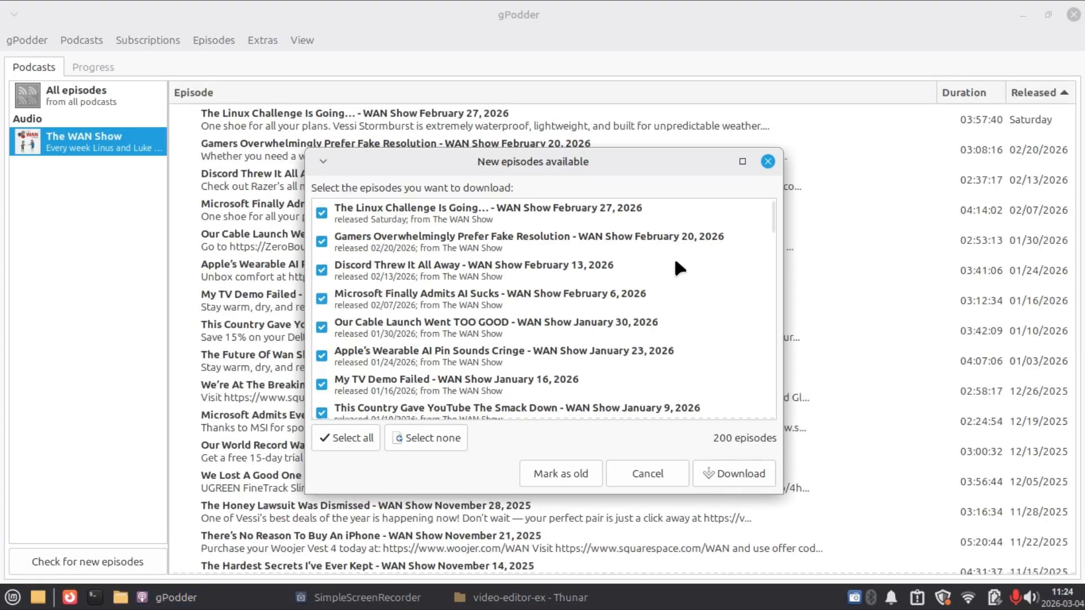
Dismiss the new episodes dialog and download only the WAN Show episode of February 27, 2026.
left_click(767, 164)
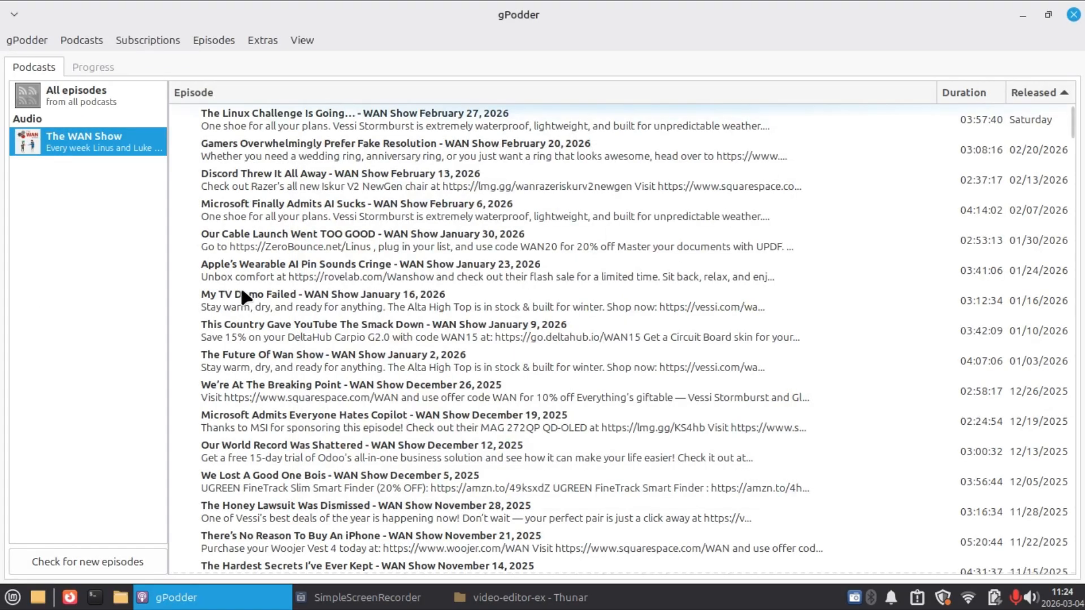
left_click(251, 113)
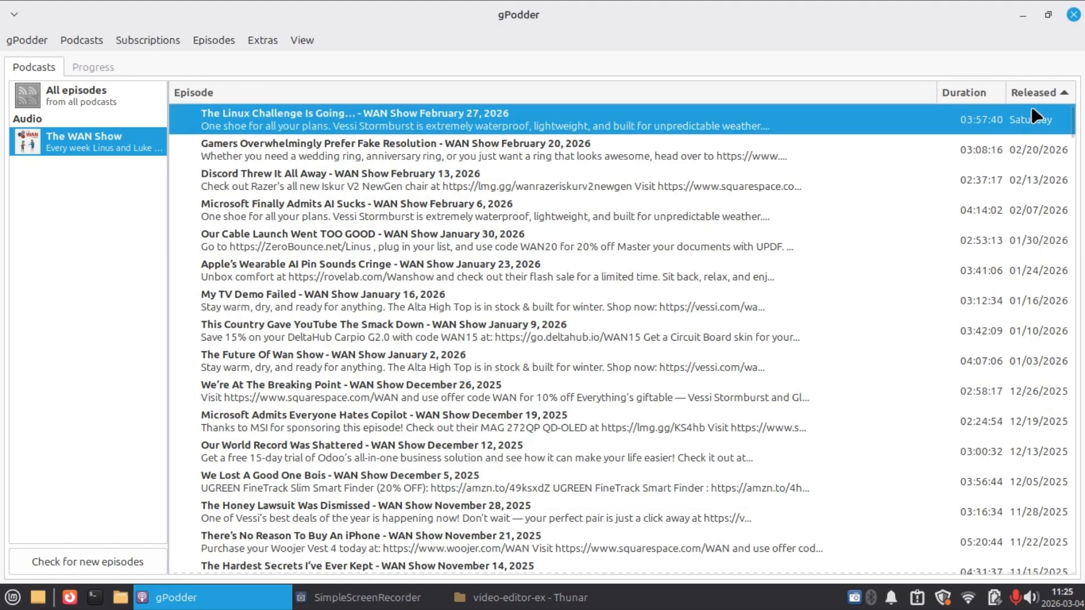
right_click(316, 114)
left_click(332, 144)
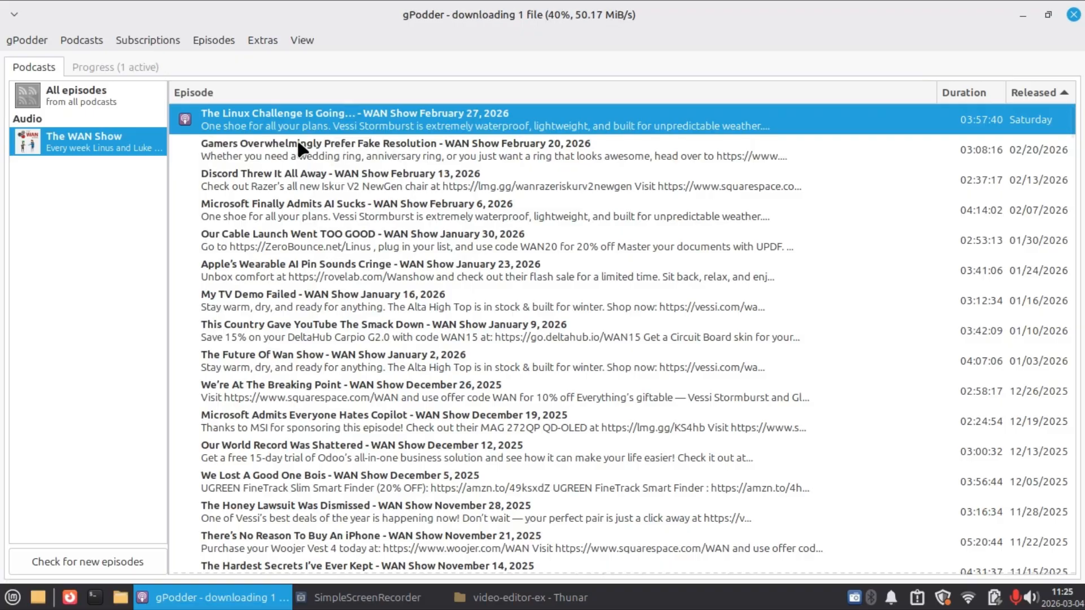
Open the downloaded episode's folder and play its MP3 file in Rhythmbox.
mouse_move(181, 120)
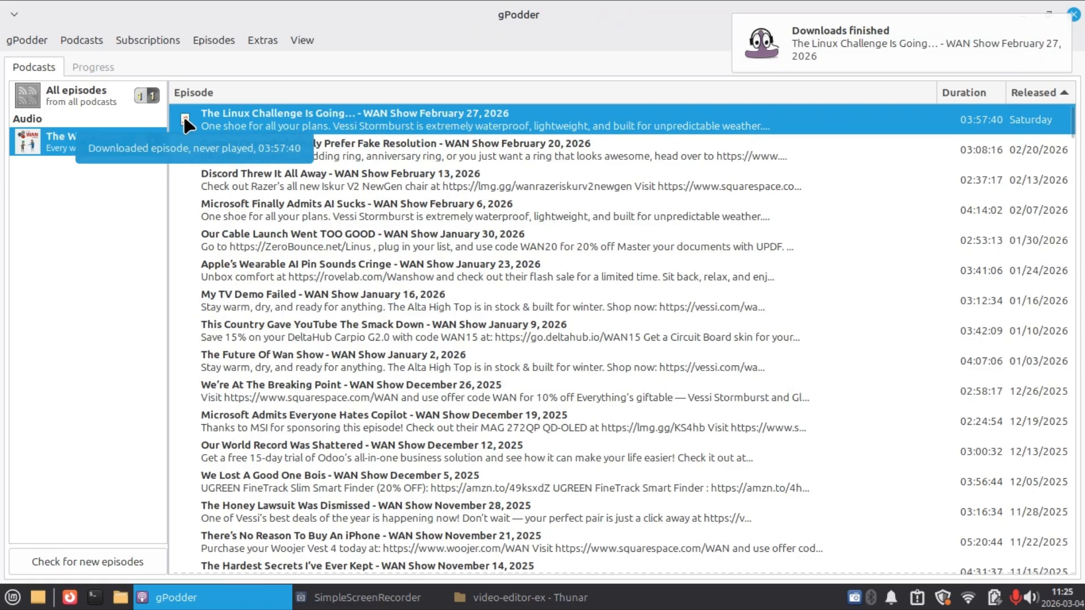
right_click(232, 116)
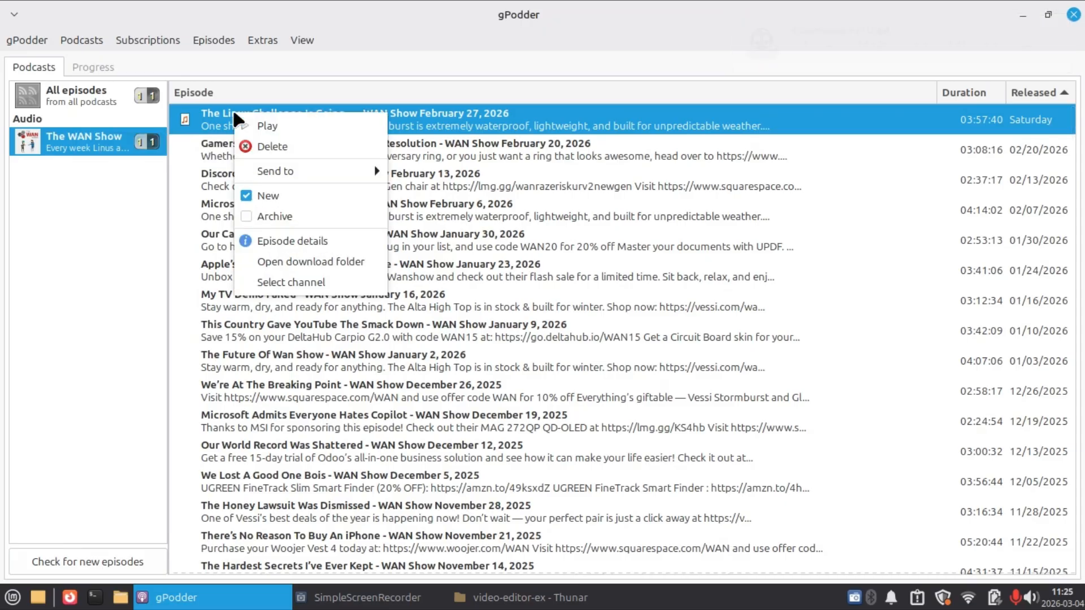
left_click(296, 262)
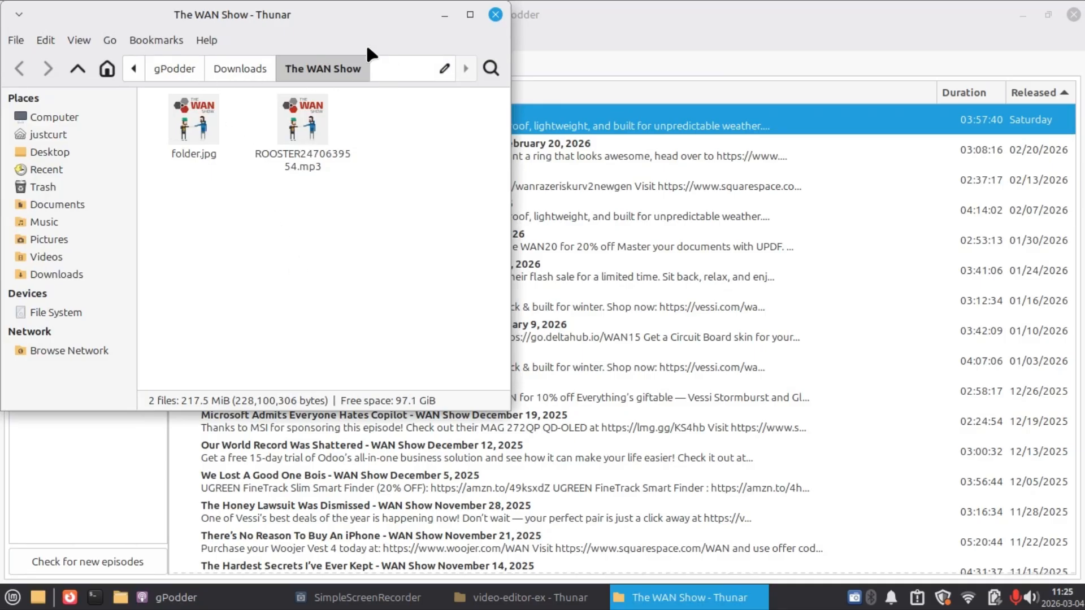
right_click(299, 129)
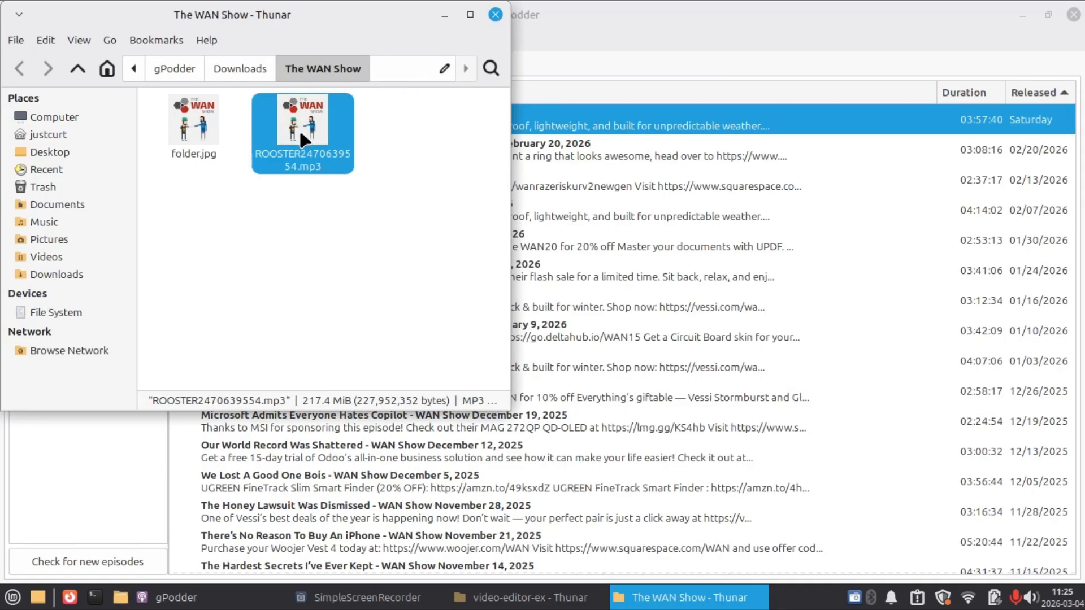
mouse_move(334, 165)
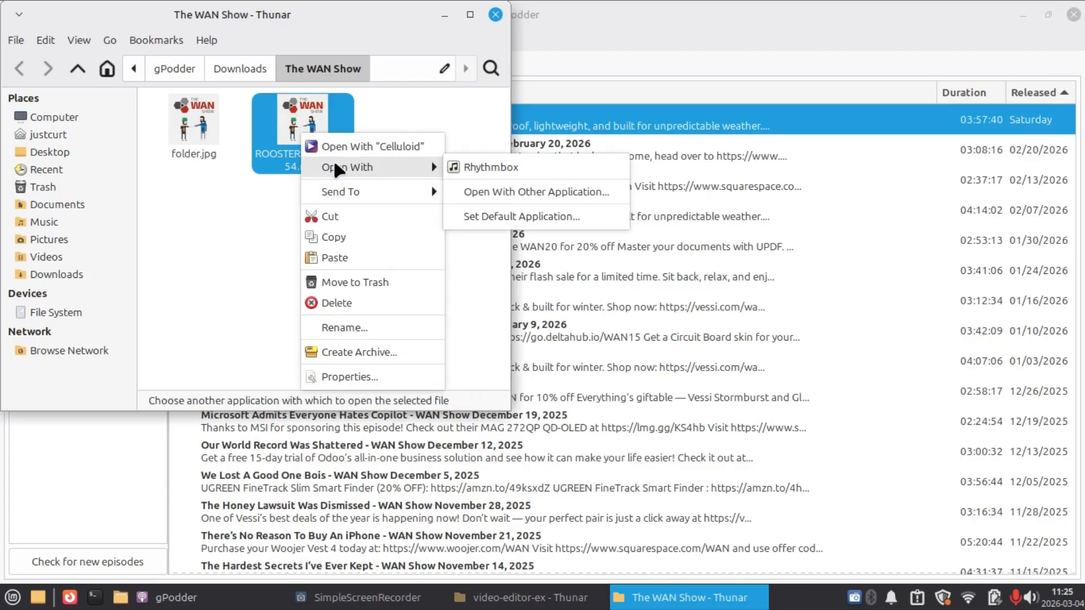
left_click(500, 166)
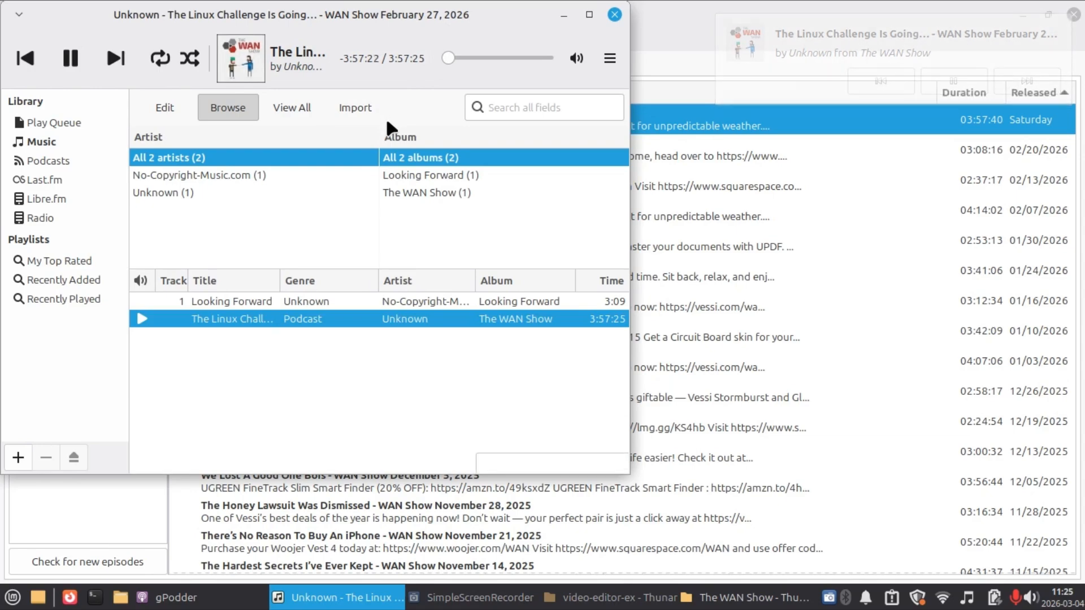
Pause the episode and close Rhythmbox completely, along with the download folder window and gPodder.
left_click(69, 57)
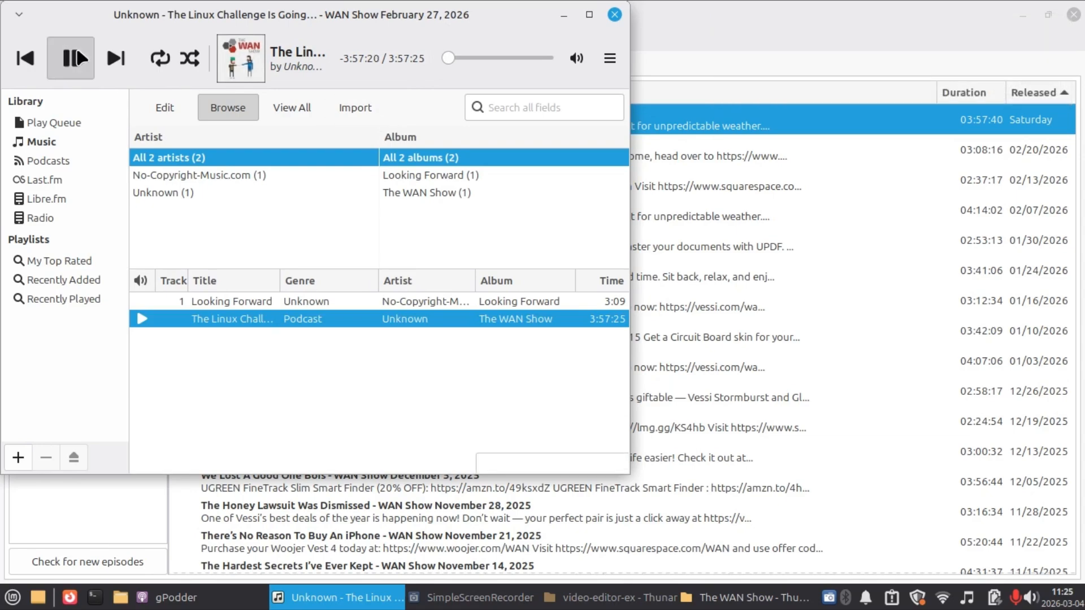
left_click(614, 16)
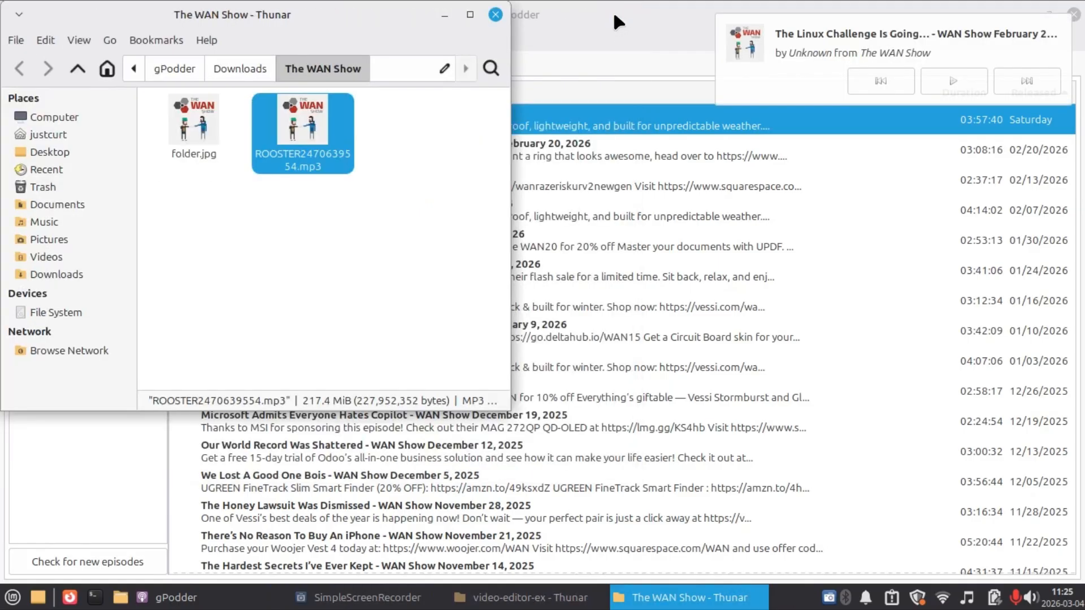
right_click(967, 598)
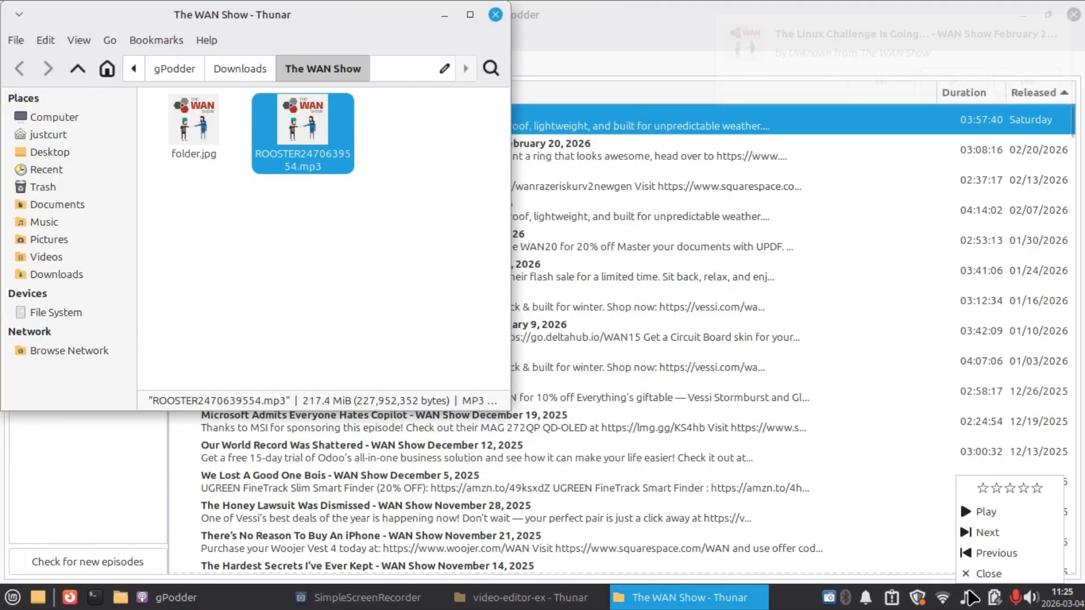
left_click(966, 575)
left_click(495, 15)
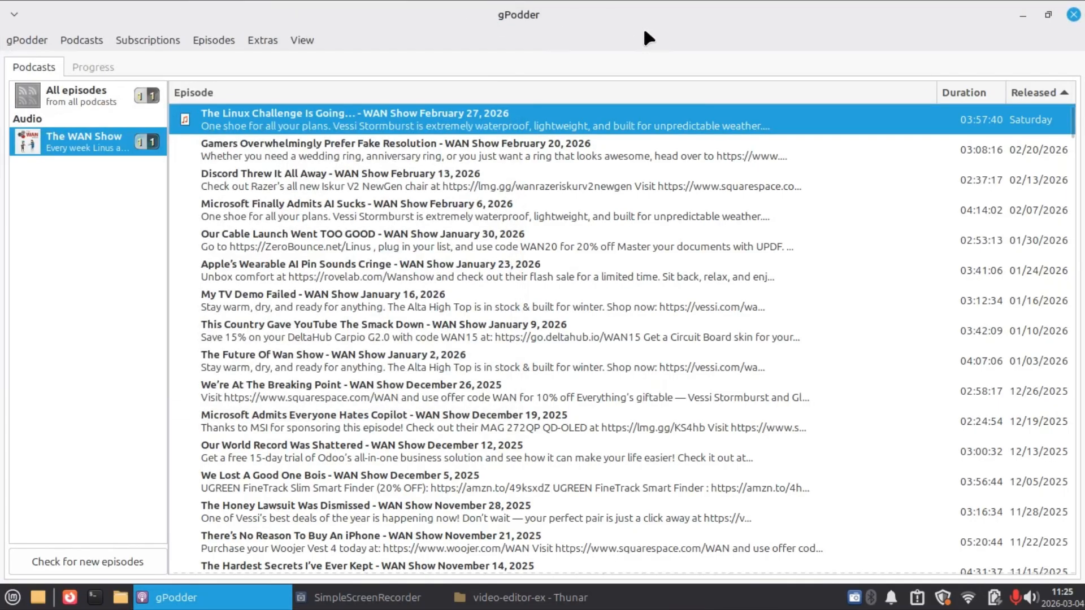
left_click(1073, 14)
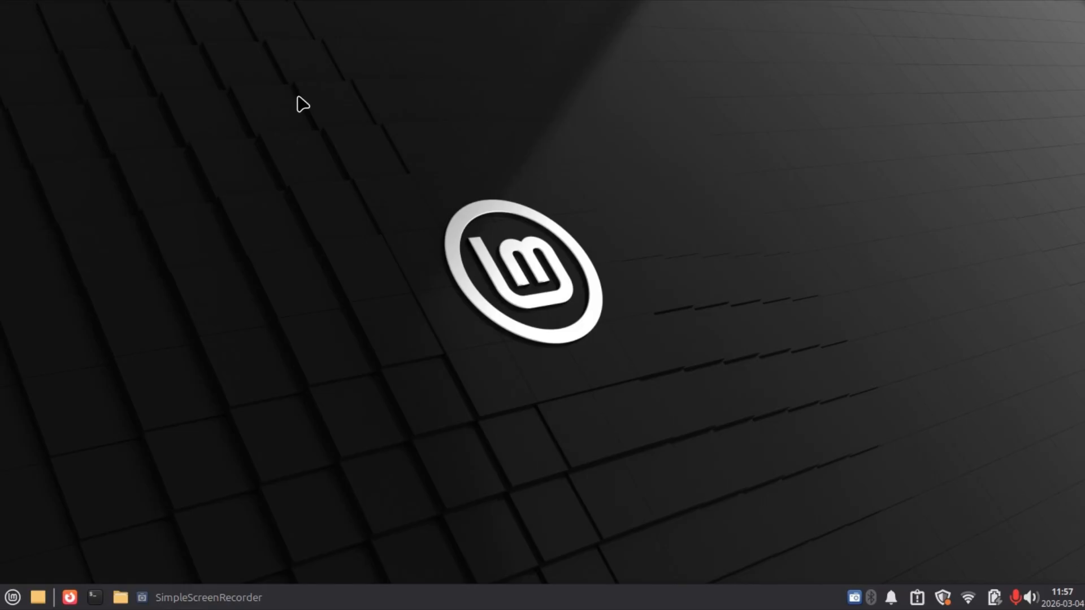
Open the desktop settings and look through the menu and icon options before returning to the background options.
right_click(227, 278)
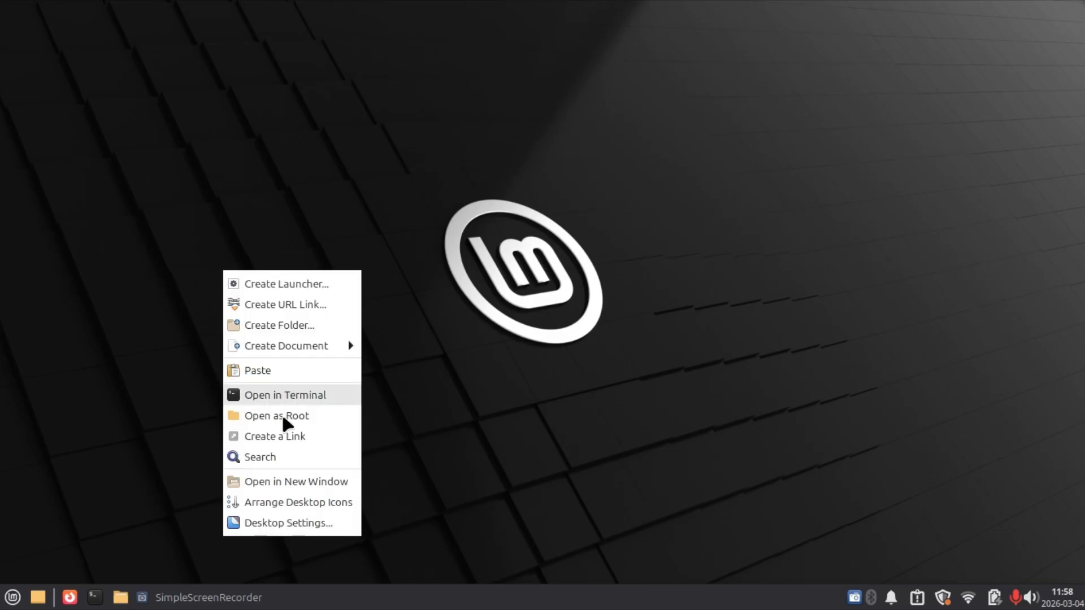
left_click(295, 528)
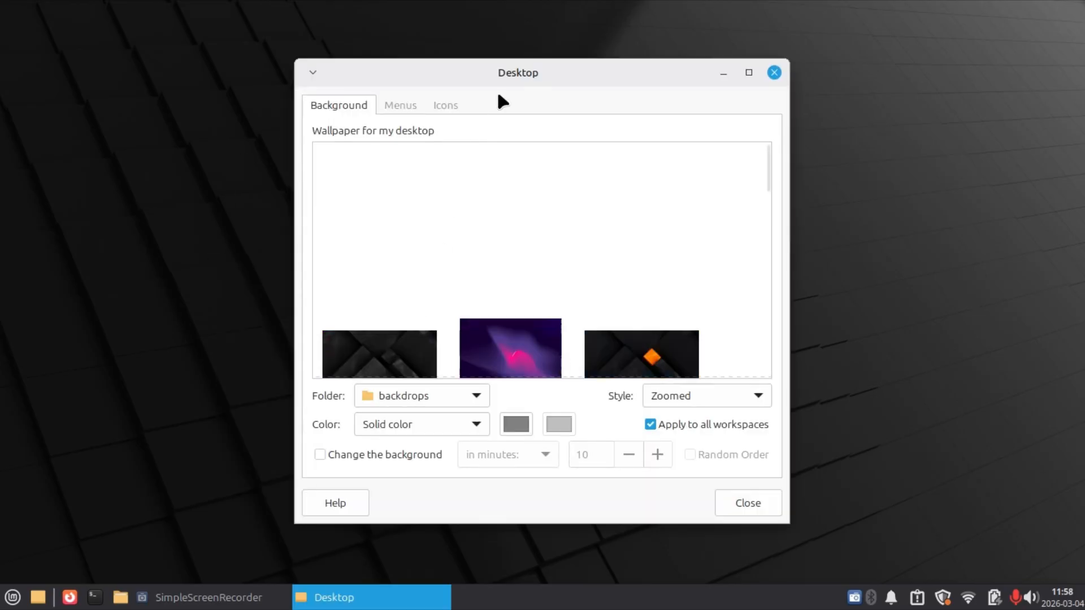
left_click_drag(483, 66, 553, 63)
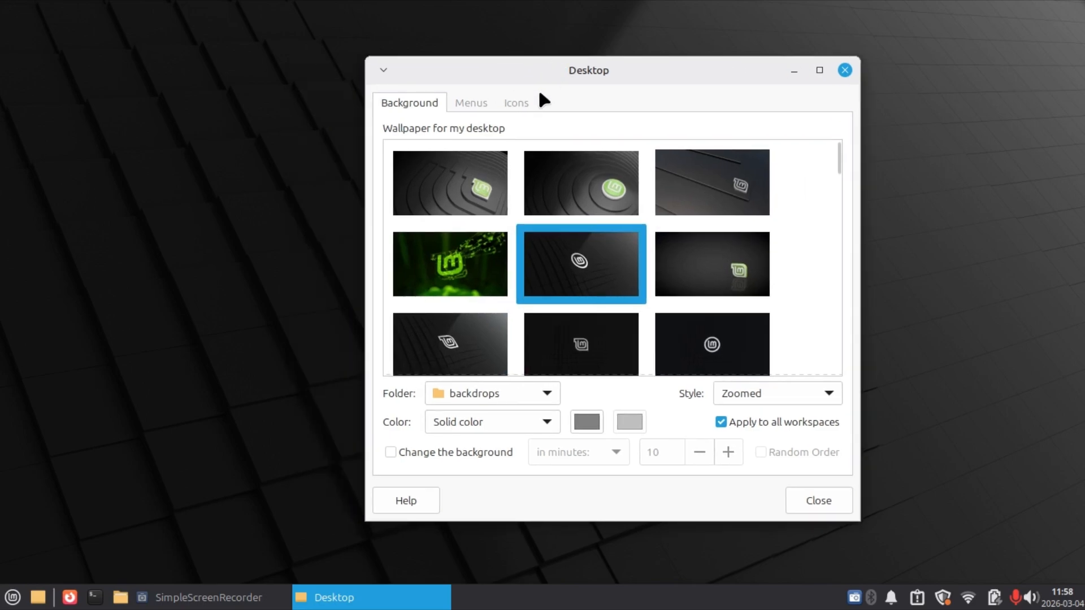
left_click(473, 102)
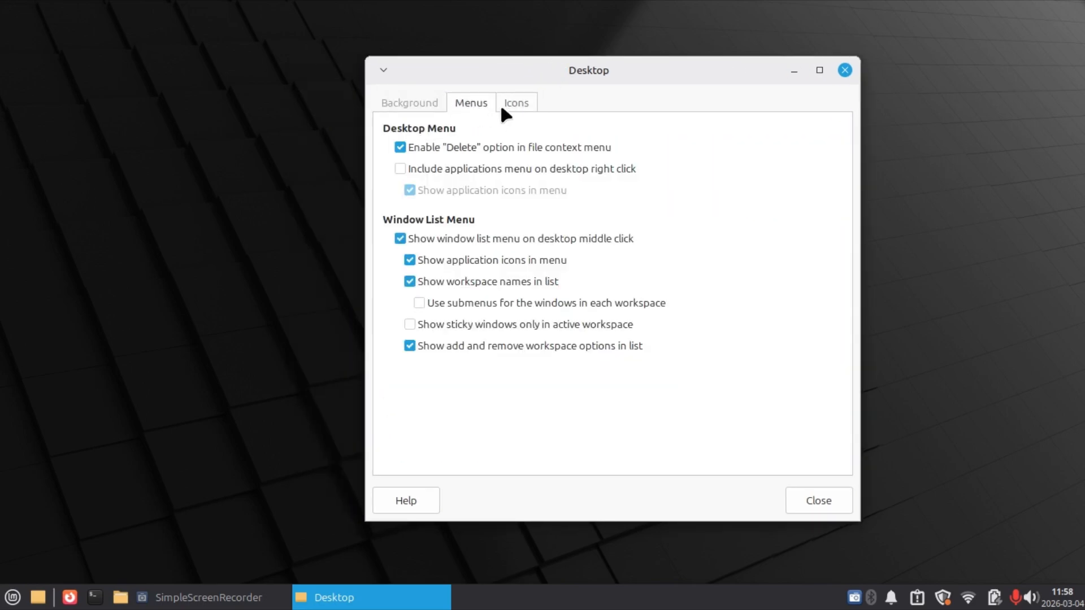
left_click(512, 102)
left_click(398, 106)
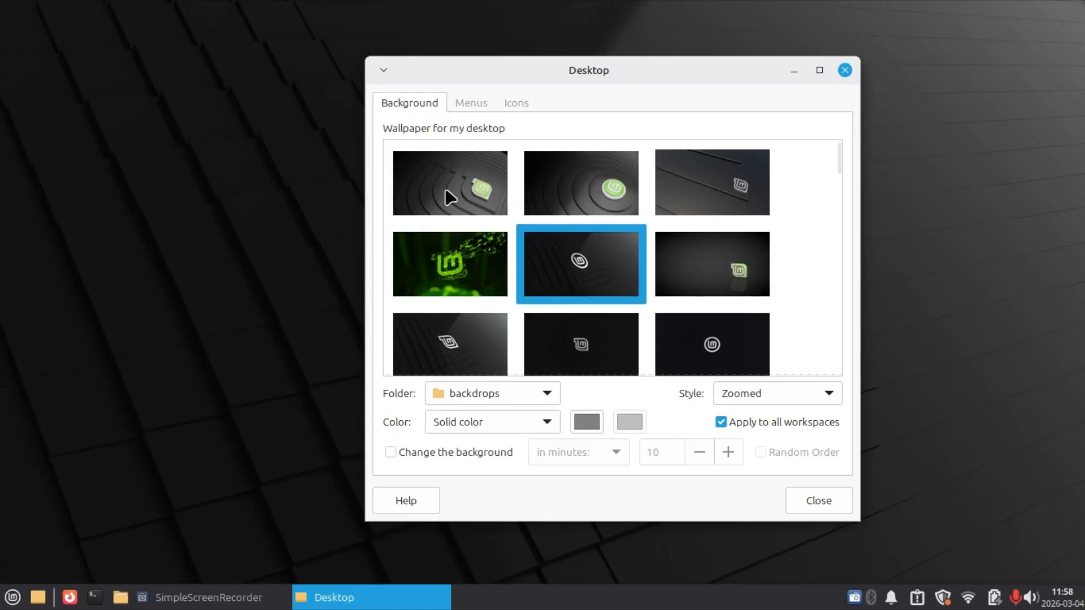
Browse the backdrops, and set the green Linux Mint image from the Pictures folder as the desktop wallpaper.
scroll(431, 199, "down", 10)
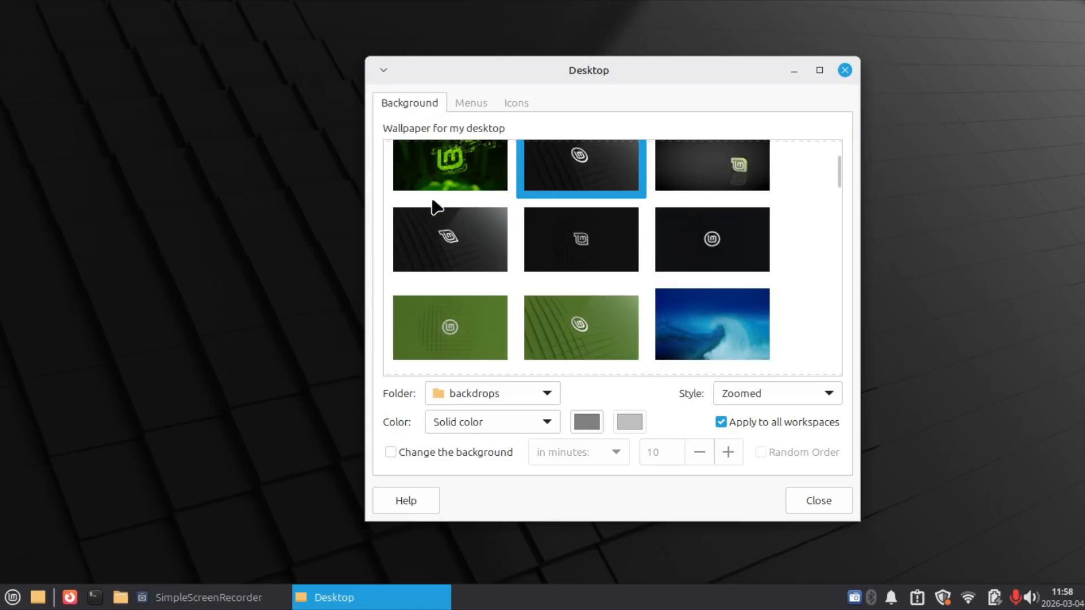
scroll(432, 199, "down", 10)
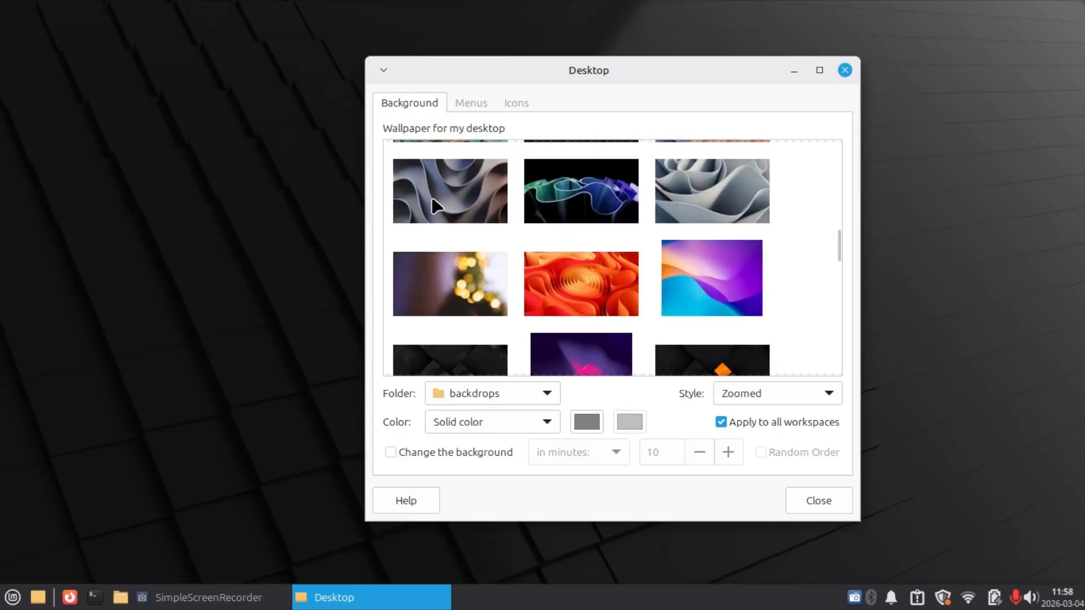
scroll(437, 207, "down", 10)
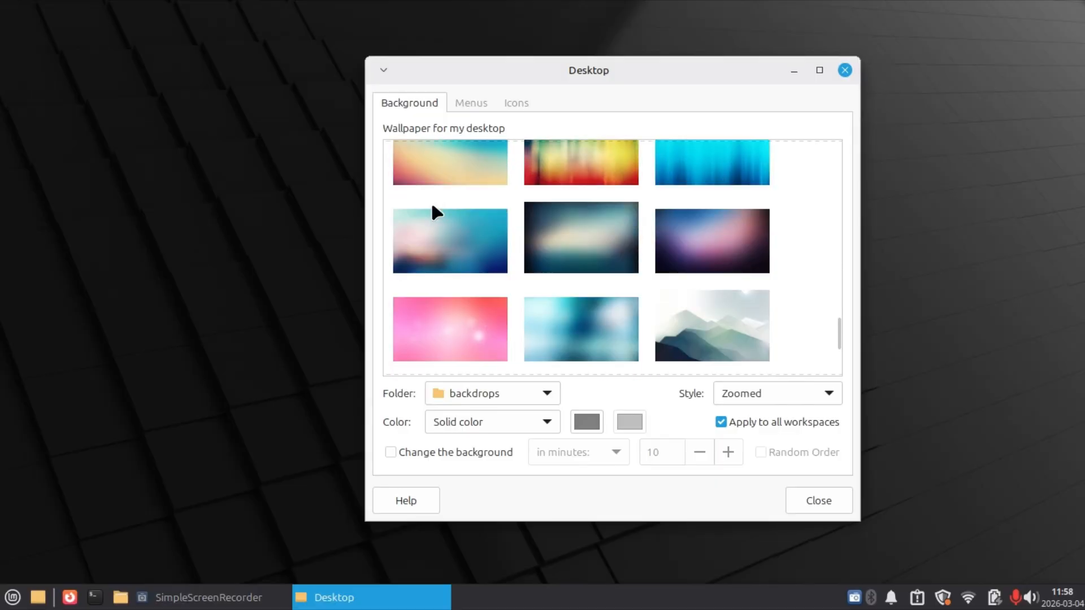
left_click(477, 395)
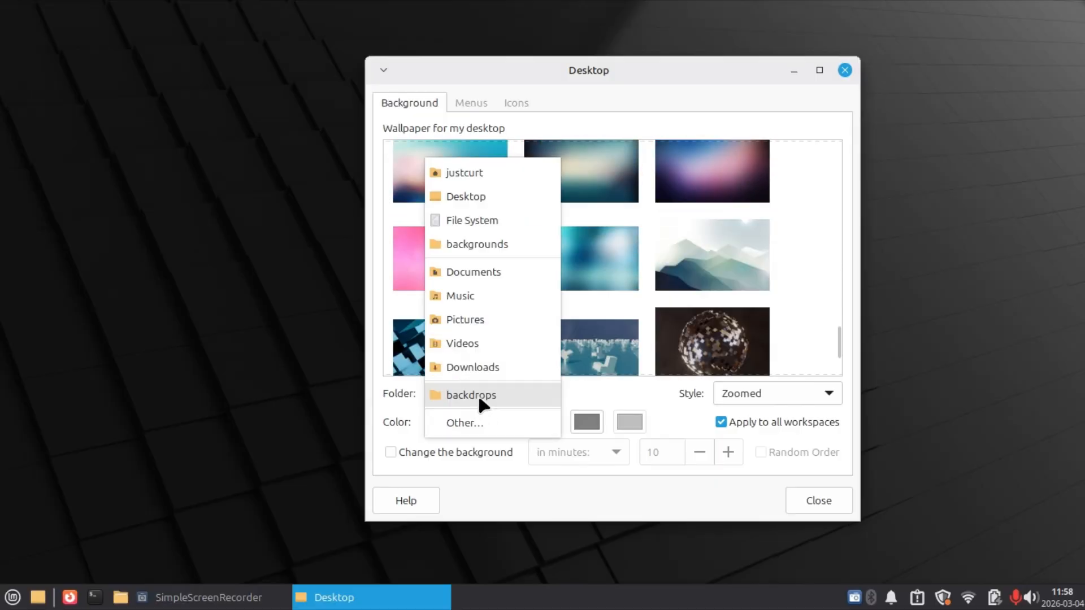
left_click(484, 317)
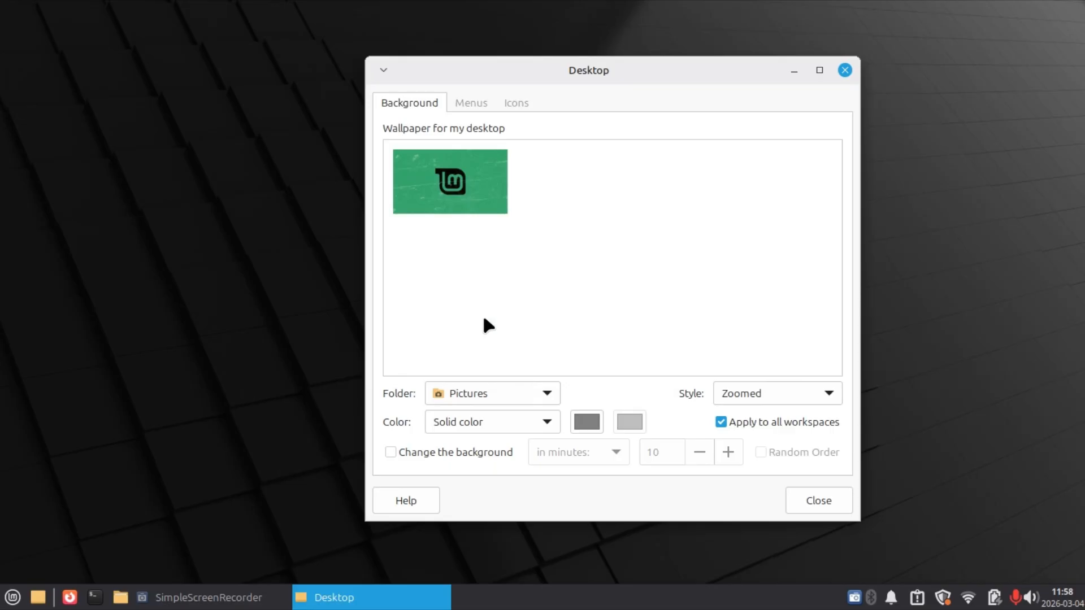
left_click(449, 175)
mouse_move(721, 103)
left_mouse_down()
mouse_move(705, 218)
mouse_move(717, 480)
mouse_move(768, 126)
mouse_move(782, 118)
mouse_move(720, 83)
left_mouse_up()
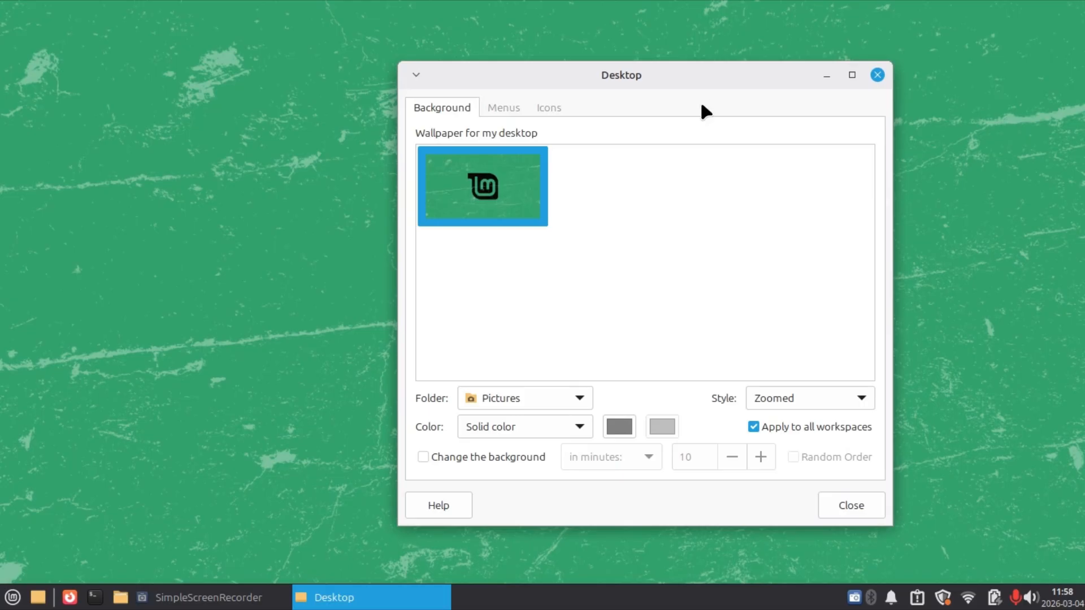
Review the desktop menu options and examine both the desktop context menu and the window list menu.
left_click(498, 110)
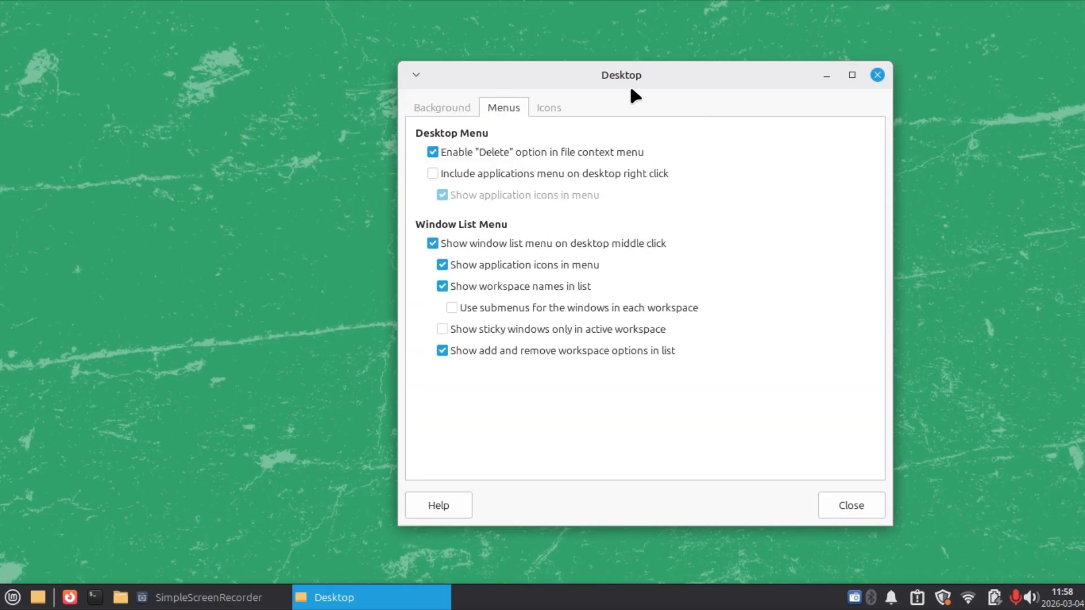
left_click_drag(629, 84, 667, 79)
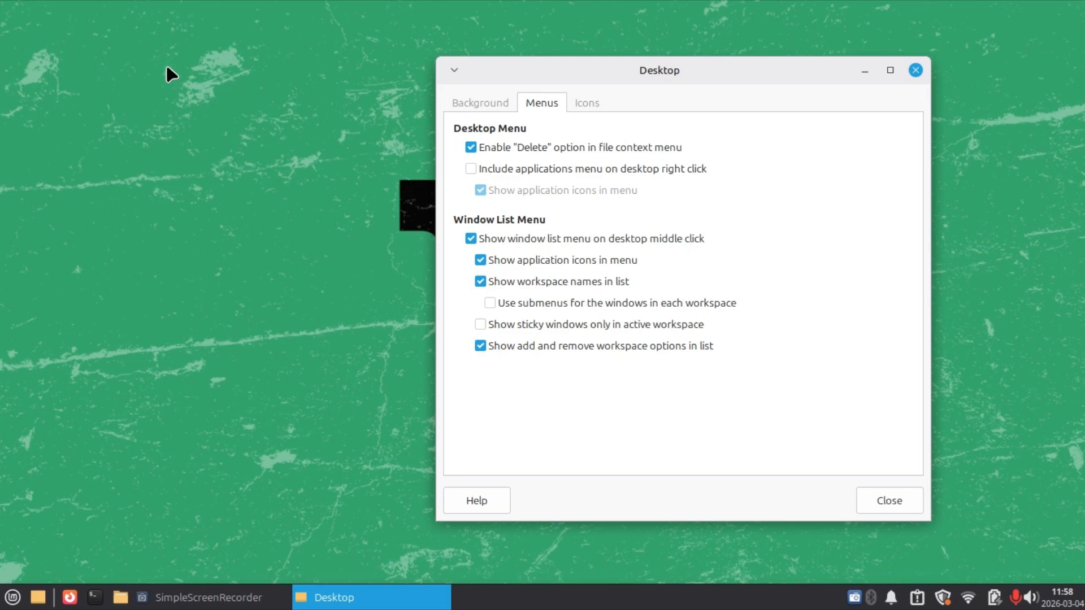
right_click(47, 39)
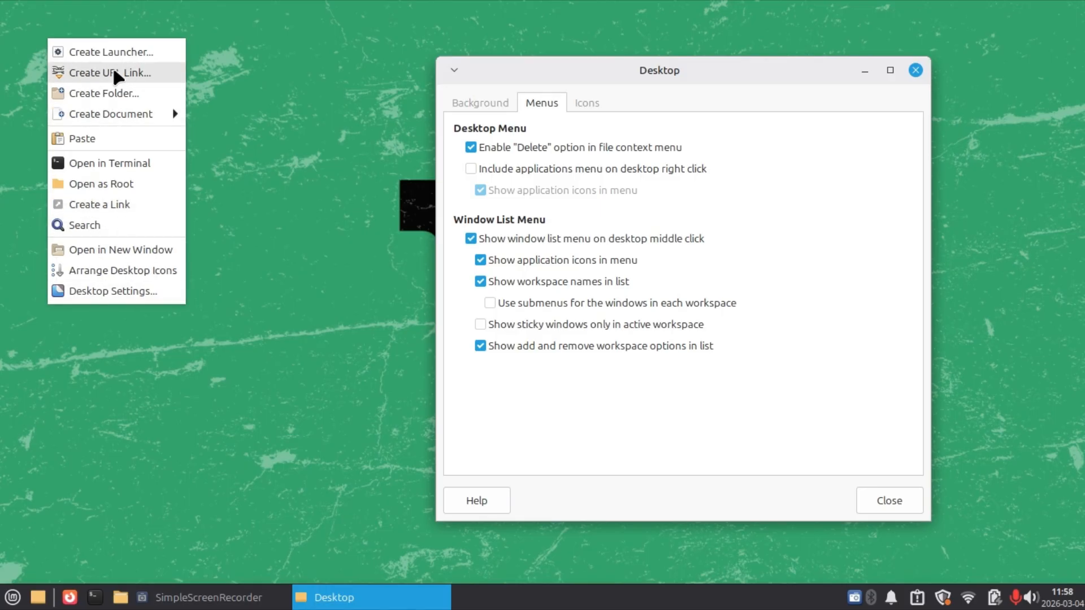
left_click(282, 142)
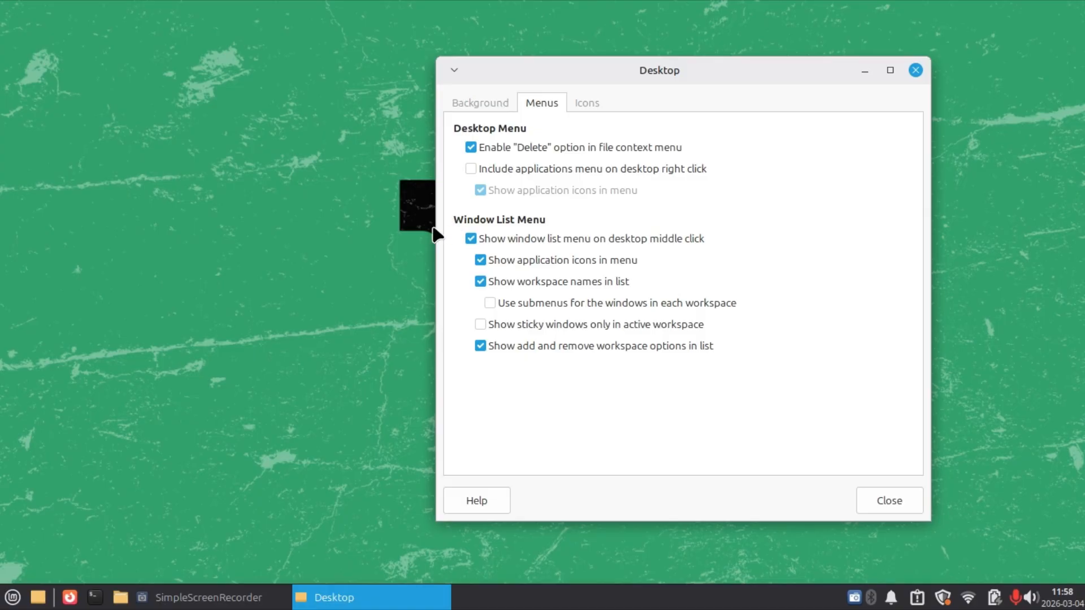
middle_click(235, 227)
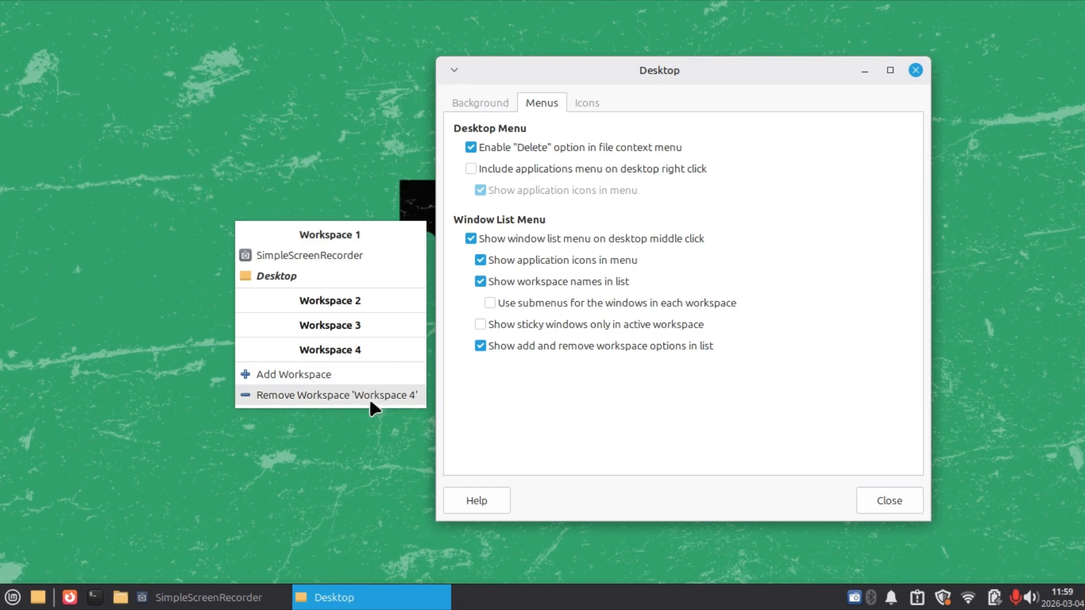
left_click(322, 152)
Enable the default Home and Trash icons on the desktop.
left_click(603, 105)
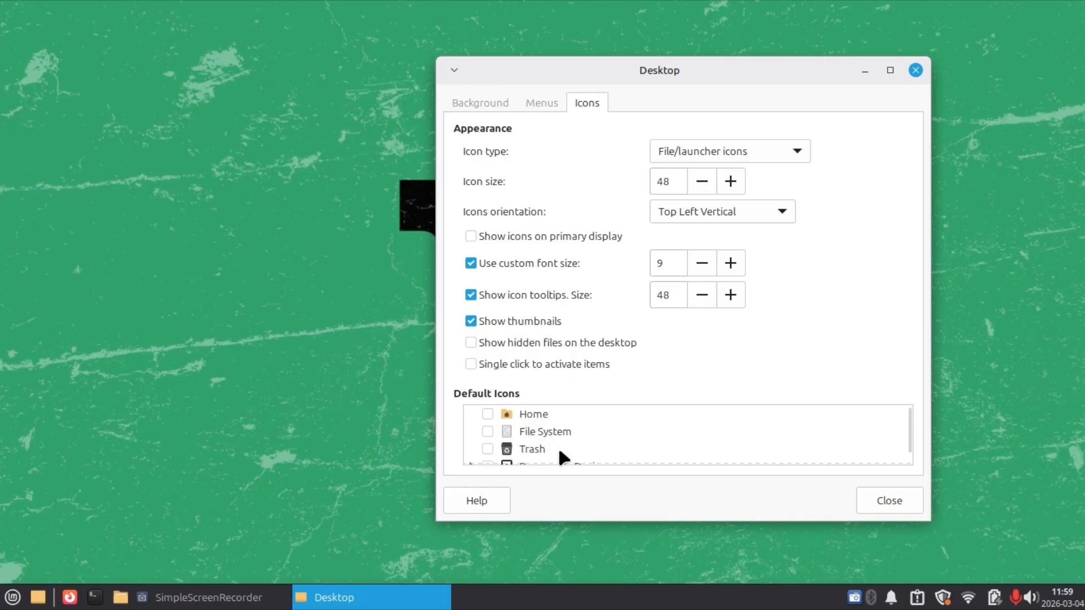
left_click(486, 415)
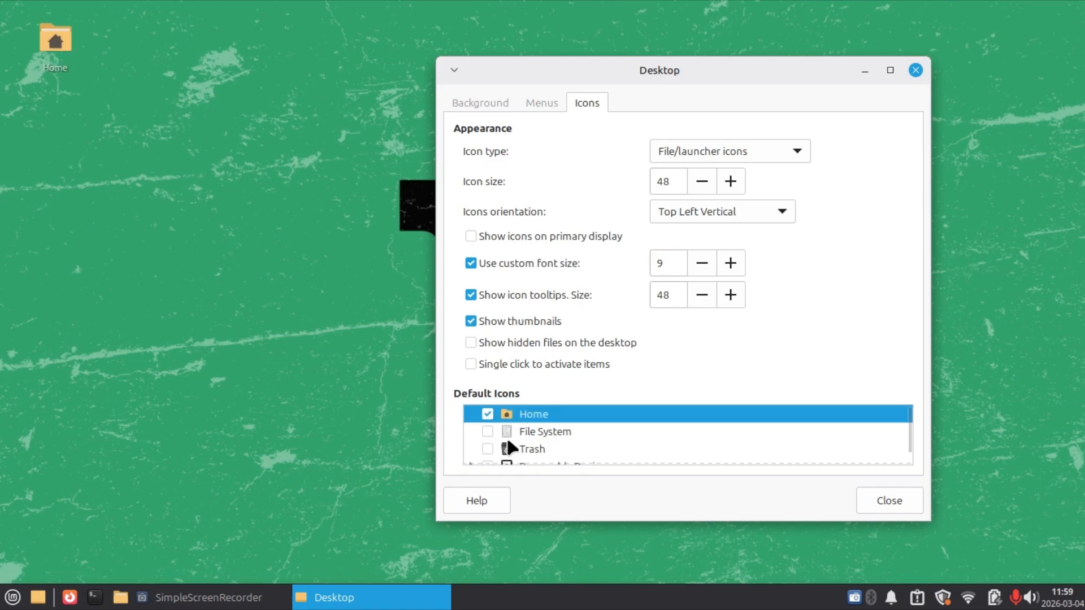
left_click(487, 449)
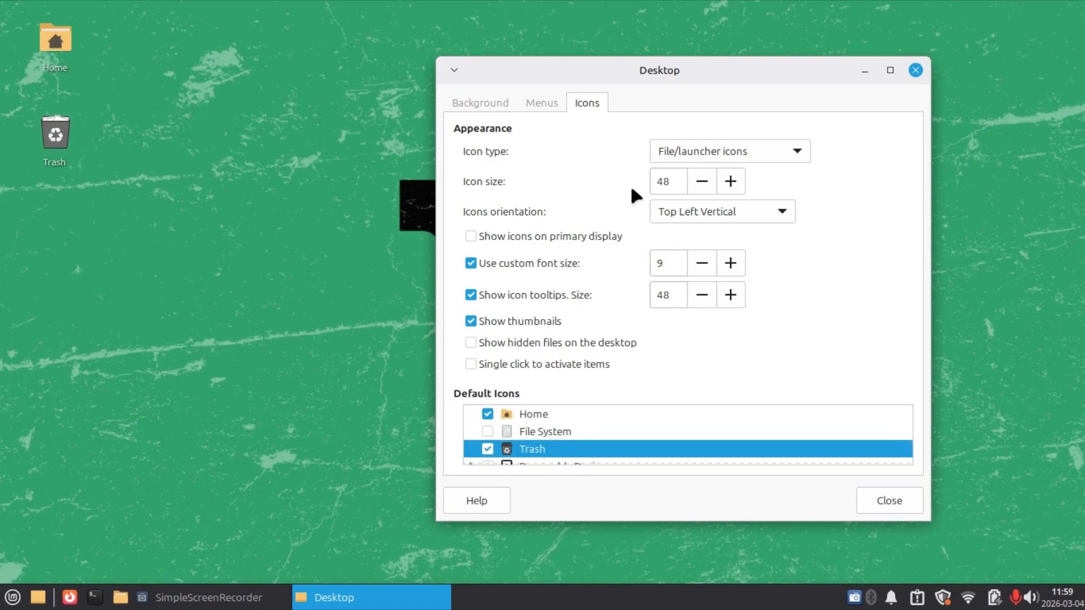
Set the desktop icon size to 52 and the custom icon font size to 10.
left_click(731, 182)
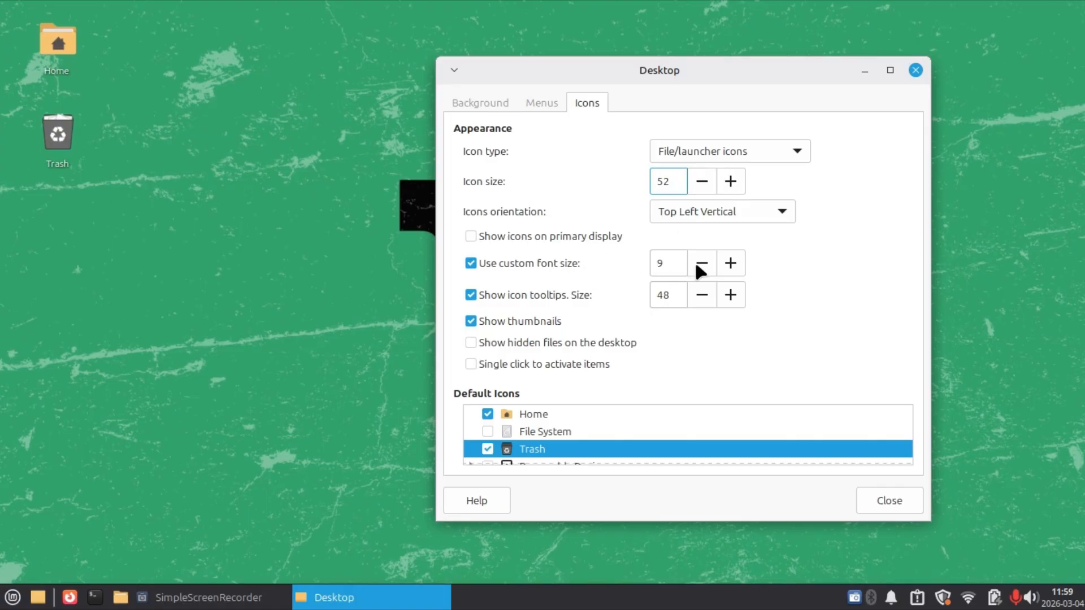
left_click(731, 264)
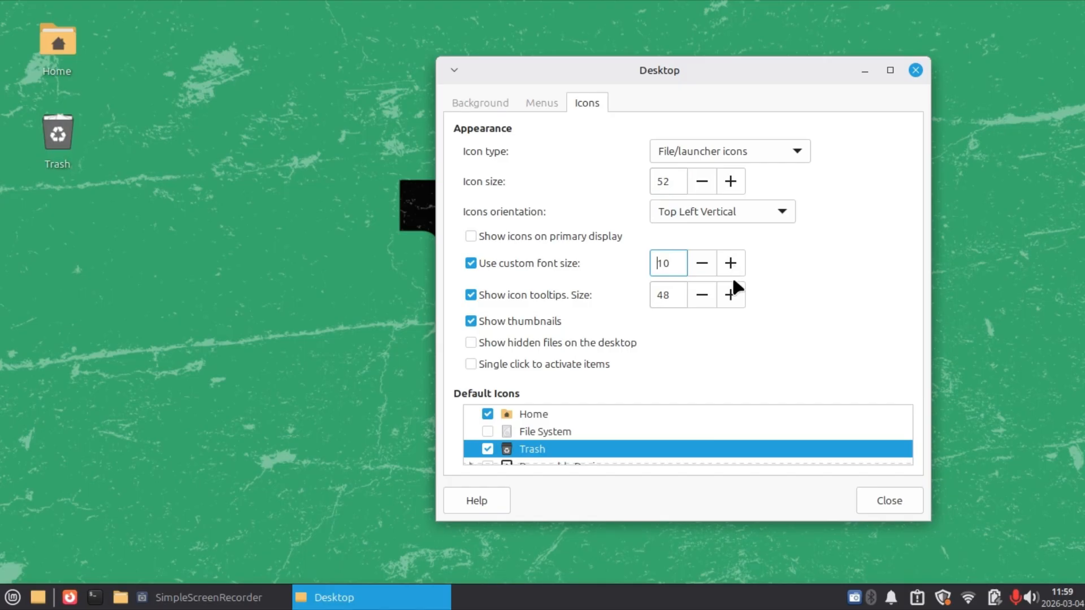
left_click(226, 195)
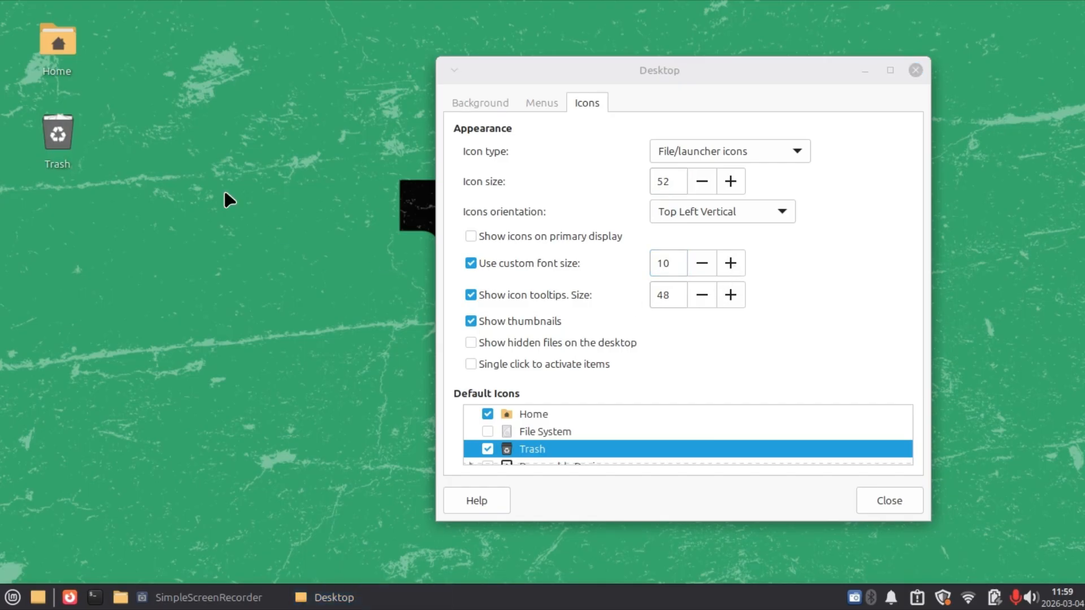
mouse_move(47, 40)
Close the desktop settings and move the Trash icon to the lower-right corner of the desktop.
left_click(877, 497)
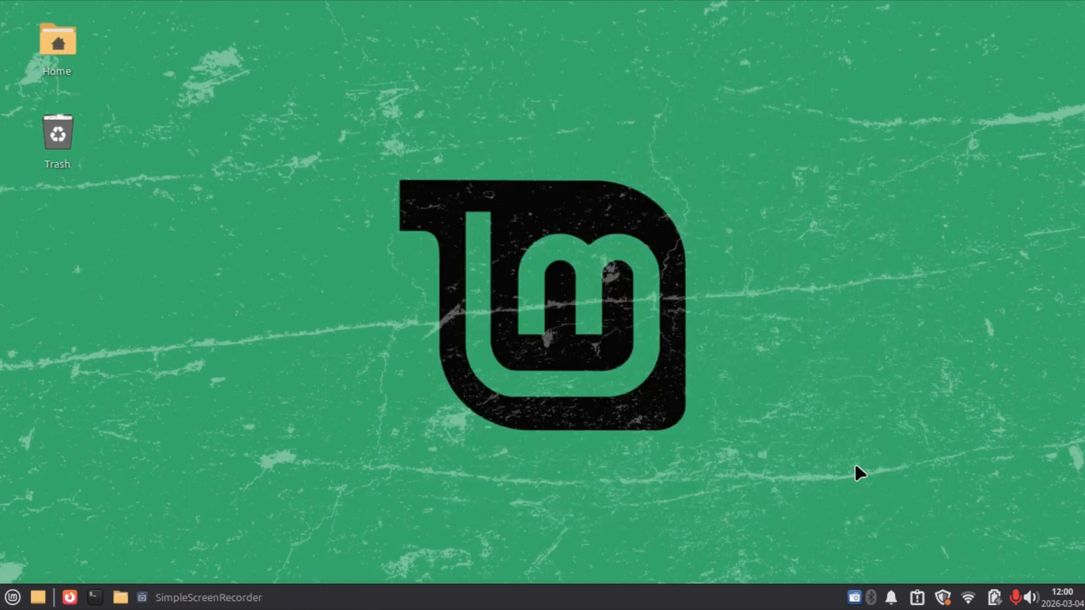
left_click_drag(52, 127, 1003, 512)
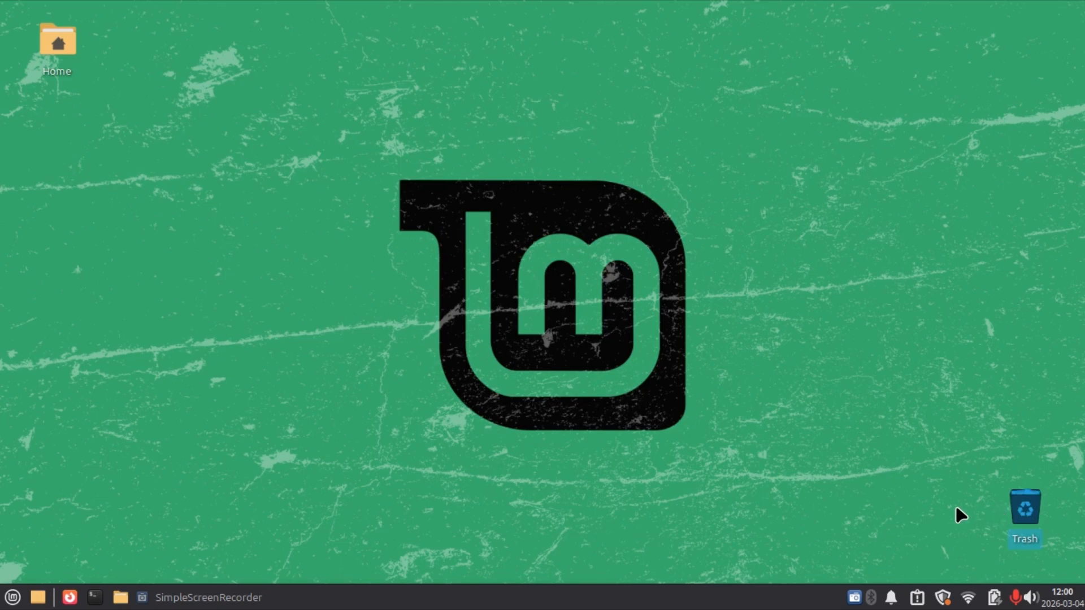
Look through the installed applications in the Multimedia and Internet categories.
left_click(13, 596)
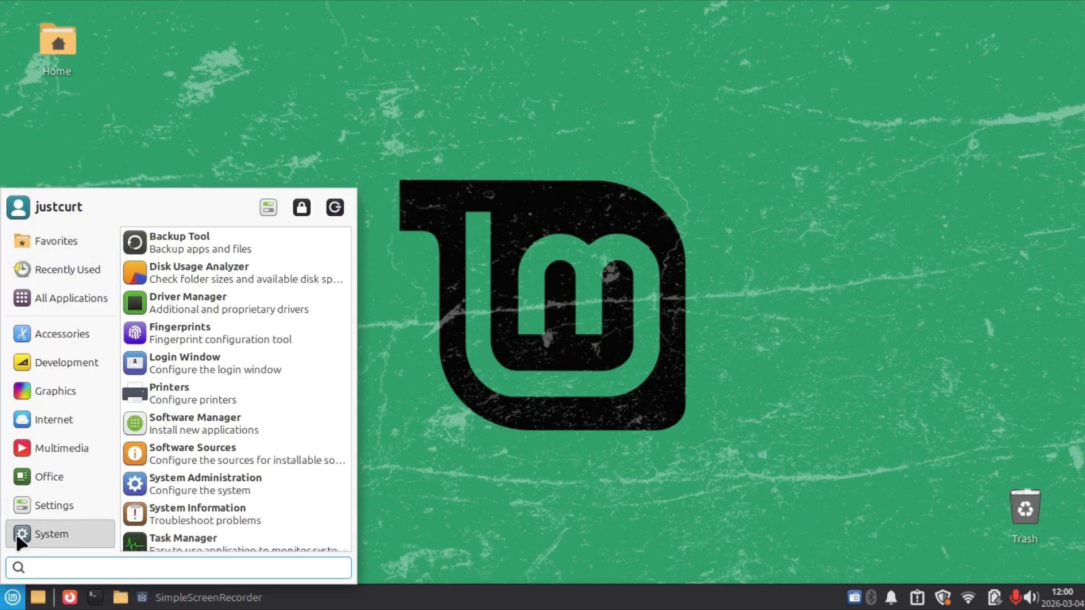
mouse_move(25, 448)
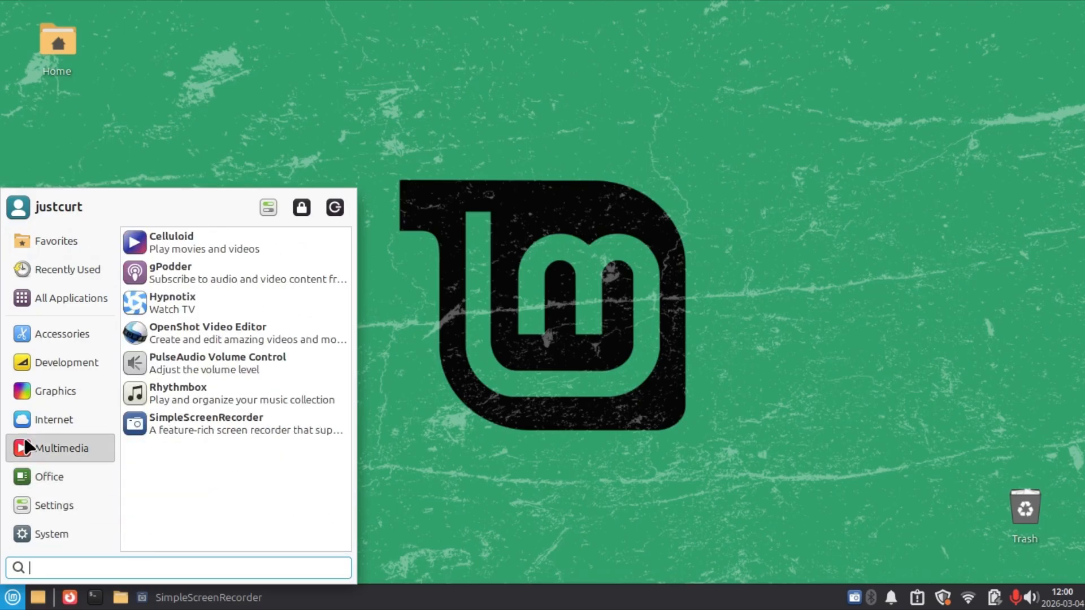
mouse_move(35, 419)
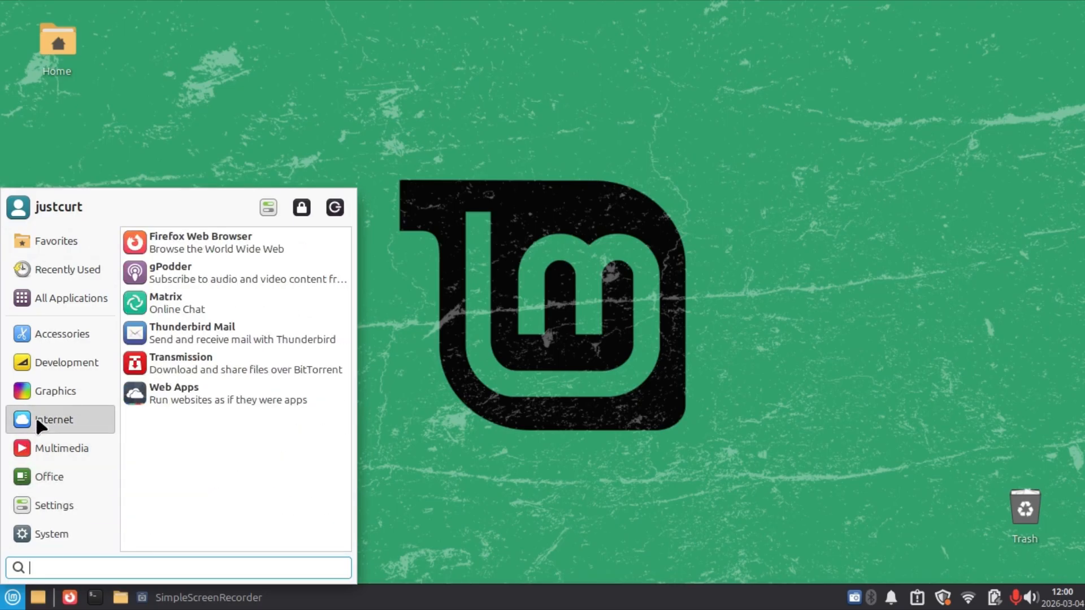
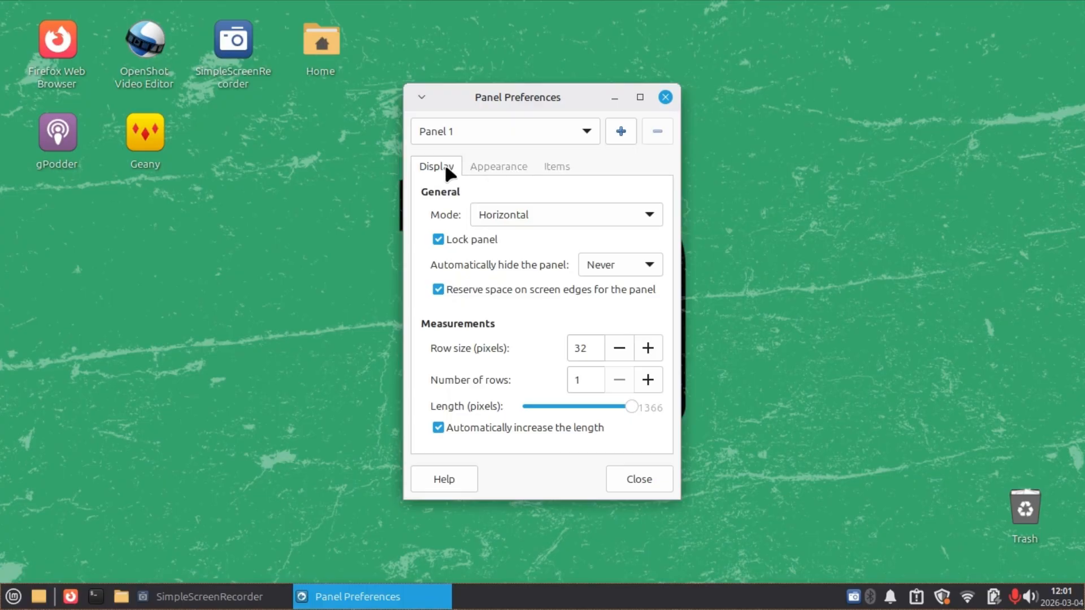
Review the panel's display and item settings, then set its row size to 35 pixels.
left_click(497, 166)
left_click(558, 167)
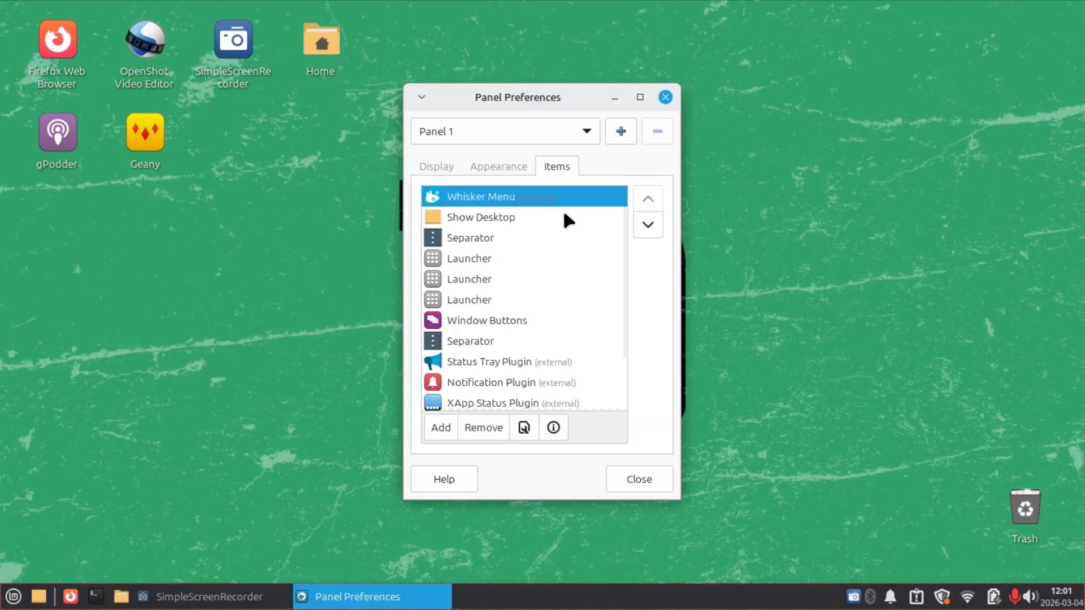
left_click(433, 169)
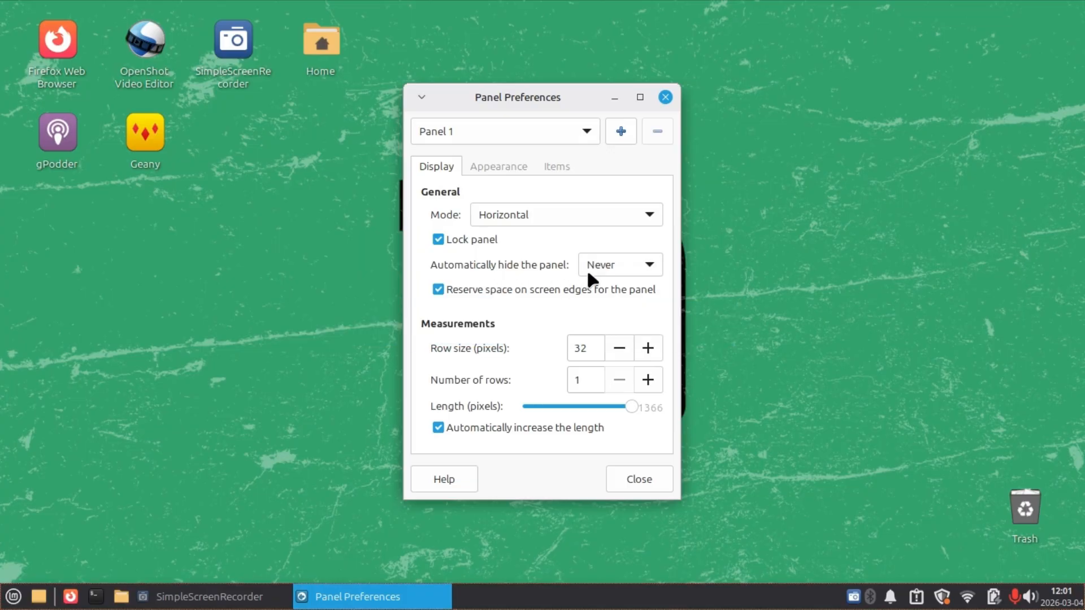
left_click(649, 266)
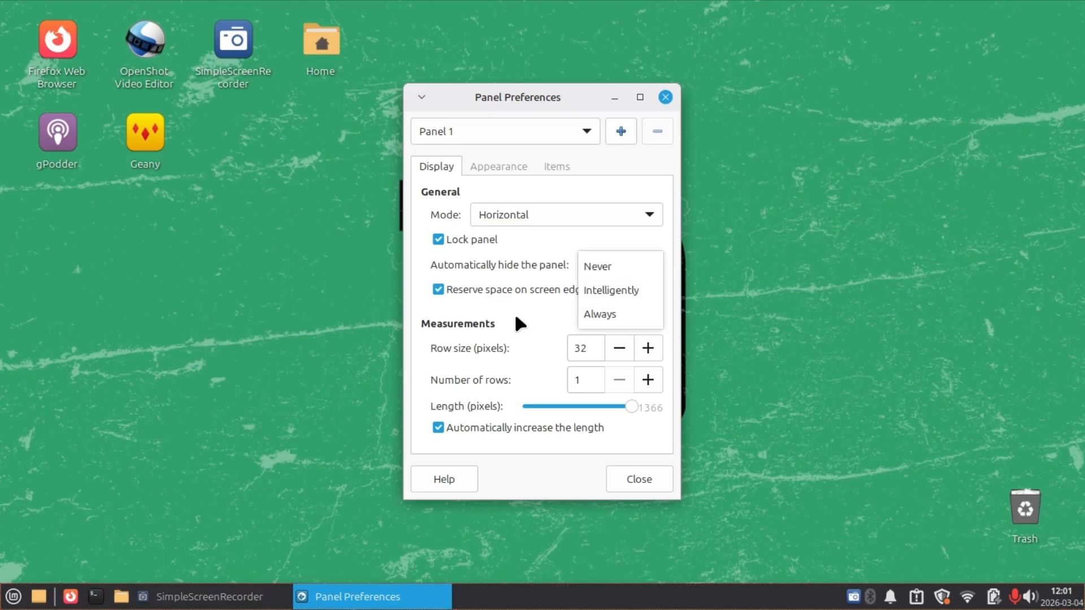
left_click(415, 308)
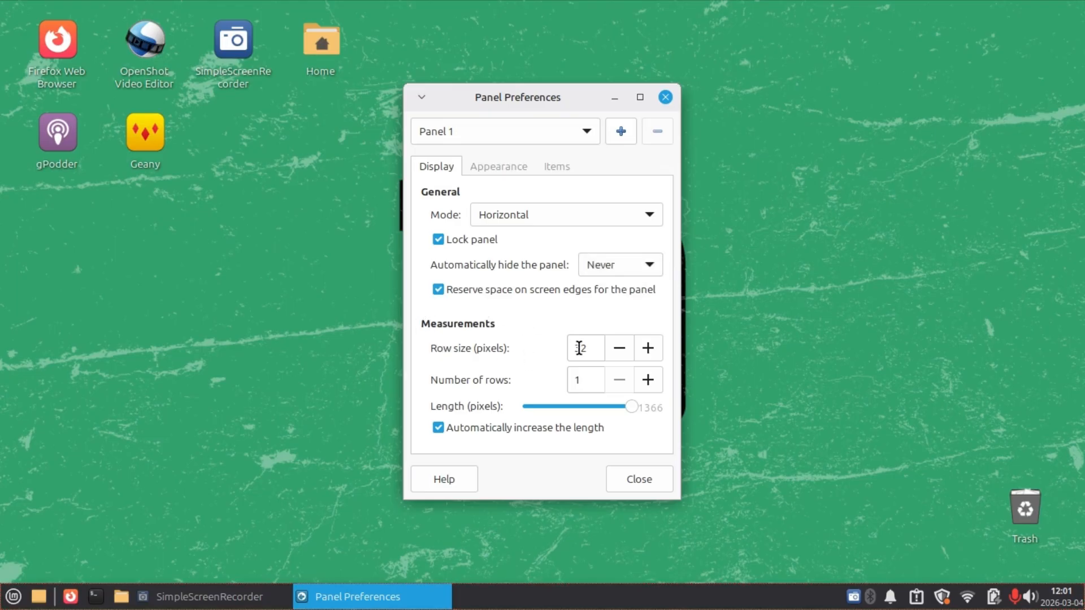
left_click(649, 353)
left_click(649, 354)
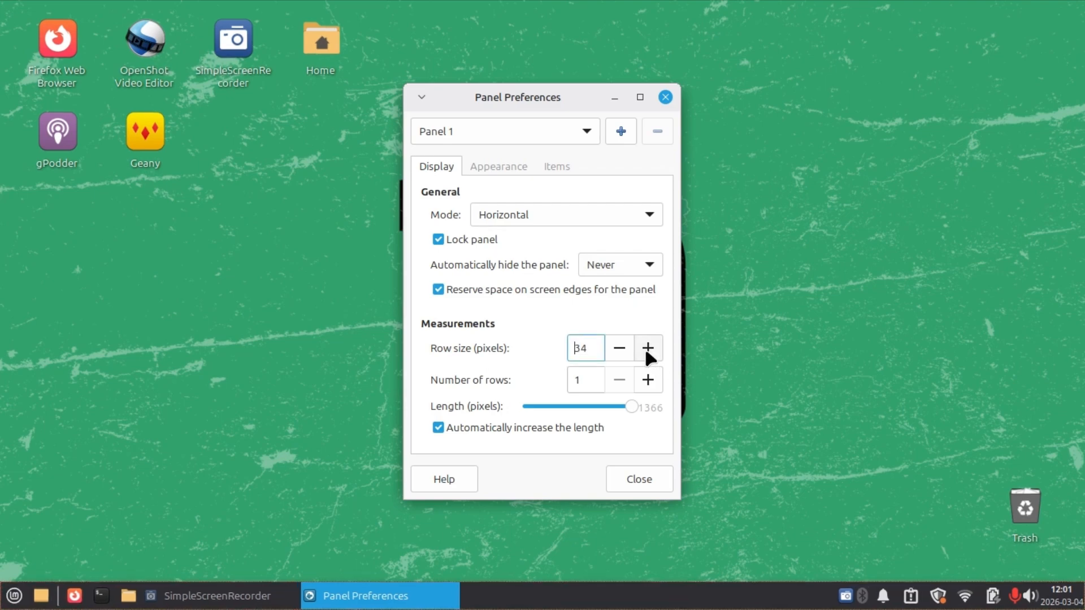
left_click(649, 353)
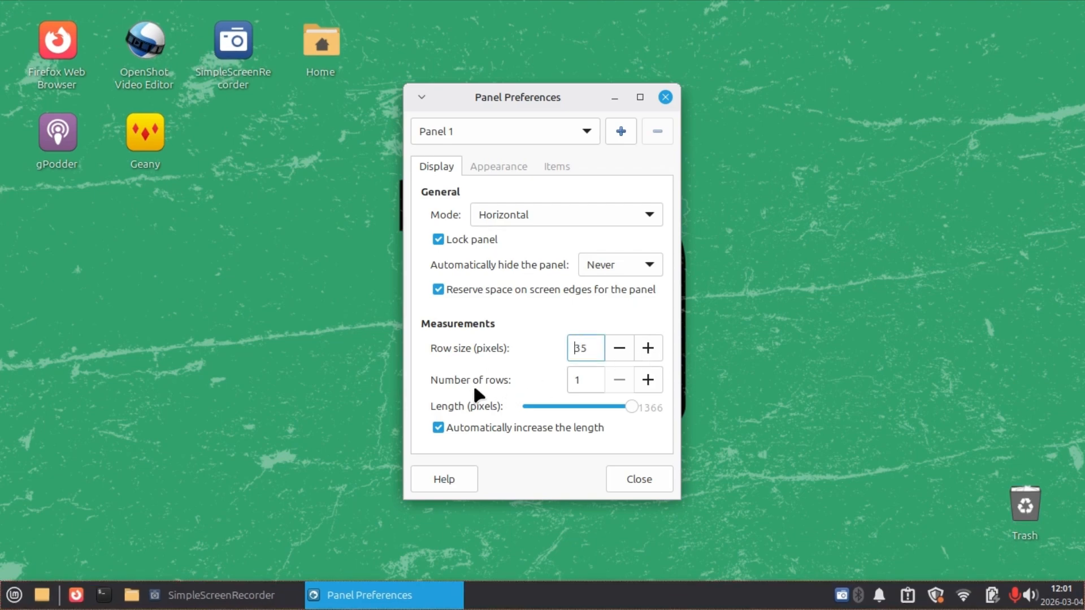
Turn on dark mode for the panel and close Panel Preferences.
left_click(500, 169)
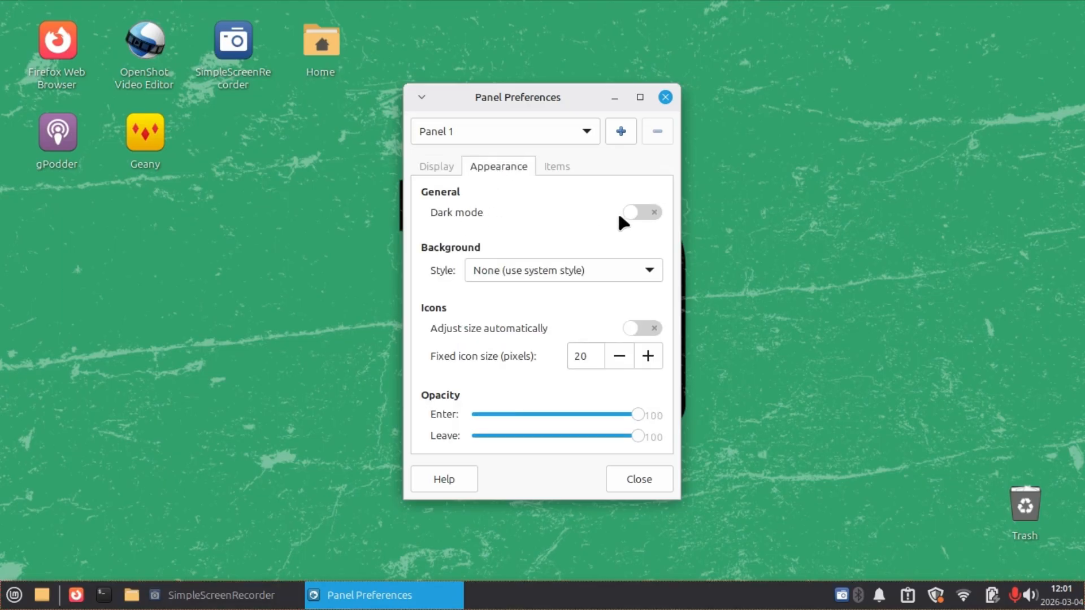
left_click(635, 215)
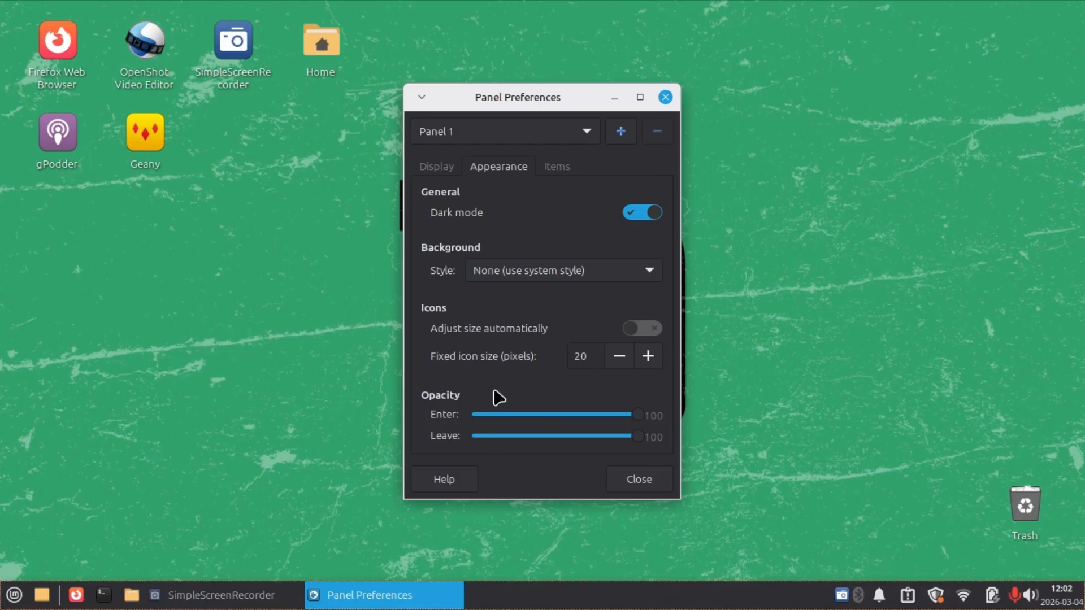
left_click(557, 169)
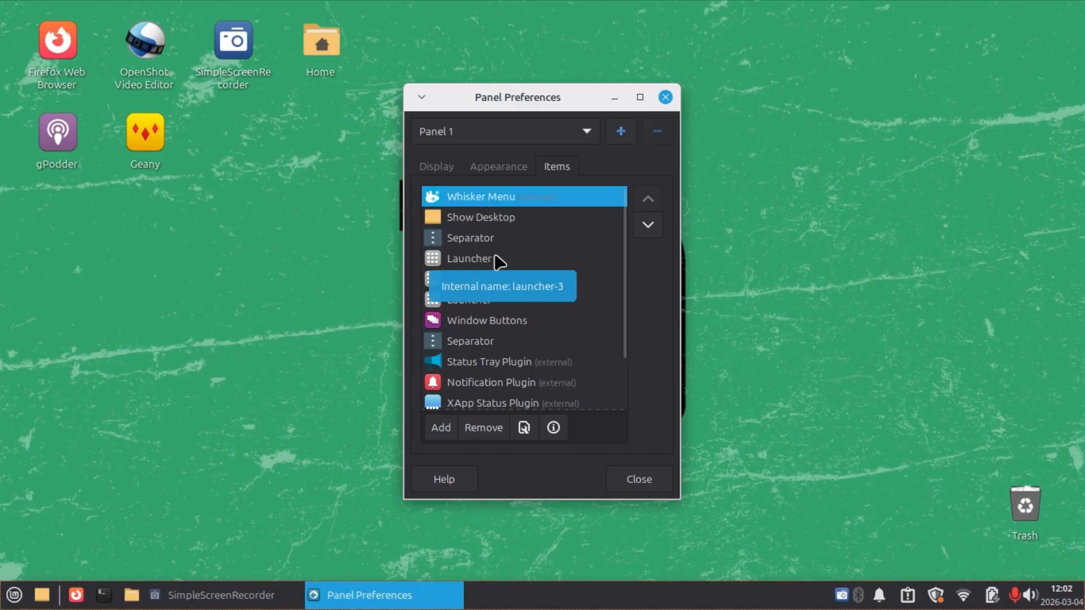
left_click(668, 98)
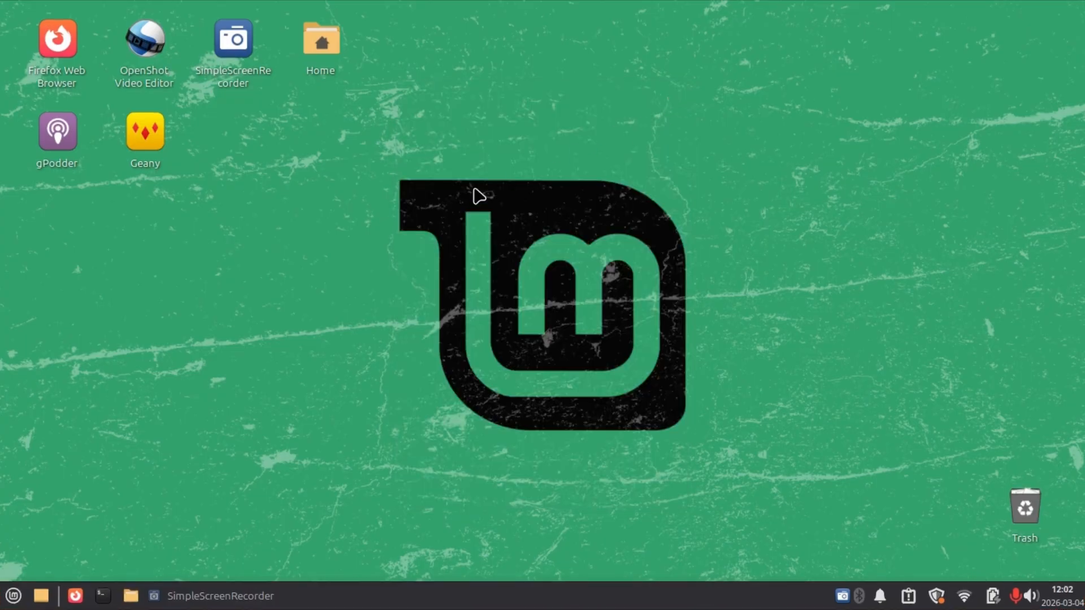
Remove the Show Desktop item and the Firefox launcher from the panel, confirming each removal.
right_click(50, 592)
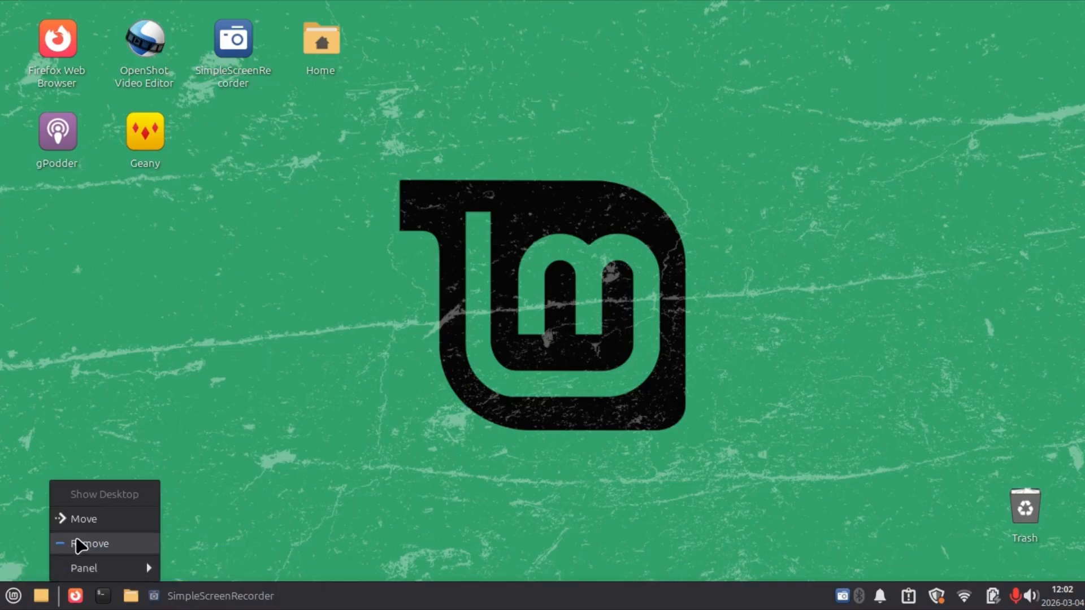
left_click(84, 545)
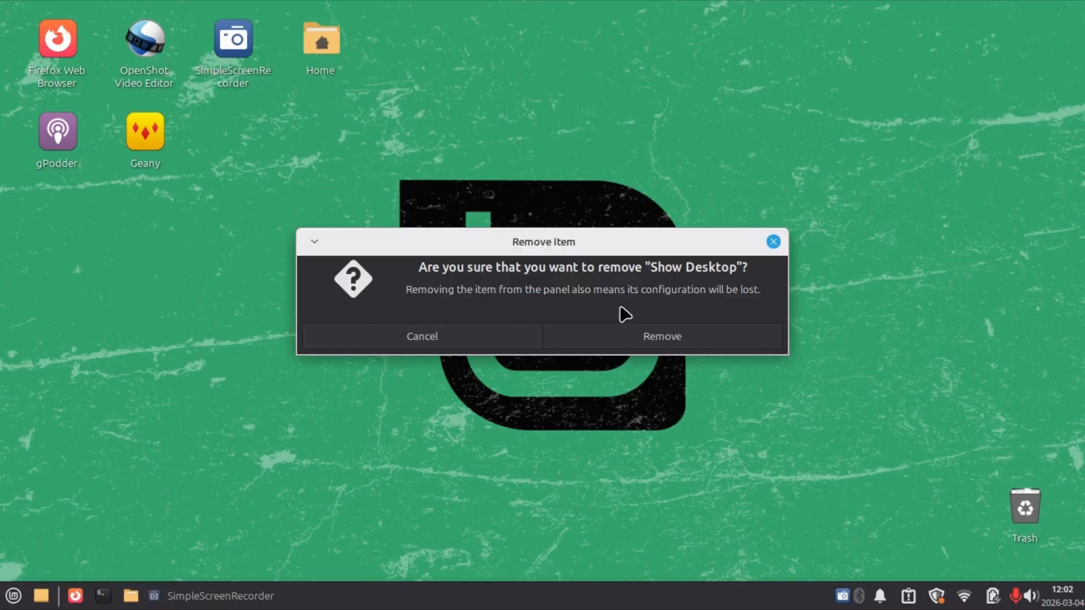
left_click(644, 338)
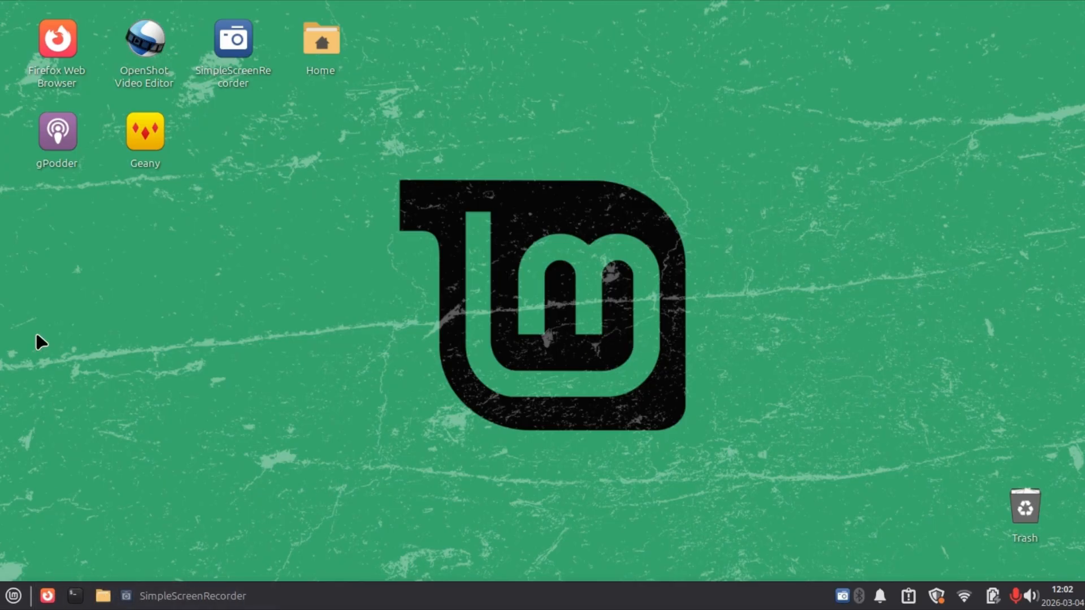
right_click(48, 591)
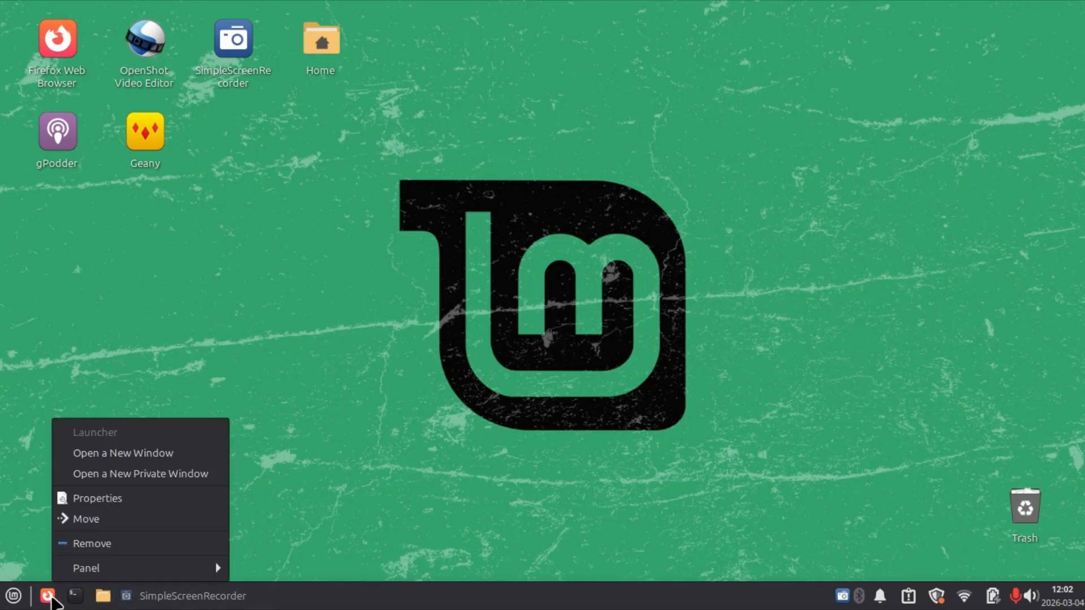
left_click(86, 543)
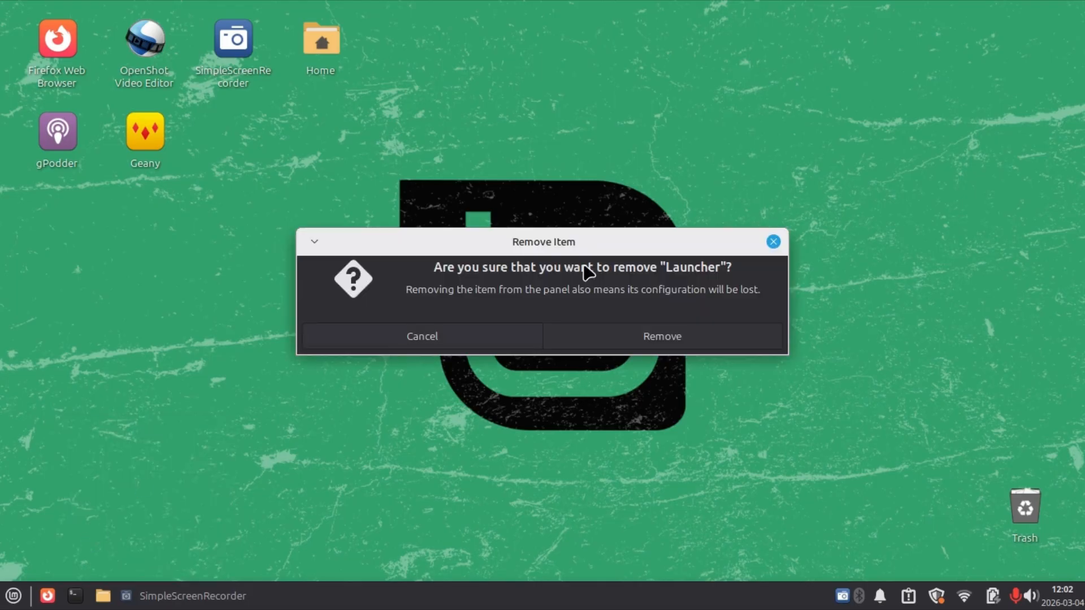
left_click(662, 337)
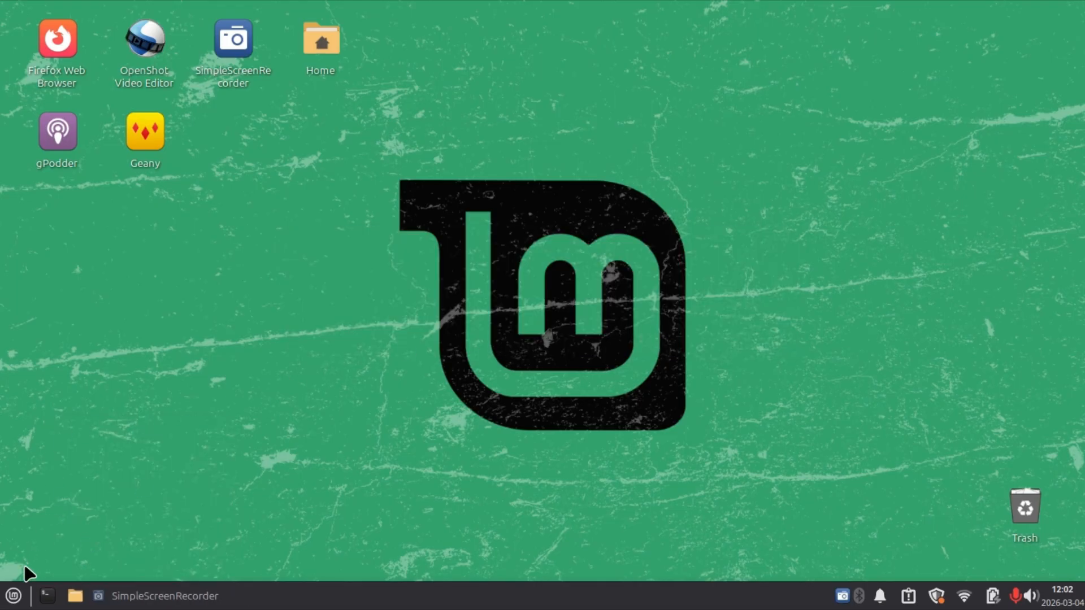
Add Disk Usage Analyzer, Task Manager and Software Manager from the System category to the panel.
left_click(16, 595)
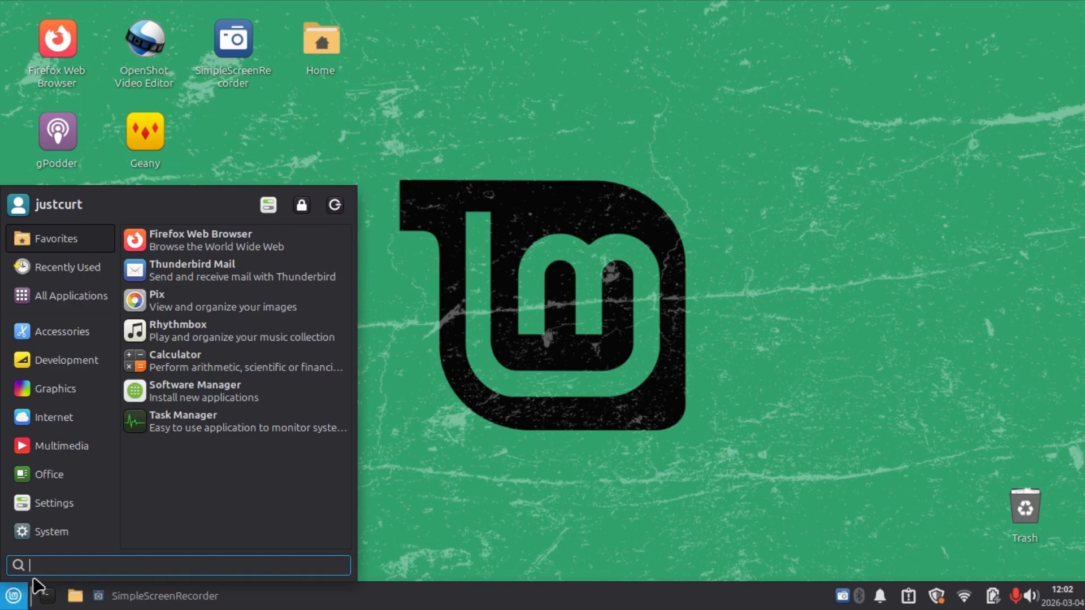
mouse_move(80, 540)
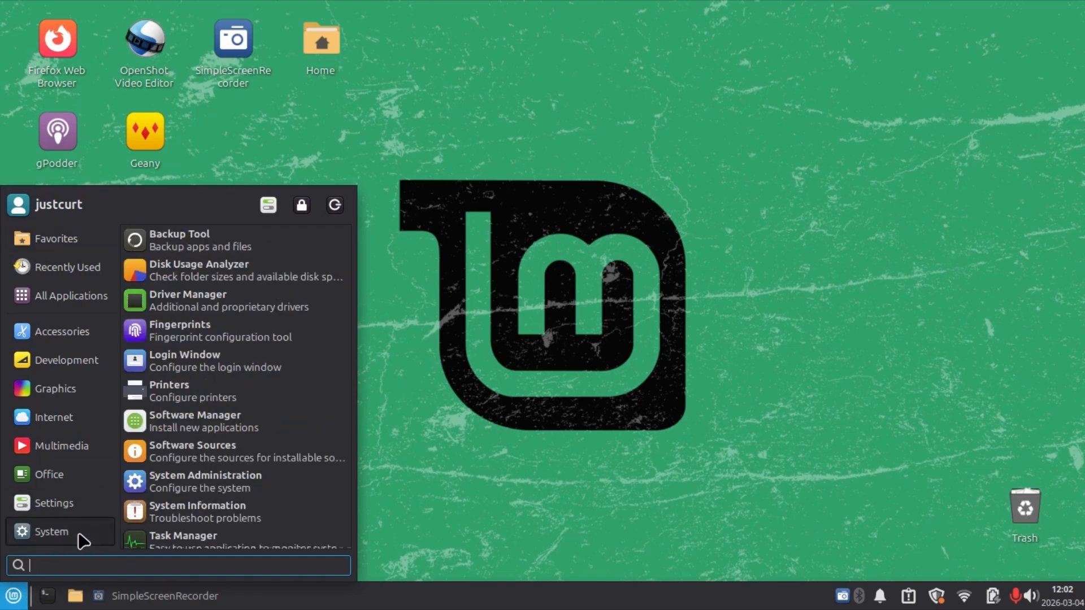
right_click(249, 262)
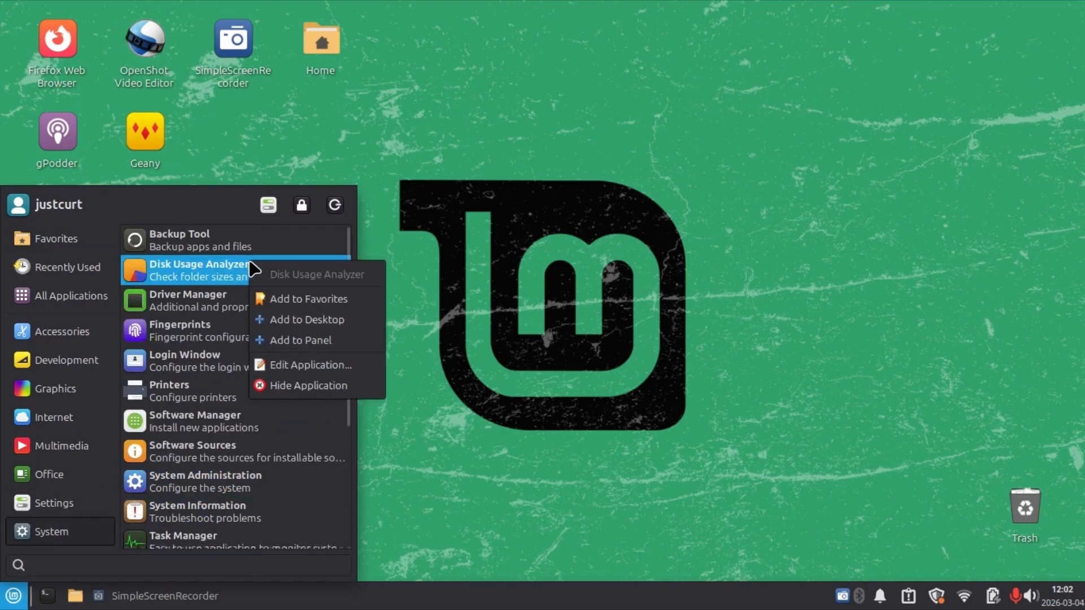
left_click(286, 341)
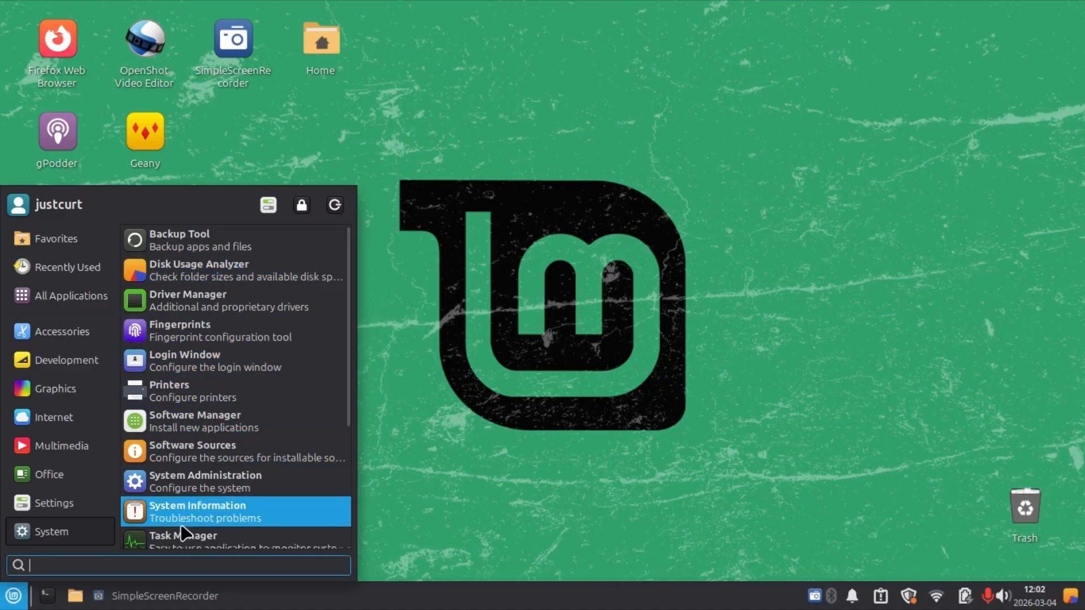
right_click(187, 540)
left_click(230, 481)
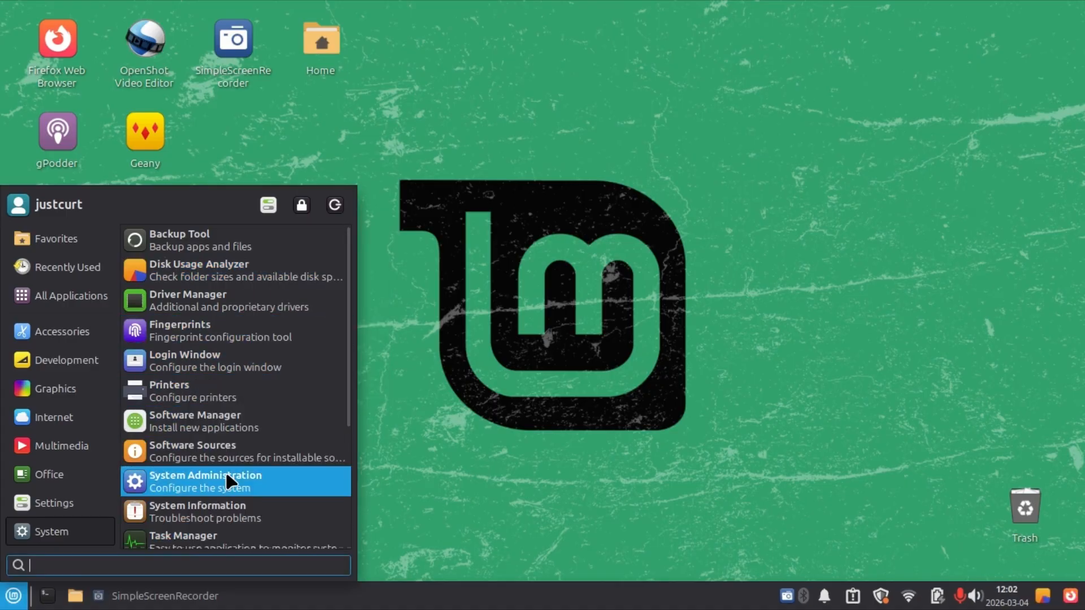
right_click(213, 421)
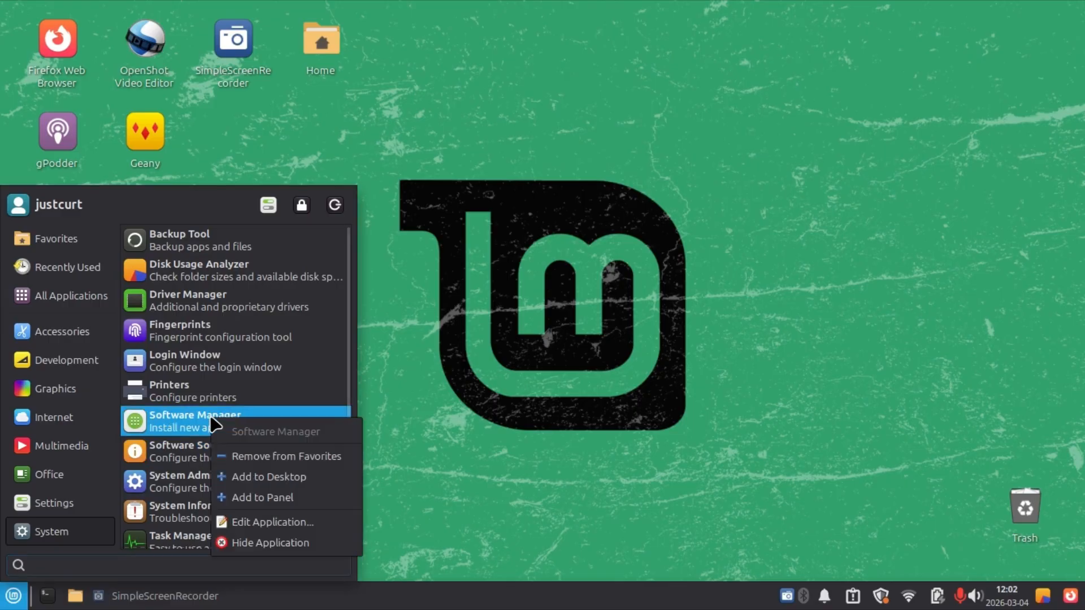
left_click(257, 499)
left_click(516, 444)
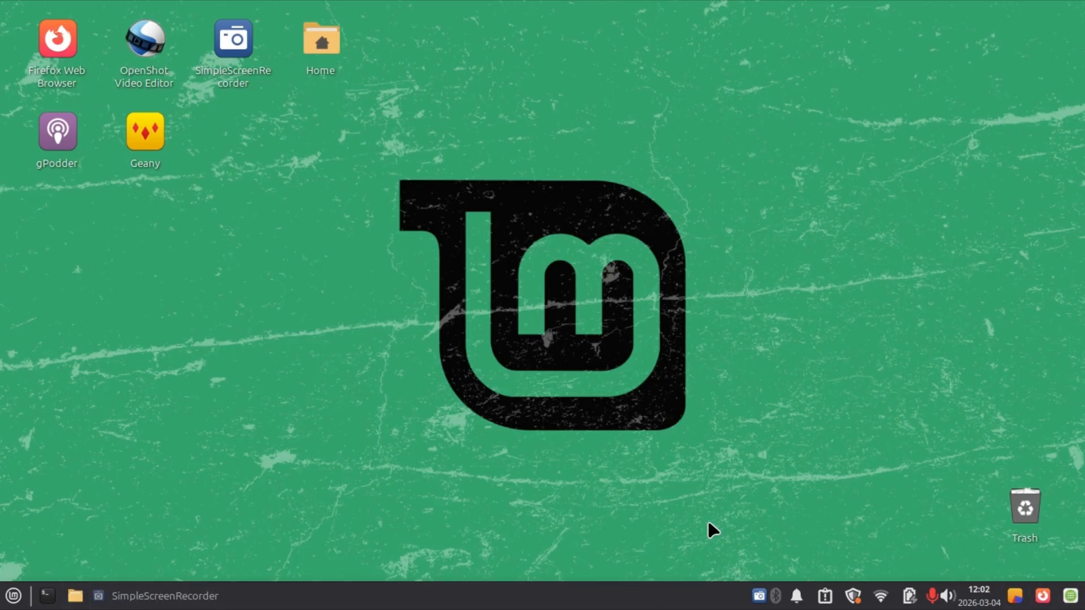
In Panel Preferences, move the three launchers after the clock so they directly follow the first separator, keeping their order.
right_click(463, 588)
mouse_move(484, 570)
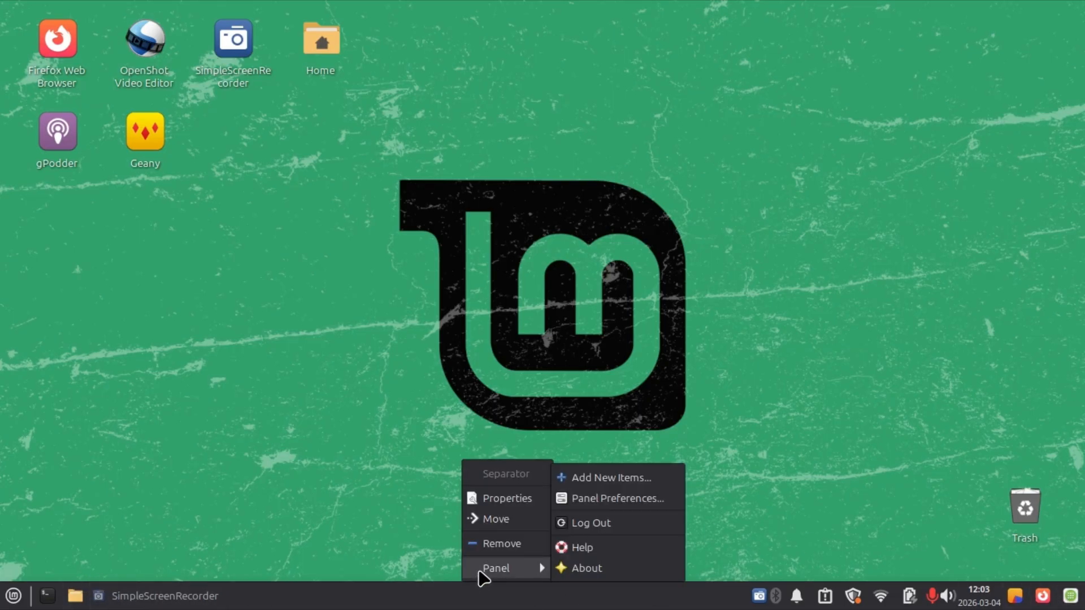
left_click(594, 503)
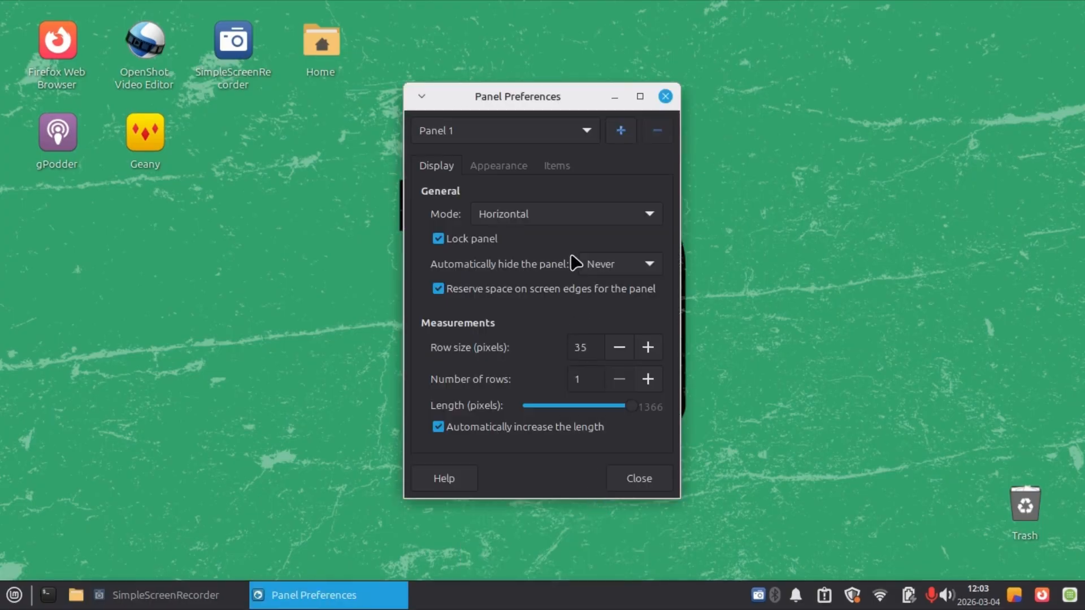
left_click(558, 168)
scroll(516, 290, "down", 3)
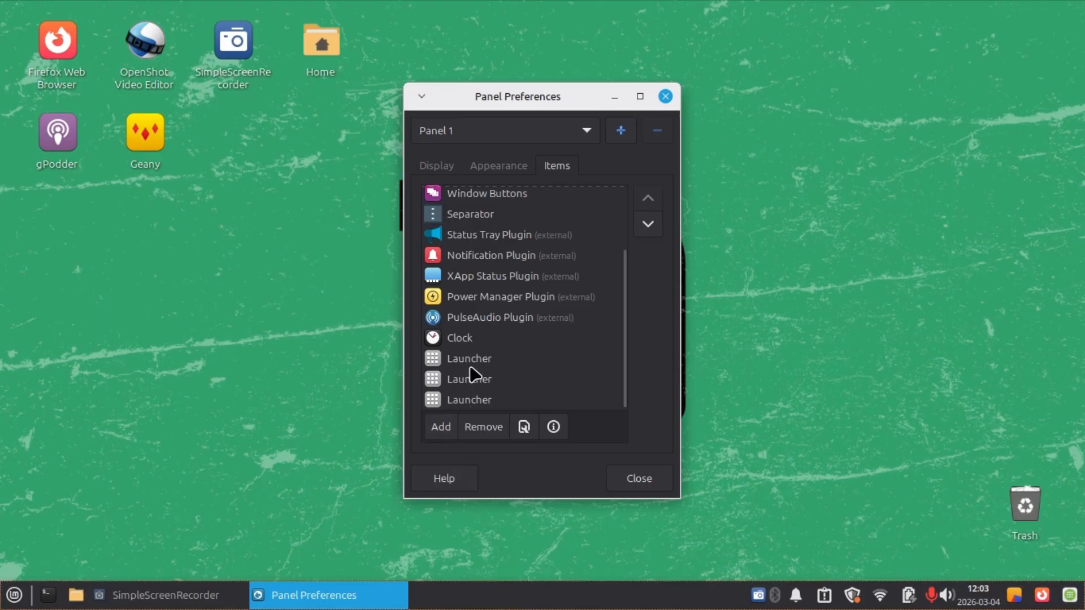
left_click_drag(470, 365, 481, 218)
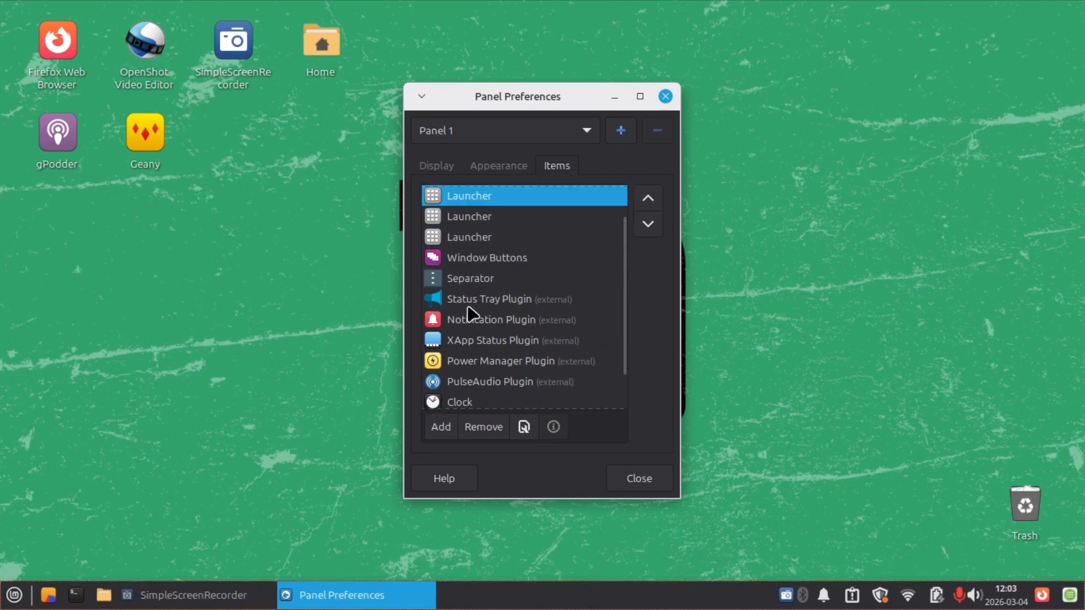
scroll(475, 314, "down", 2)
left_click_drag(486, 380, 506, 219)
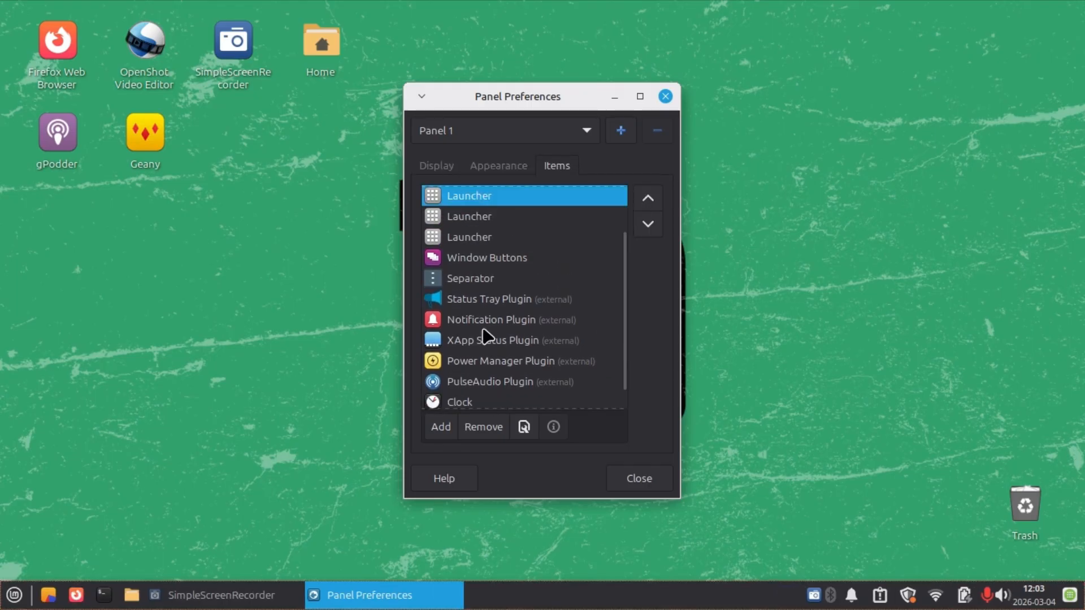
scroll(483, 350, "down", 2)
left_click_drag(482, 405, 491, 219)
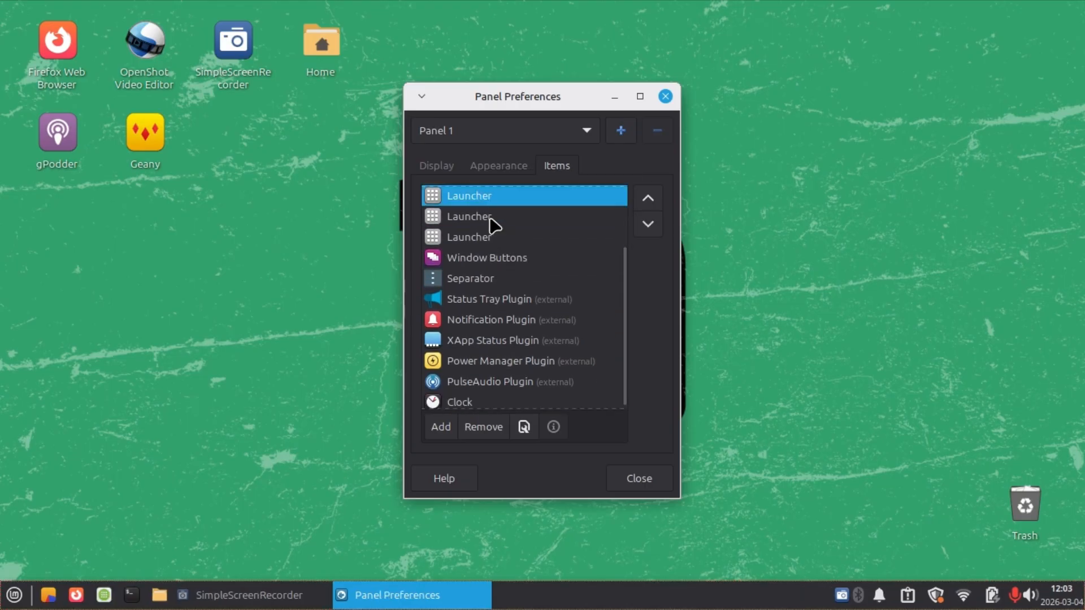
Remove the Firefox launcher, second among the panel's launchers, confirm the removal and close Panel Preferences.
right_click(76, 598)
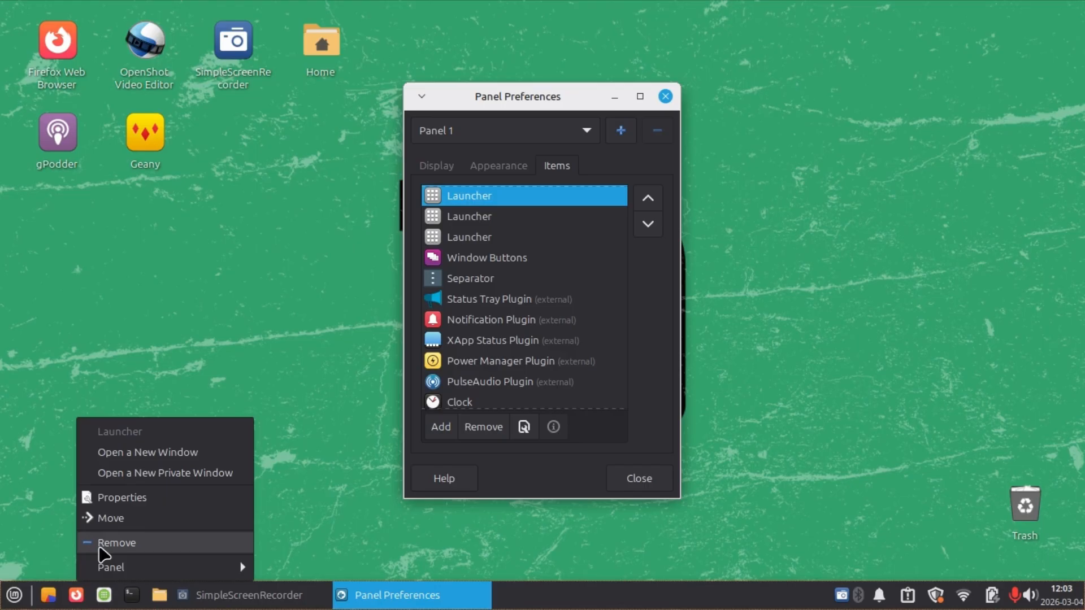
left_click(547, 470)
scroll(472, 257, "up", 3)
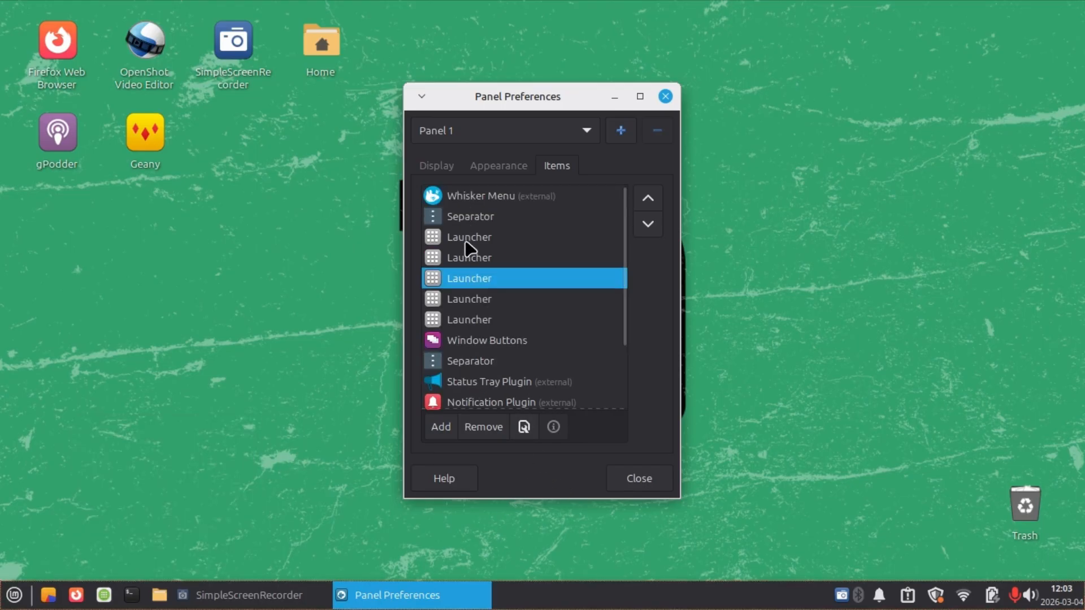
left_click(466, 242)
left_click(474, 259)
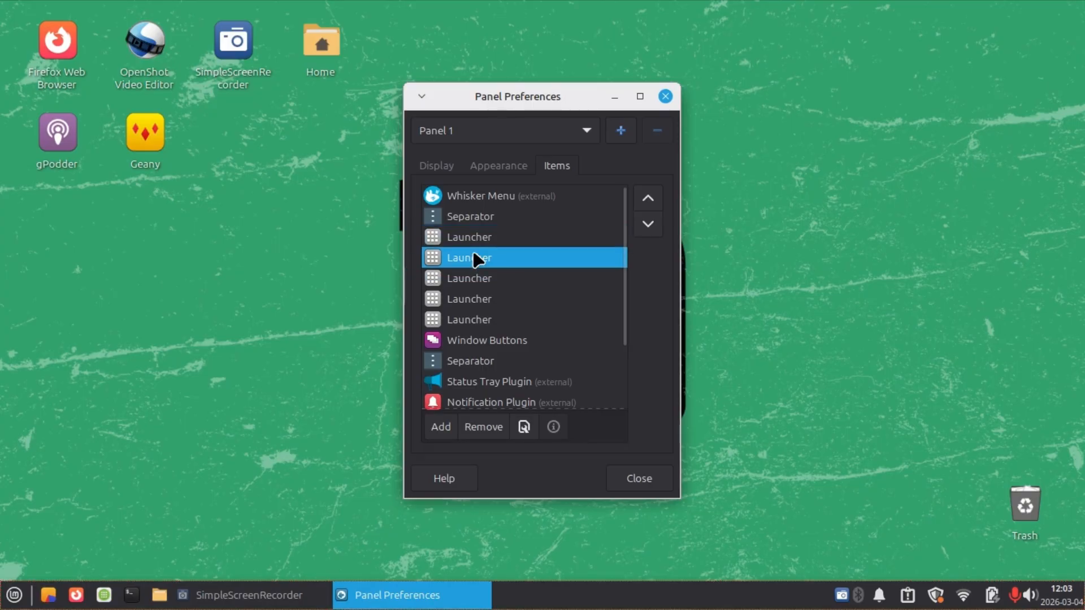
left_click(483, 428)
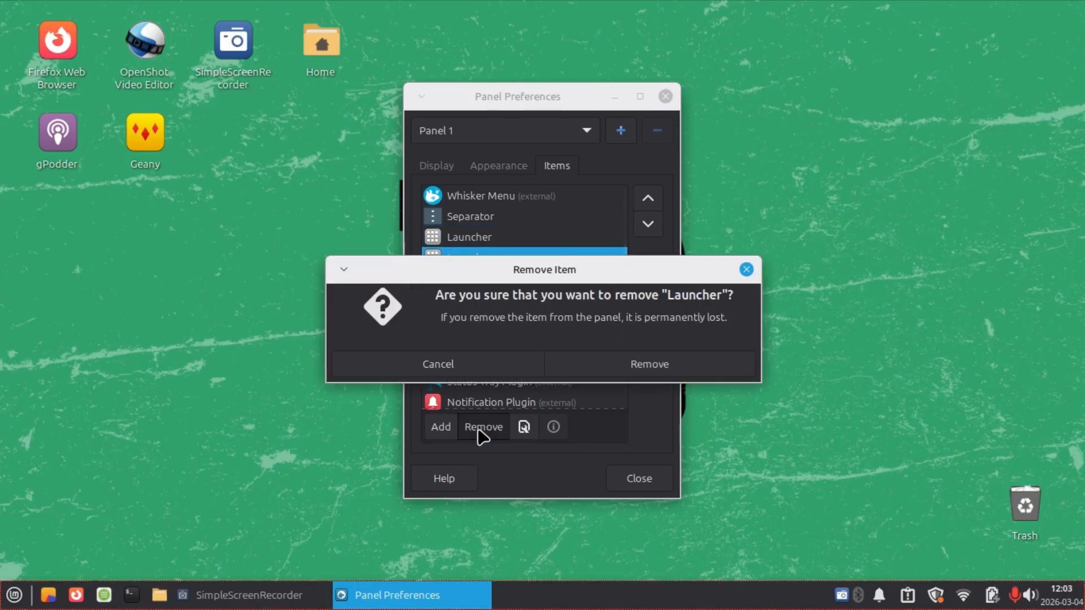
left_click(650, 365)
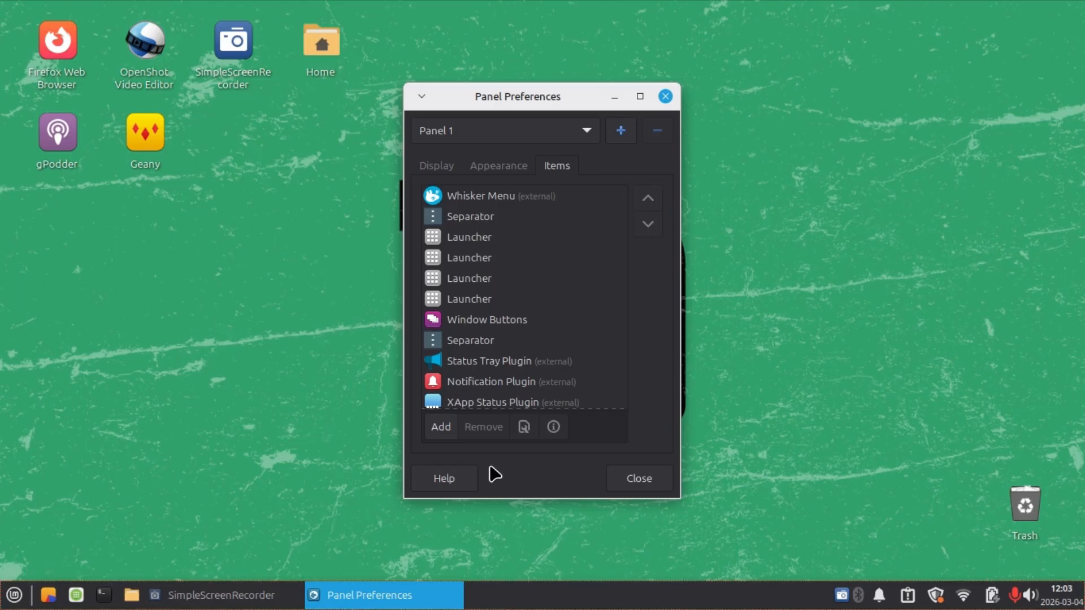
left_click(631, 482)
Add Task Manager from the System category to the panel and close the applications menu.
left_click(13, 596)
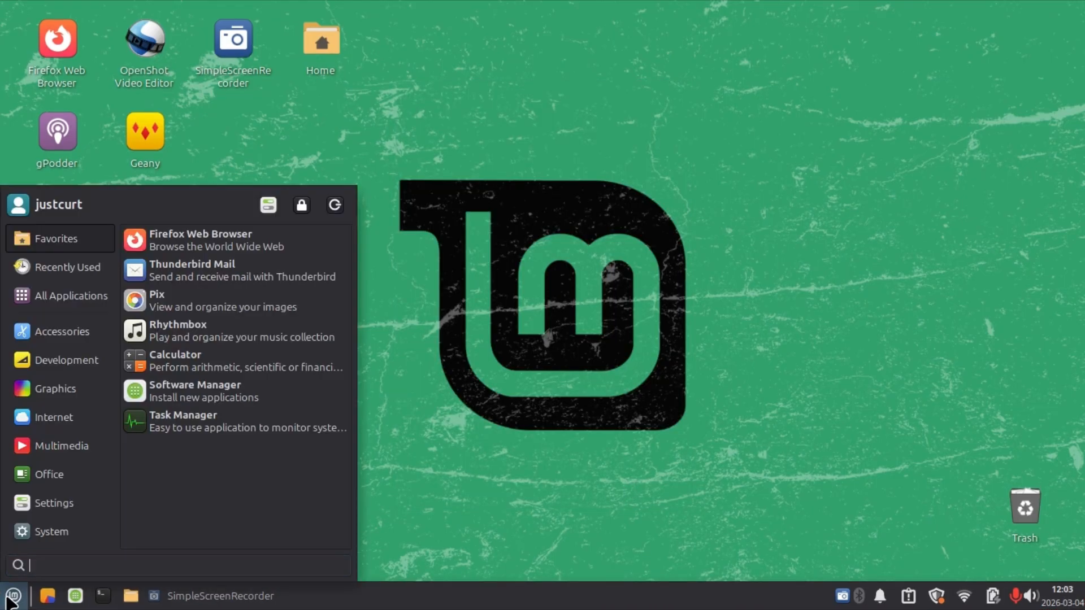
mouse_move(45, 543)
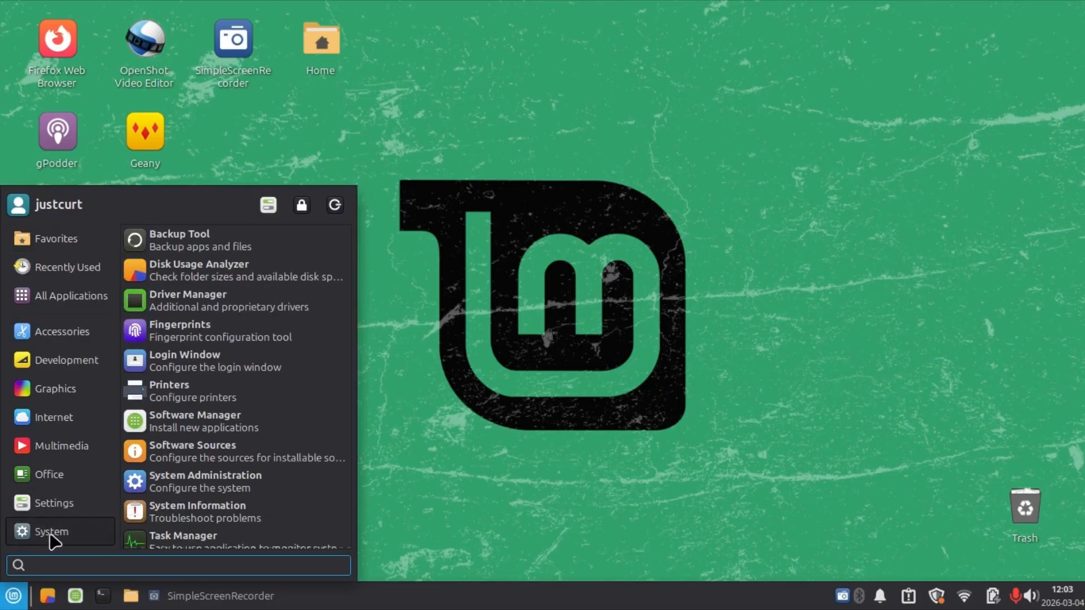
scroll(167, 526, "down", 3)
right_click(192, 459)
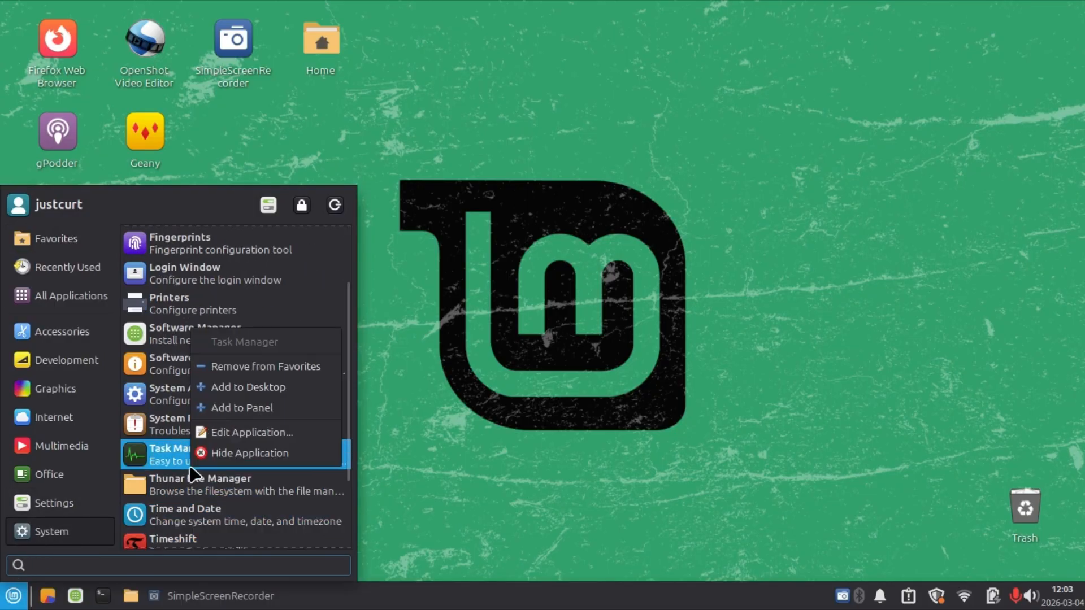
left_click(228, 409)
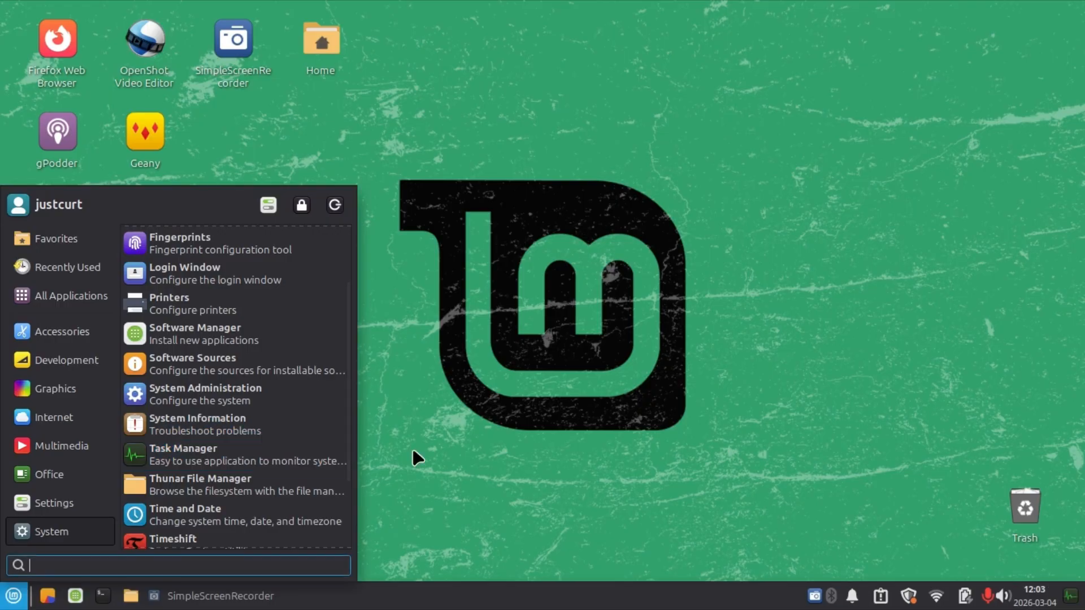
left_click(559, 522)
In Panel Preferences' items, move the Task Manager launcher from after the clock to second place among the launchers.
right_click(601, 597)
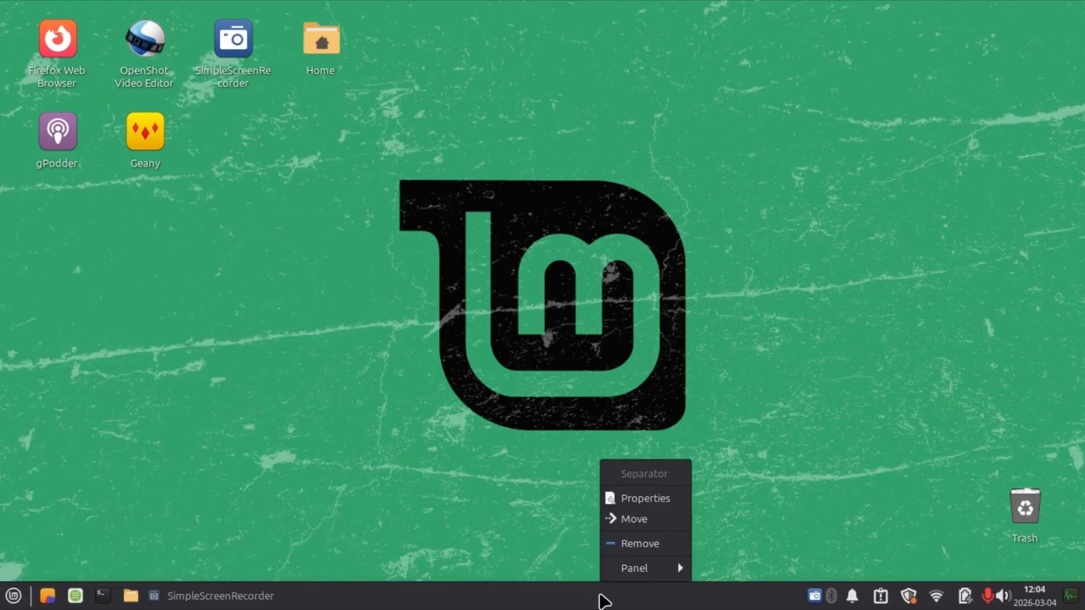
mouse_move(615, 570)
left_click(717, 500)
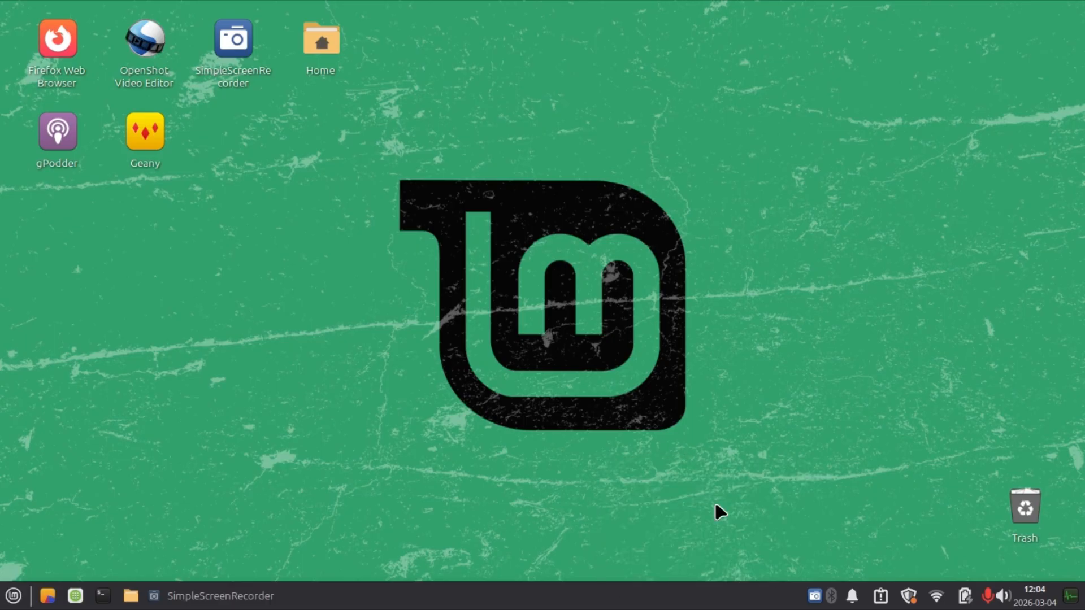
left_click(557, 165)
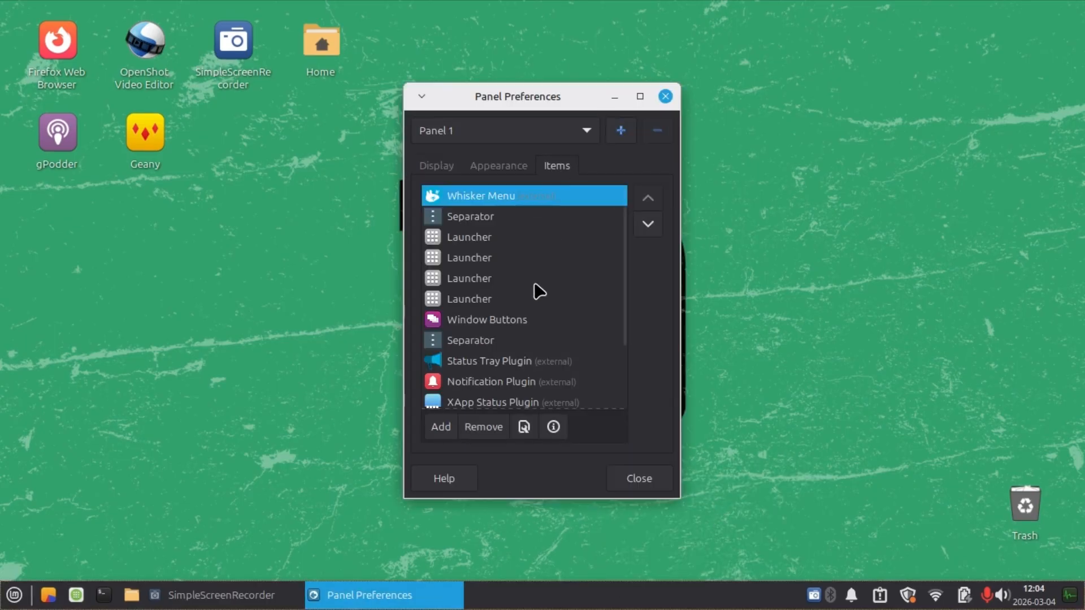
scroll(526, 305, "down", 3)
left_click_drag(474, 402, 488, 236)
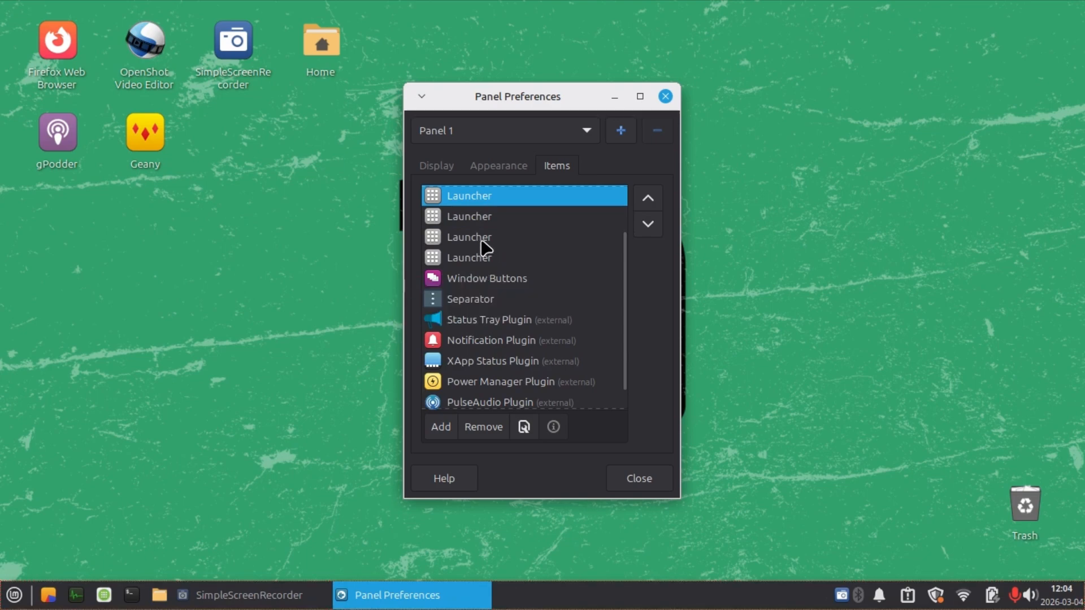
Reorder the panel launchers to Terminal, file manager, Software Manager, Task Manager and Disk Usage Analyzer.
scroll(486, 260, "up", 1)
left_click_drag(494, 280, 498, 214)
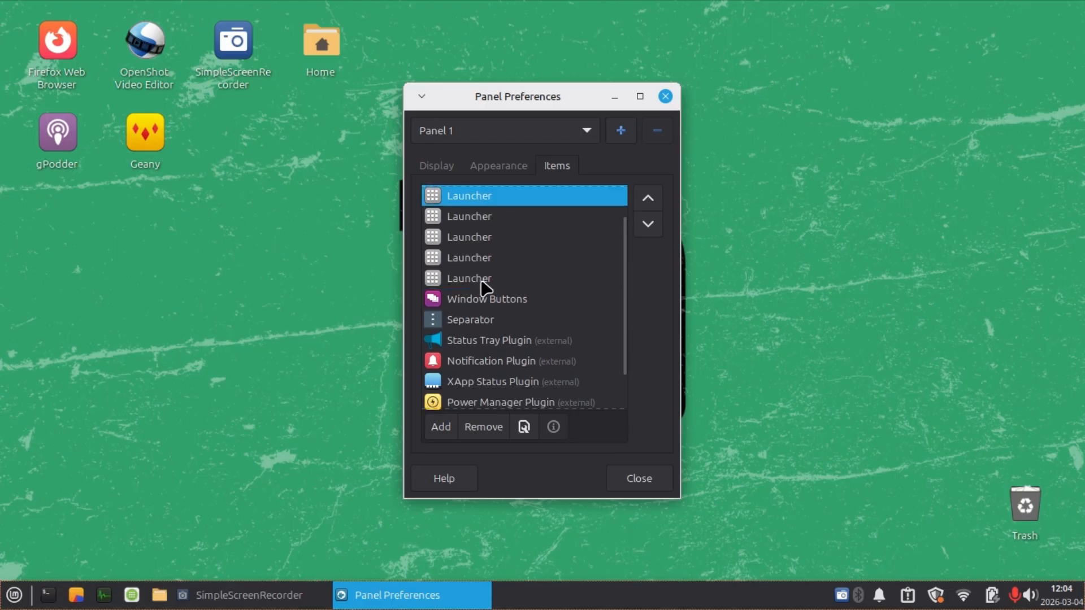
left_click_drag(482, 283, 485, 225)
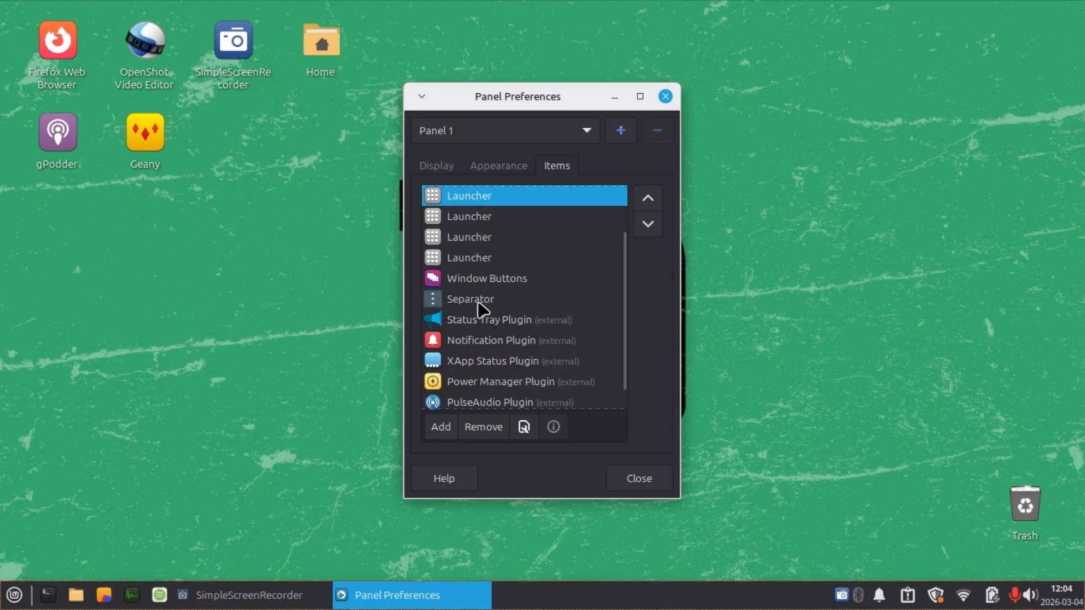
left_click_drag(477, 267, 470, 245)
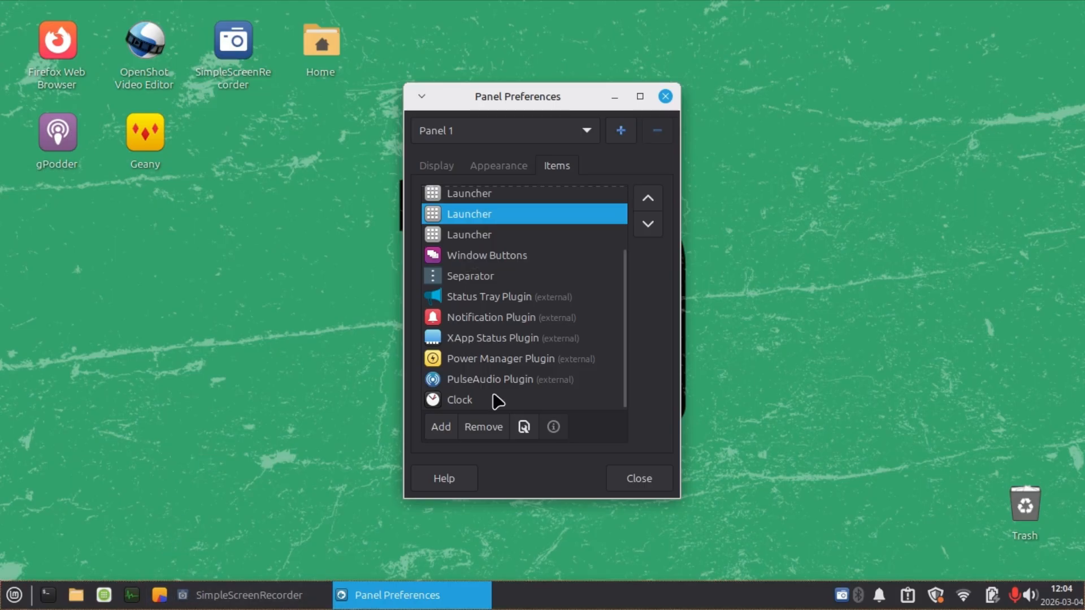
Add a new Separator item to Panel 1.
scroll(466, 311, "up", 2)
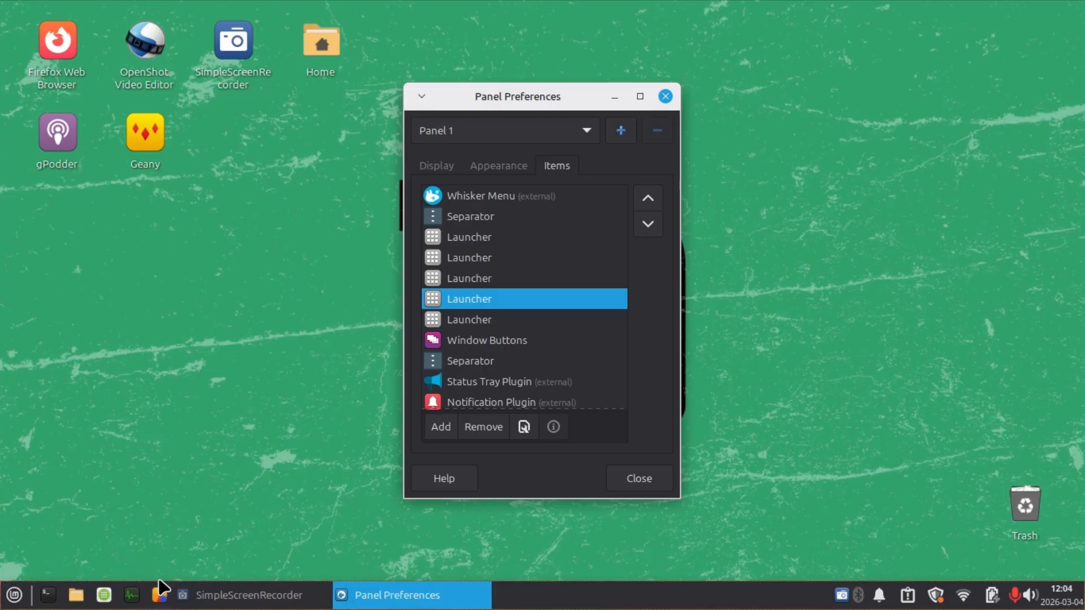
scroll(520, 365, "down", 3)
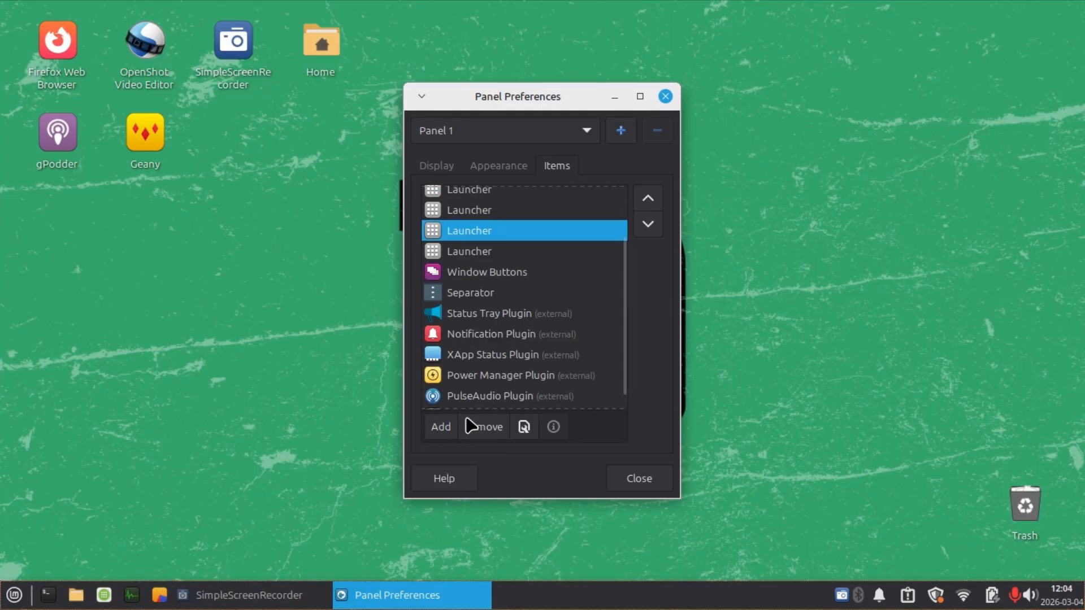
left_click(445, 431)
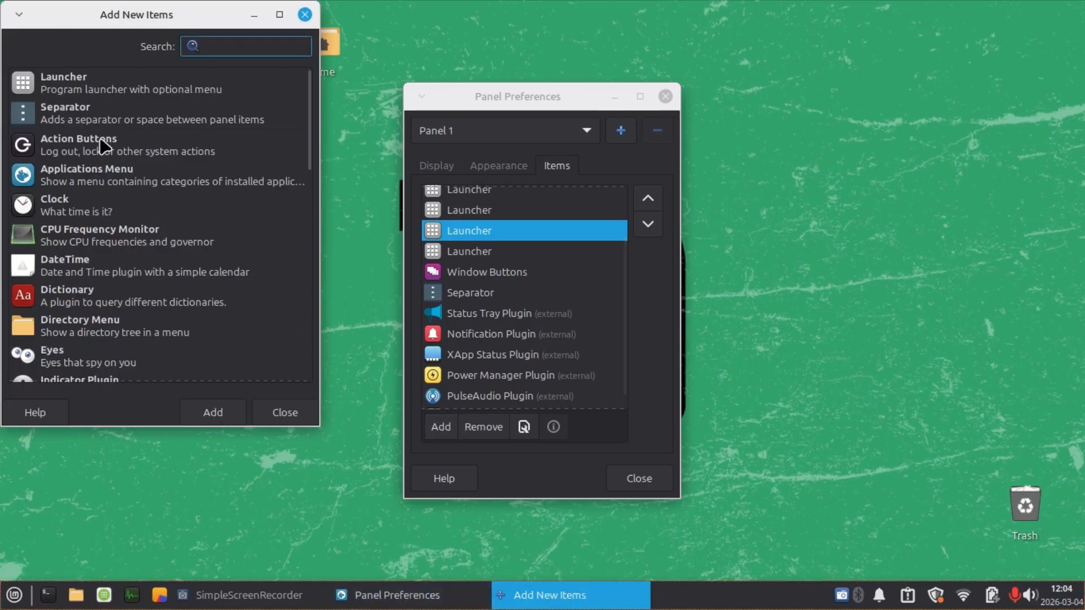
left_click(101, 115)
left_click(220, 414)
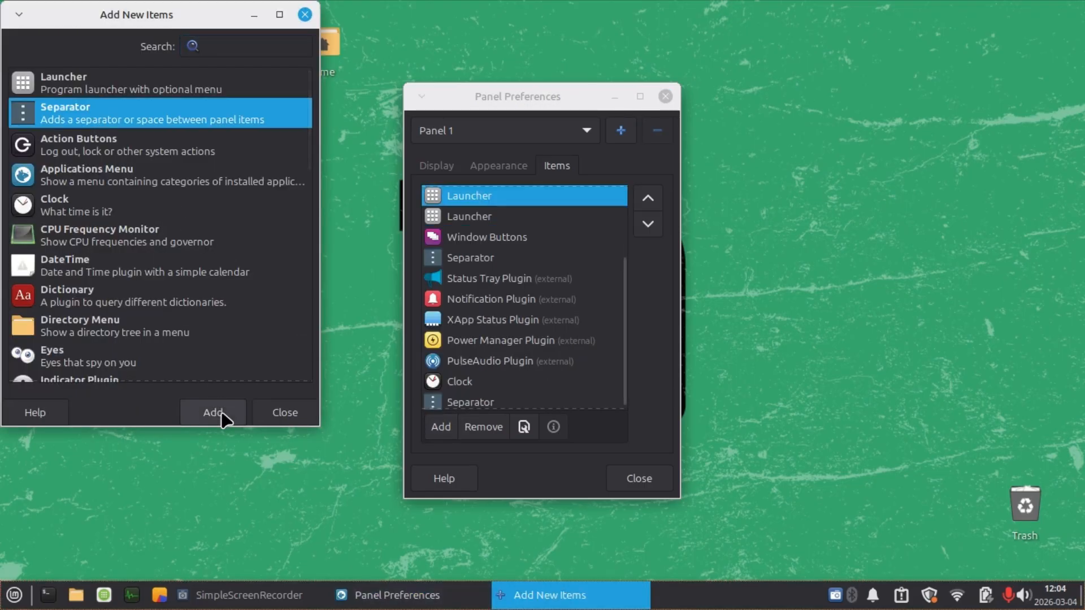
Move the new separator between the last launcher and Window Buttons, and close the Add New Items and Panel Preferences windows.
left_click(453, 402)
left_click_drag(452, 401, 452, 253)
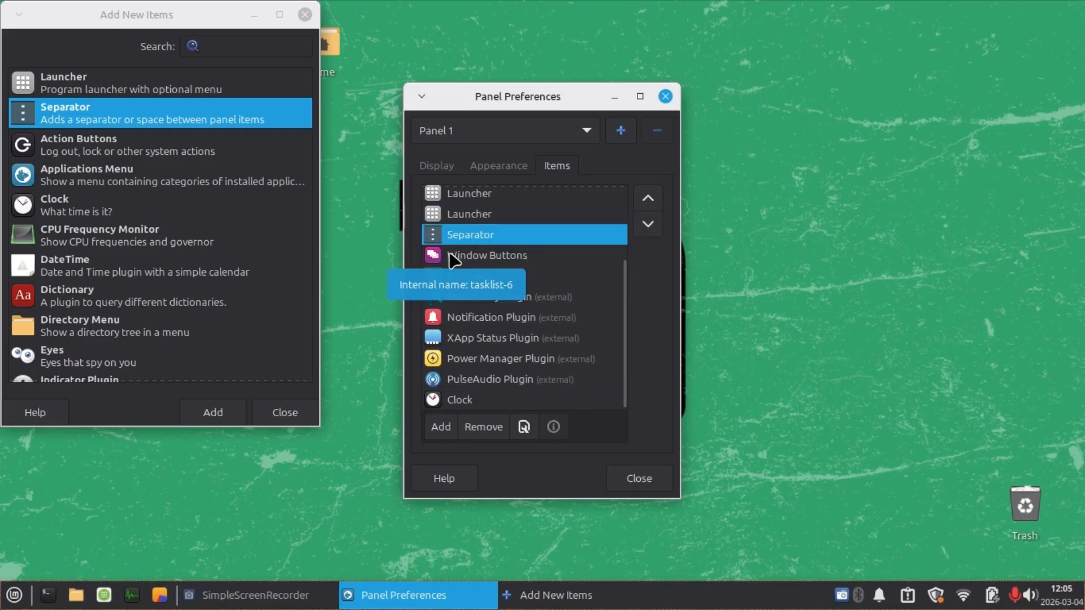
left_click(285, 413)
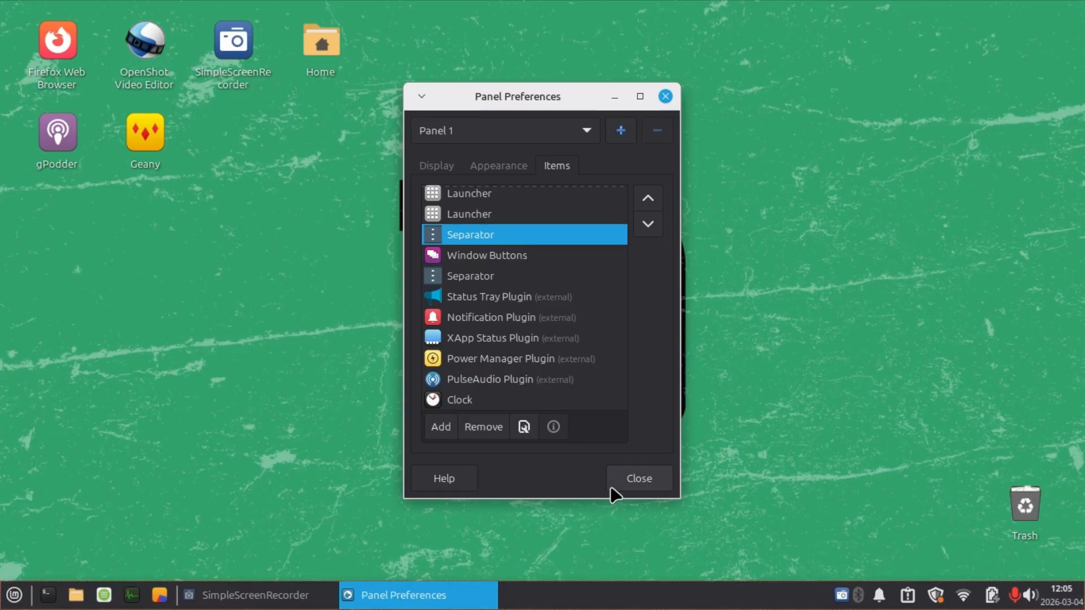
left_click(640, 479)
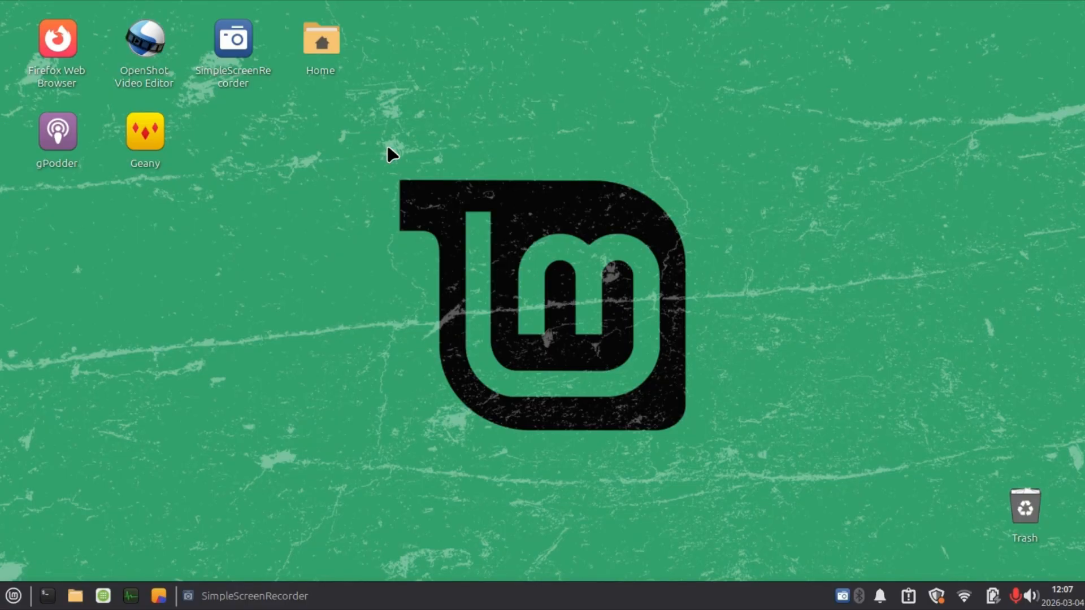
Remove Pix, Software Manager, Task Manager and Rhythmbox from the applications menu's favorites.
left_click(12, 596)
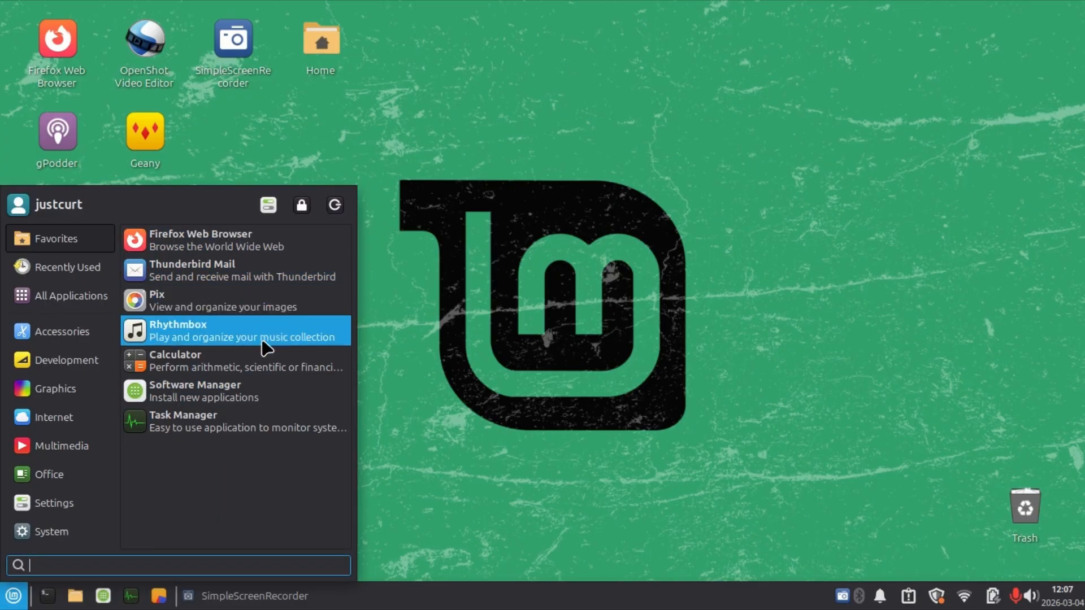
right_click(205, 308)
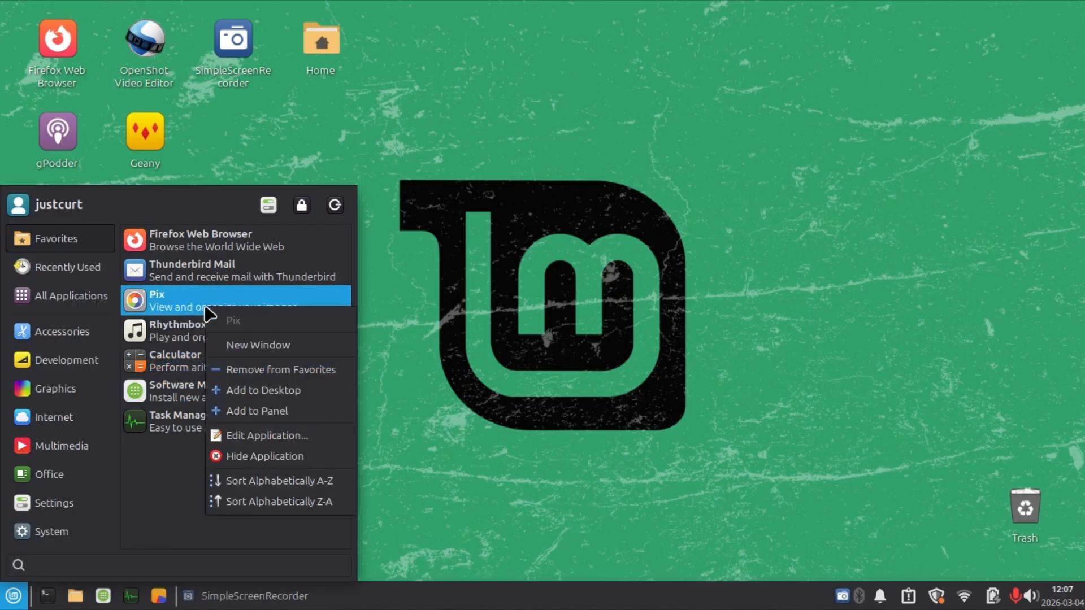
left_click(257, 370)
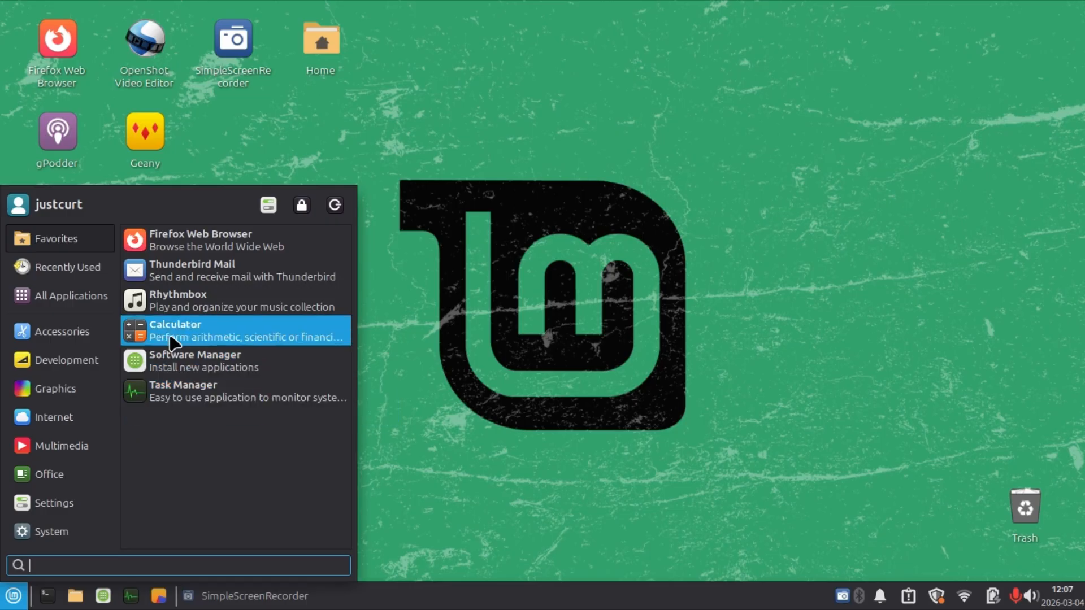
right_click(219, 369)
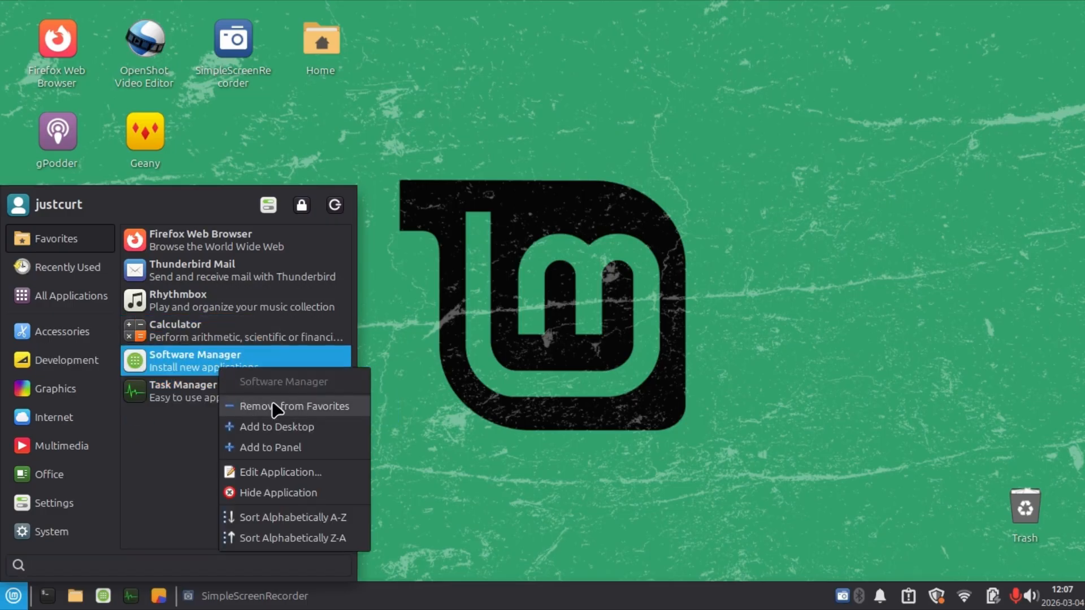
left_click(277, 408)
right_click(214, 371)
left_click(231, 408)
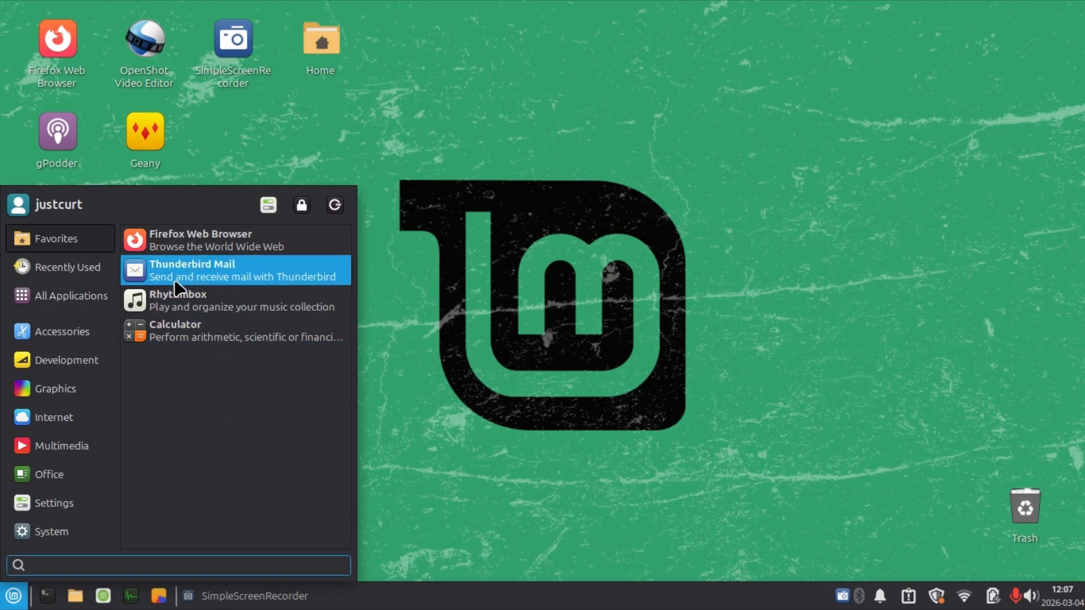
right_click(181, 300)
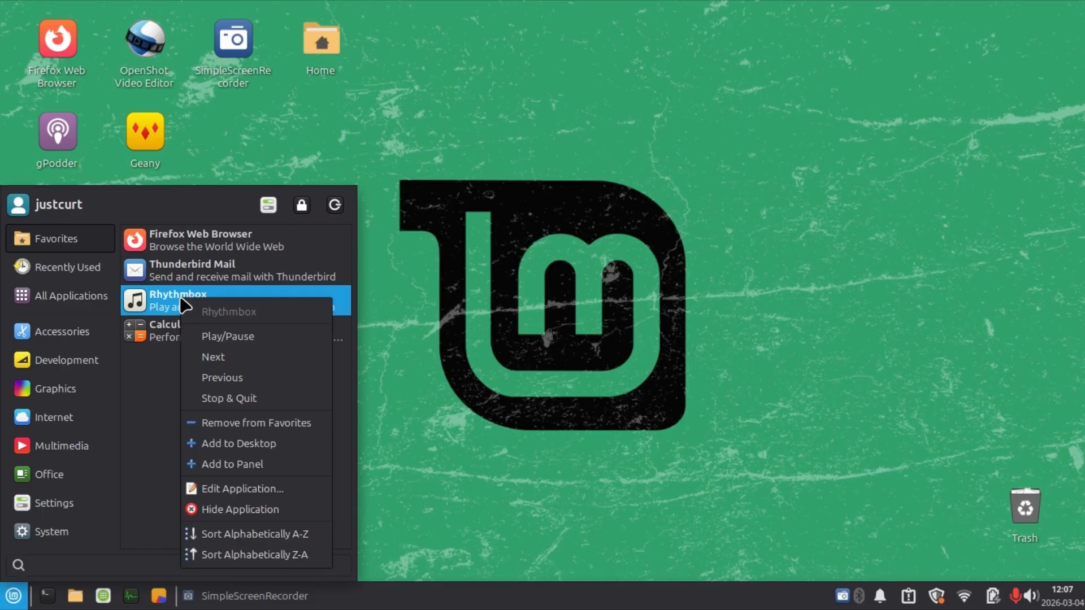
left_click(243, 424)
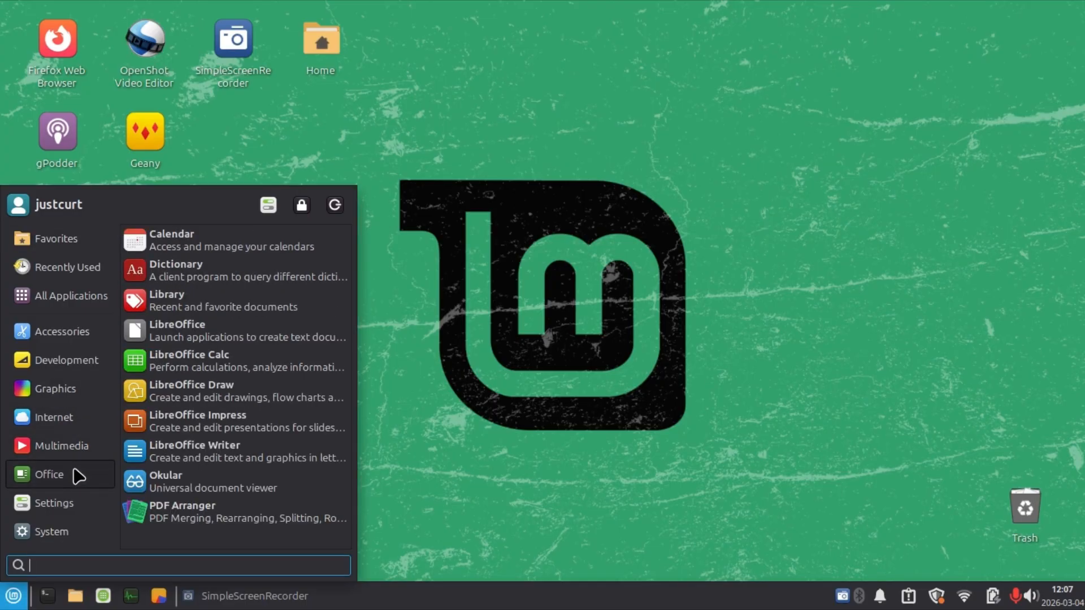
Add LibreOffice, Okular and PDF Arranger from the Office category to the favorites.
right_click(198, 342)
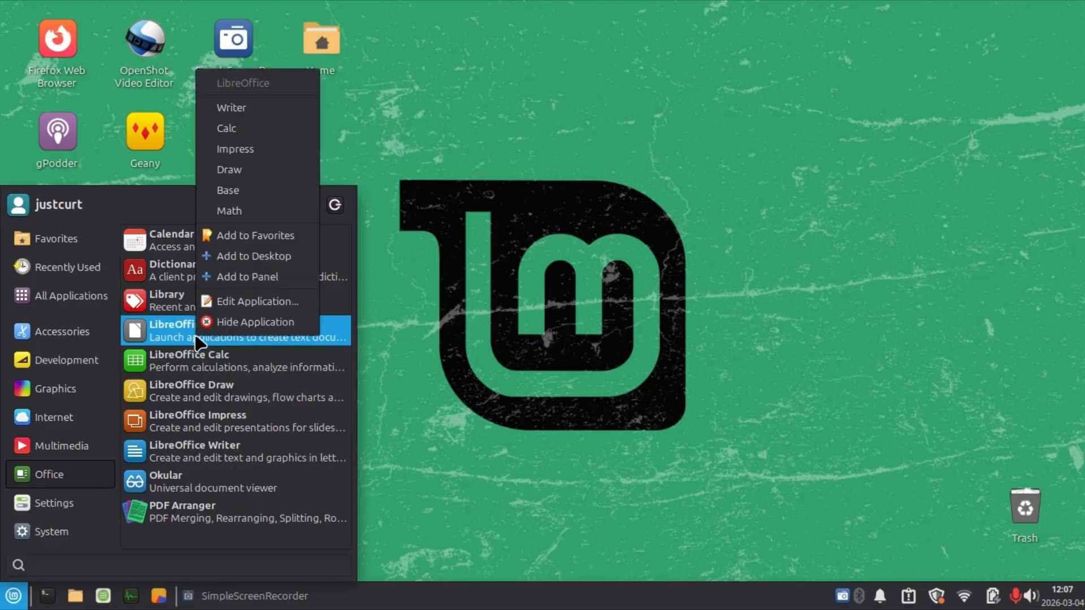
left_click(243, 236)
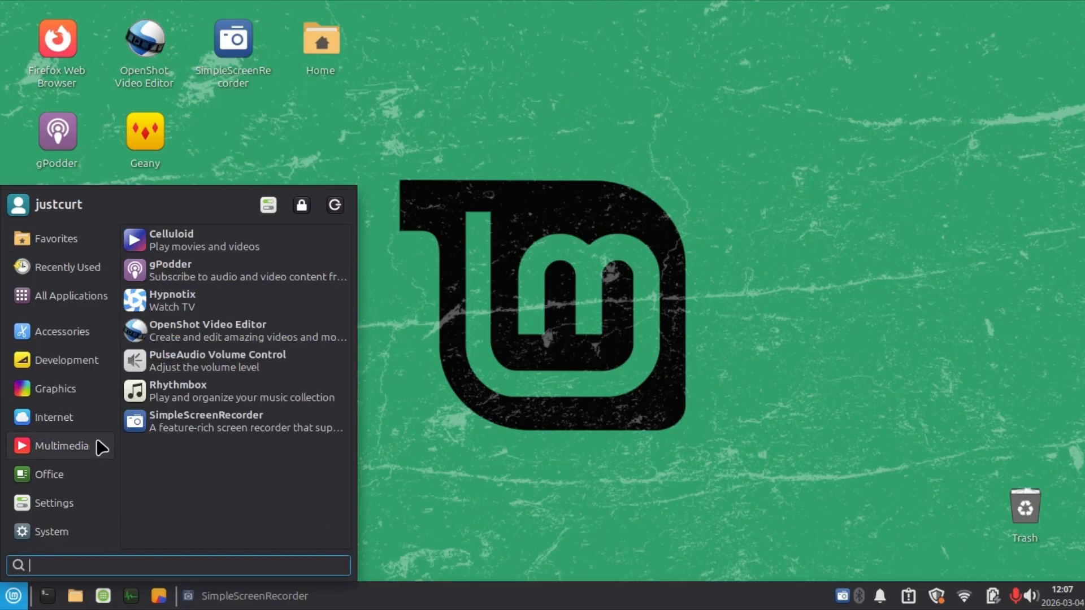
mouse_move(65, 475)
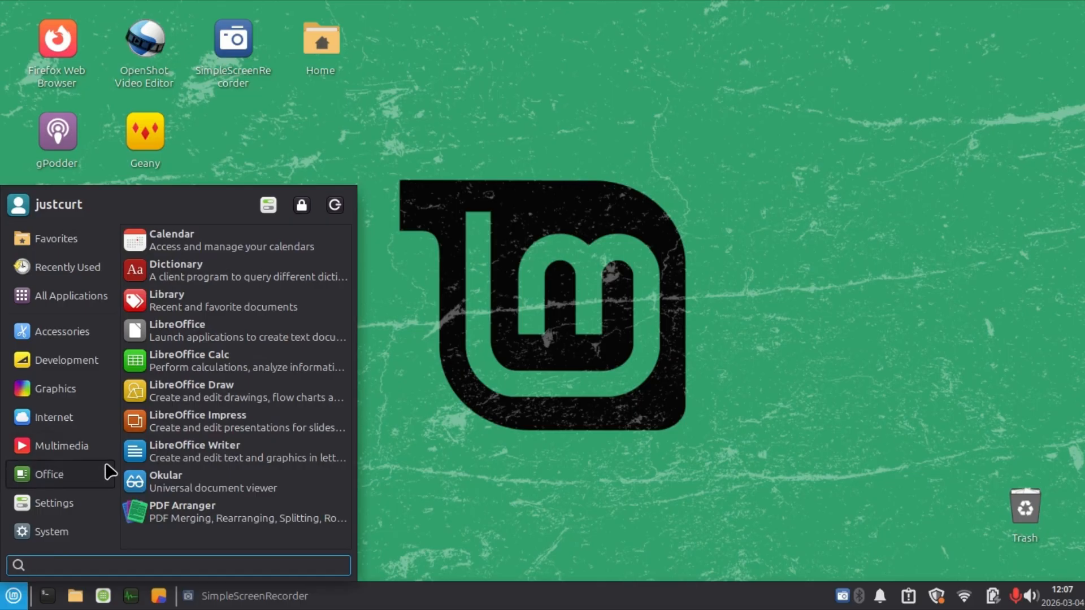
right_click(191, 481)
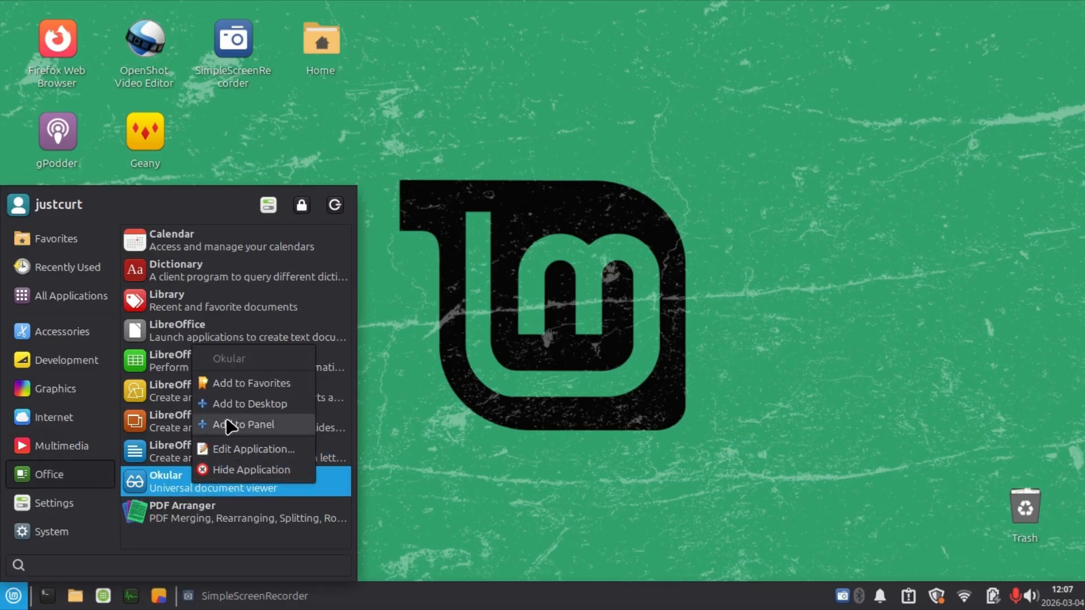
left_click(231, 386)
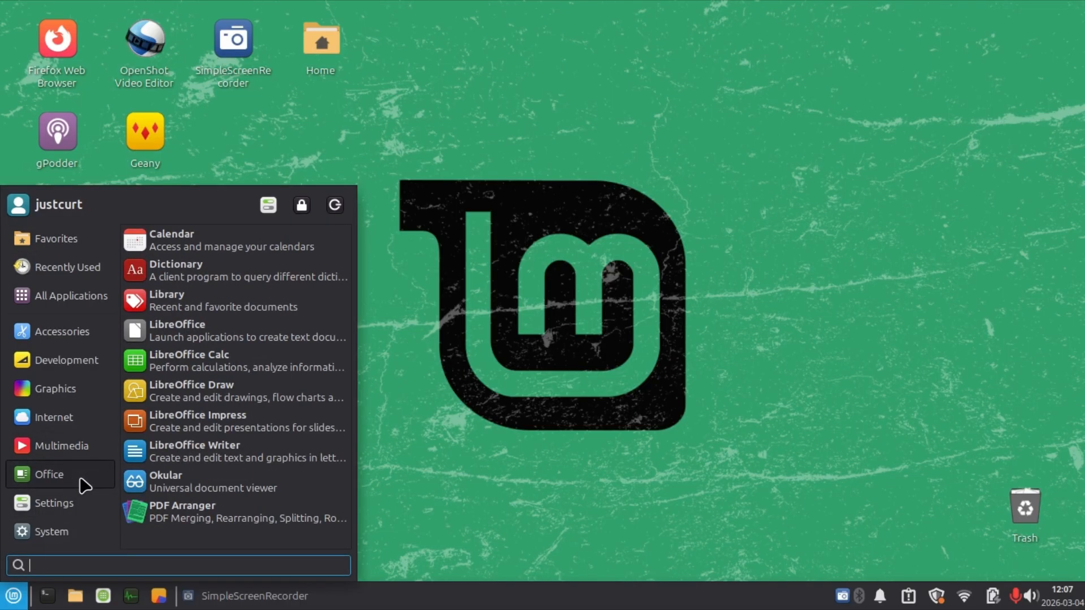
right_click(154, 512)
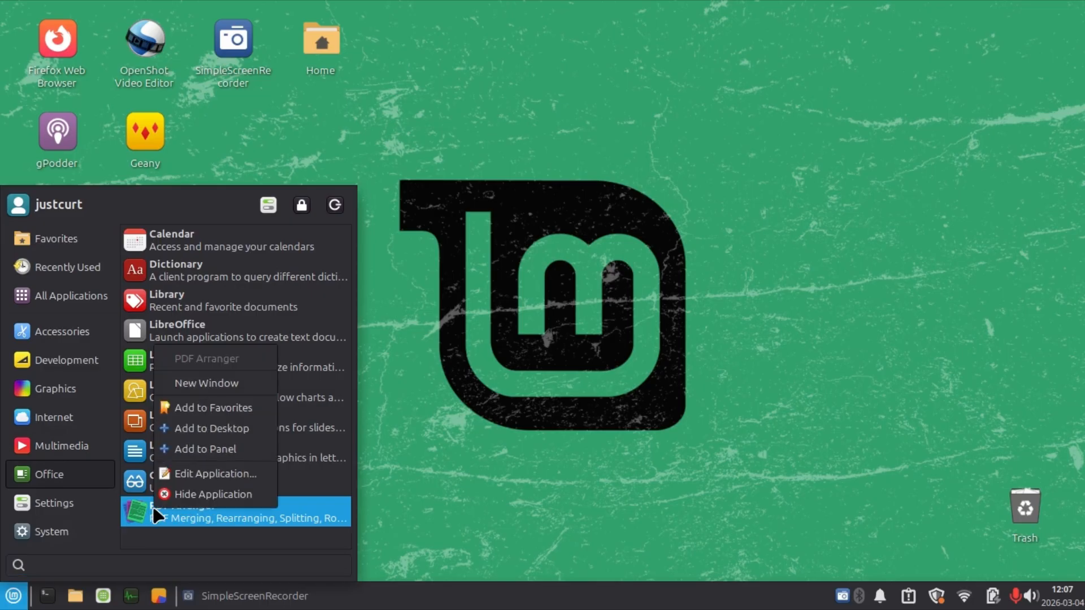
left_click(188, 409)
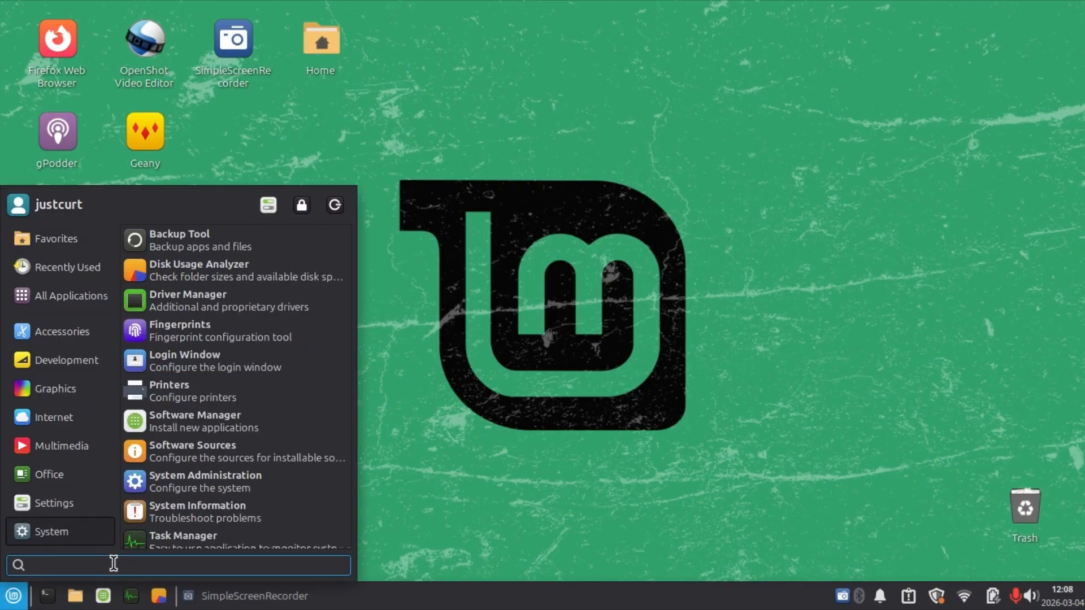
Search the applications menu for "scree" and add Screenshot to the favorites.
type("scree")
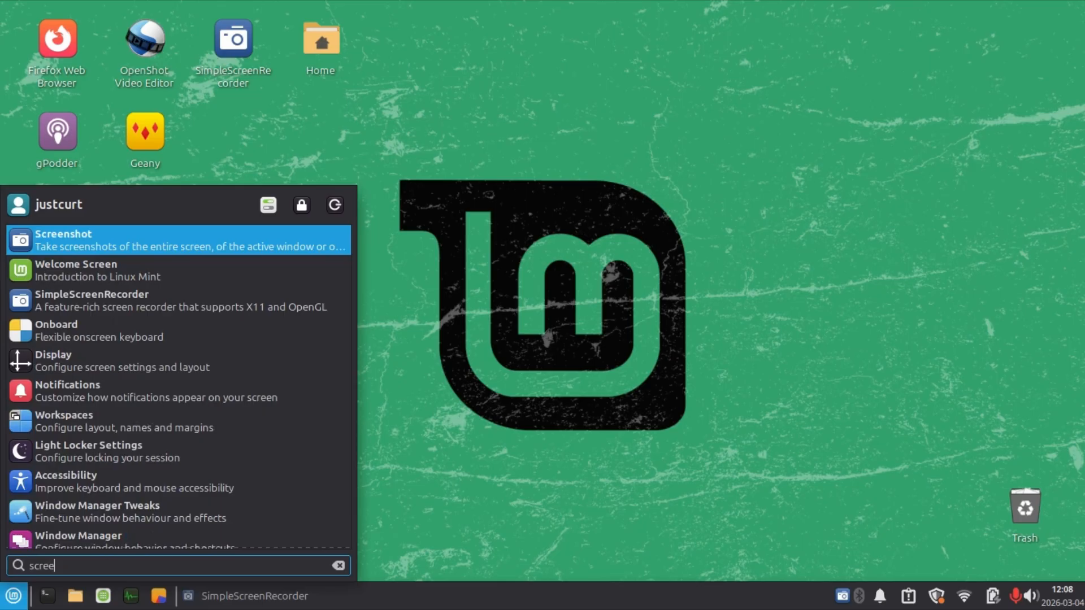
right_click(48, 252)
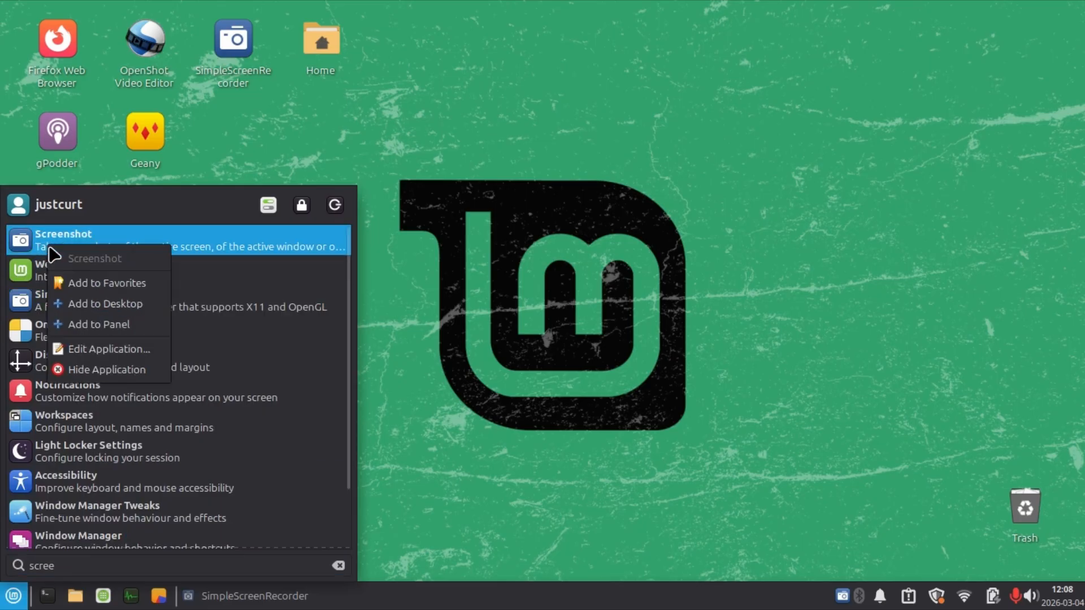
left_click(87, 287)
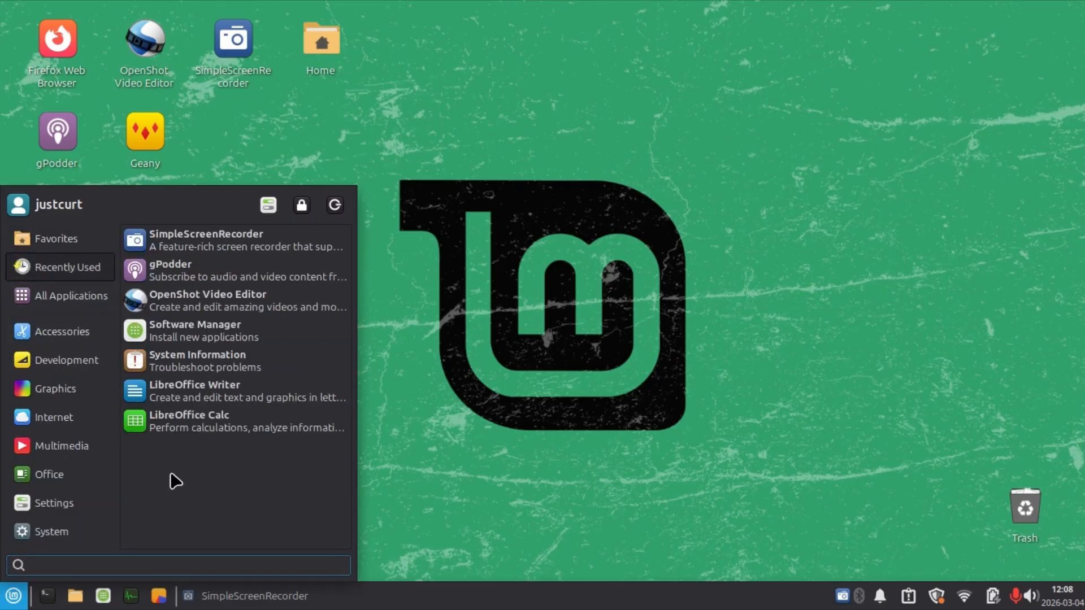
Move Screenshot directly below Calculator in the applications menu's favorites and close the menu.
left_click(53, 240)
left_click_drag(237, 425, 212, 289)
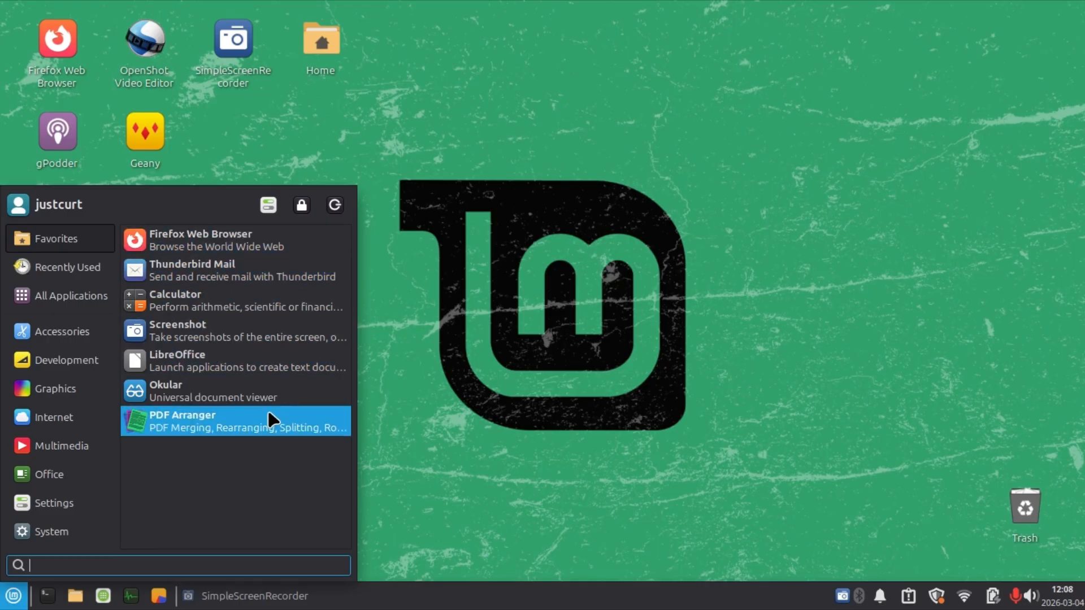
left_click(505, 340)
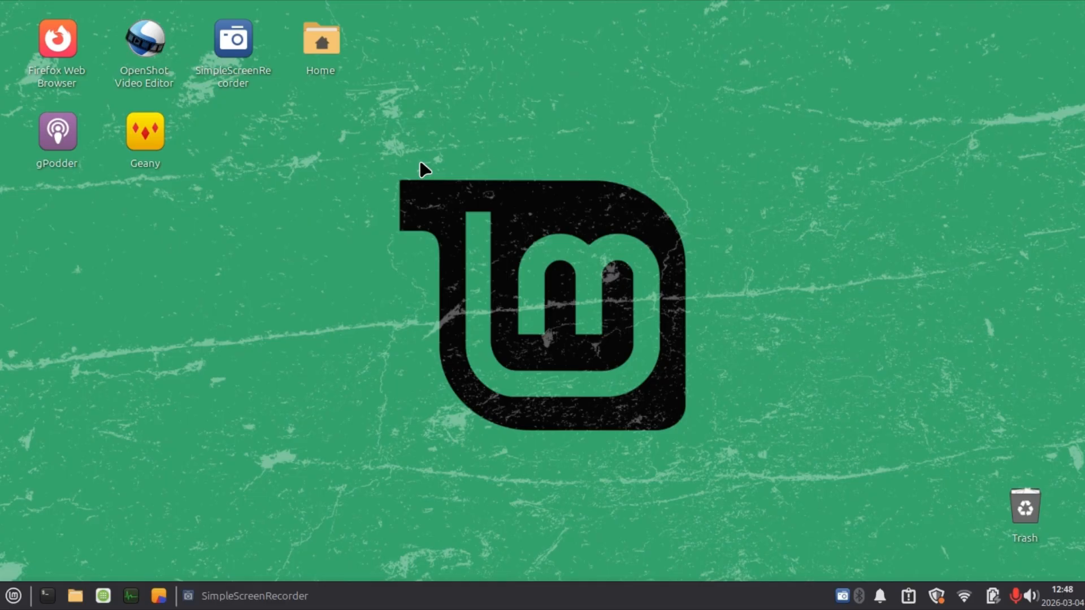
Launch Firefox from the desktop and open proton.me/mail.
double_click(52, 34)
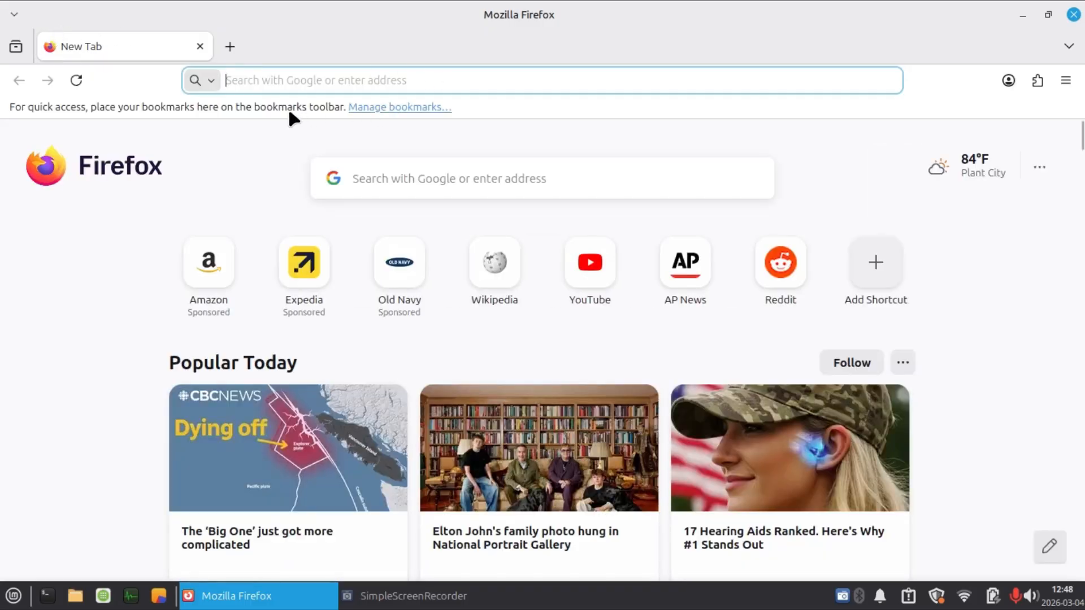
left_click(290, 78)
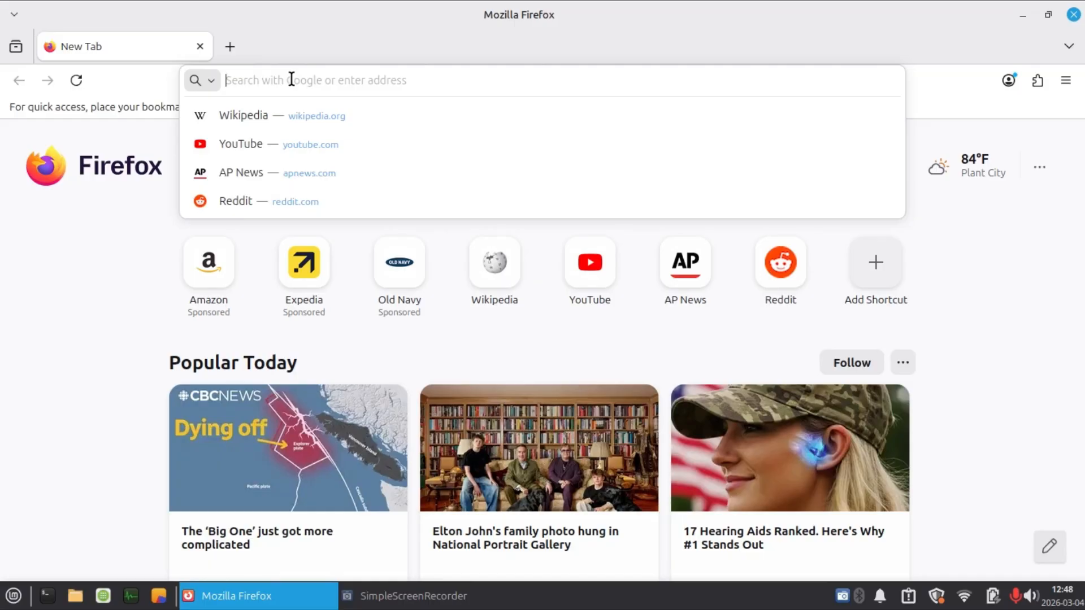
type("proton.,e")
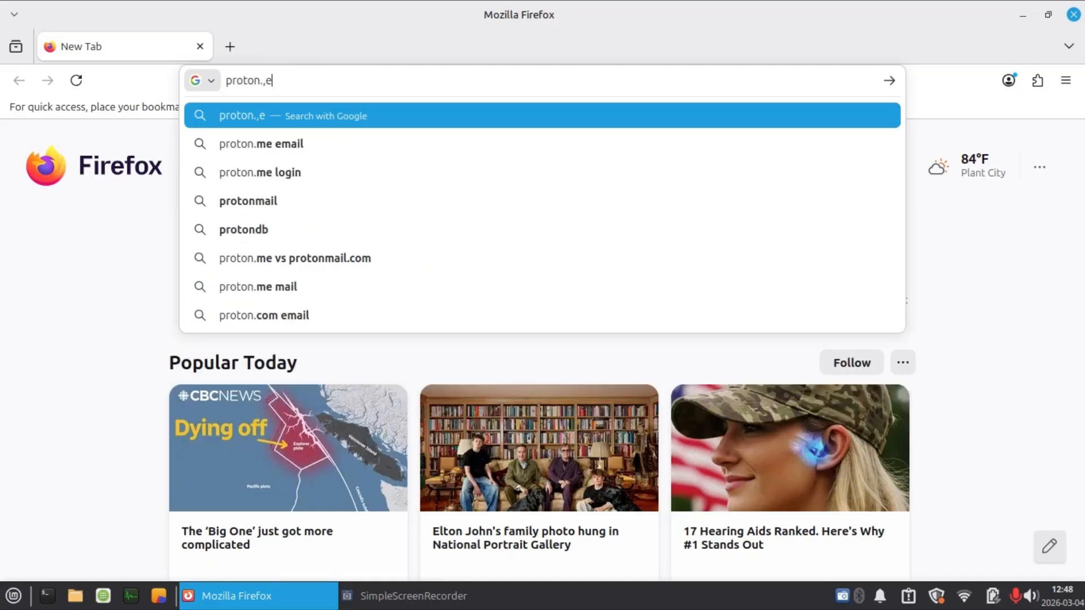
key("BackSpace")
key("BackSpace")
type("me/")
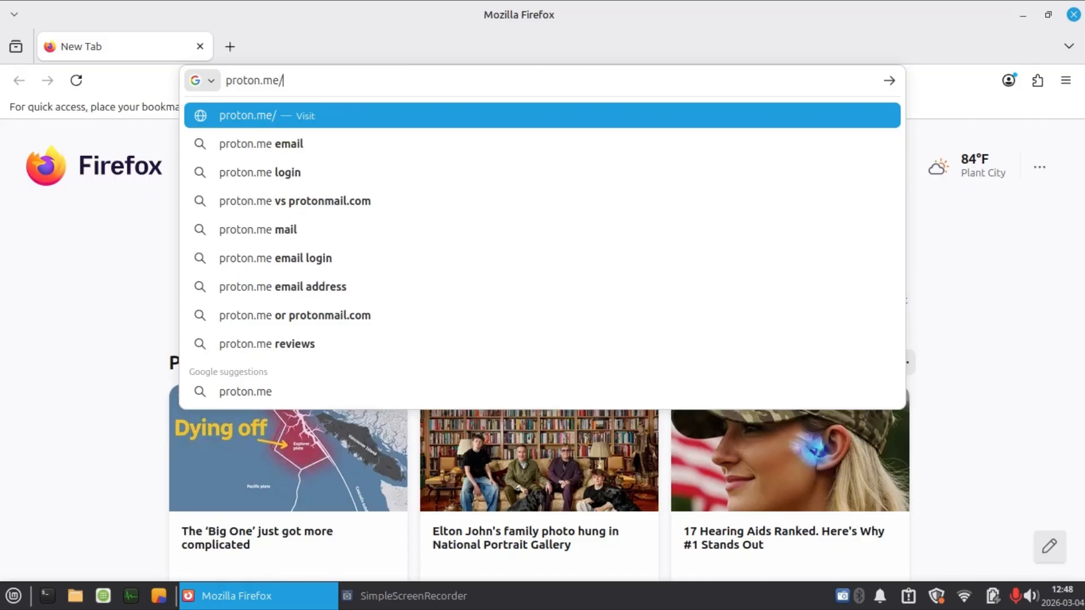
type("mail")
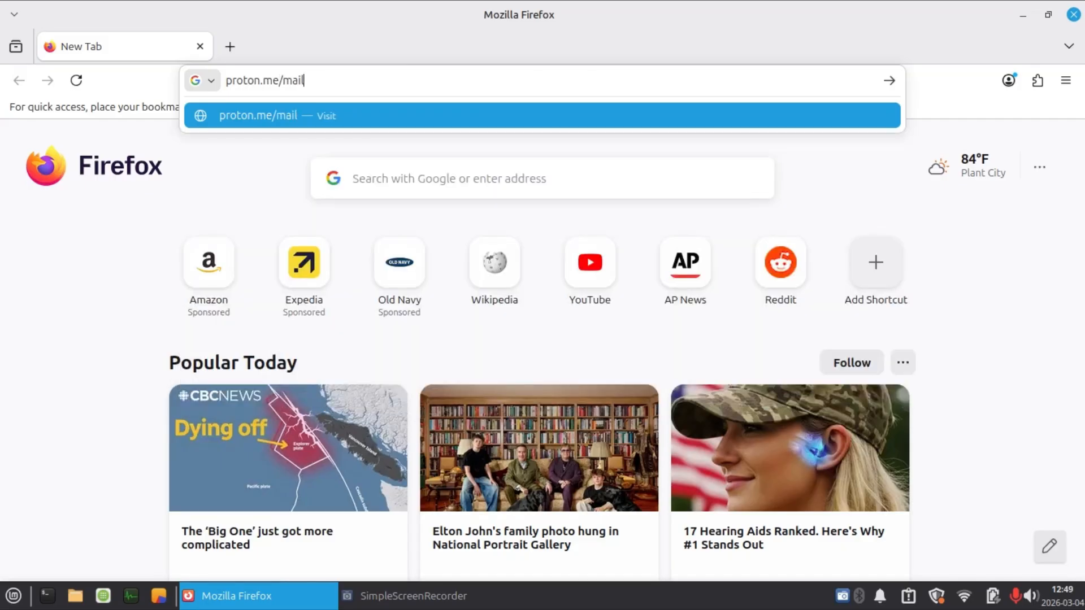
key("Return")
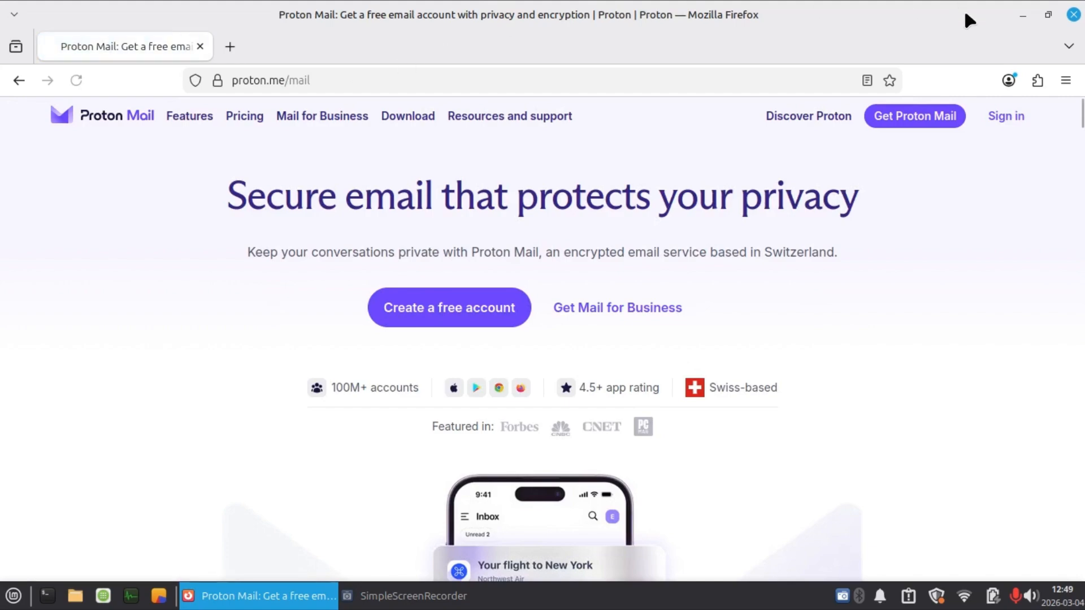
Bookmark the page in the Bookmarks Toolbar under the name "Proton Mail".
left_click(889, 82)
type("P")
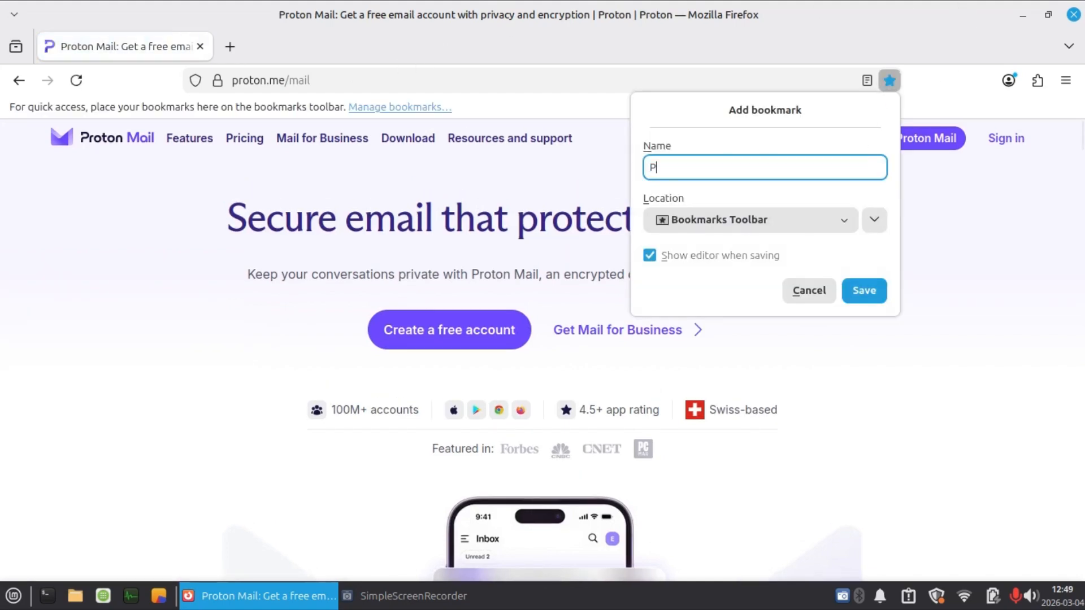
type("roton Mail")
key("Return")
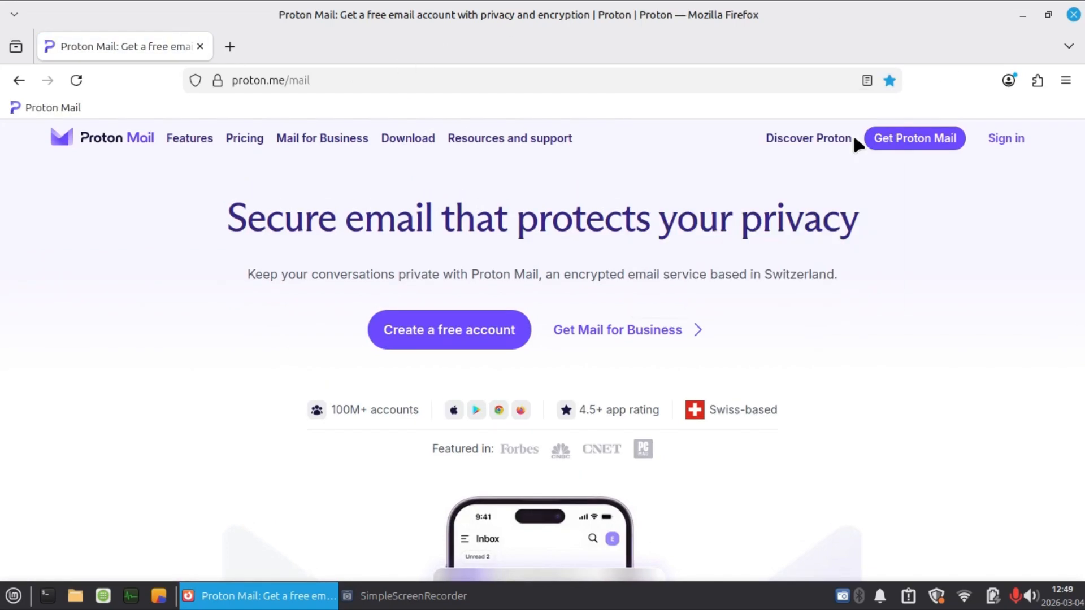
Open mailfence.com and bookmark it in the Bookmarks Toolbar as "Mailfence".
left_click(314, 81)
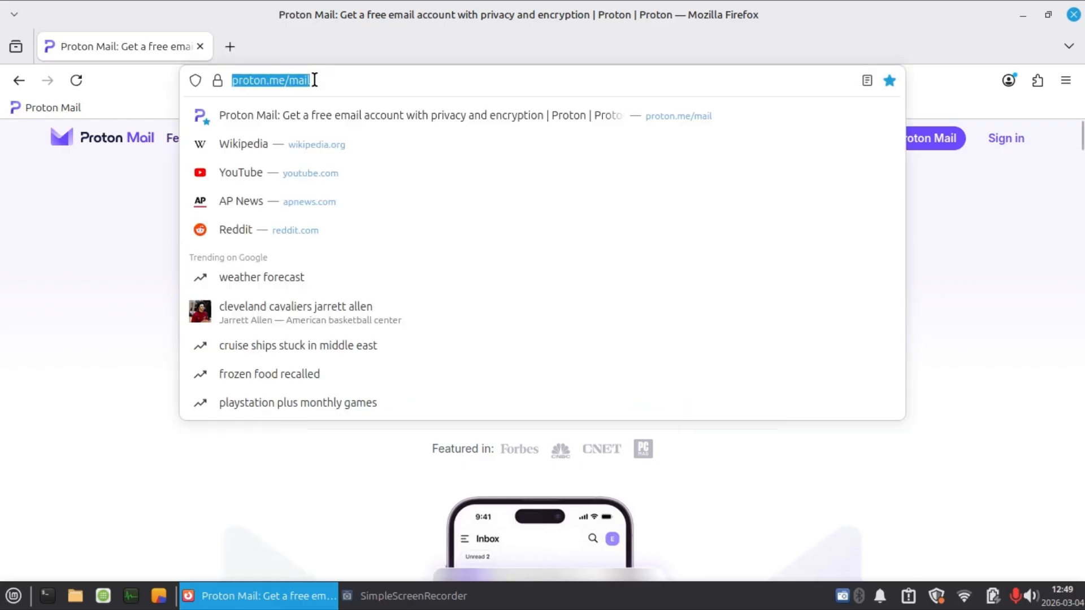
type("mailfe")
type("nce.com")
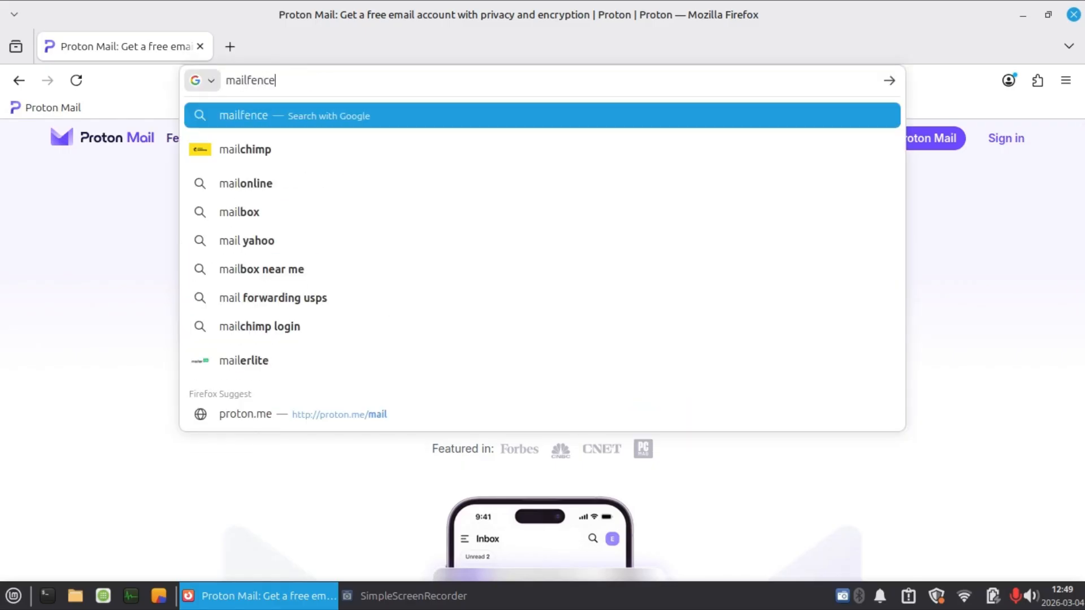
key("Return")
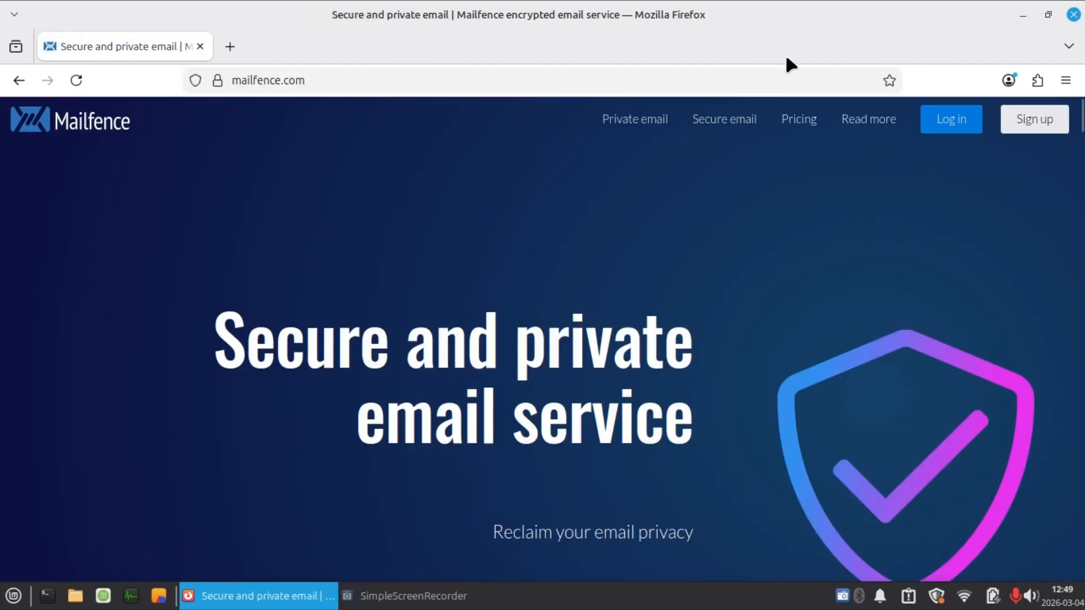
left_click(890, 80)
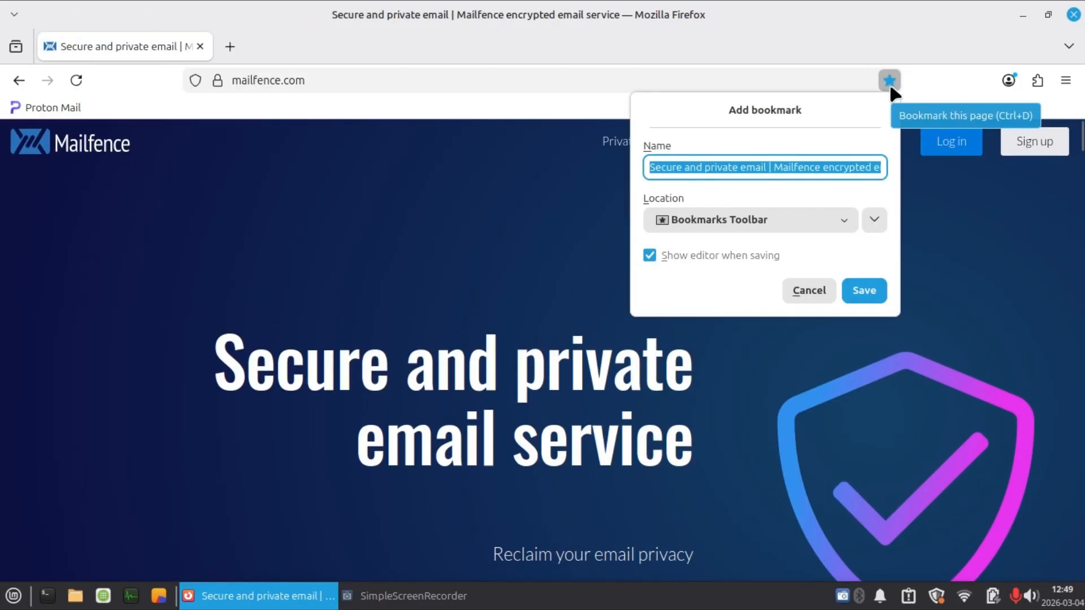
type("Mailfence")
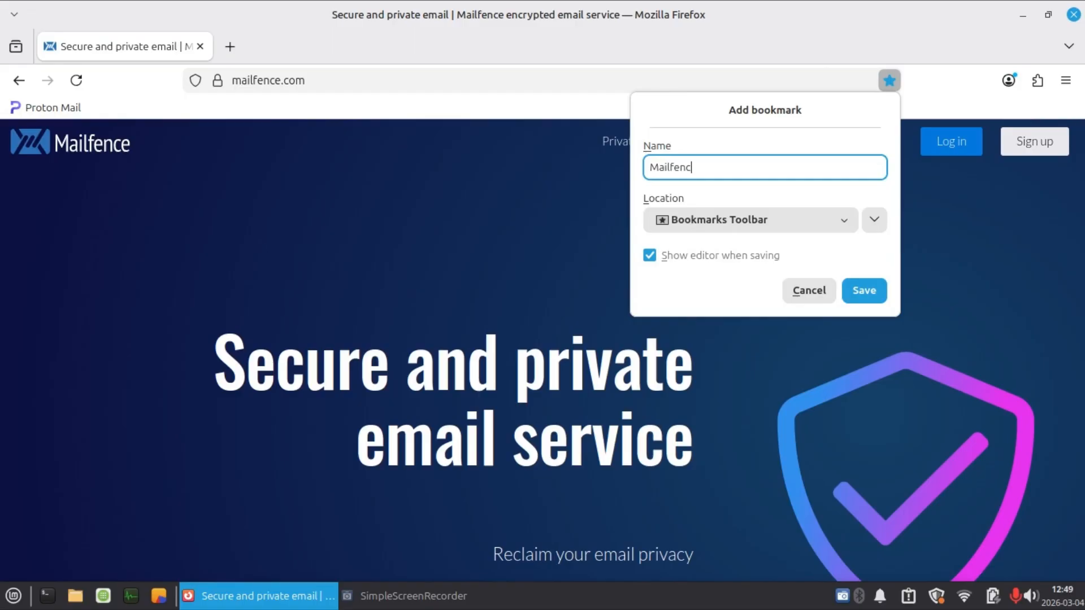
key("Return")
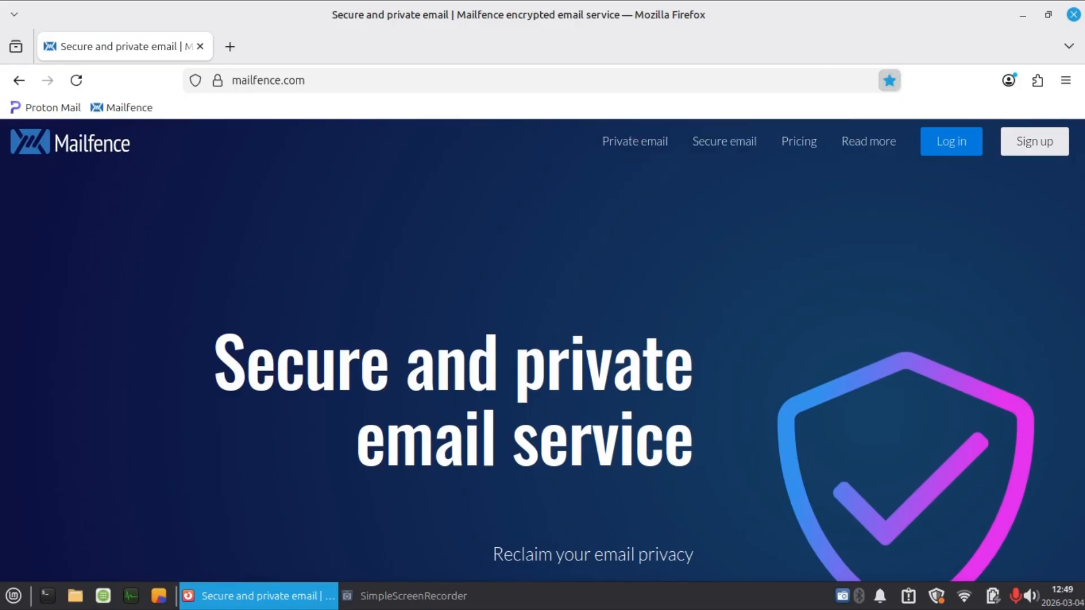
Open lumo.proton.me, dismiss the Projects introduction, and bookmark the page in the Bookmarks Toolbar as "Lumo Proton".
left_click(574, 83)
type("lumo")
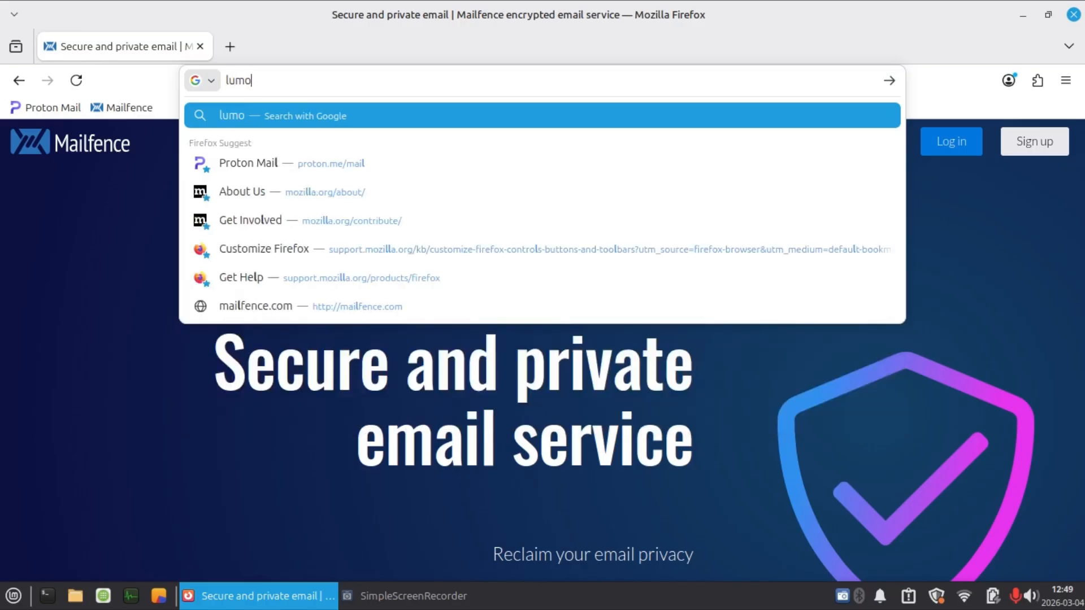
type(".proton.me")
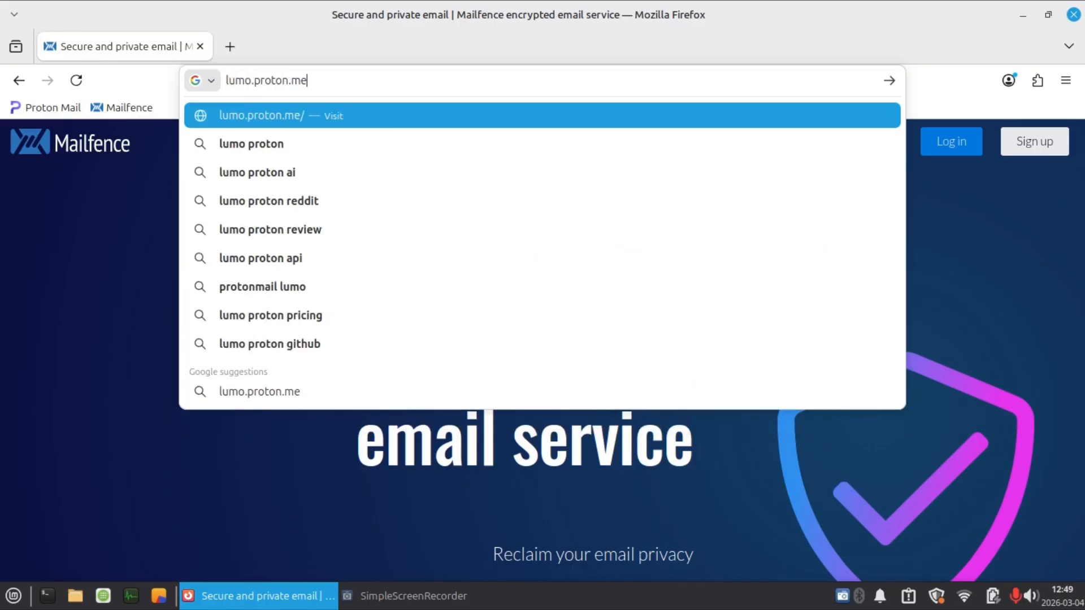
key("Return")
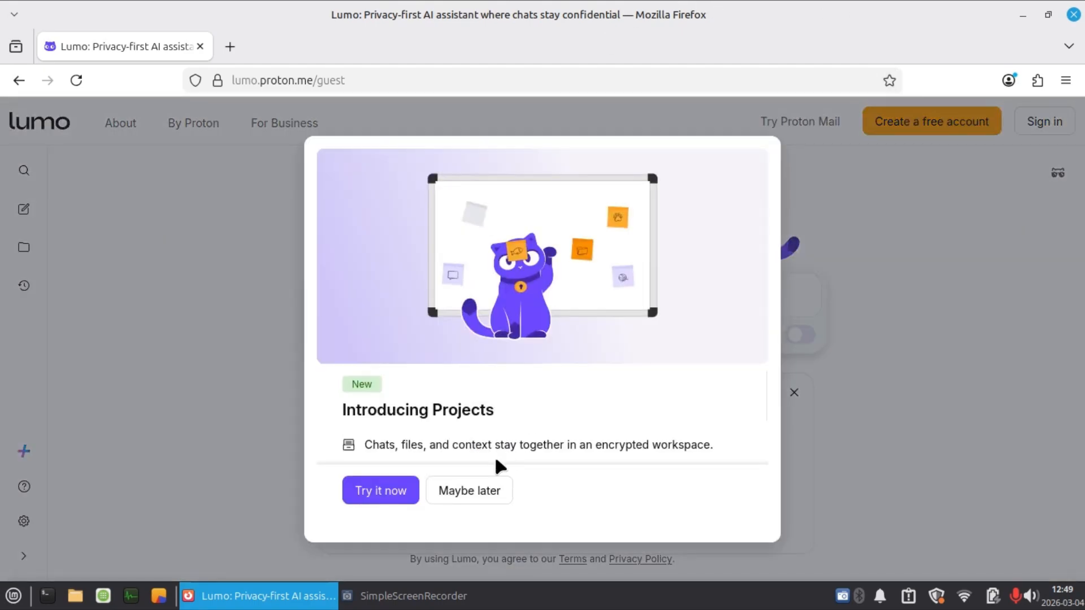
left_click(478, 492)
left_click(889, 80)
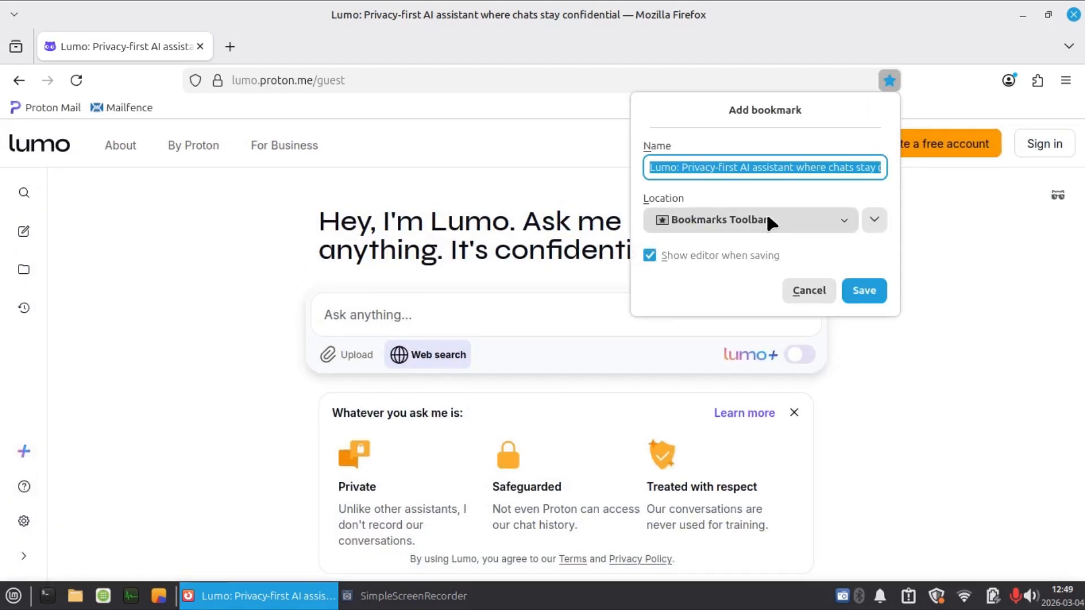
type("Lumo P")
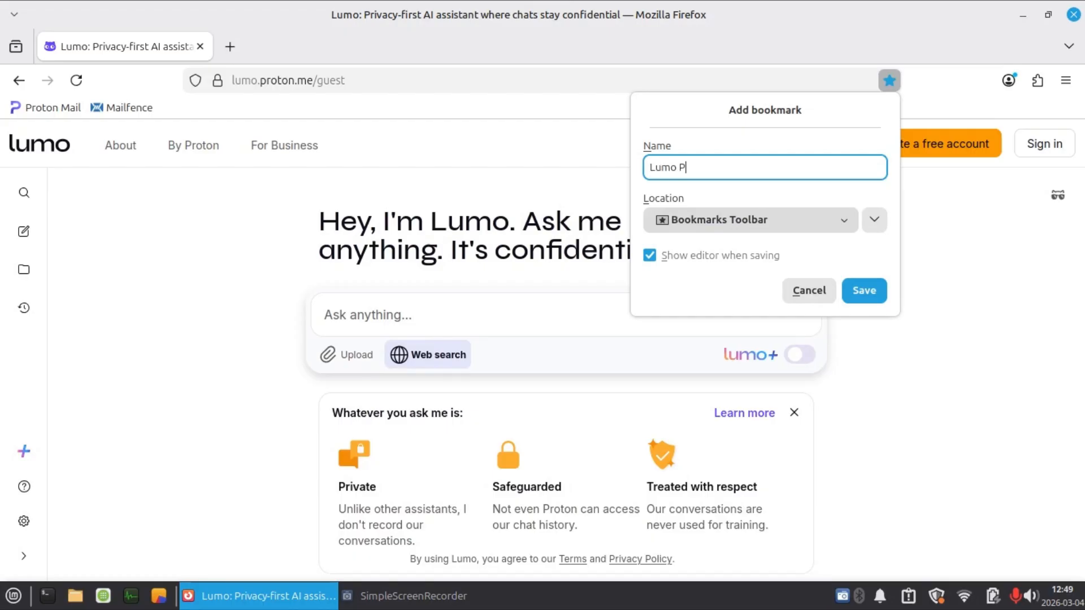
type("roton")
key("Return")
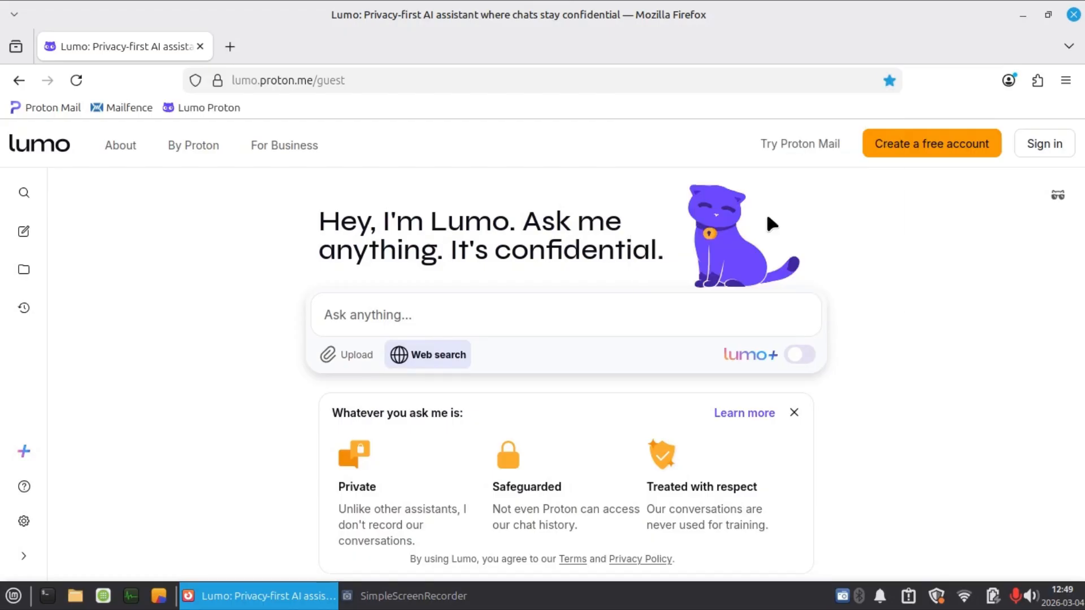
Open duck.ai and bookmark it in the Bookmarks Toolbar as "Duck AI".
left_click(378, 78)
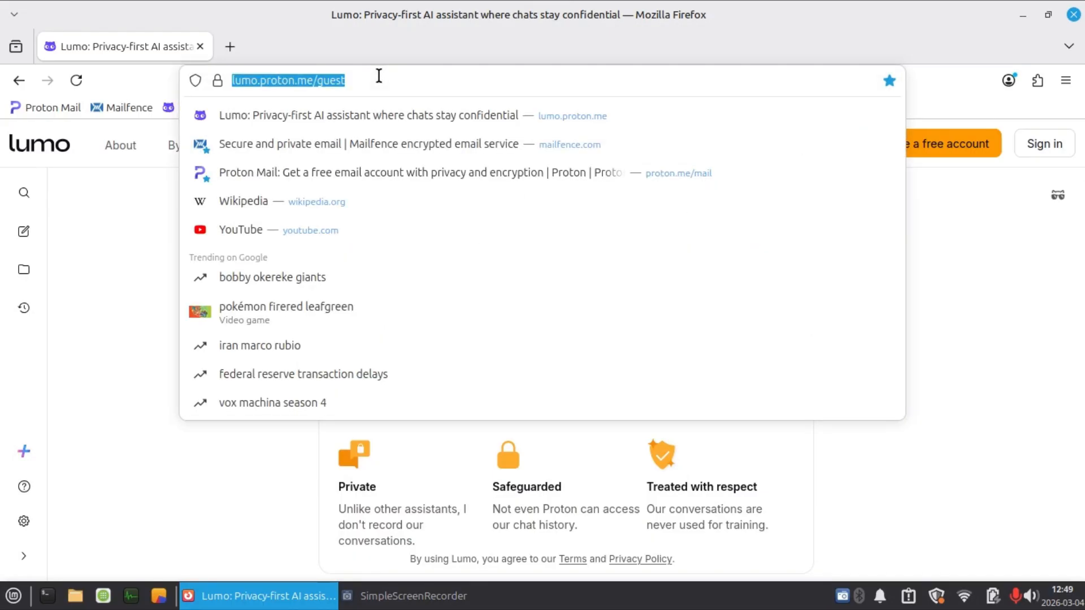
type("duck.ai")
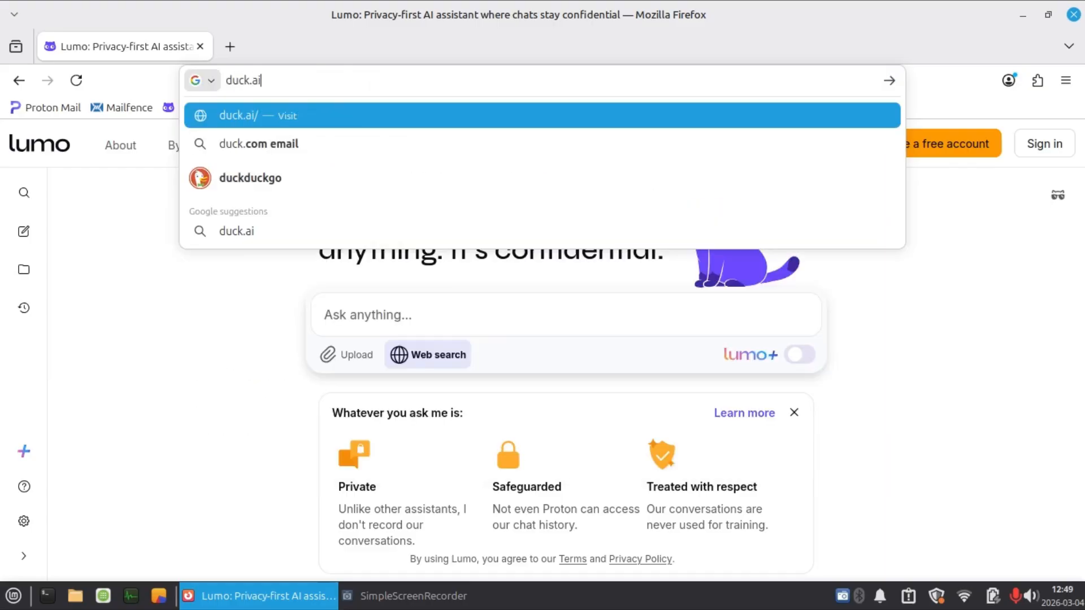
key("Return")
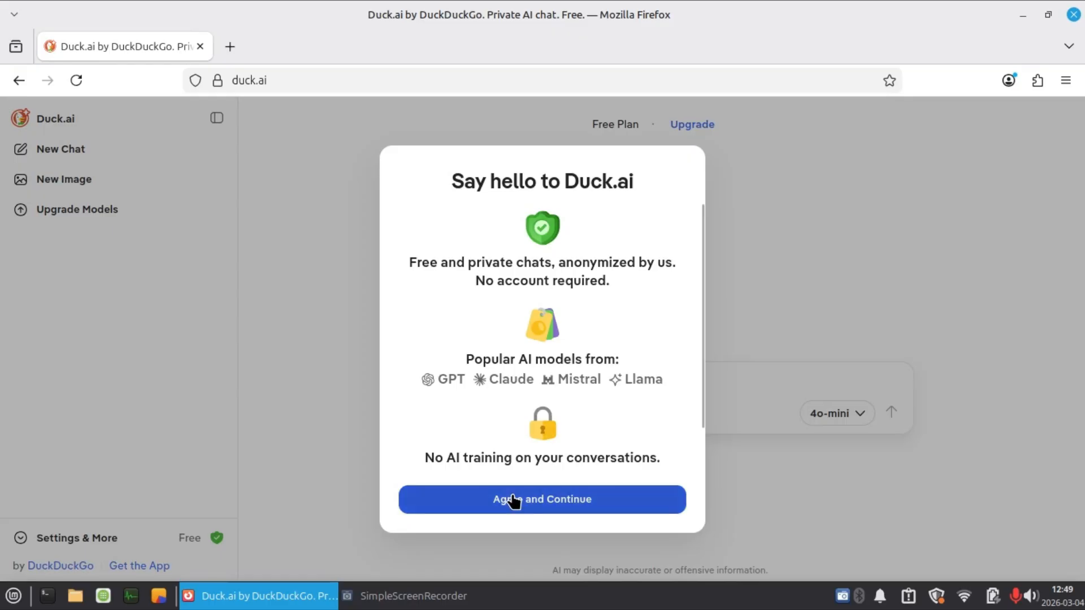
left_click(514, 500)
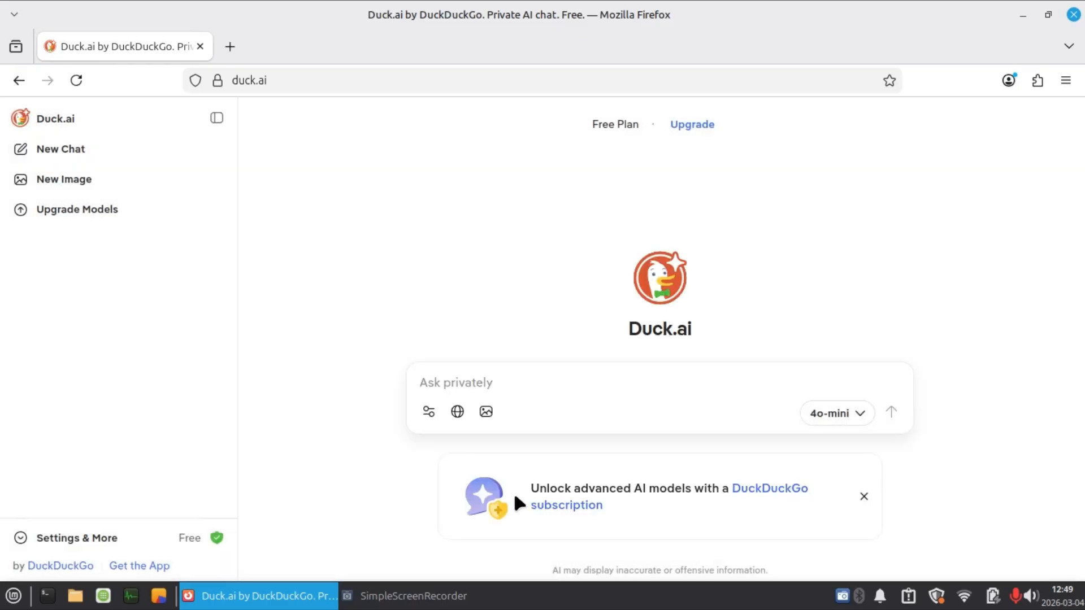
left_click(890, 80)
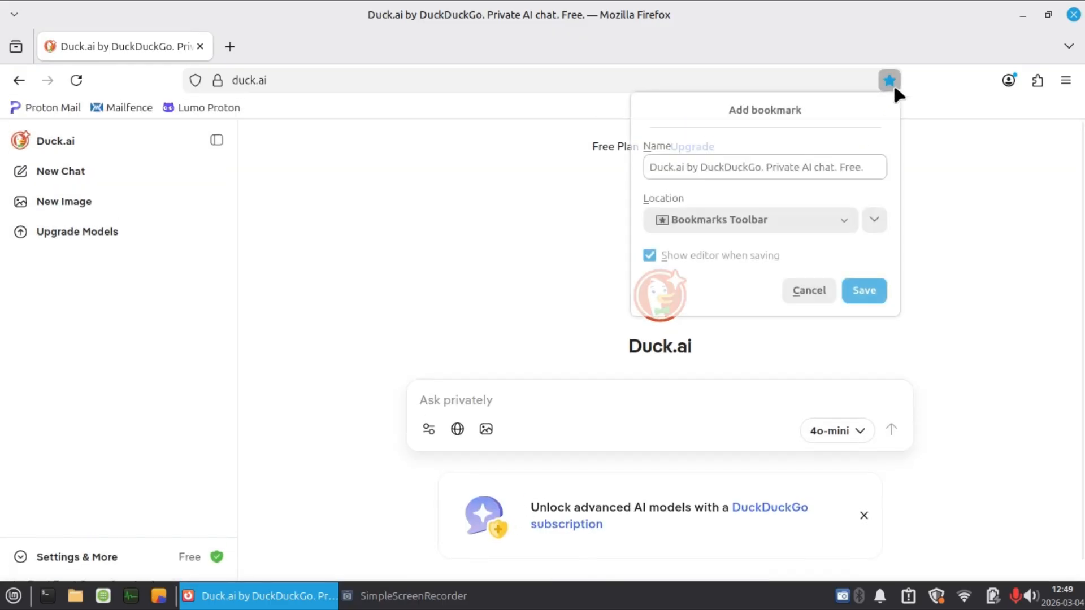
type("Duck")
key("BackSpace")
key("BackSpace")
key("BackSpace")
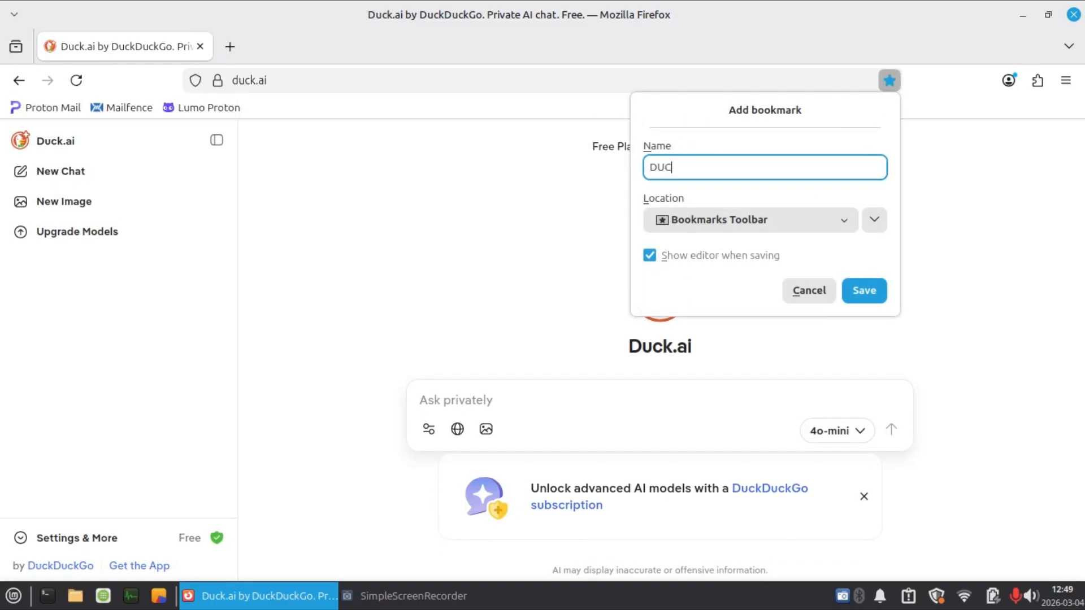
type("uck AI")
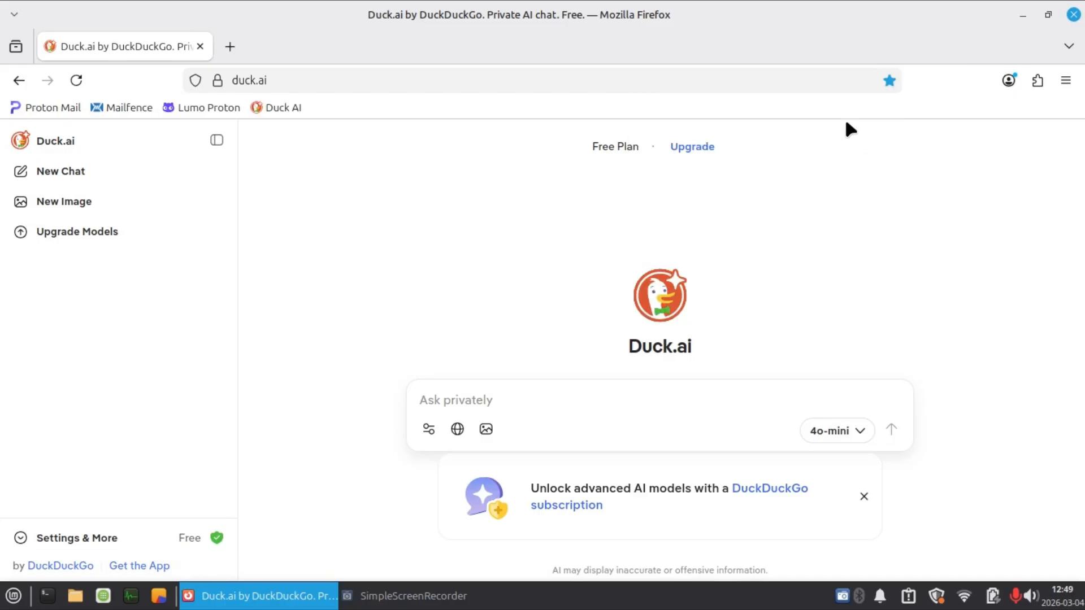
key("Return")
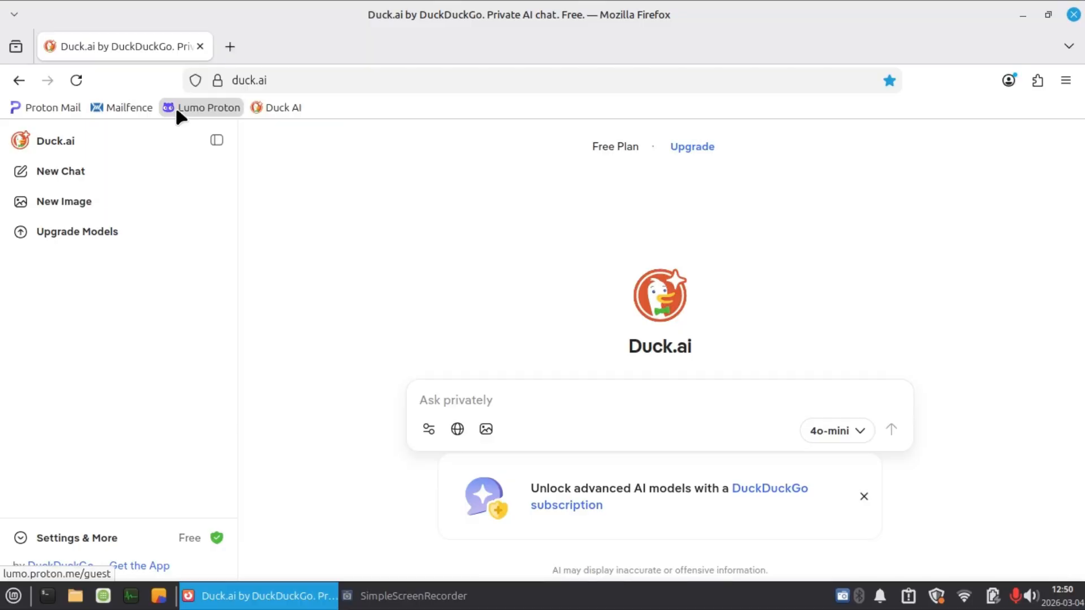
Open a new browser tab and close the Duck.ai one.
left_click(229, 47)
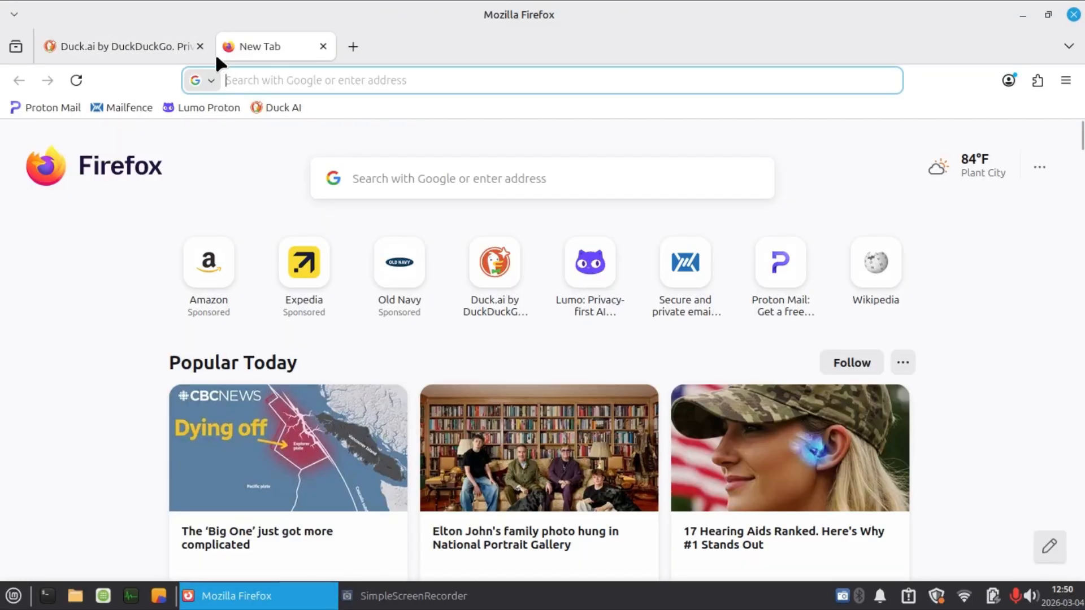
left_click(201, 47)
left_click(326, 80)
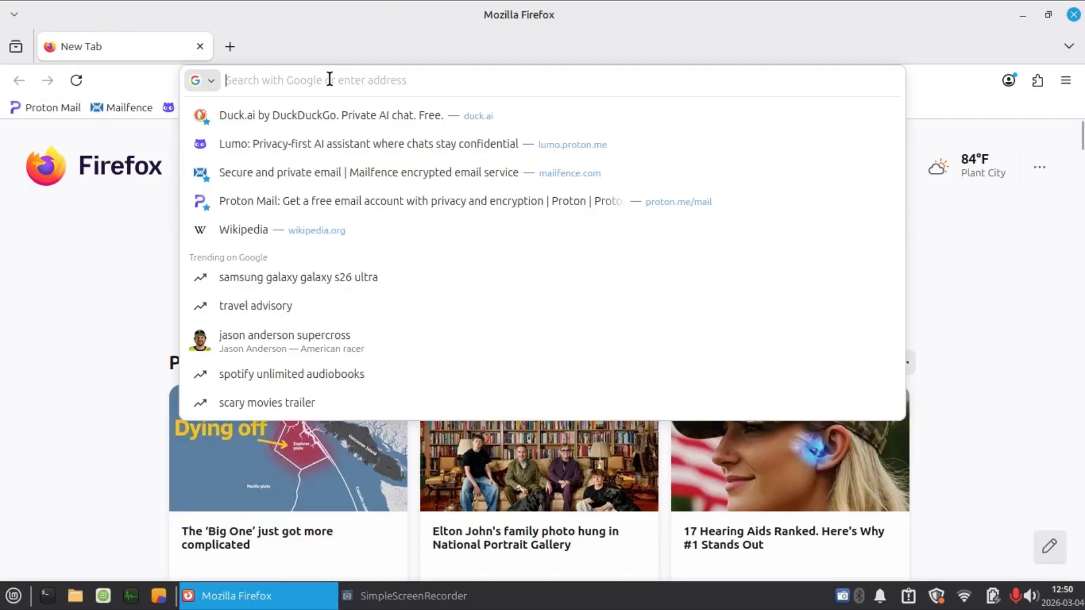
left_click(947, 91)
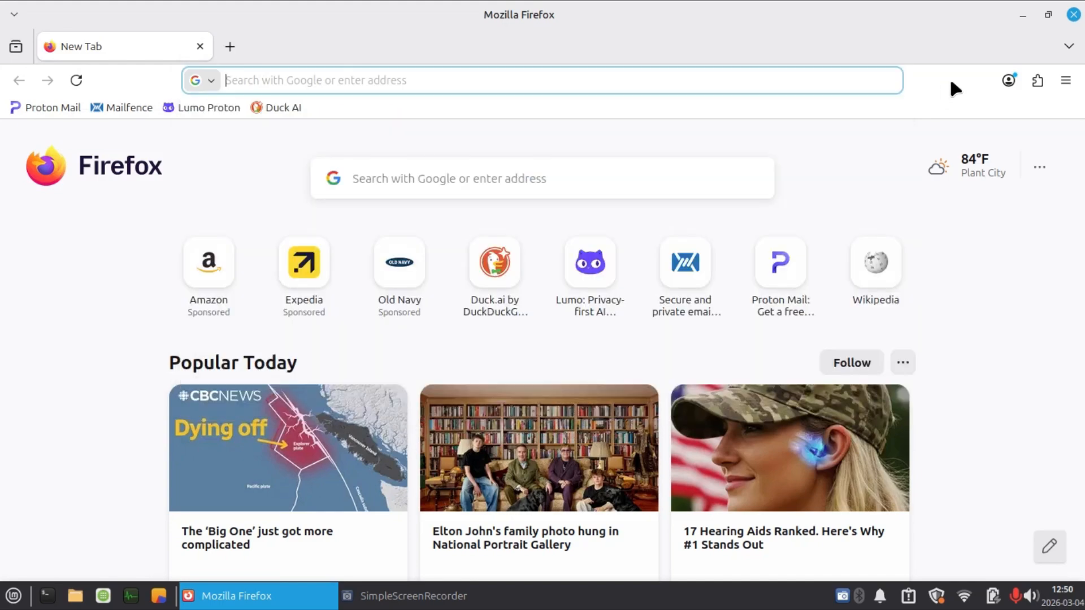
Remove the Extensions button from the browser toolbar.
right_click(1041, 78)
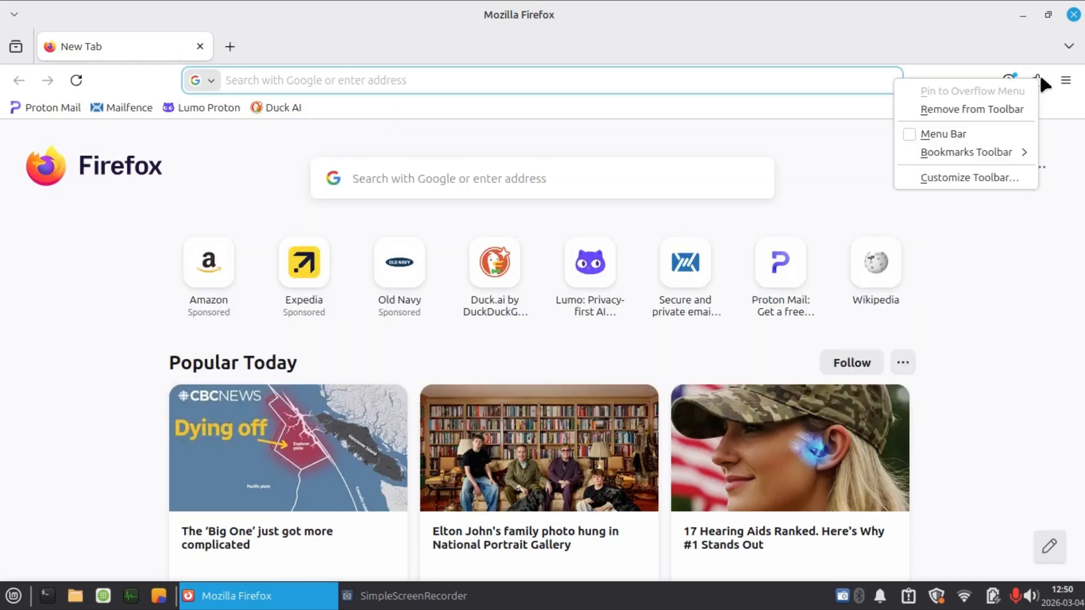
left_click(1002, 108)
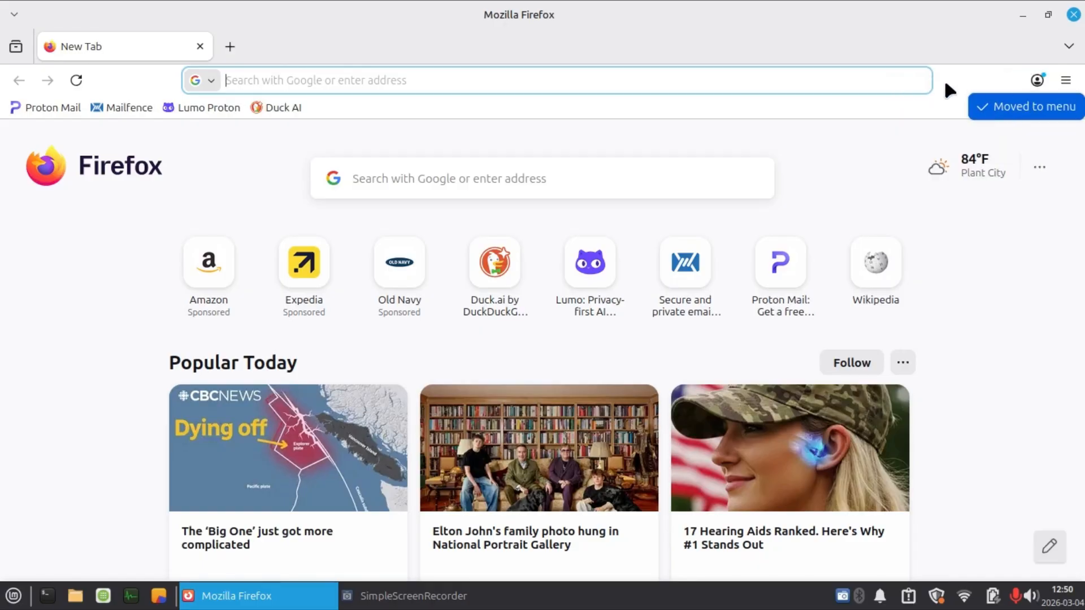
Remove the Account button from the browser toolbar.
right_click(1039, 81)
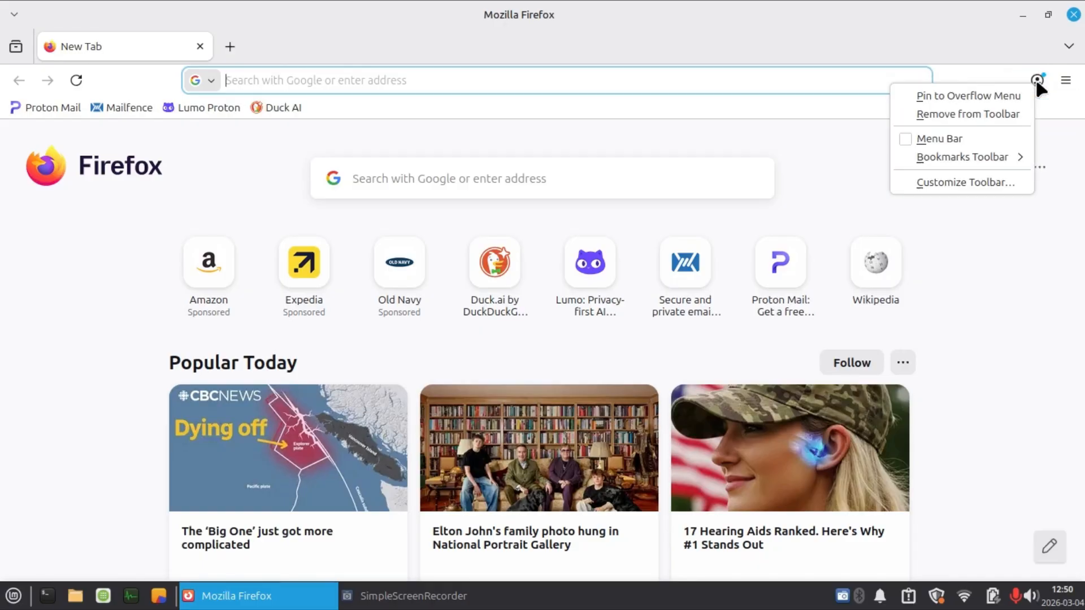
left_click(925, 107)
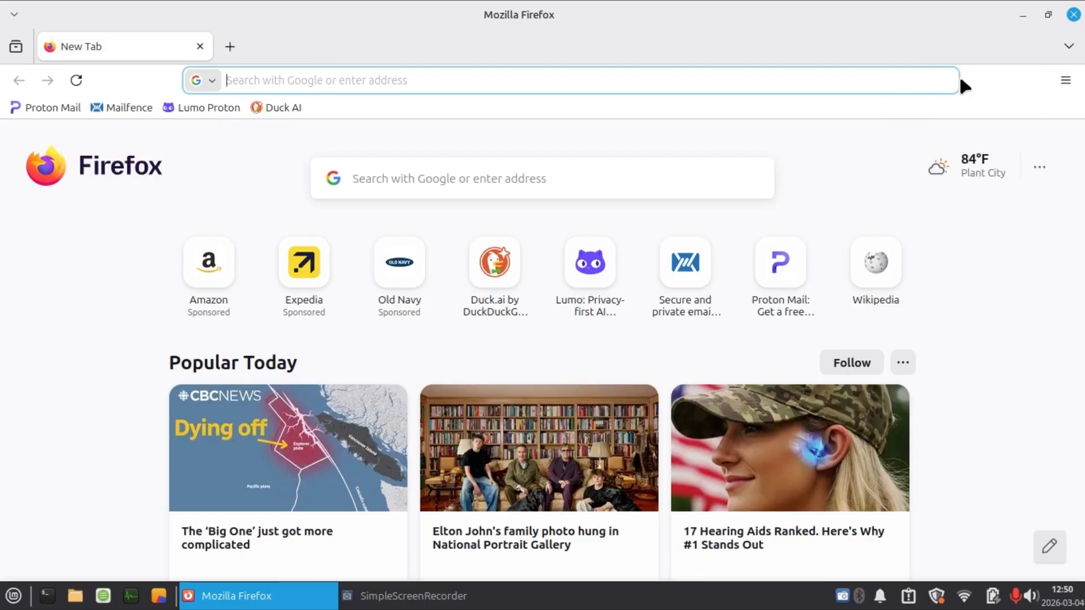
Open toolbar customization and add the History and Settings buttons to the toolbar.
right_click(975, 74)
left_click(930, 153)
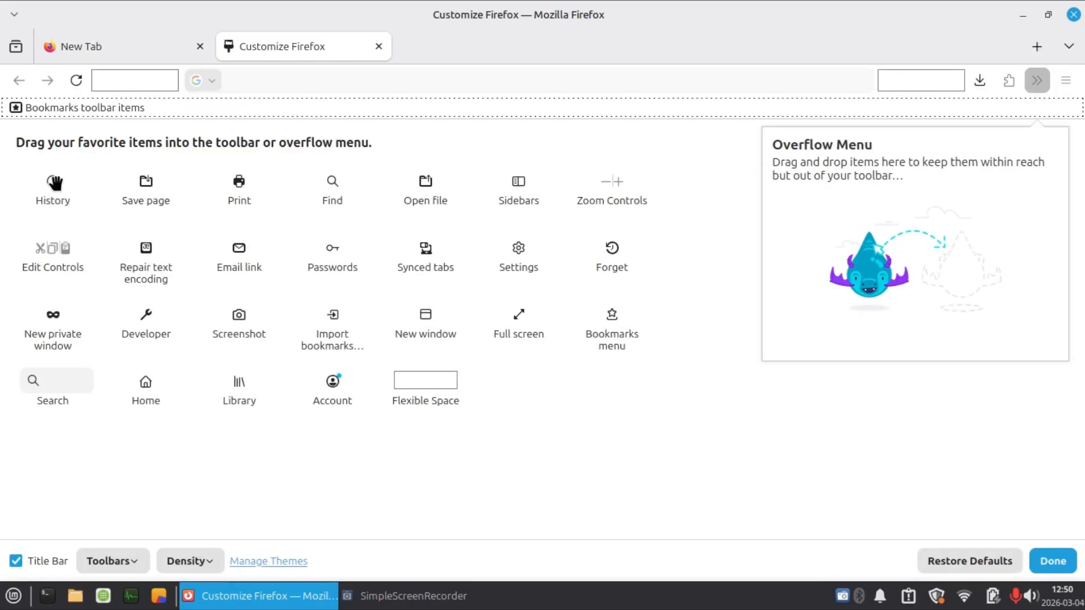
right_click(55, 183)
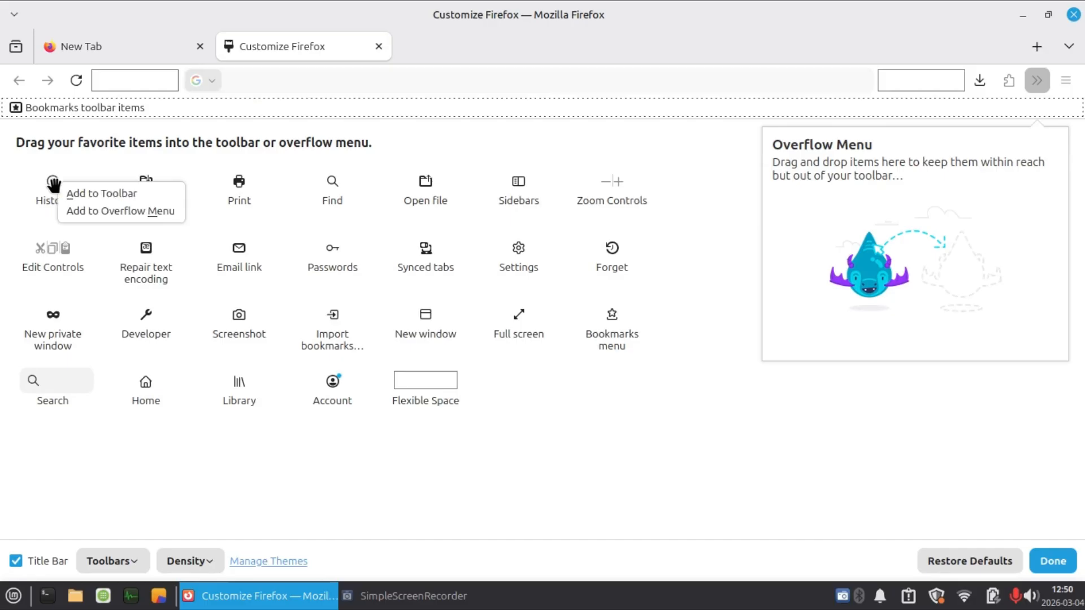
left_click(96, 198)
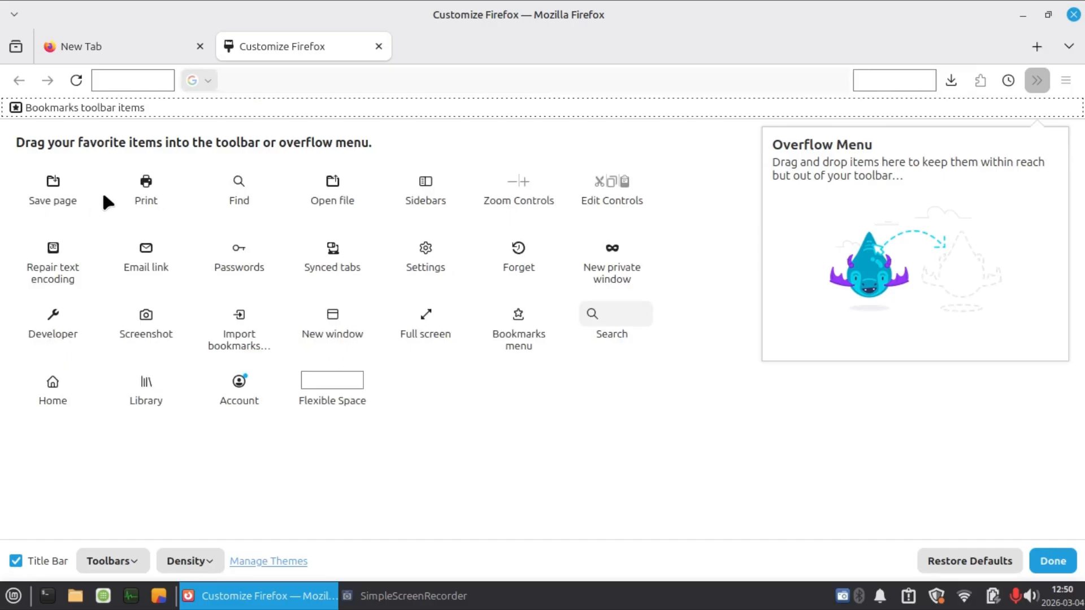
right_click(425, 262)
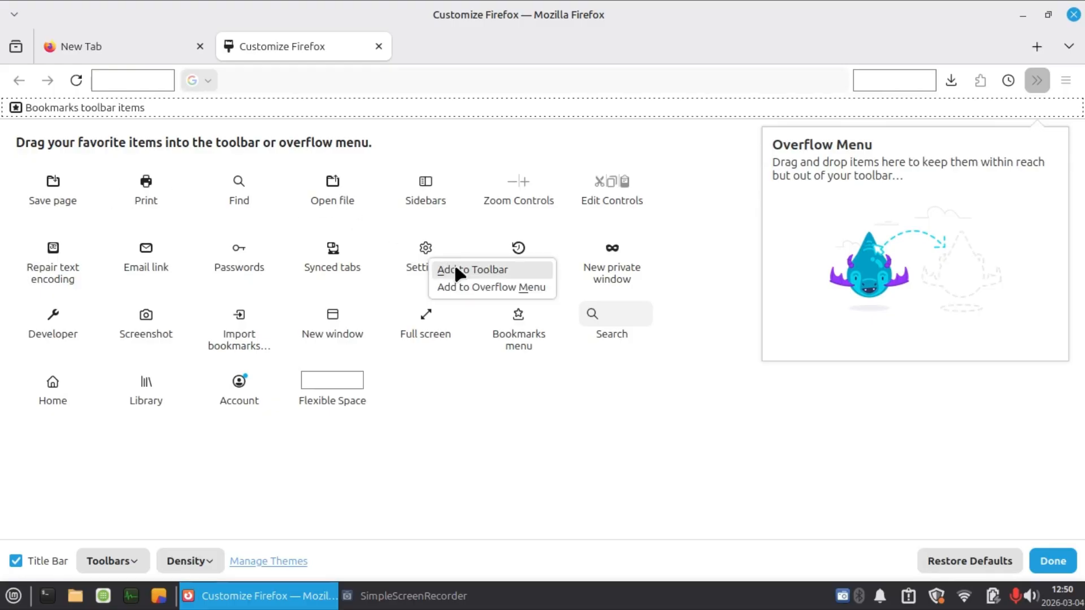
left_click(455, 270)
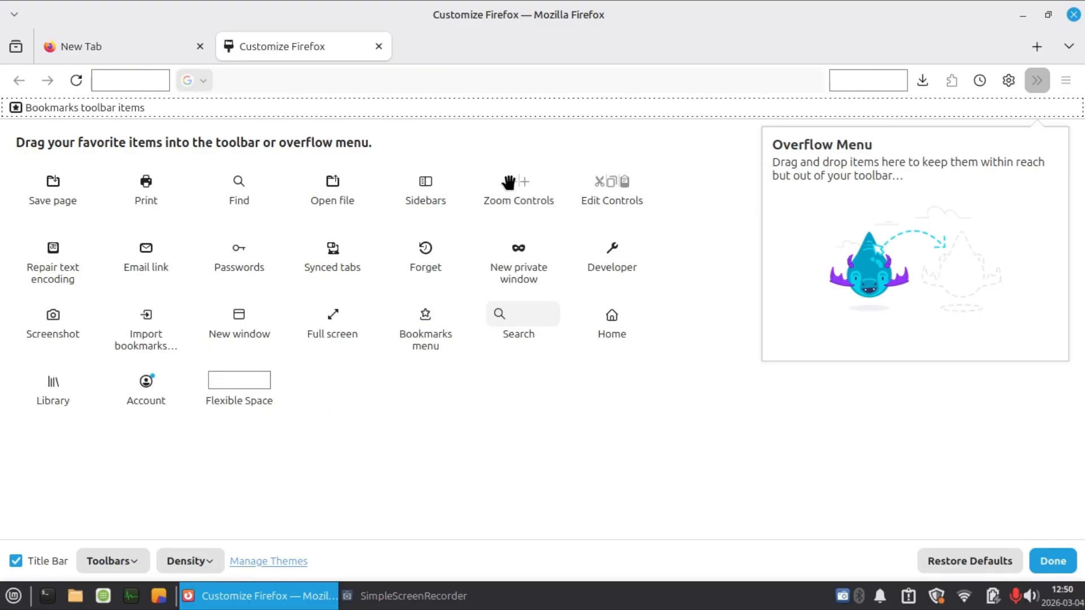
Place the Zoom Controls in the overflow menu, finish customizing, and check the overflow menu's contents.
left_click_drag(510, 181, 931, 248)
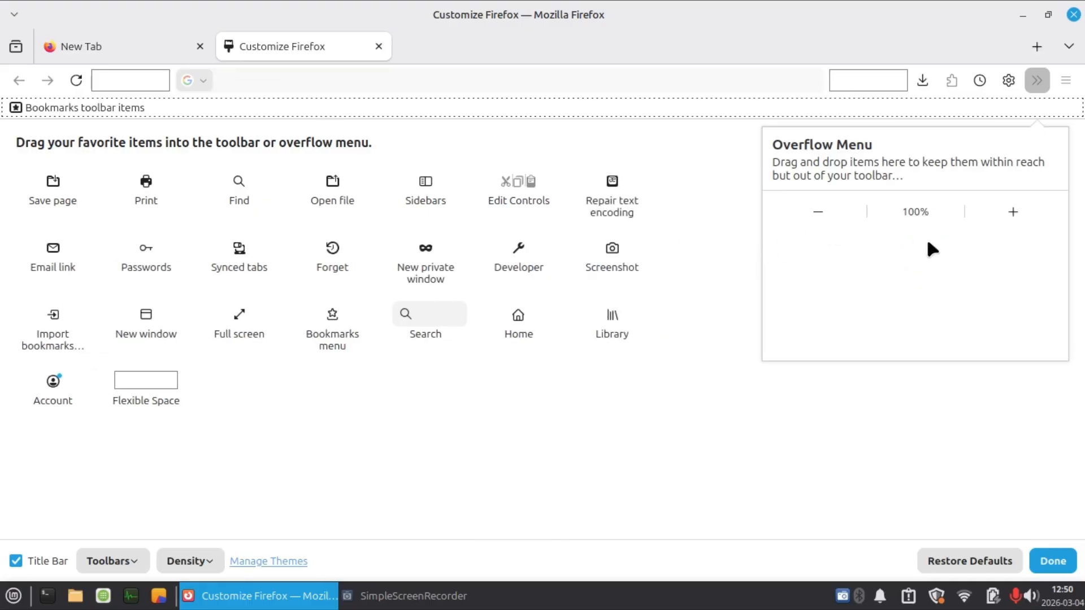
left_click(1055, 562)
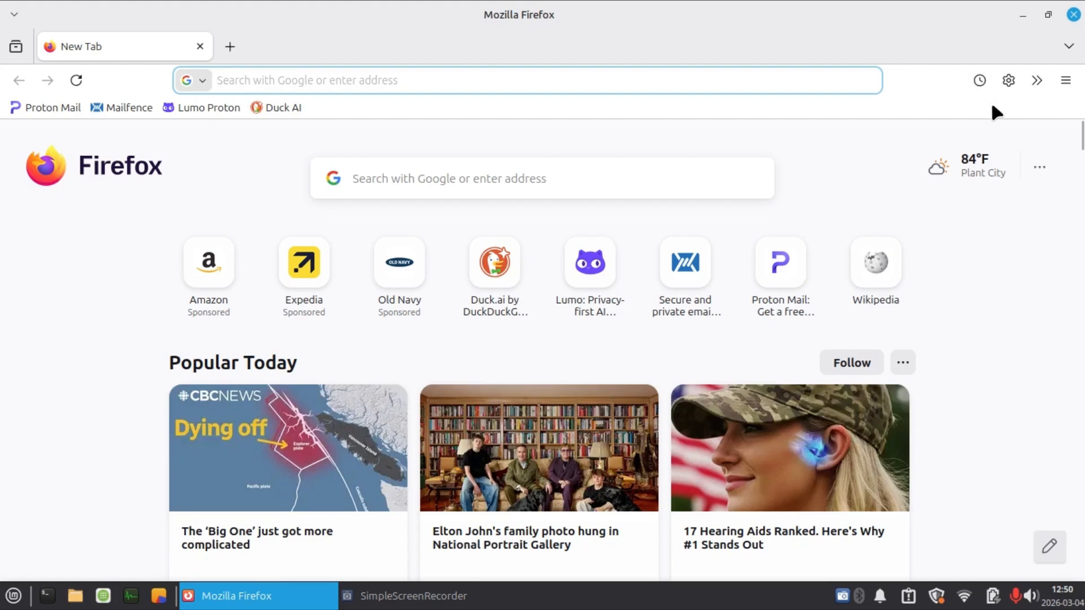
left_click(1037, 80)
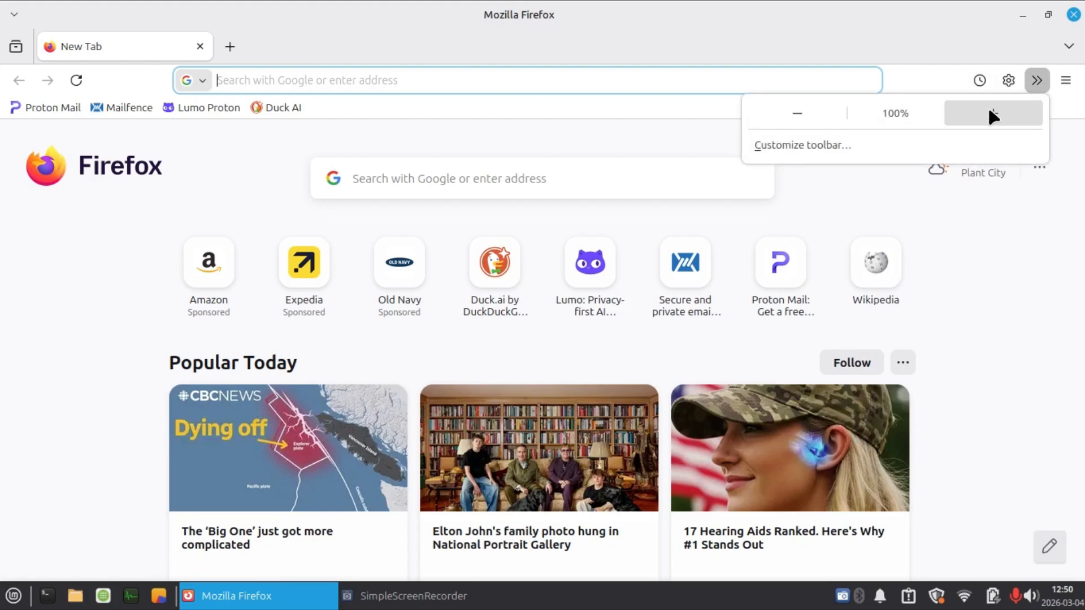
left_click(916, 84)
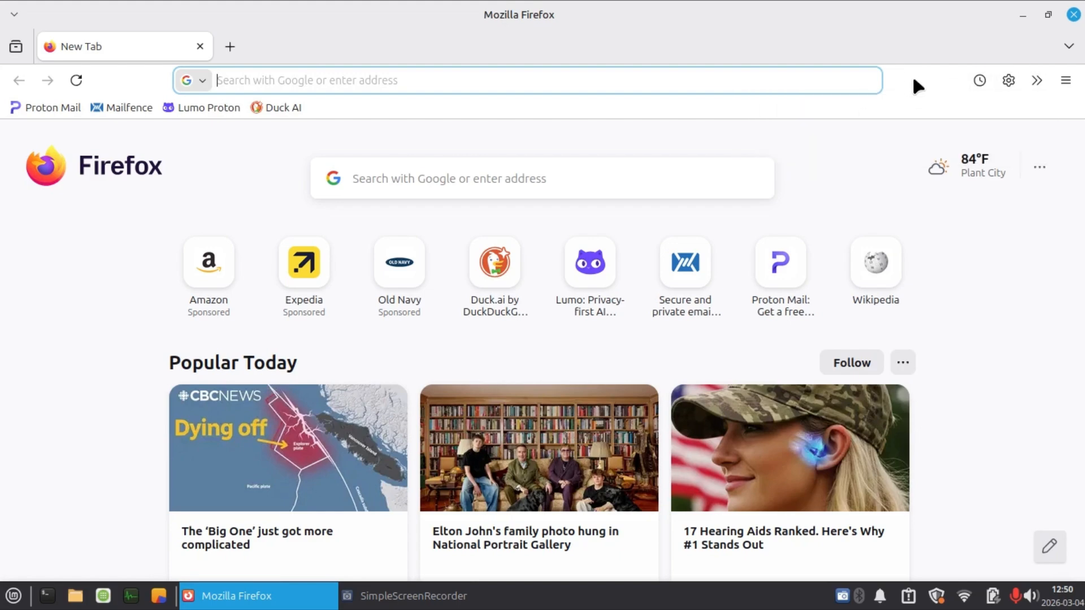
left_click(1073, 83)
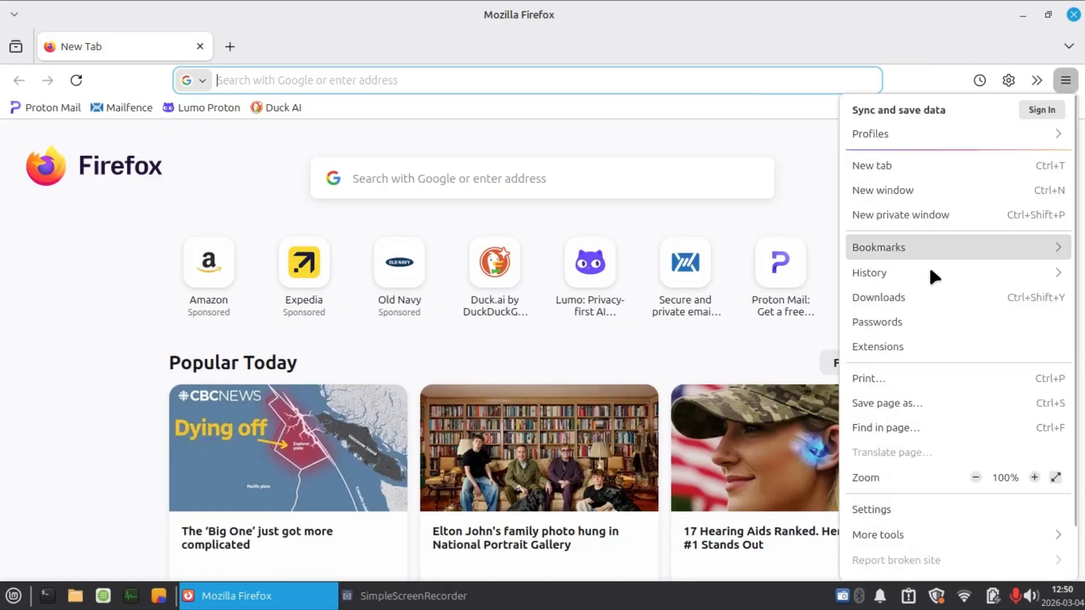
left_click(1002, 73)
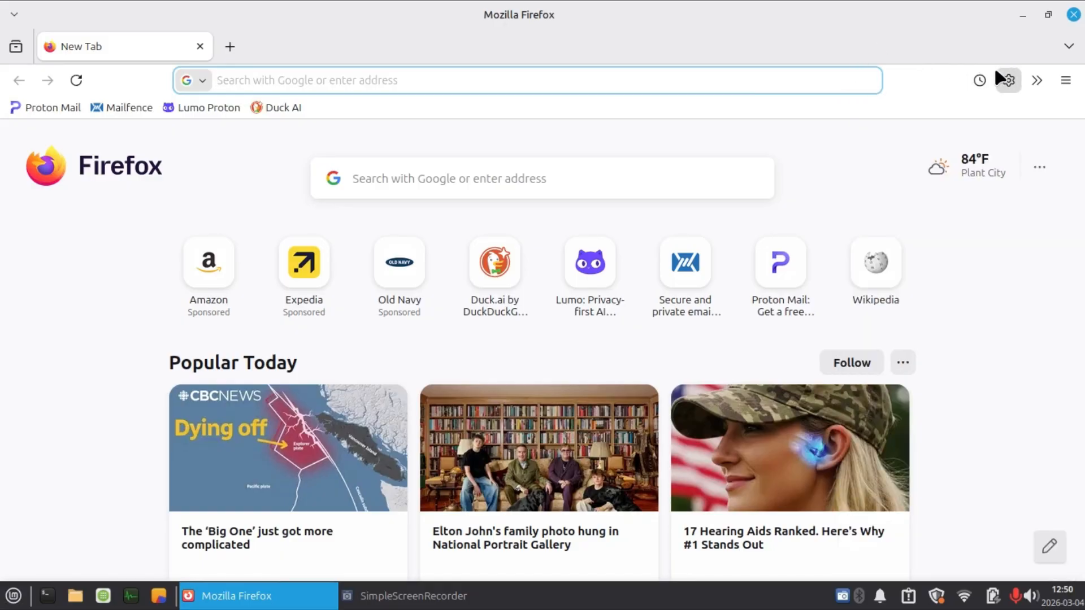
In the browser settings for Tabs, disable AI suggestions for tab groups and enable asking before closing multiple tabs.
left_click(1001, 72)
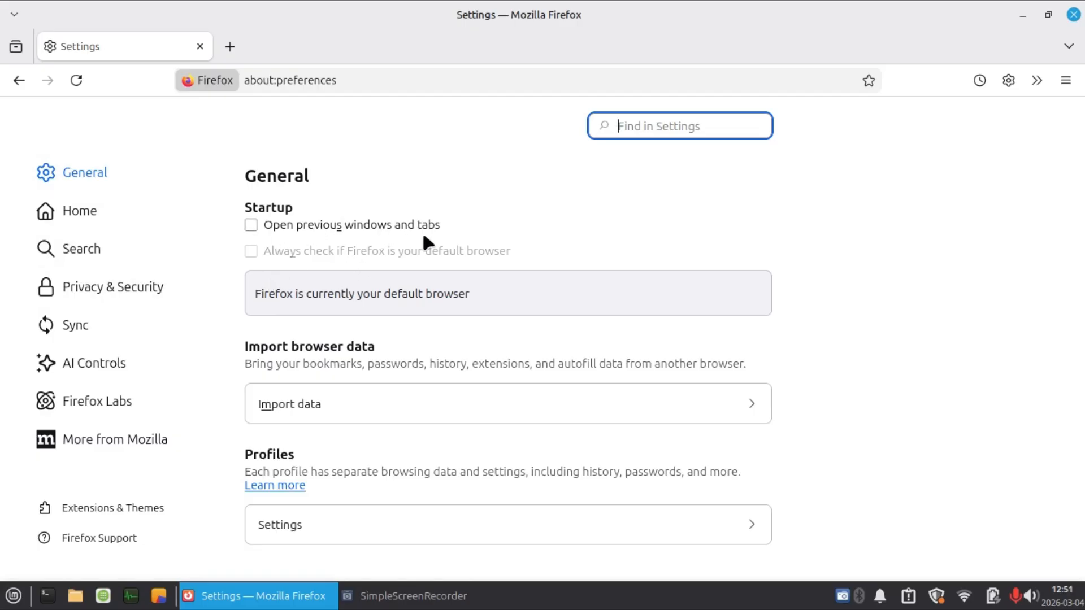
scroll(424, 238, "down", 3)
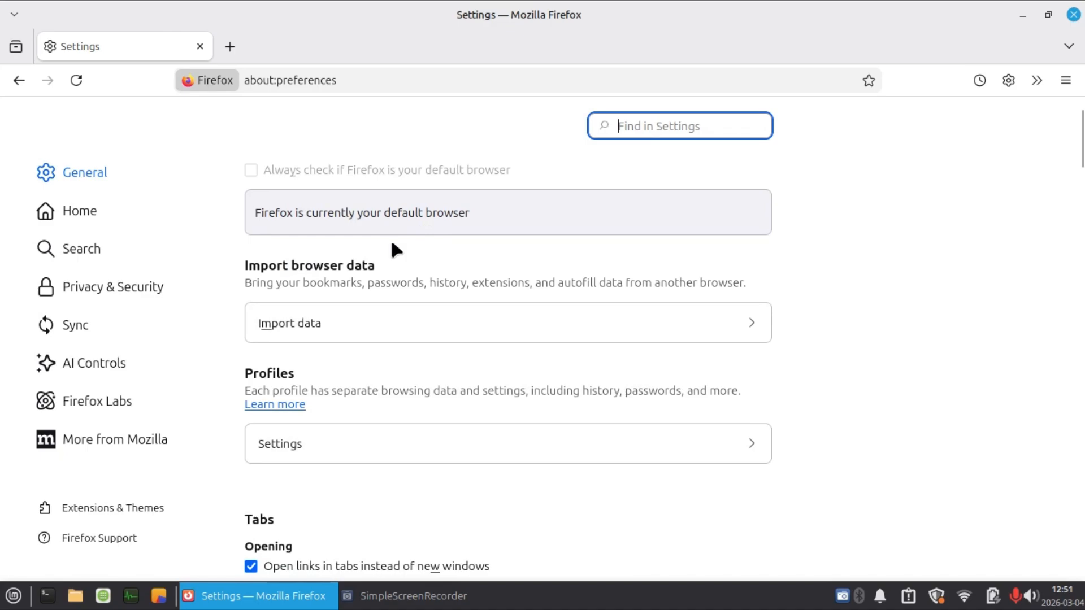
scroll(392, 244, "down", 3)
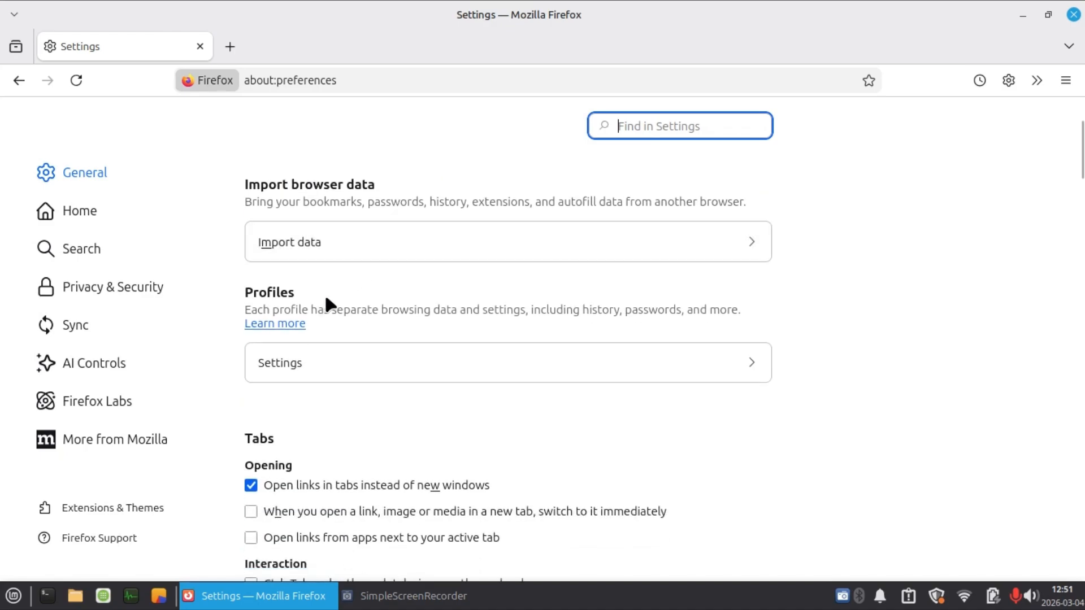
scroll(327, 305, "down", 3)
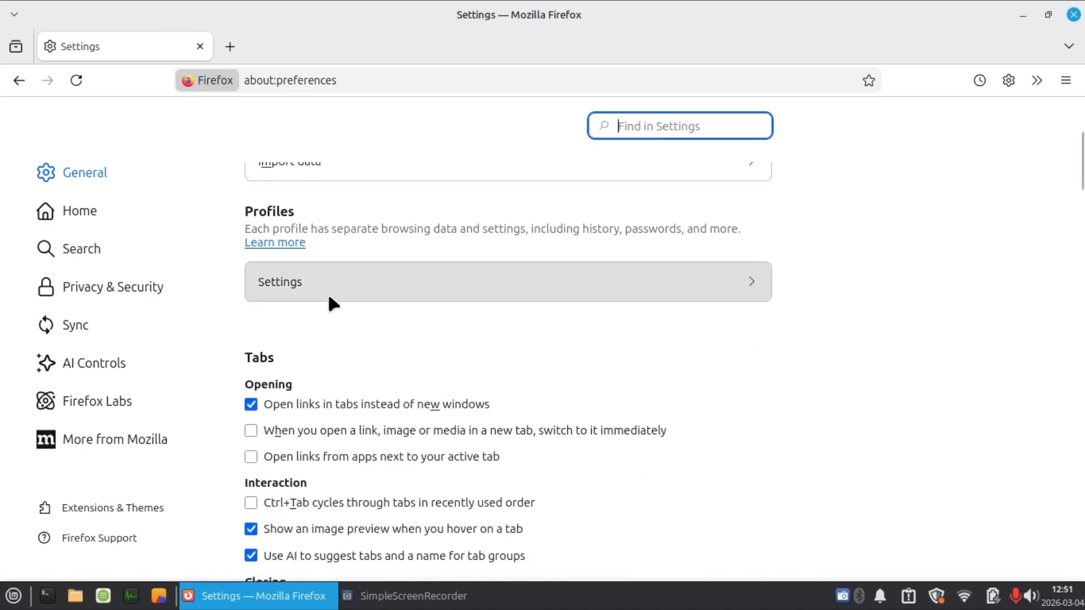
scroll(333, 302, "down", 3)
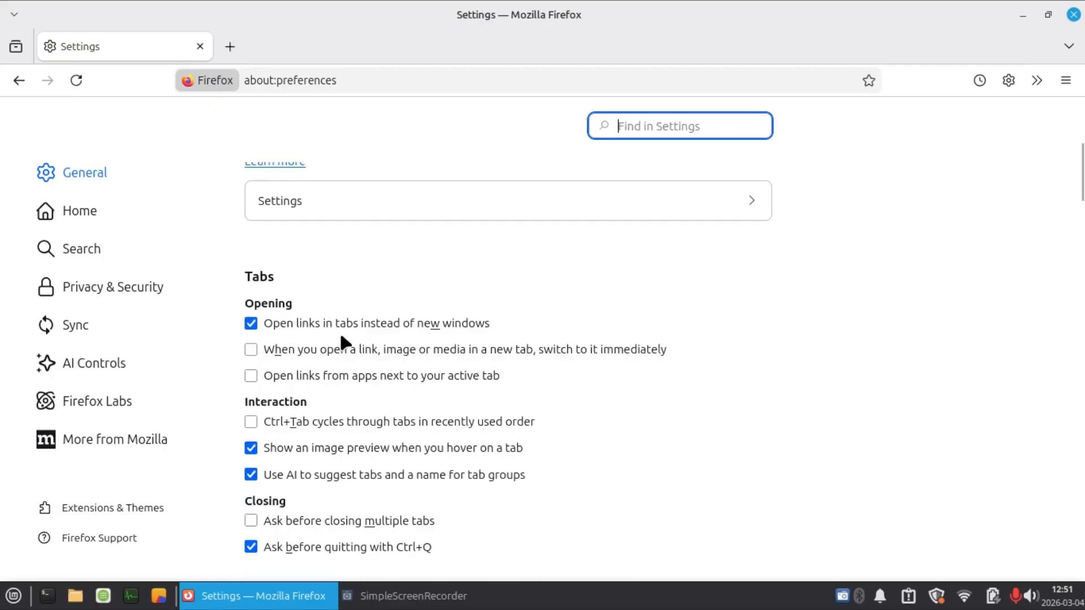
scroll(368, 328, "down", 3)
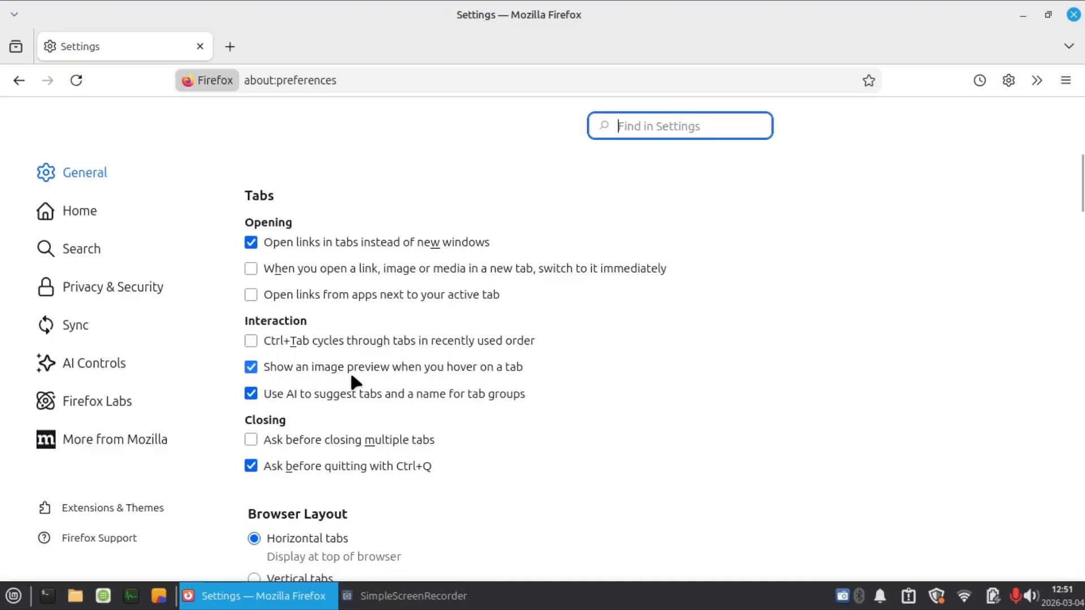
scroll(351, 370, "down", 3)
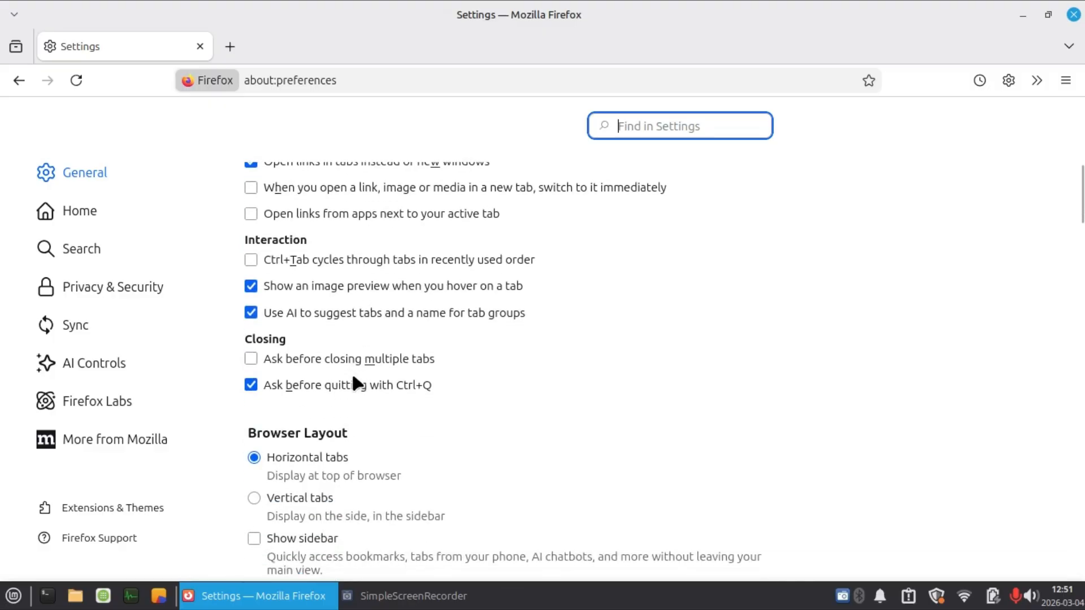
left_click(255, 313)
scroll(409, 279, "down", 3)
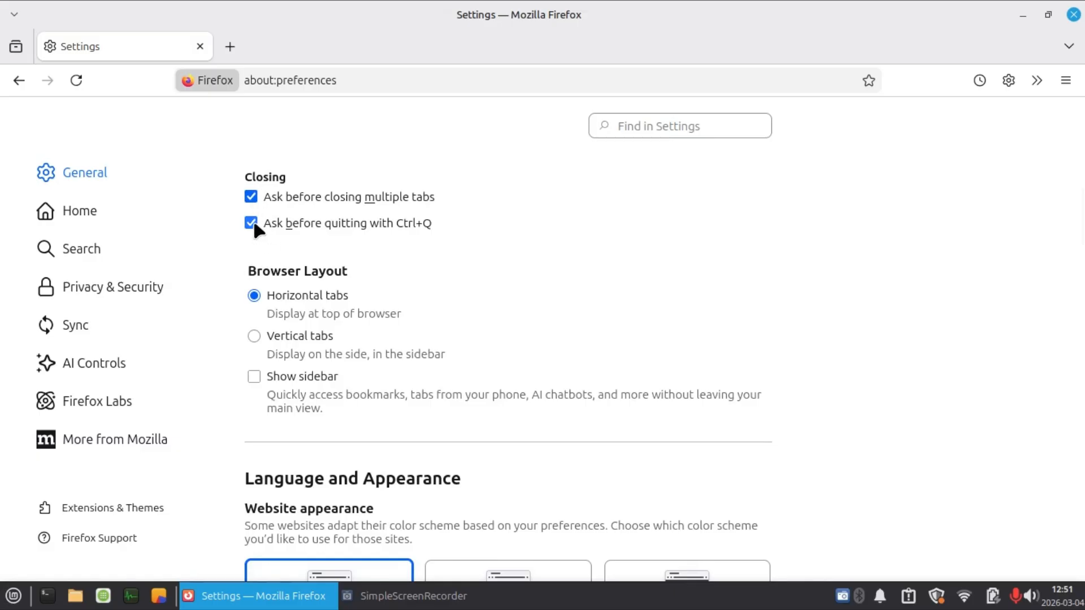
Try the Light and Dark options for website appearance and return the setting to Automatic.
scroll(468, 251, "down", 3)
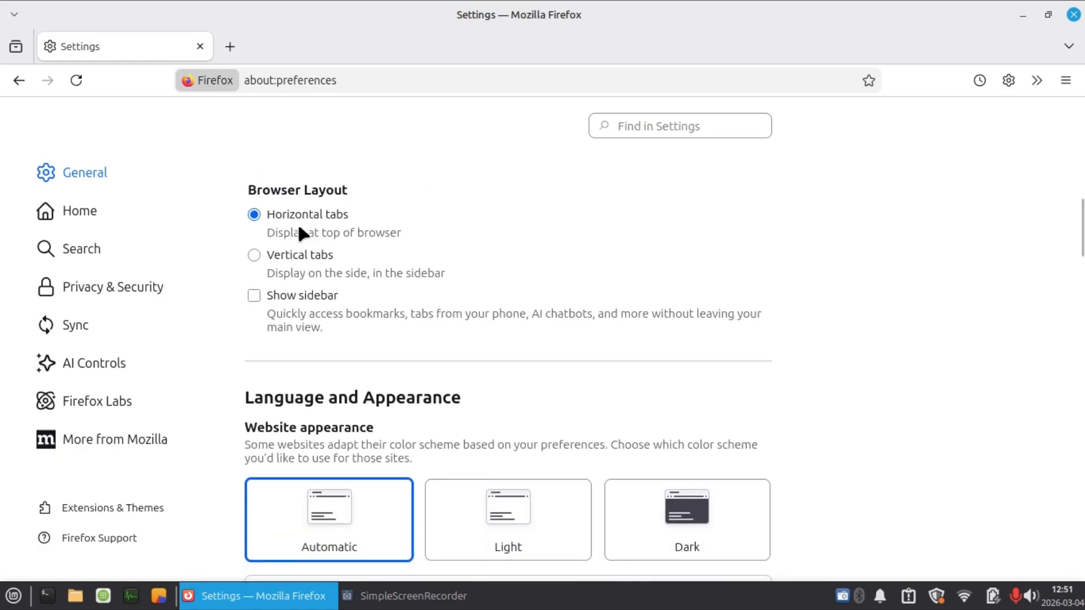
scroll(306, 228, "down", 5)
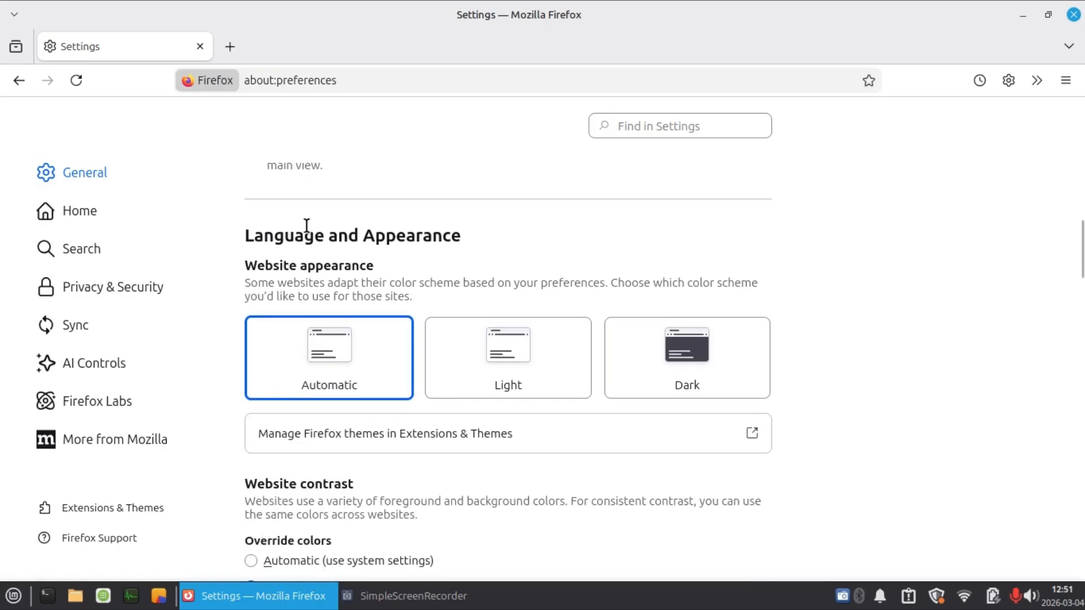
scroll(362, 306, "down", 3)
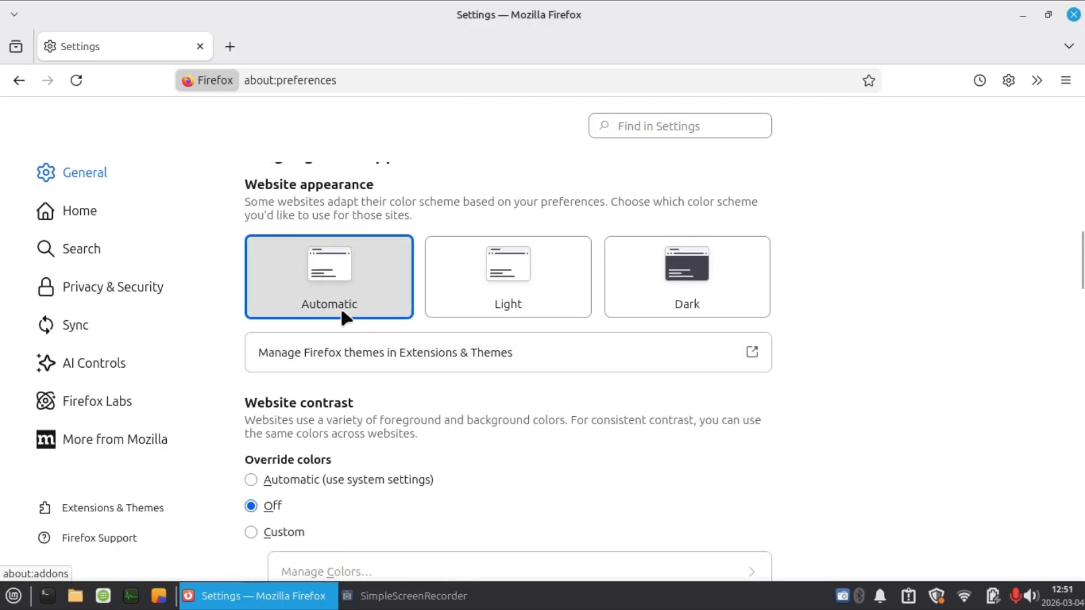
left_click(511, 292)
left_click(713, 300)
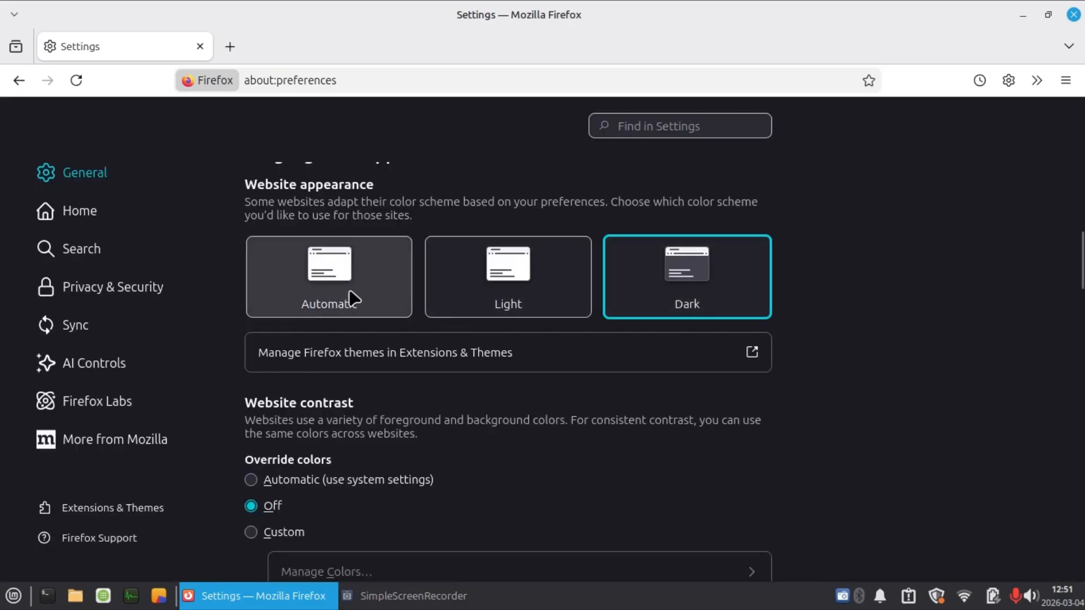
left_click(552, 276)
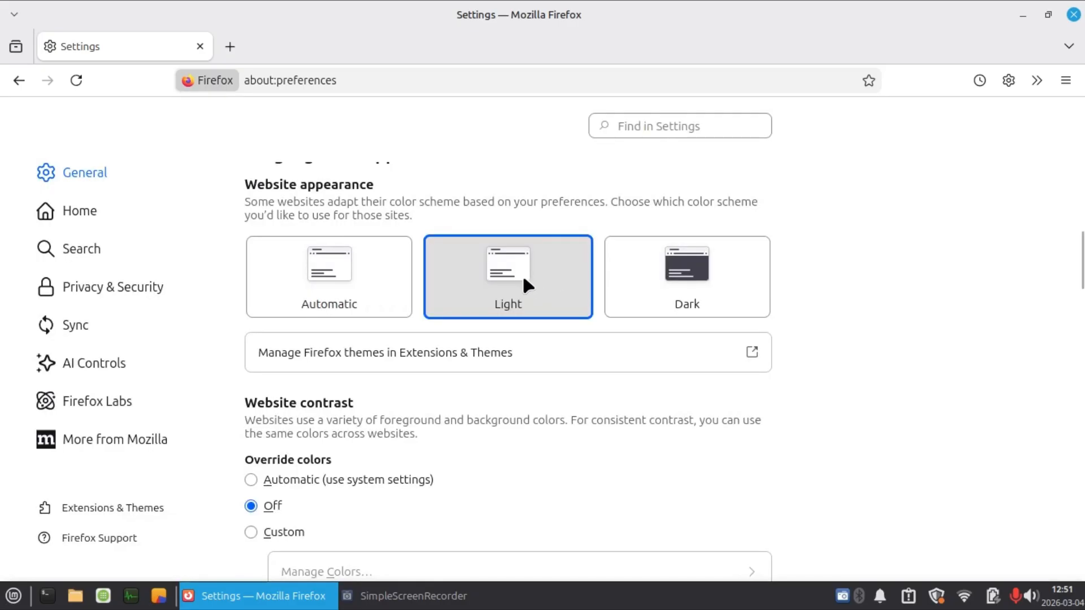
left_click(332, 289)
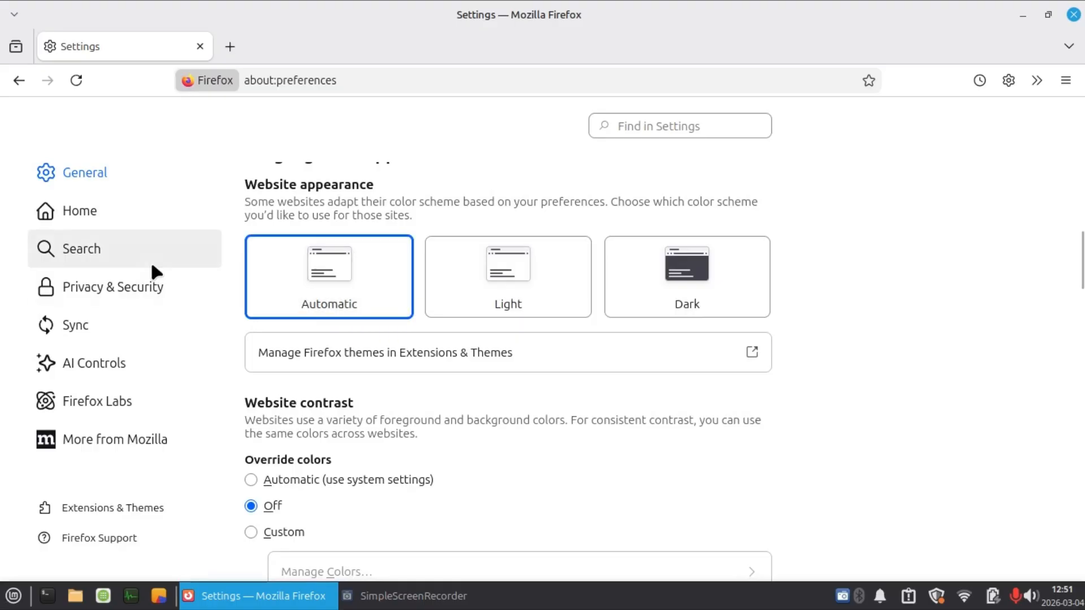
In the Home settings, set both the homepage and new windows option and the new tabs option to Blank Page.
left_click(134, 229)
scroll(327, 220, "down", 2)
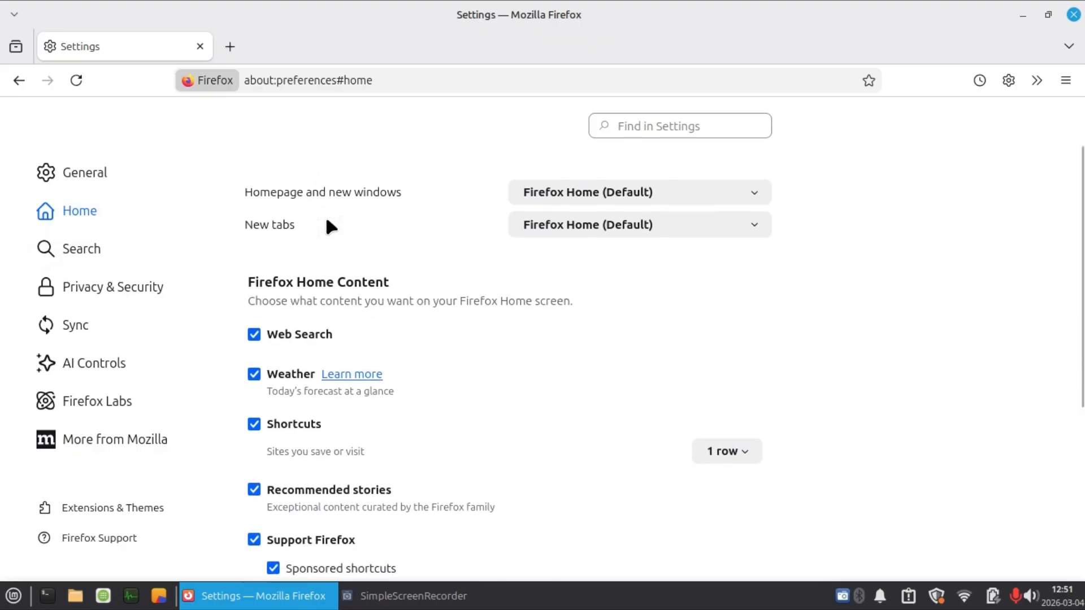
scroll(327, 220, "up", 2)
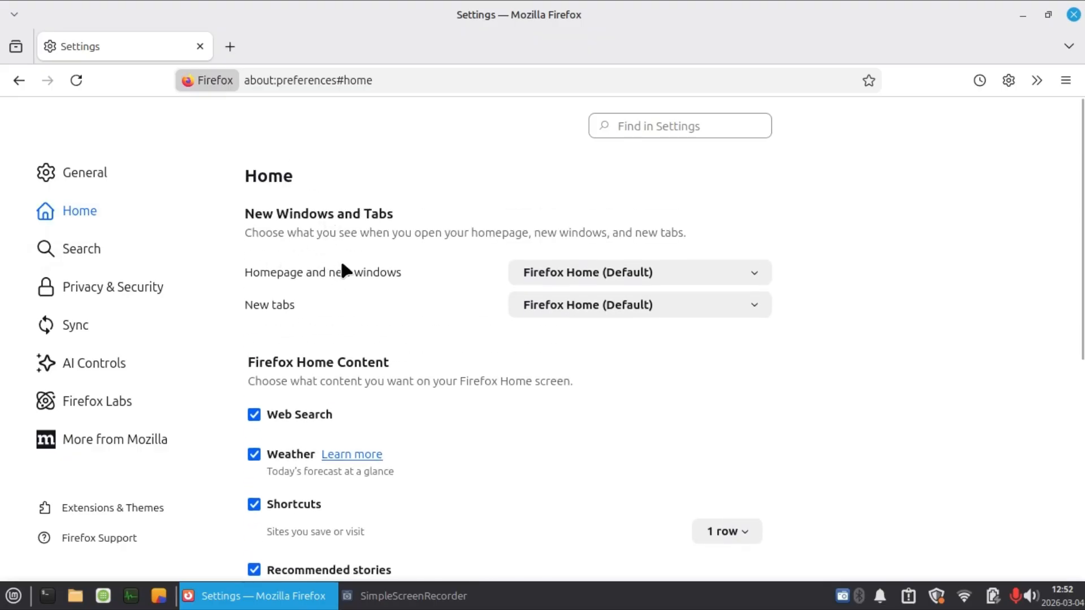
left_click(545, 276)
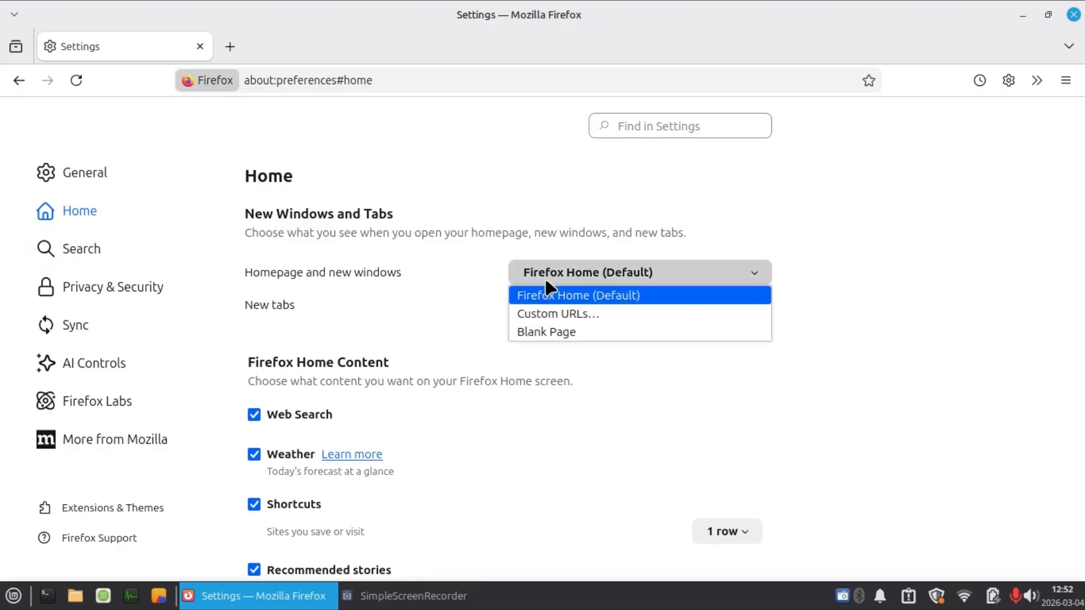
left_click(564, 332)
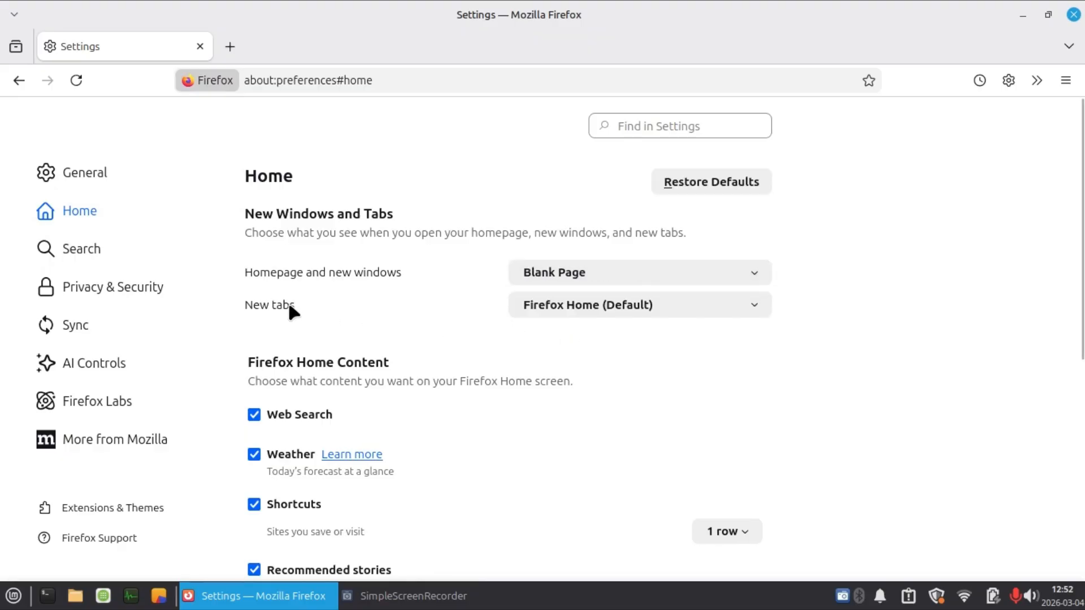
left_click(611, 315)
left_click(582, 347)
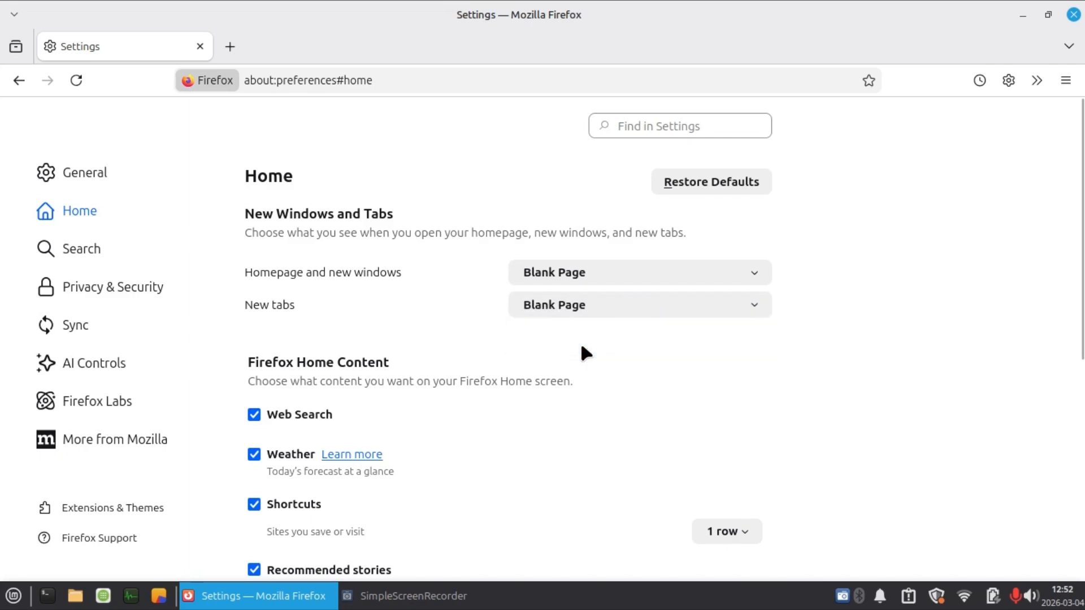
Turn off Weather and Shortcuts in the Firefox Home Content settings.
scroll(408, 336, "down", 2)
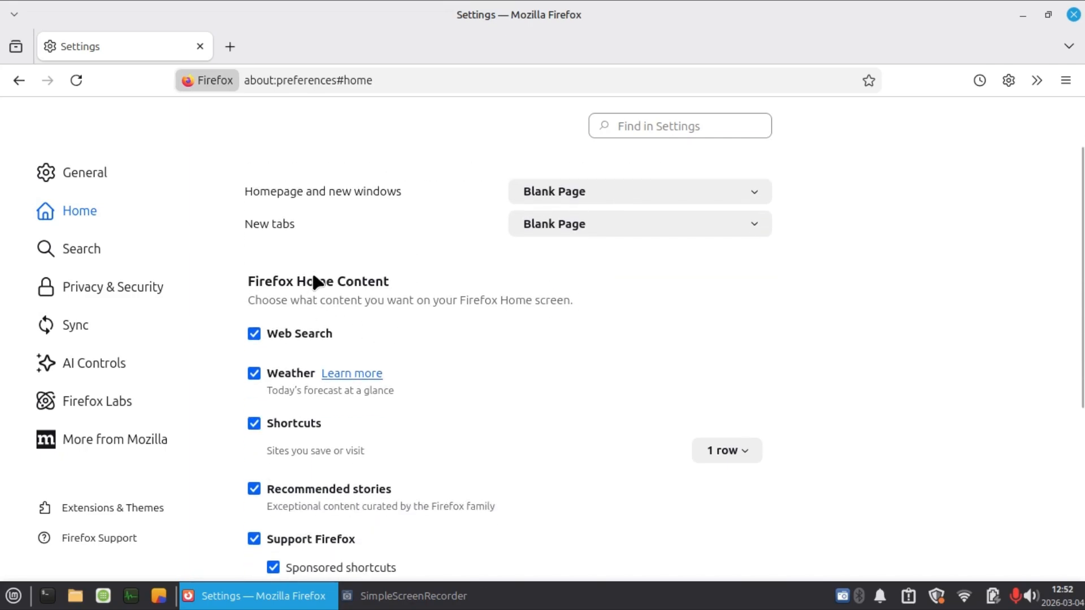
scroll(312, 292, "down", 2)
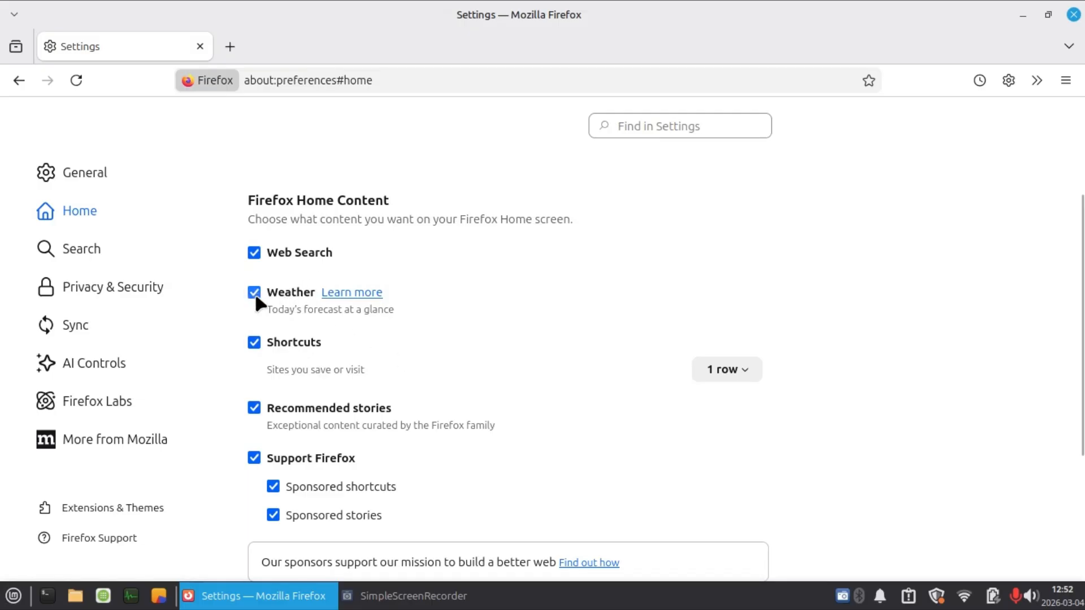
left_click(254, 343)
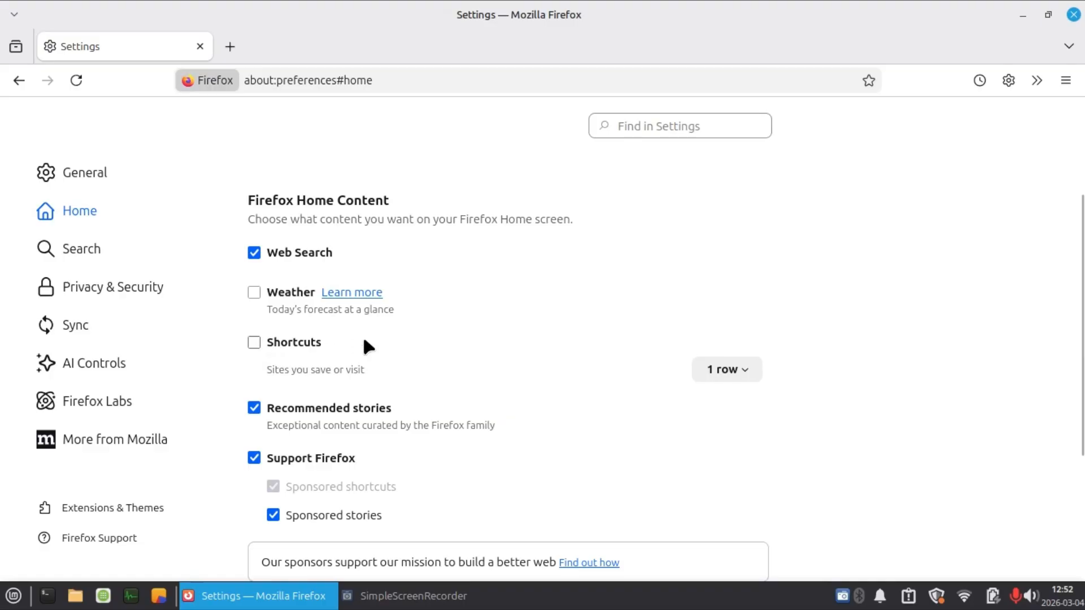
Turn off Recommended stories, Support Firefox and Recent activity in the Firefox Home Content settings.
scroll(365, 339, "down", 4)
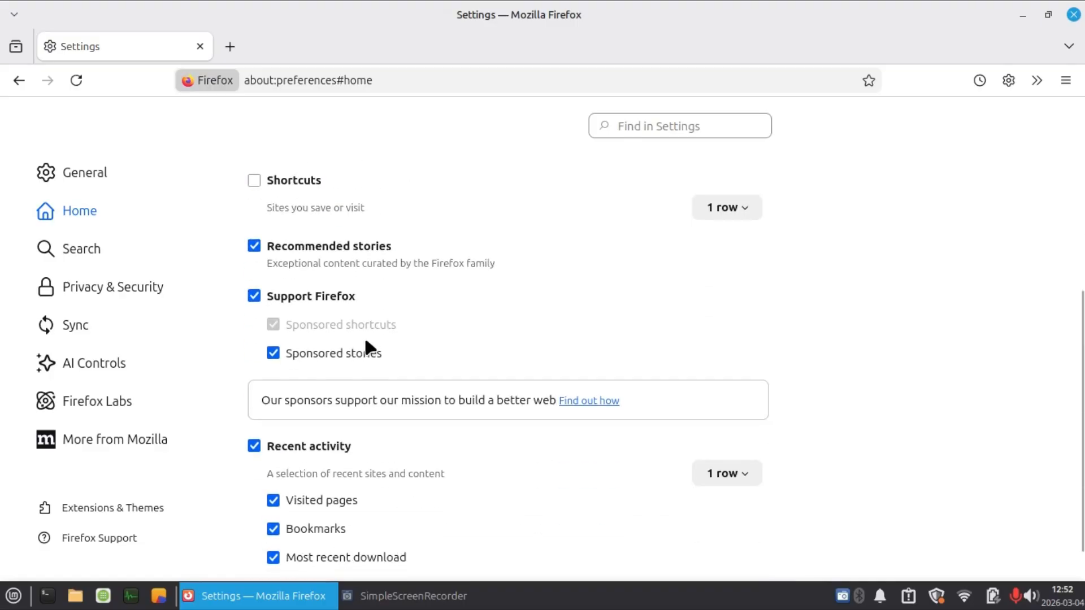
left_click(254, 247)
left_click(253, 296)
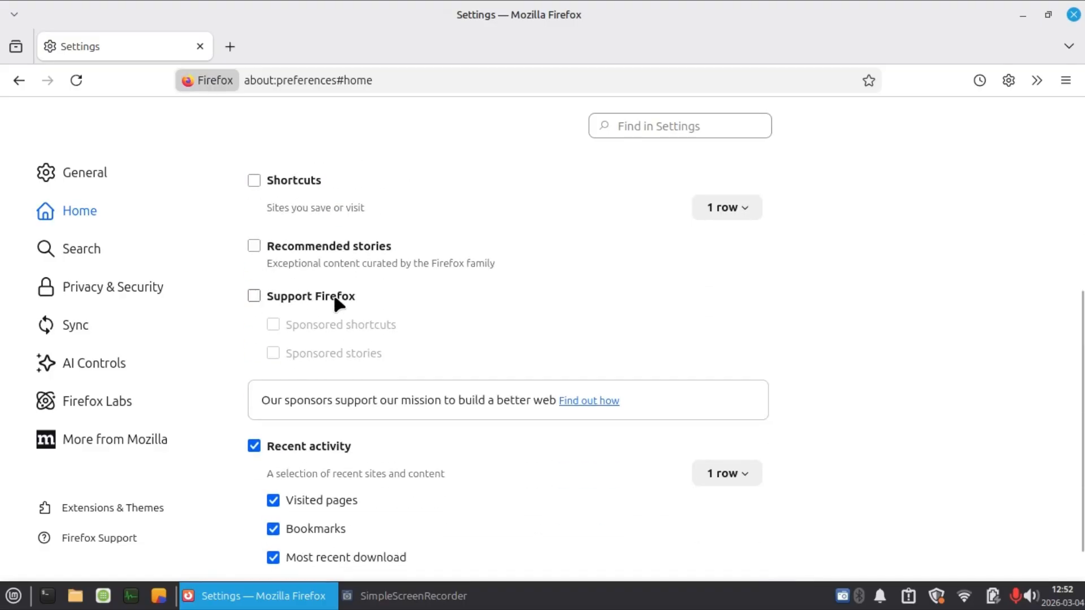
scroll(341, 295, "down", 1)
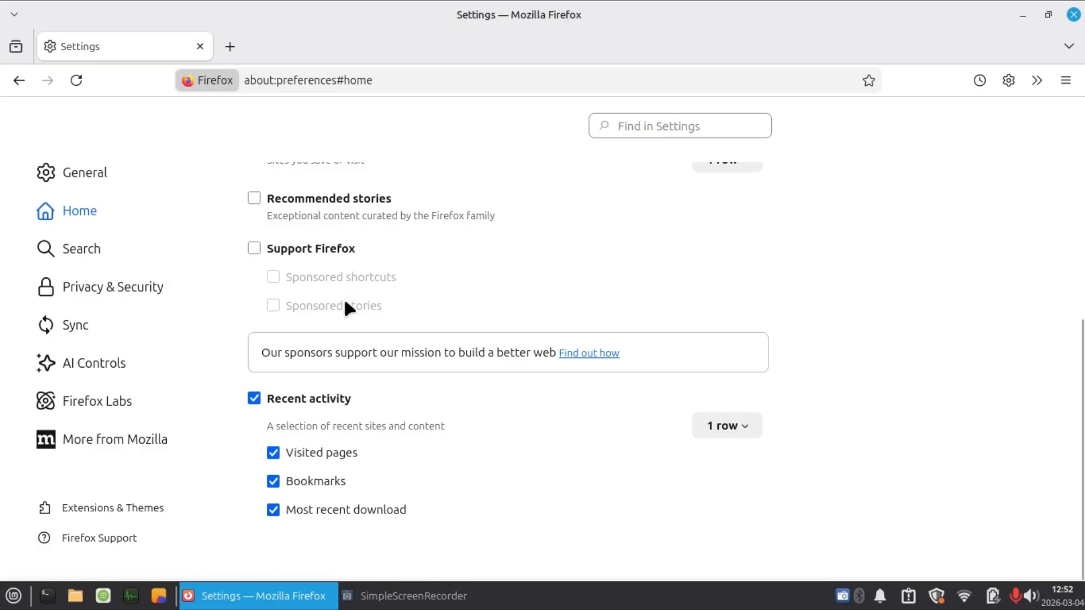
left_click(254, 399)
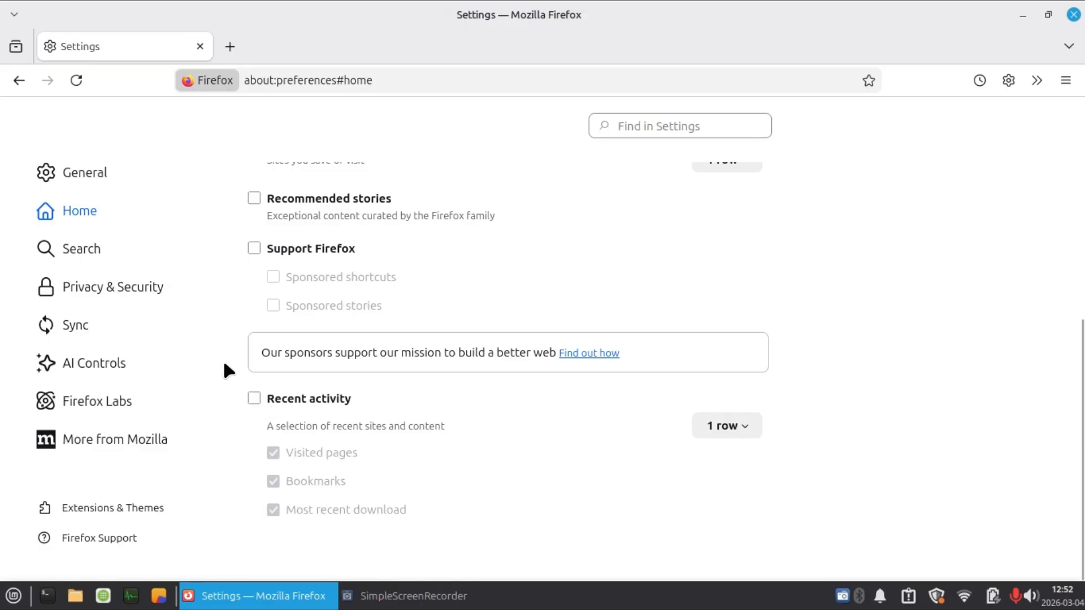
In the Search settings, make DuckDuckGo the default search engine and turn off Show search suggestions.
left_click(126, 257)
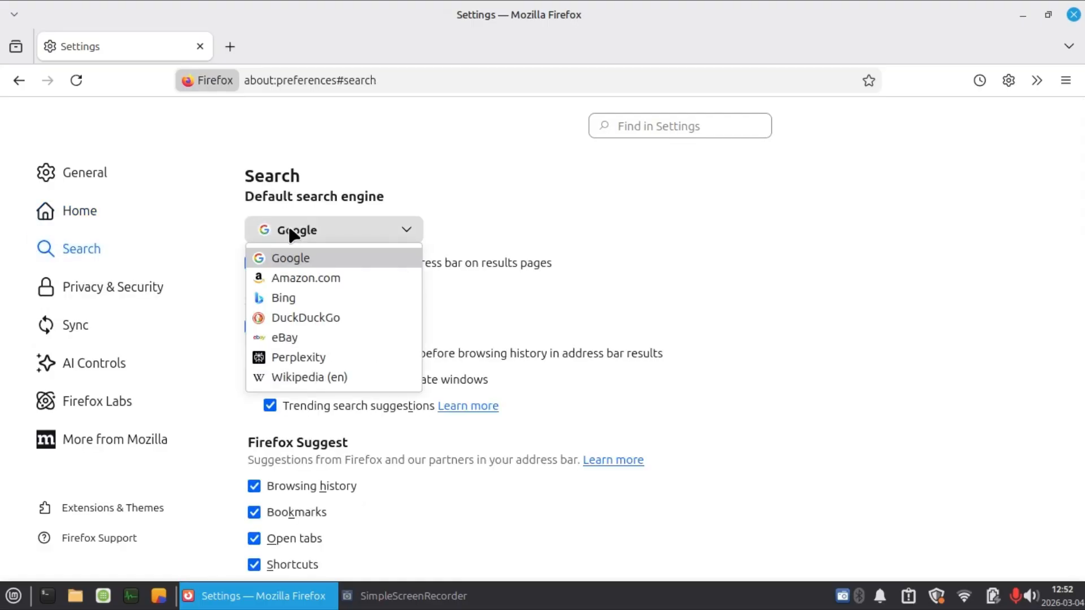
left_click(311, 314)
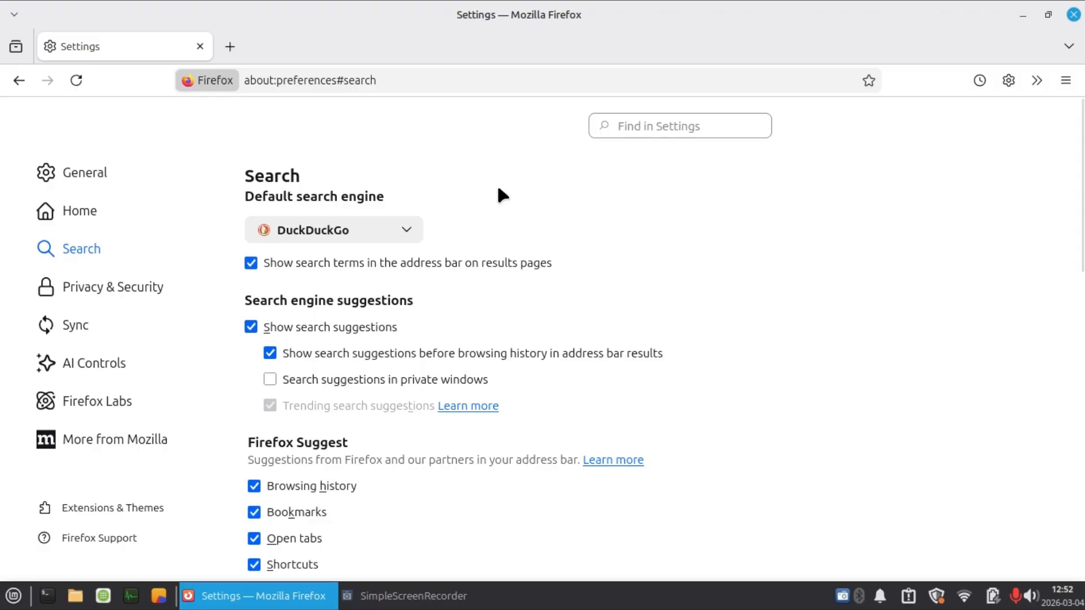
scroll(498, 189, "down", 3)
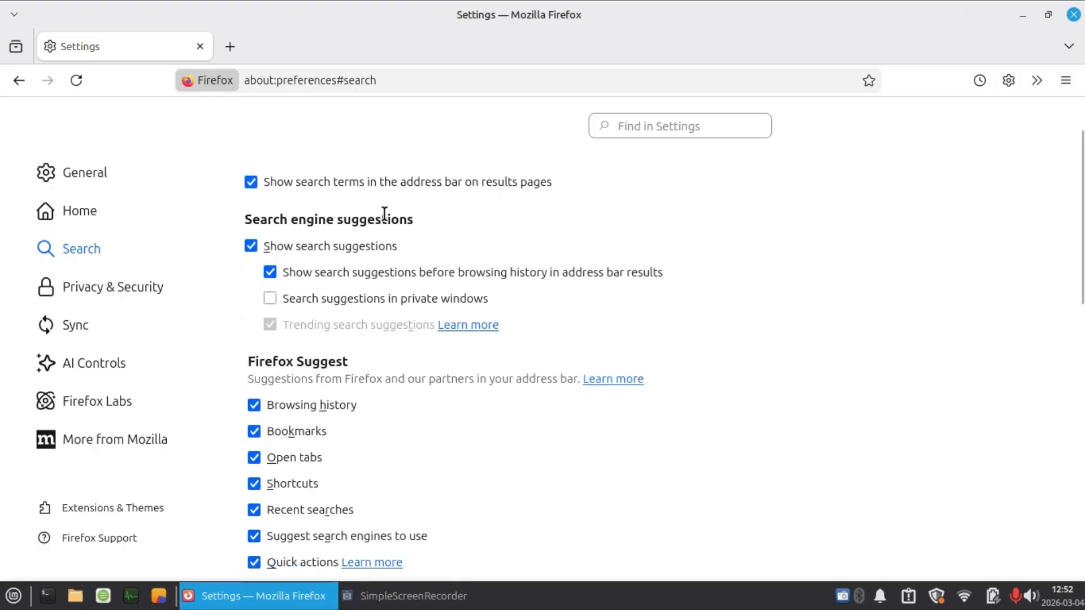
left_click(260, 248)
Disable every Firefox Suggest option in the address bar settings, from Browsing history through Quick actions and Suggestions from Firefox.
scroll(493, 270, "down", 3)
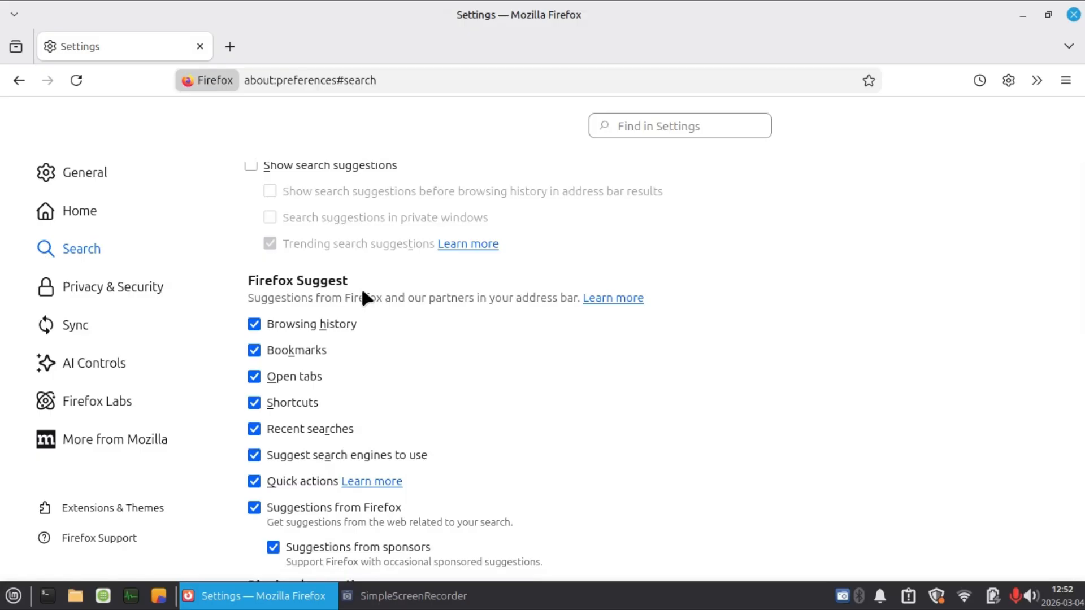
scroll(365, 295, "down", 3)
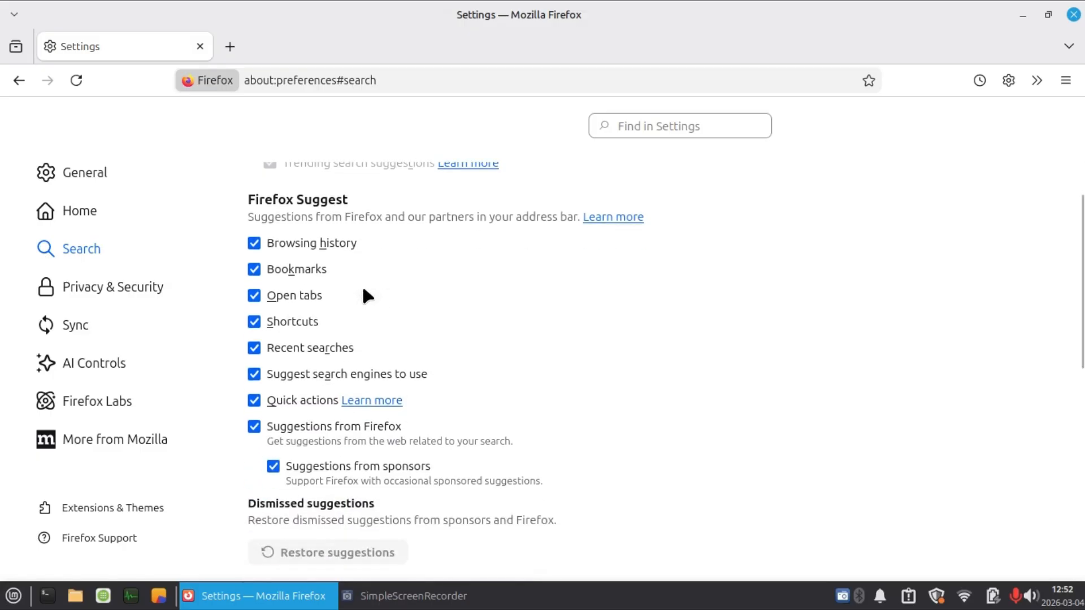
left_click(255, 249)
left_click(255, 325)
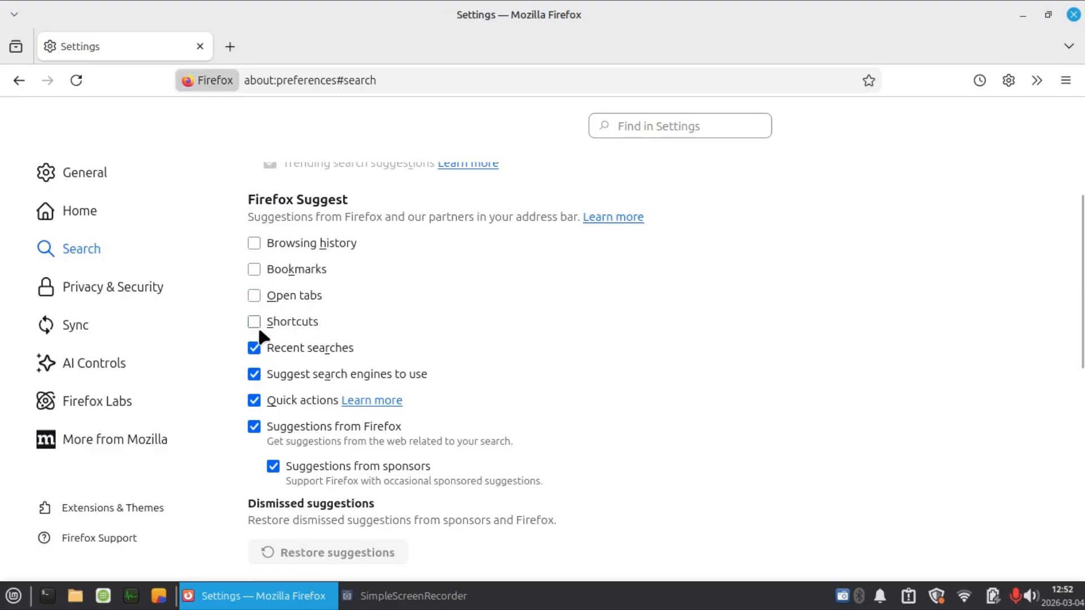
left_click(254, 375)
scroll(261, 388, "down", 3)
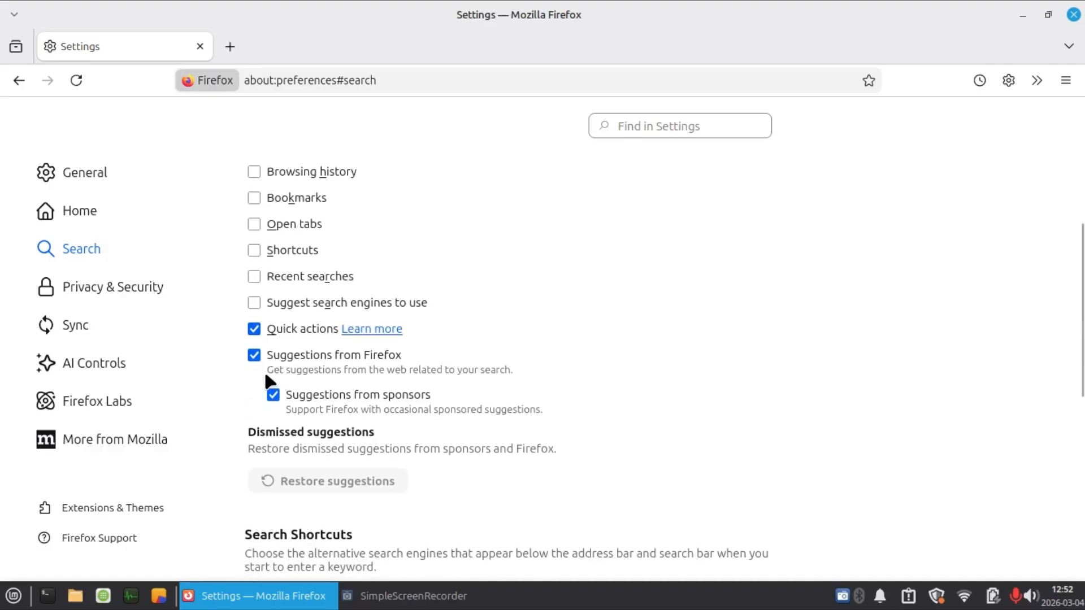
left_click(255, 320)
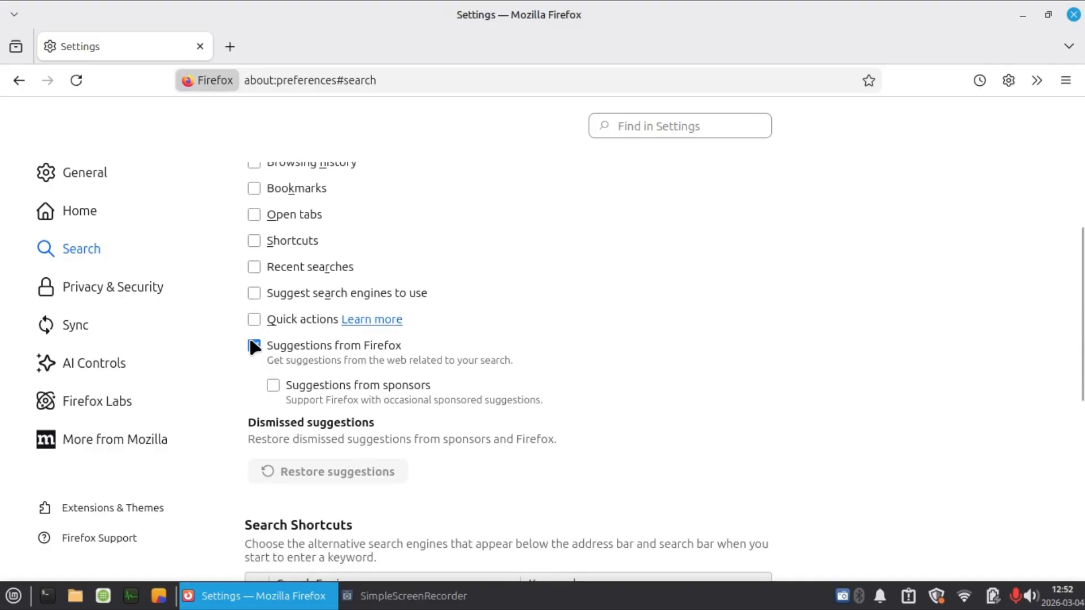
left_click(255, 345)
scroll(399, 324, "down", 18)
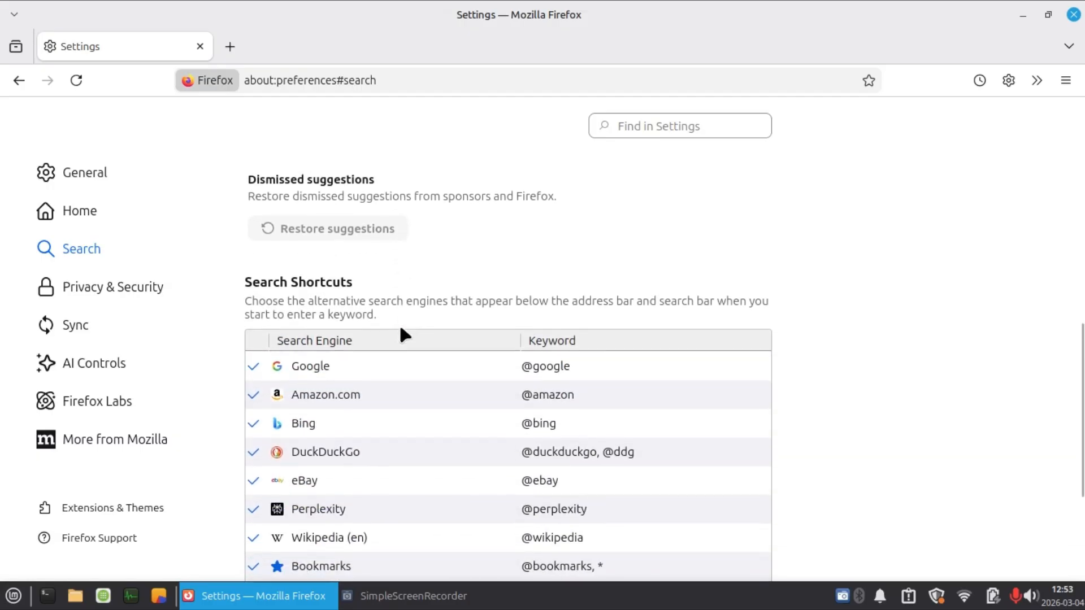
scroll(399, 331, "up", 5)
In Privacy & Security, review the Enhanced Tracking Protection levels and enable telling websites not to sell or share my data.
left_click(110, 288)
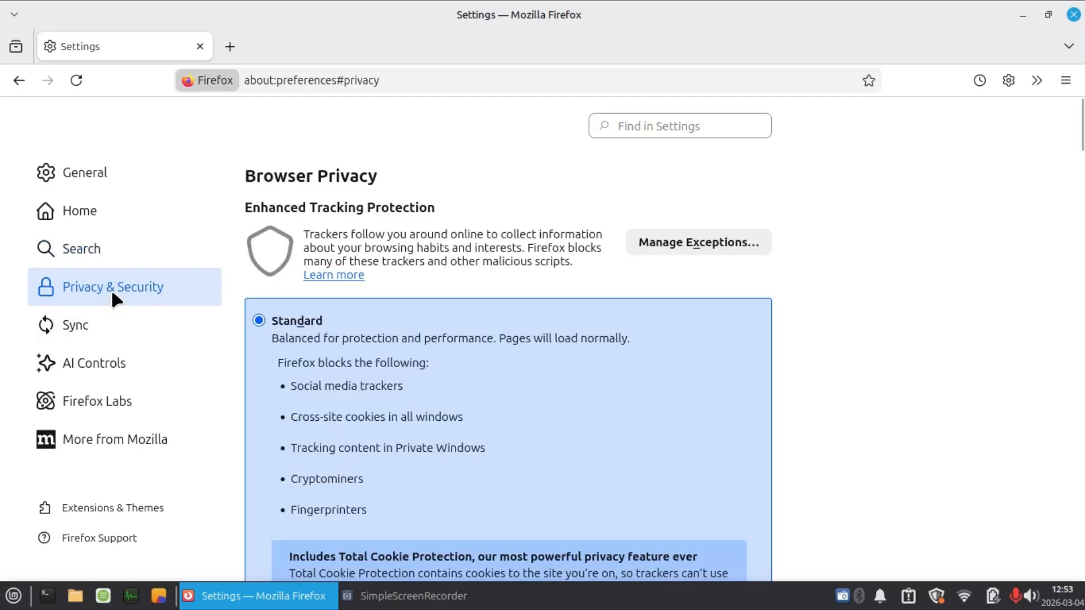
scroll(867, 226, "down", 6)
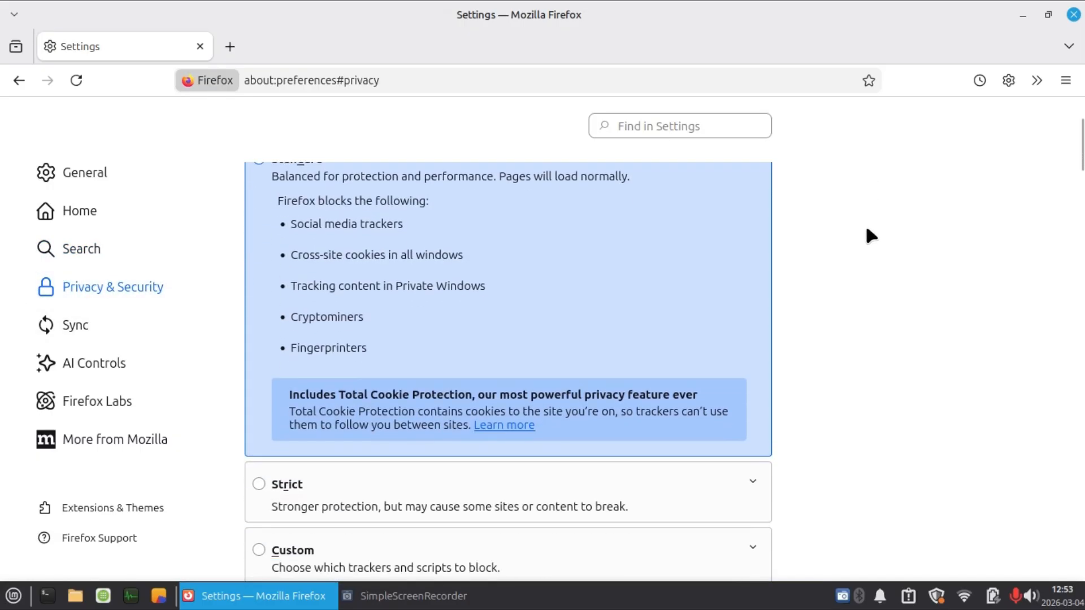
scroll(867, 231, "up", 3)
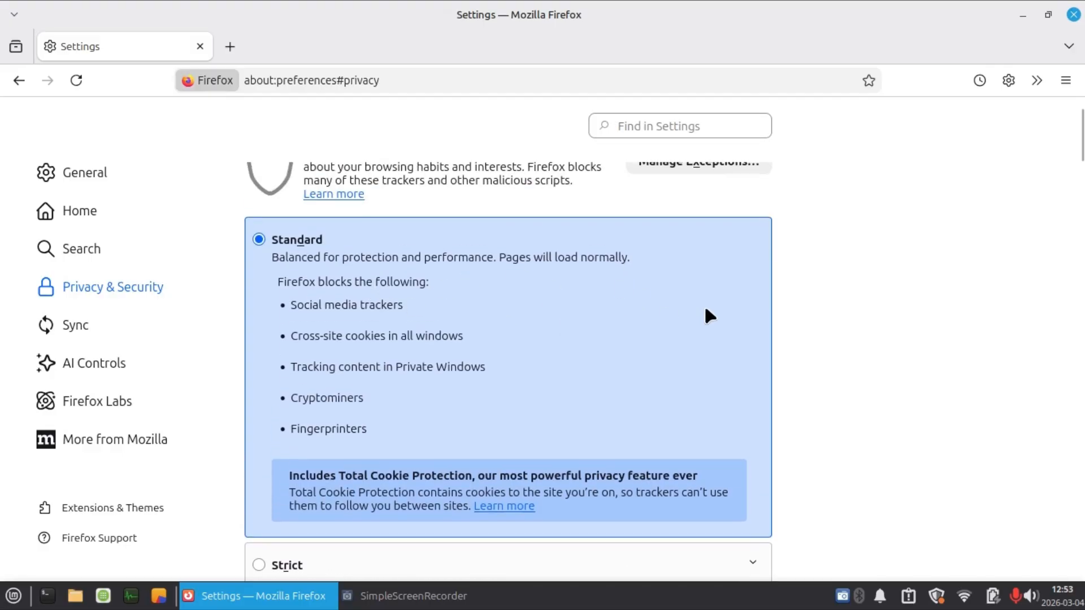
scroll(706, 309, "down", 3)
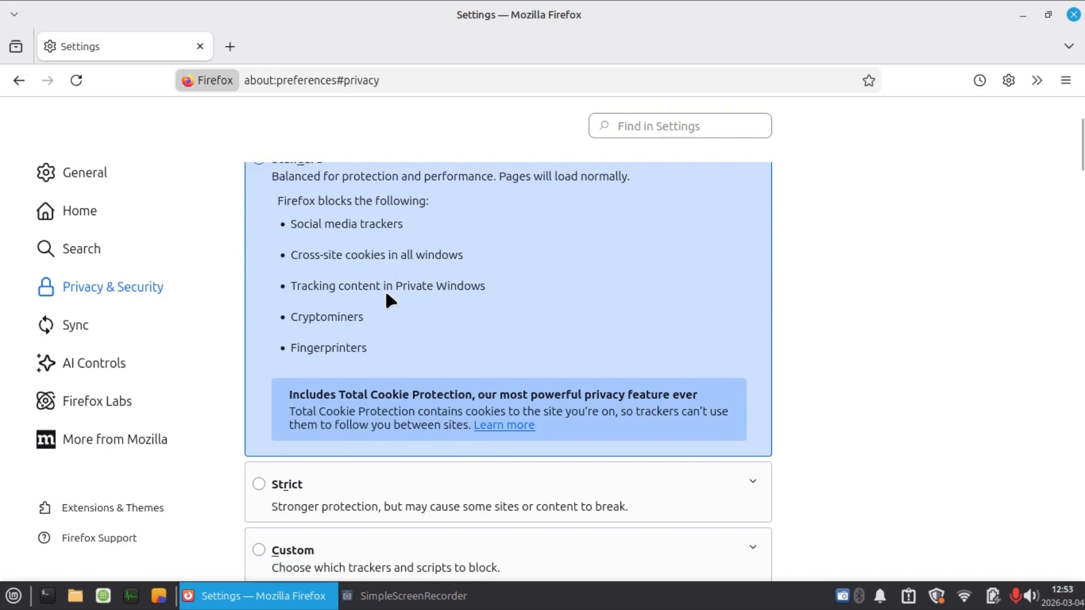
scroll(486, 303, "down", 3)
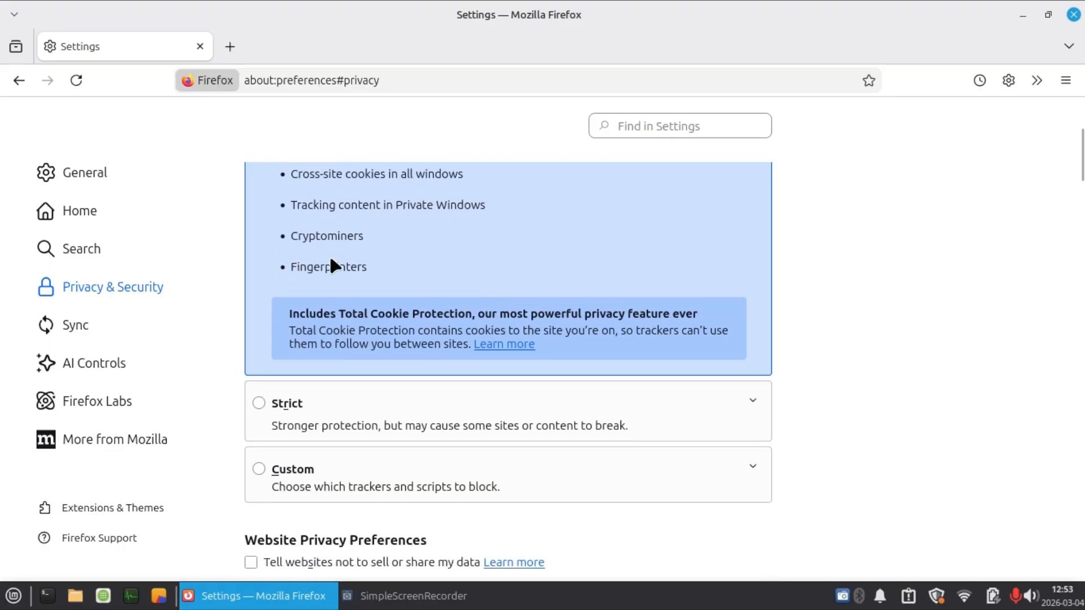
scroll(578, 230, "down", 6)
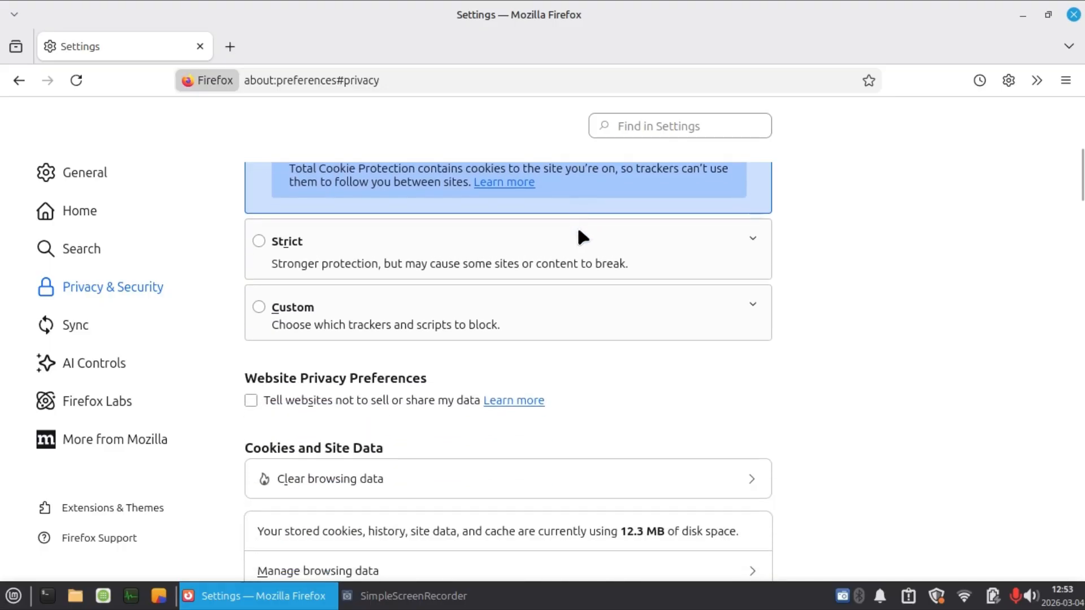
scroll(578, 230, "down", 6)
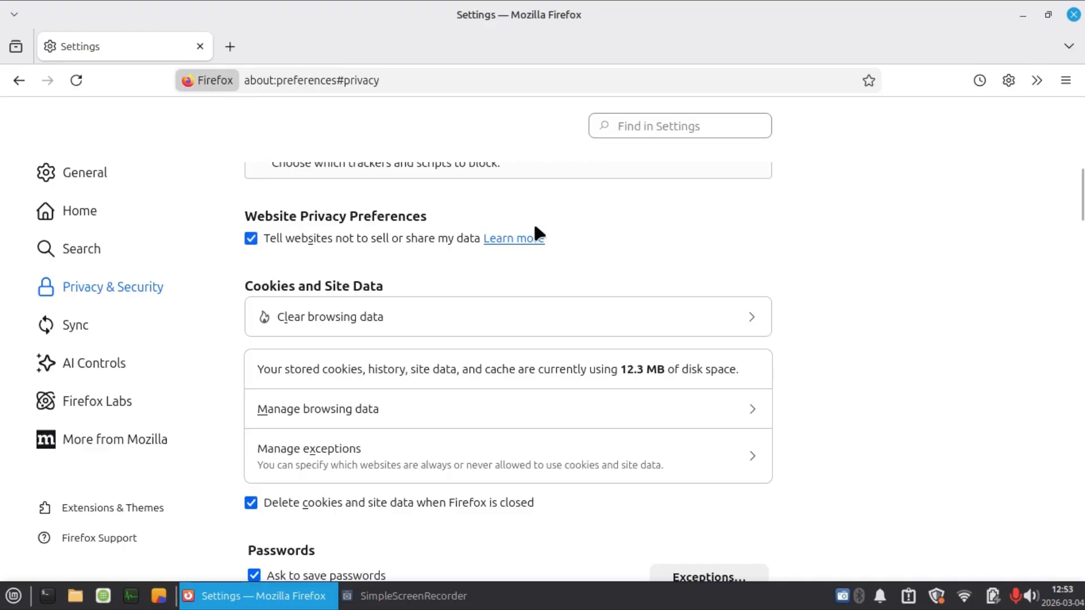
Turn off asking to save passwords, autofilling logins, strong password suggestions, Firefox Relay suggestions and breached website alerts in the Passwords settings.
scroll(534, 226, "down", 3)
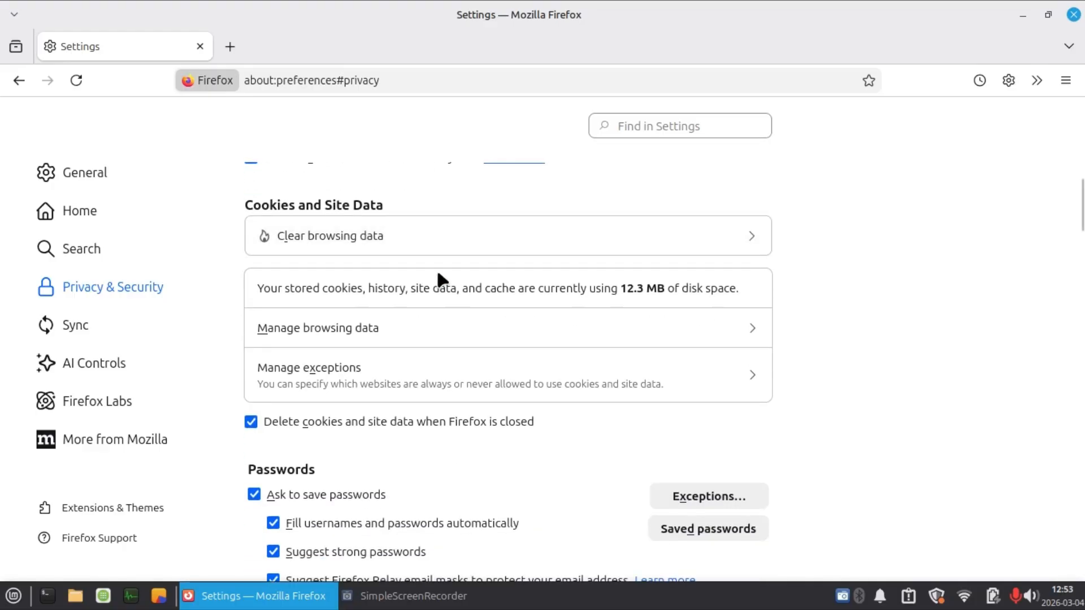
scroll(407, 322, "down", 3)
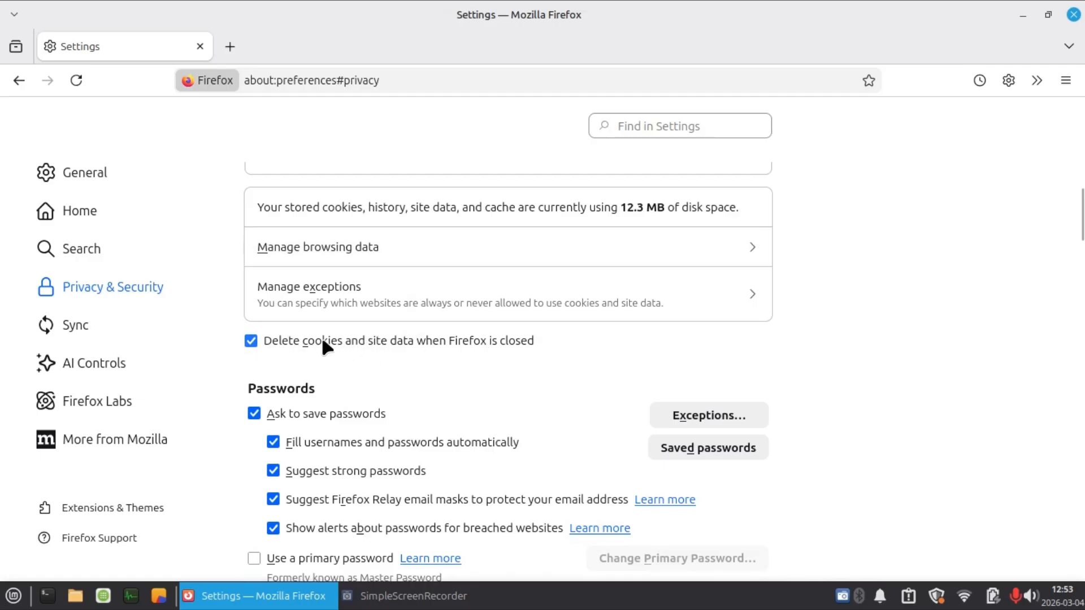
scroll(322, 346, "down", 3)
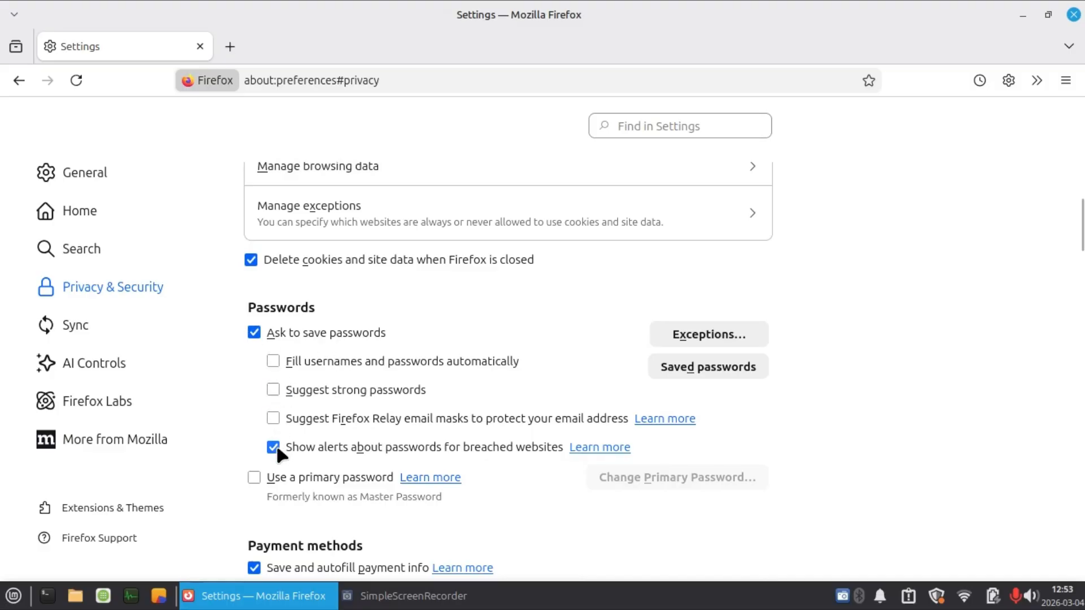
left_click(255, 332)
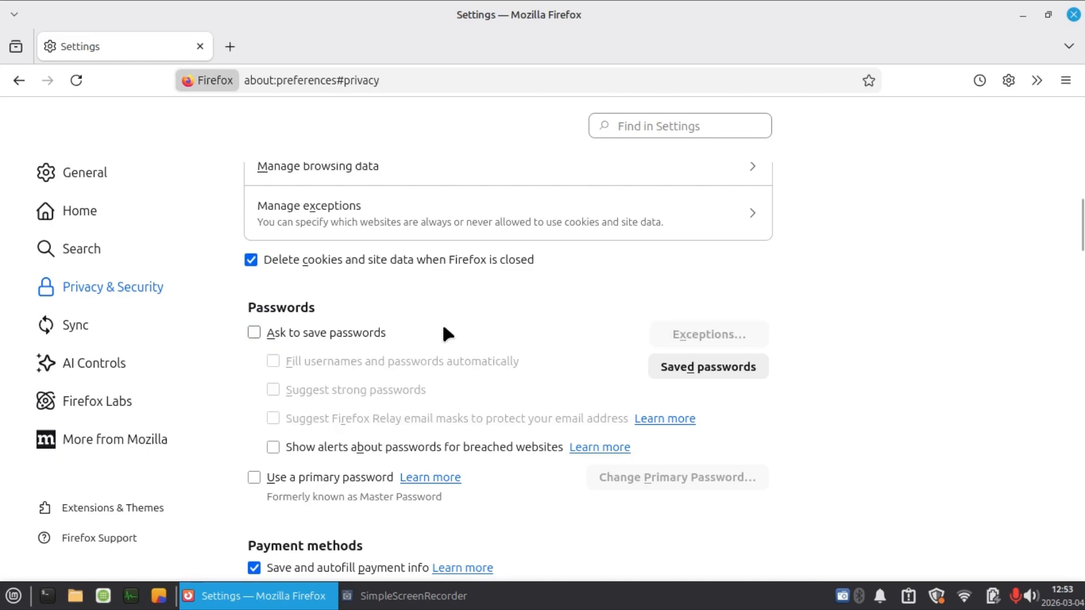
Disable saving and autofilling of both payment info and addresses.
scroll(443, 334, "down", 5)
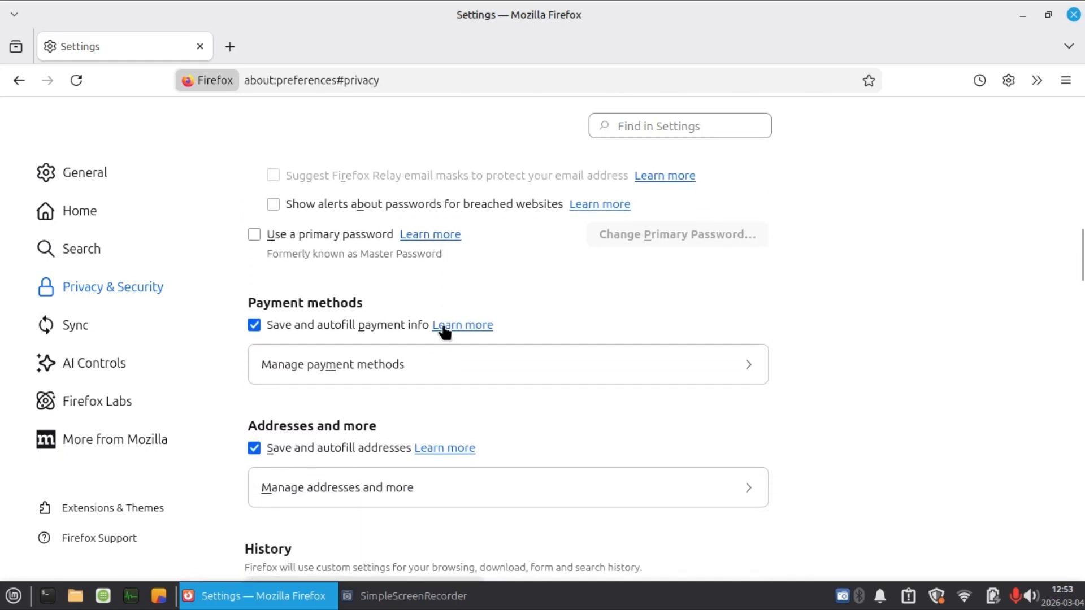
left_click(255, 325)
scroll(335, 339, "down", 2)
left_click(255, 368)
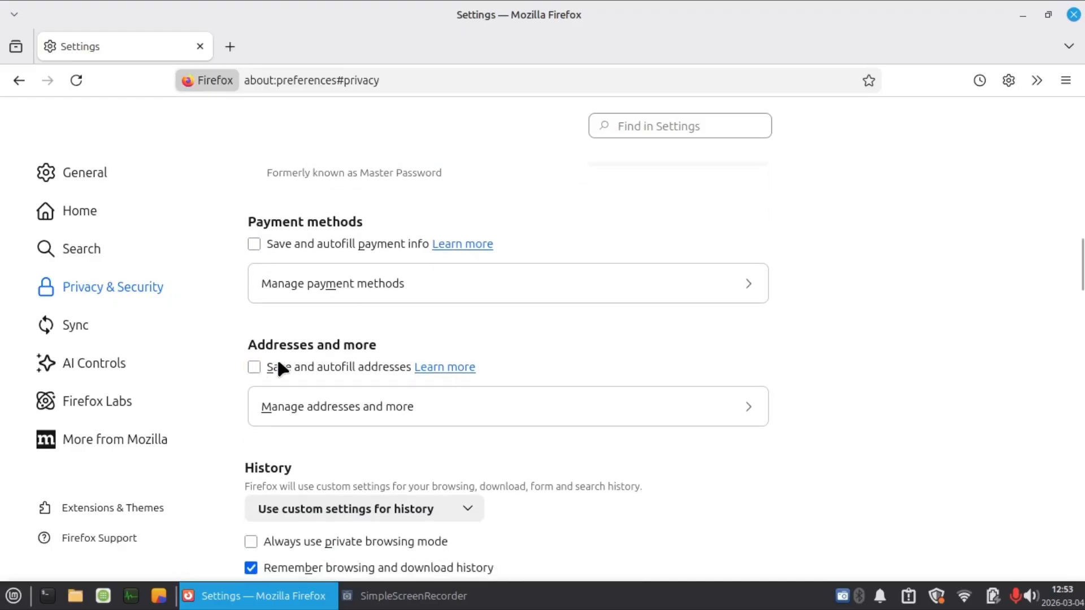
Turn off remembering browsing, download, search and form history, and save the list of data cleared when Firefox closes.
scroll(404, 347, "down", 3)
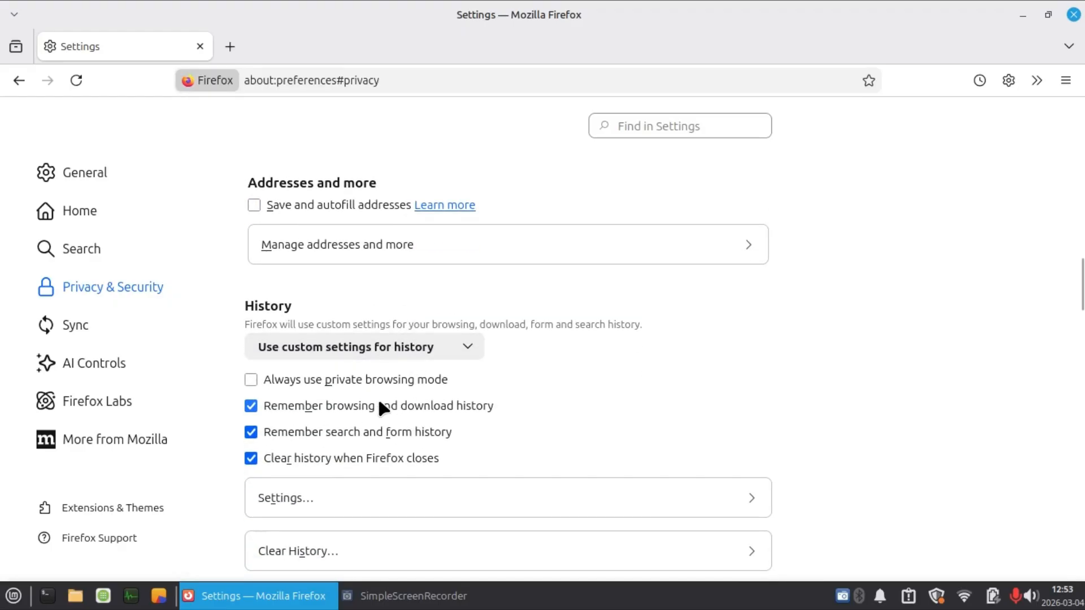
scroll(332, 383, "down", 2)
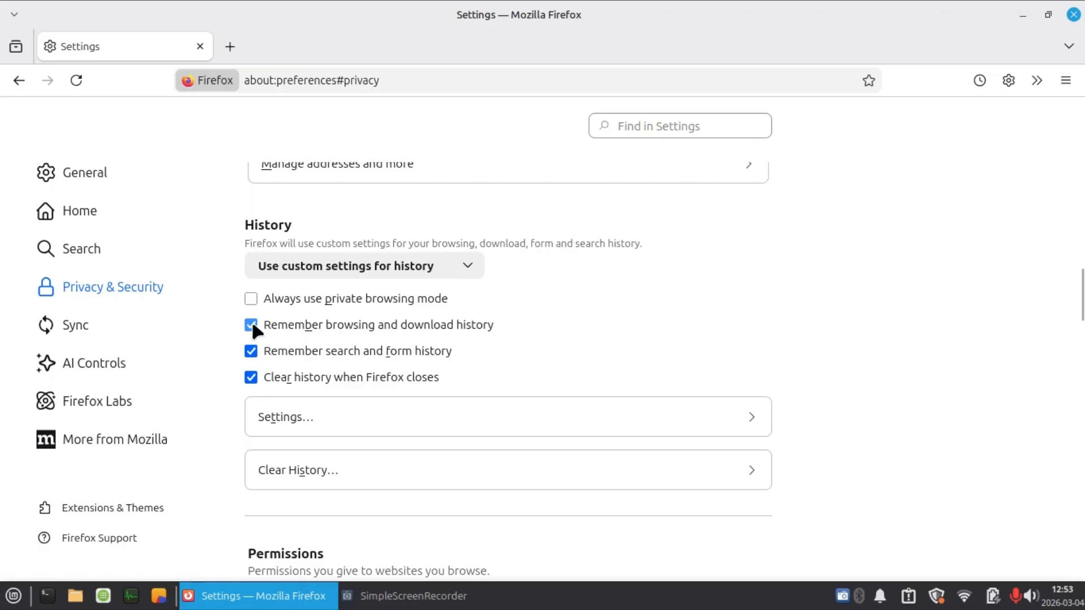
left_click(251, 350)
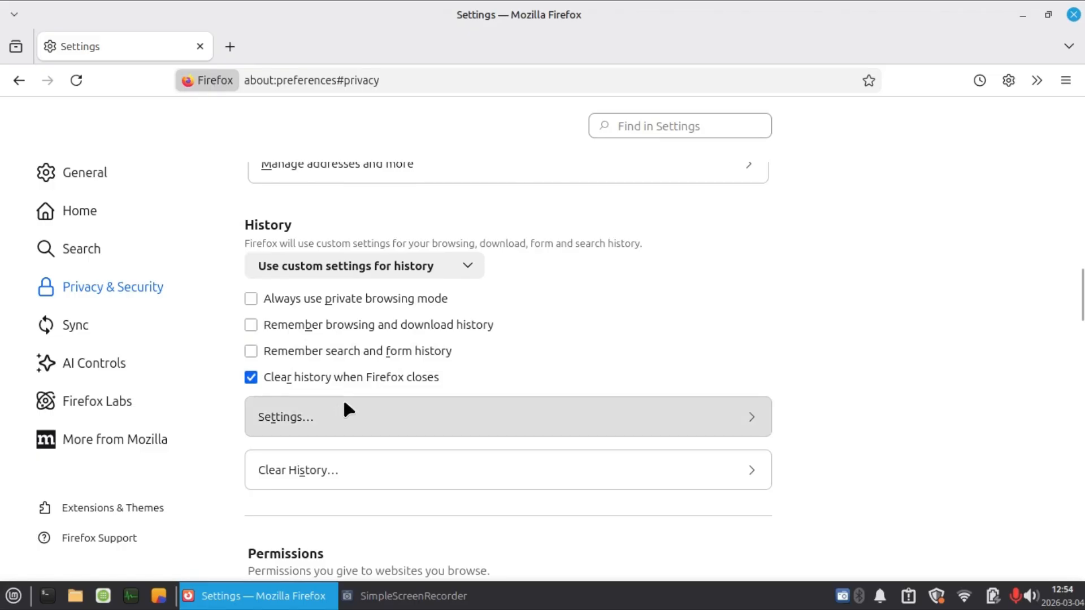
left_click(338, 414)
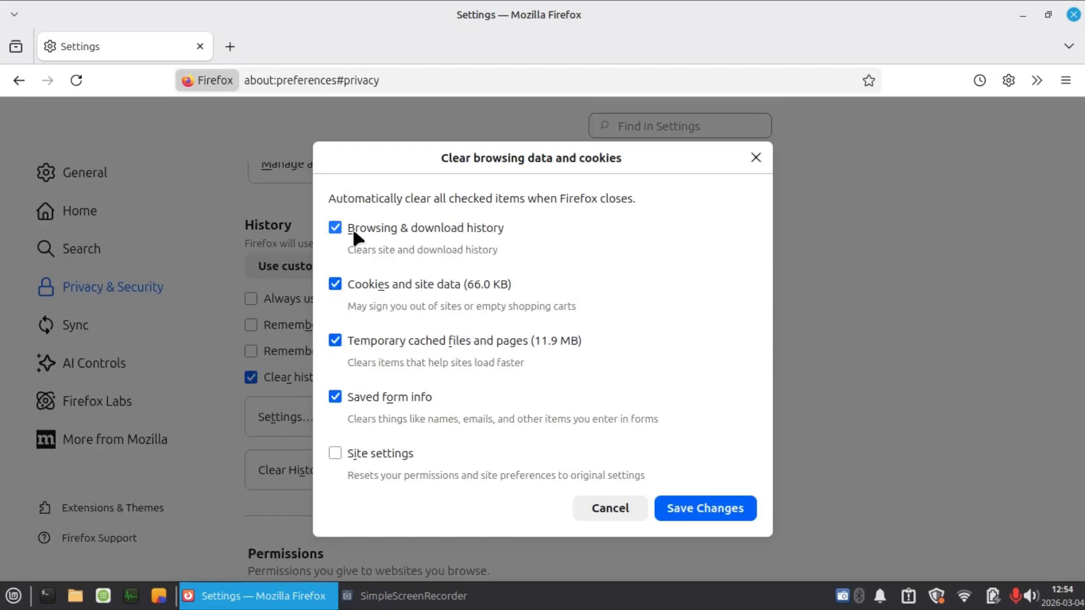
left_click(701, 510)
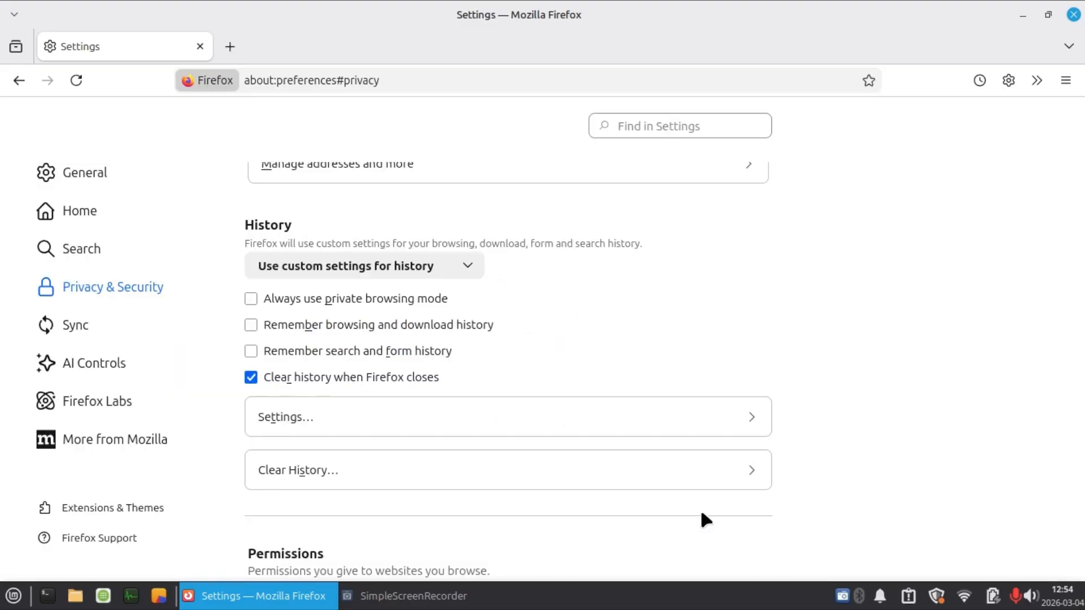
Review the Permissions, data collection, Security and HTTPS-Only Mode settings, and close the browser.
scroll(391, 382, "down", 2)
scroll(393, 385, "down", 10)
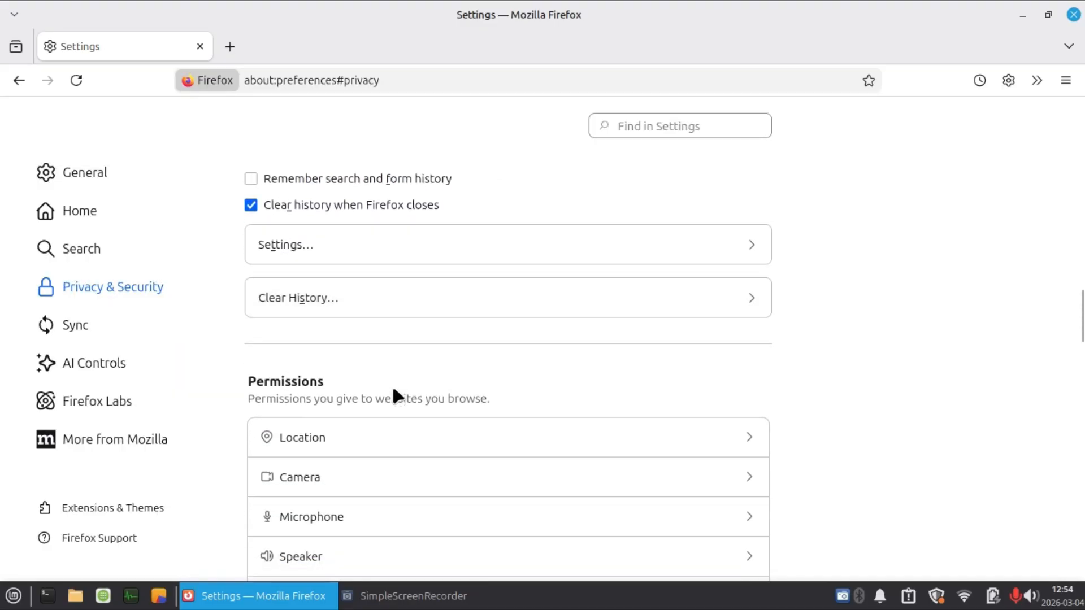
scroll(393, 385, "down", 6)
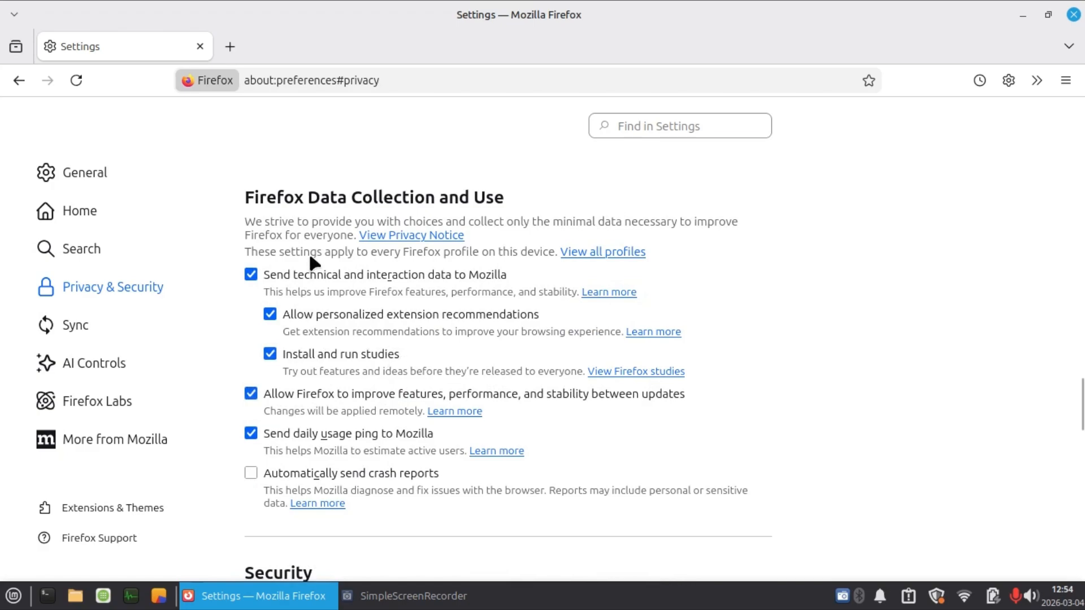
scroll(369, 363, "down", 6)
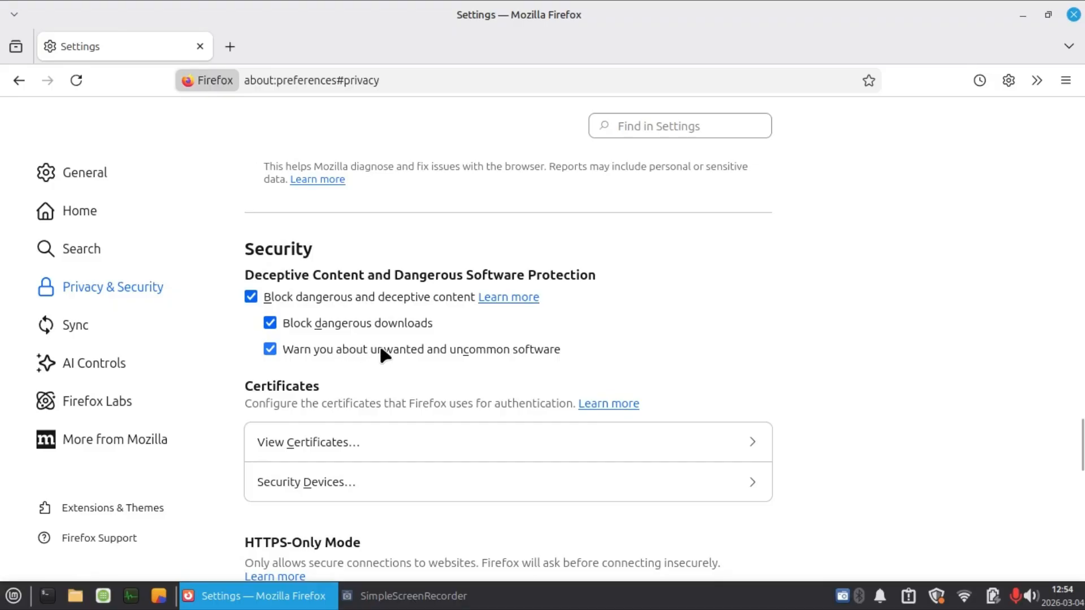
scroll(379, 342, "down", 5)
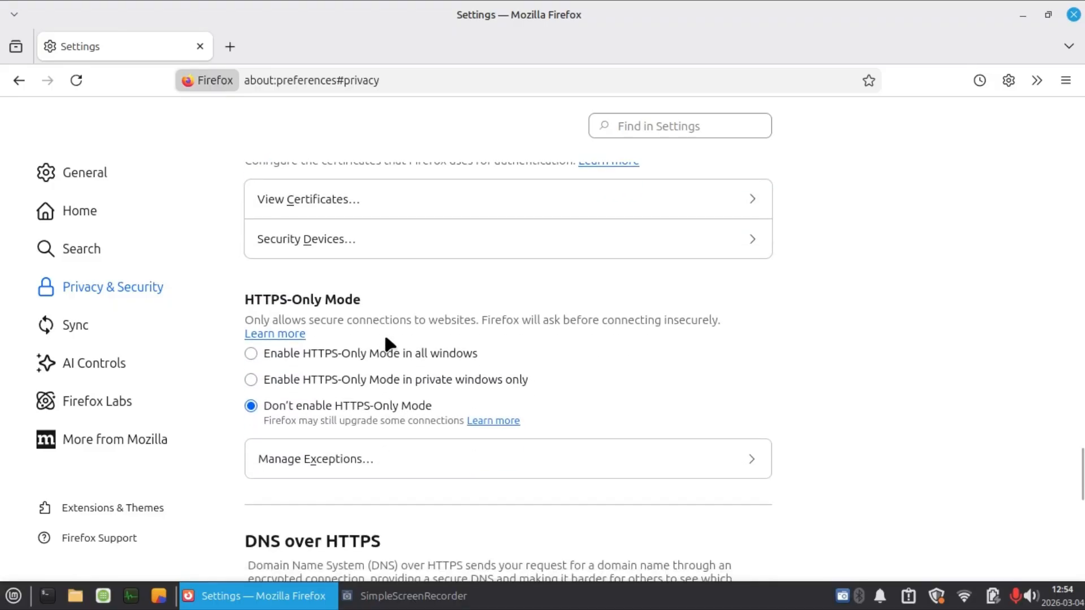
scroll(384, 334, "up", 15)
scroll(387, 344, "up", 6)
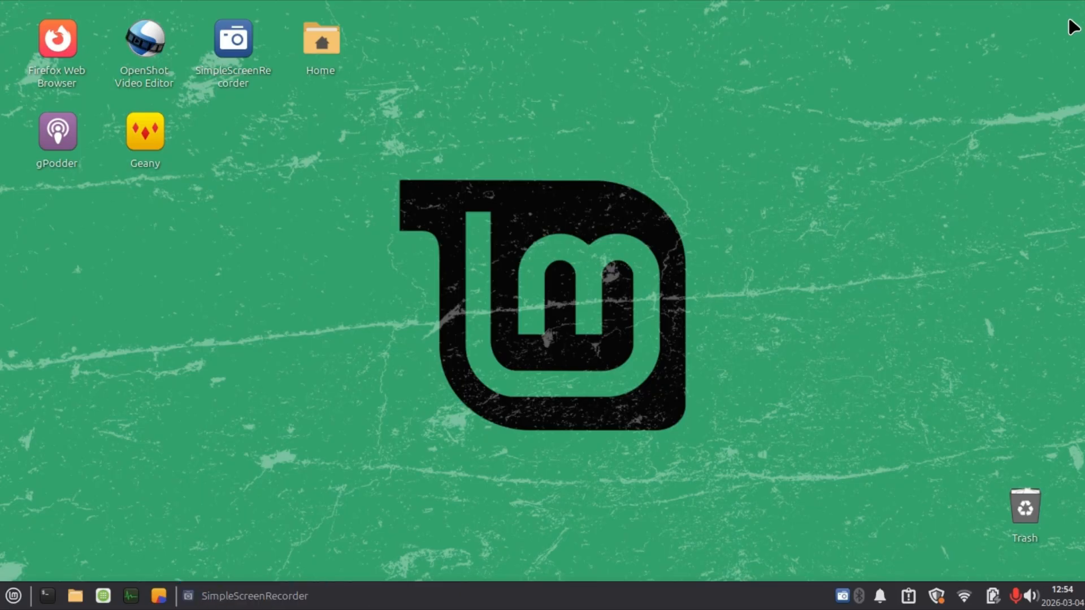
left_click(1073, 14)
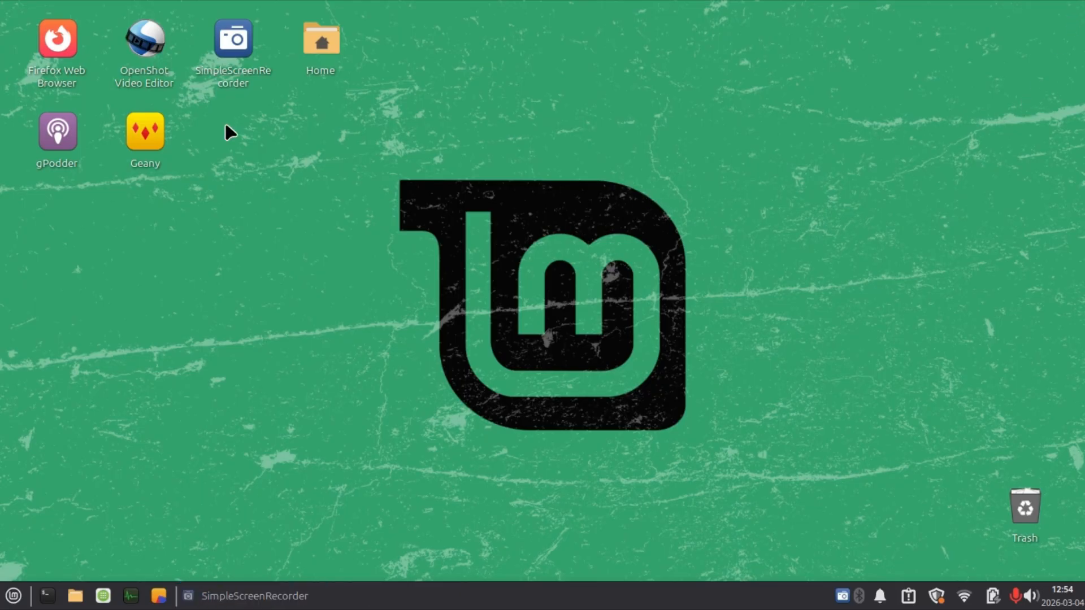